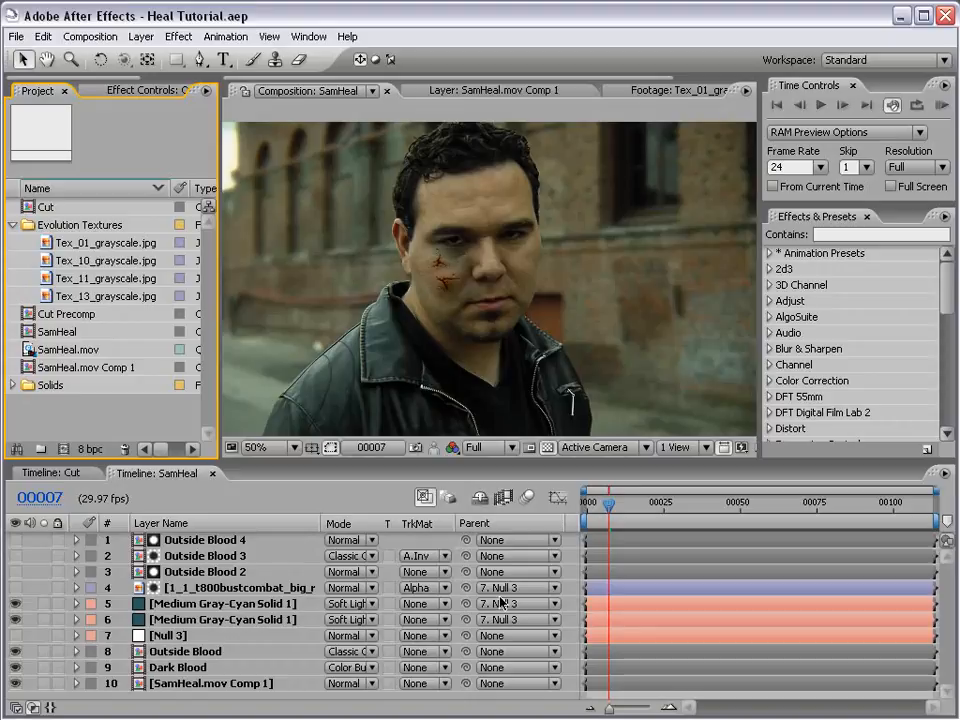
Set the RAM preview skip to 1 and play a RAM preview of the finished SamHeal composition
scroll(477, 297, up, 1)
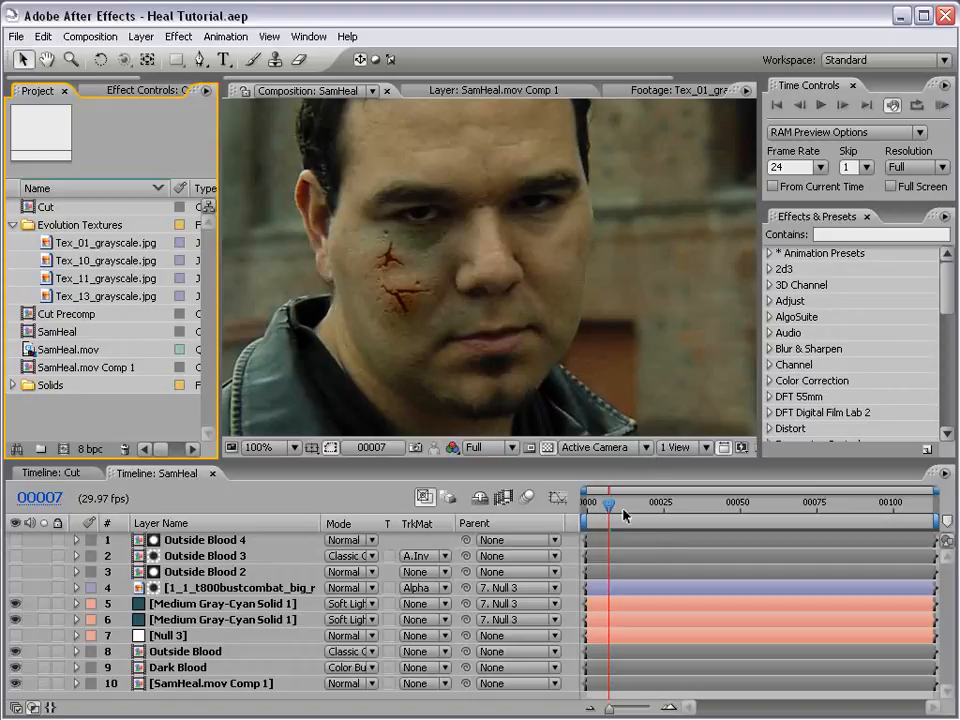
key(KP_0)
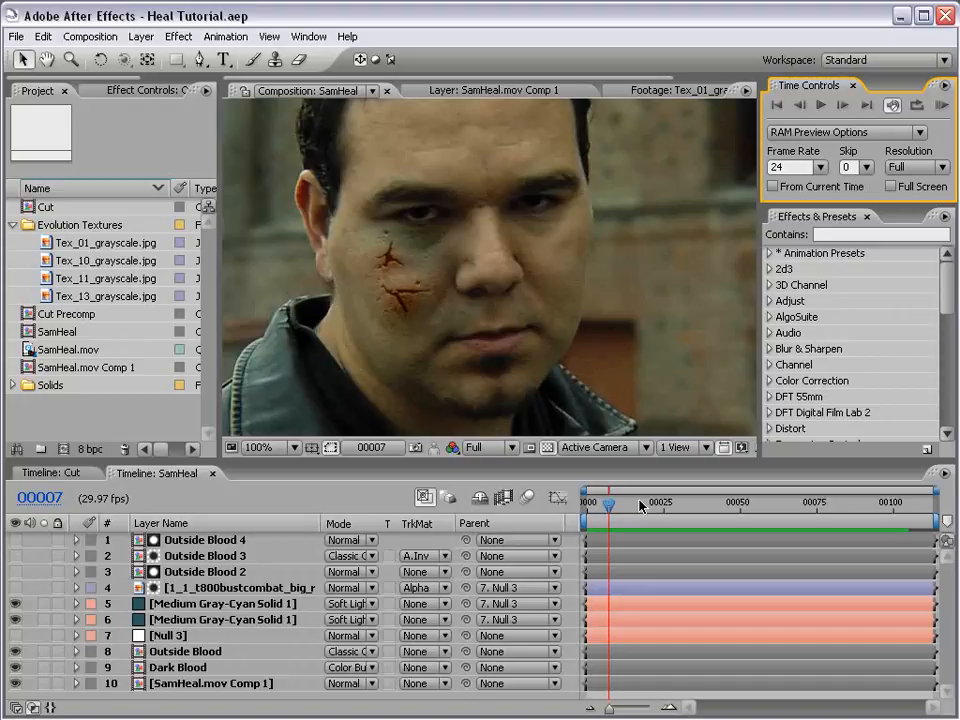
click(848, 167)
click(872, 181)
click(940, 106)
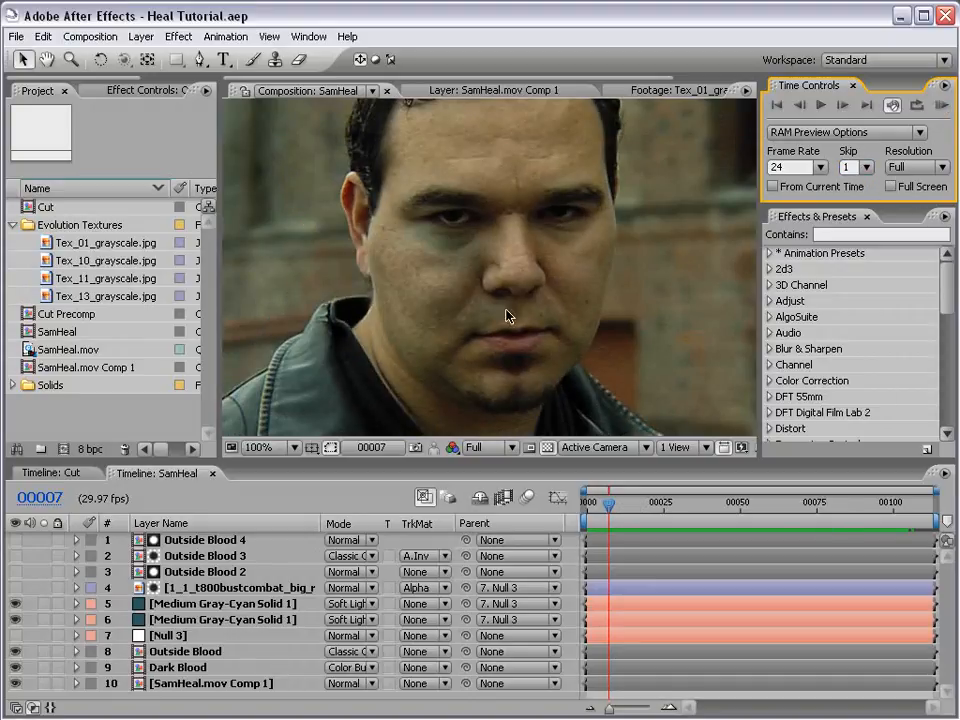
click(420, 545)
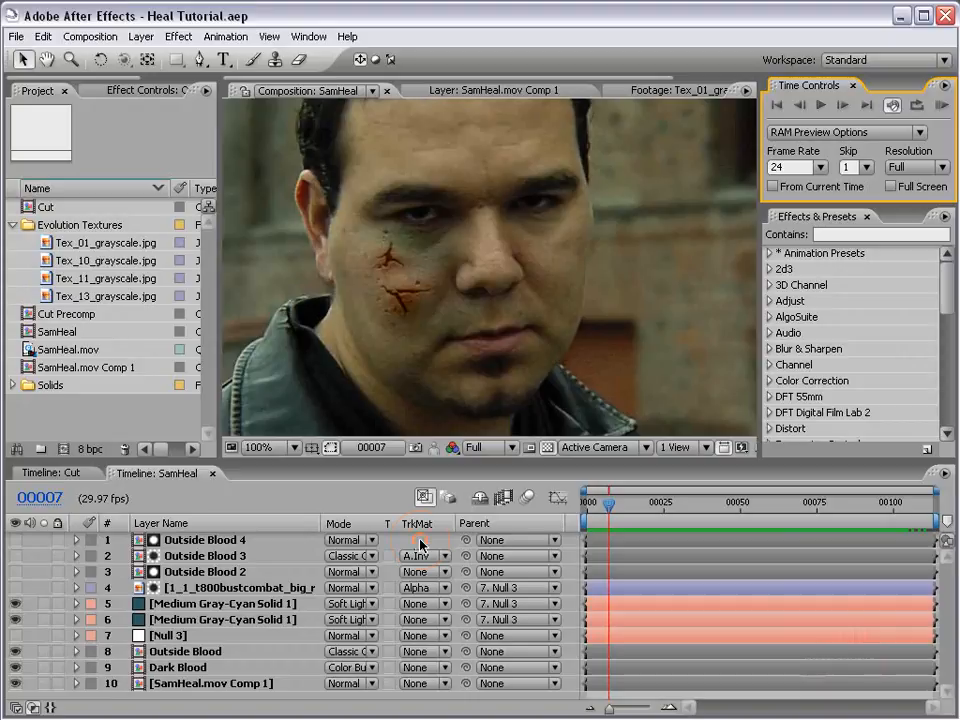
Move through the SamHeal composition to frames 58 and 42 and examine the cuts on the cheek up close
drag(609, 505, 764, 507)
scroll(536, 386, up, 1)
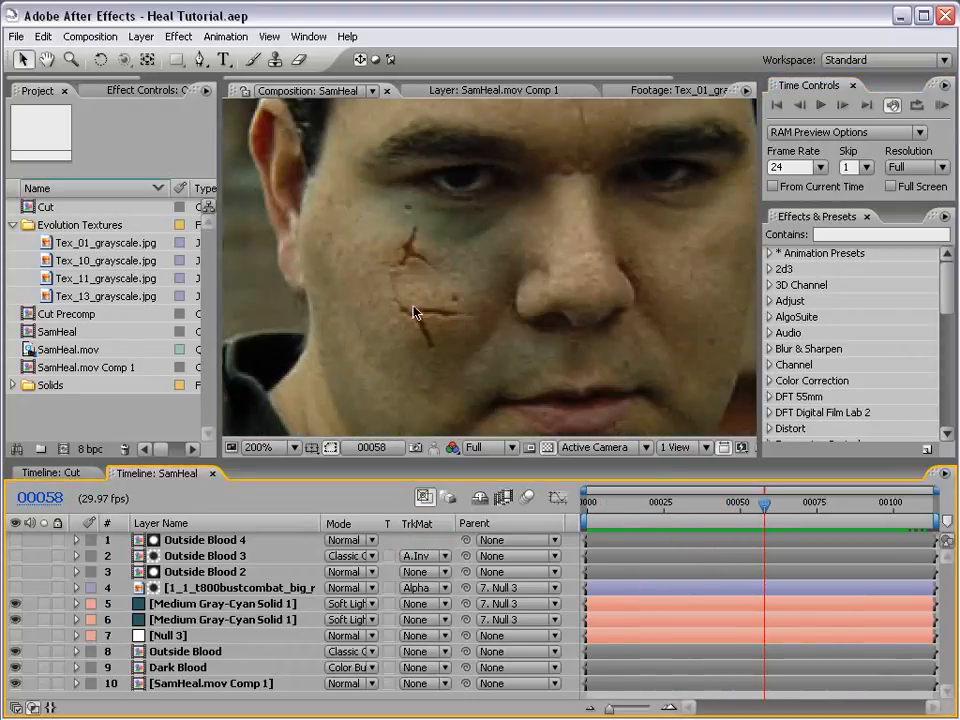
scroll(415, 313, down, 1)
drag(764, 505, 716, 523)
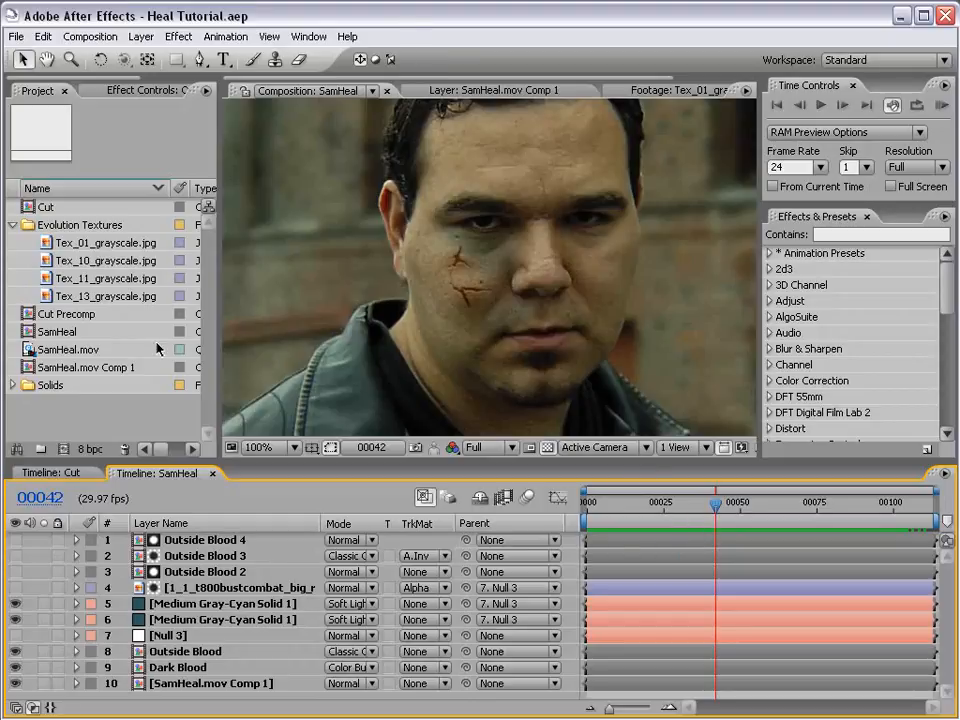
Create a new composition from the SamHeal.mov footage
click(80, 391)
click(62, 350)
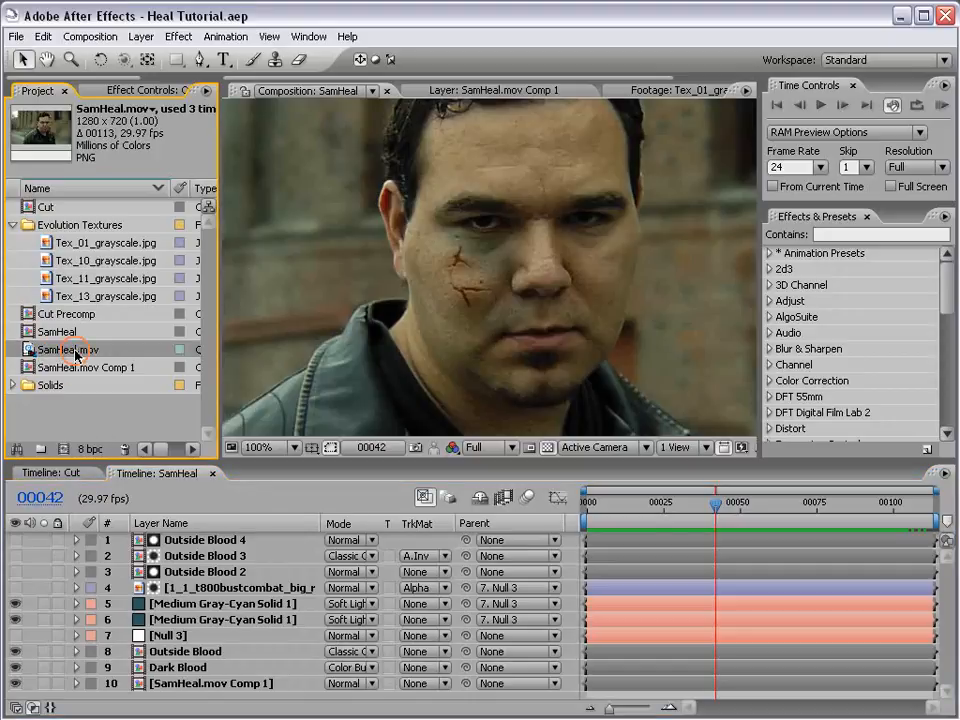
drag(65, 350, 62, 449)
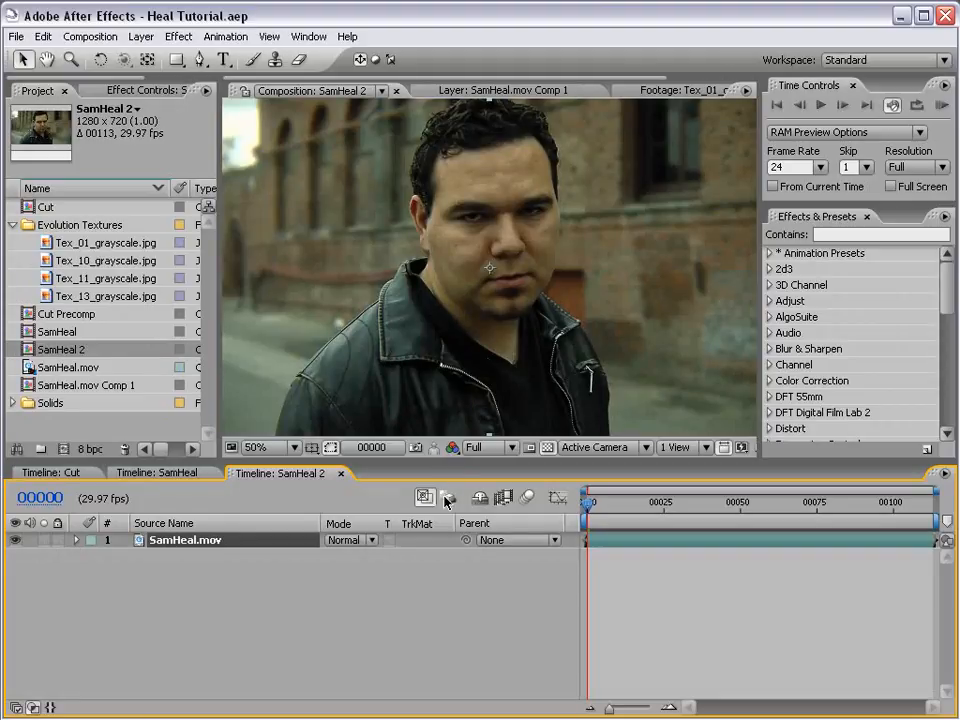
click(409, 581)
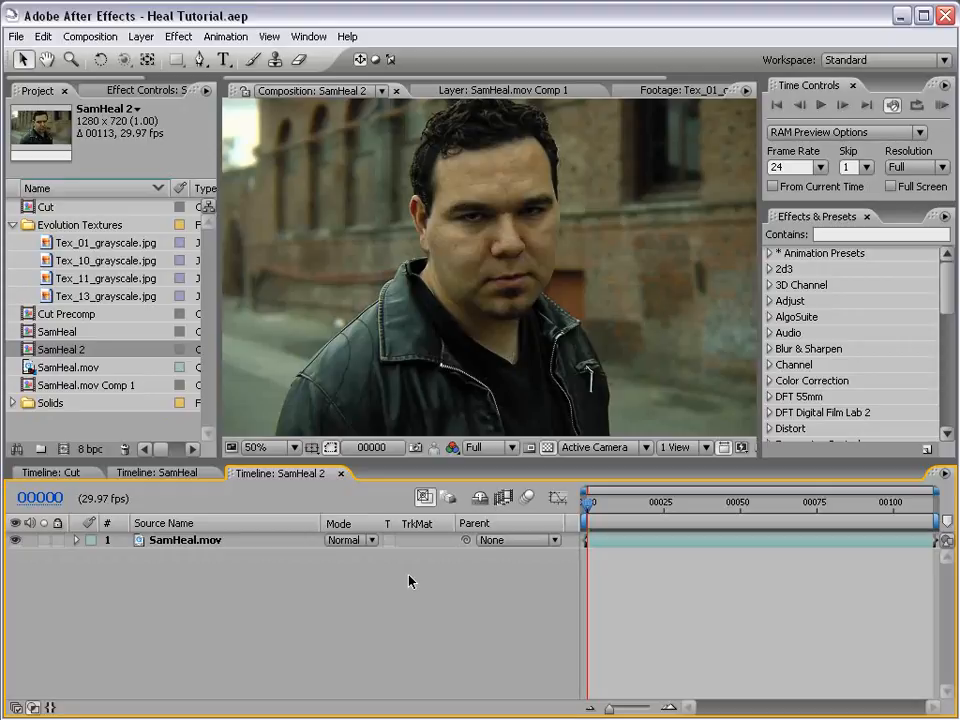
Apply the Remove Grain effect to the SamHeal.mov layer and set its viewing mode to Final Output
scroll(492, 192, up, 1)
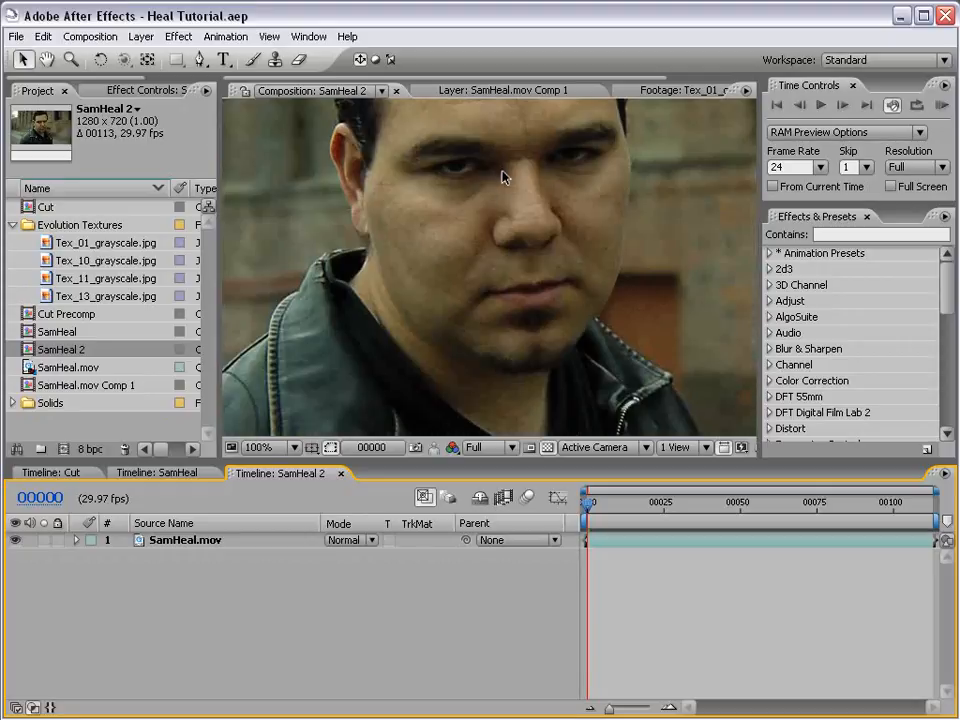
scroll(484, 297, down, 1)
click(467, 283)
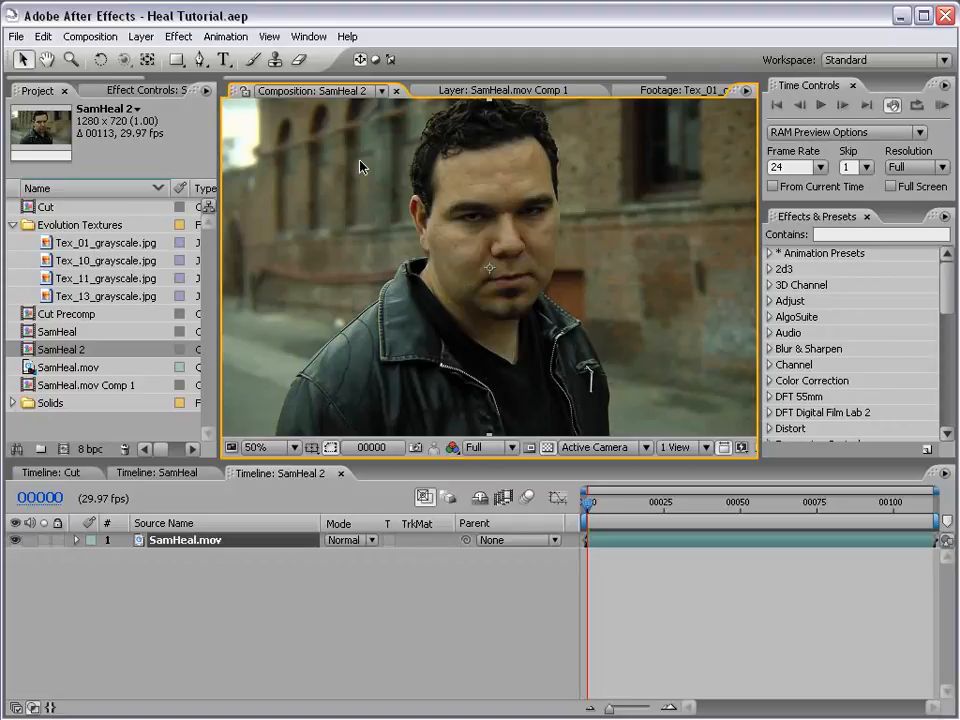
click(178, 36)
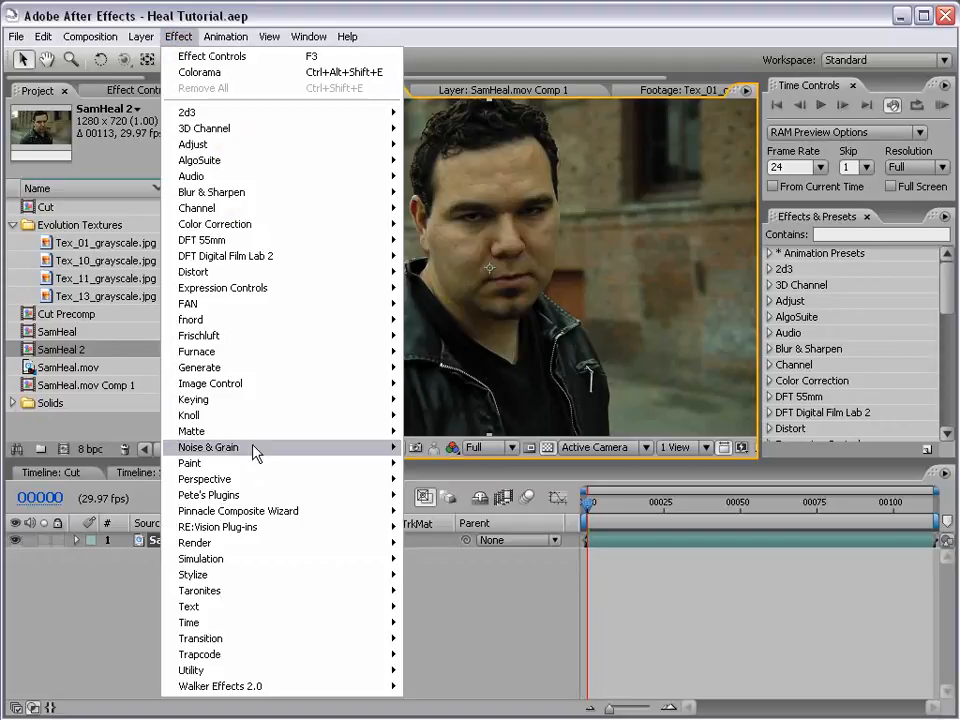
mouse_move(274, 452)
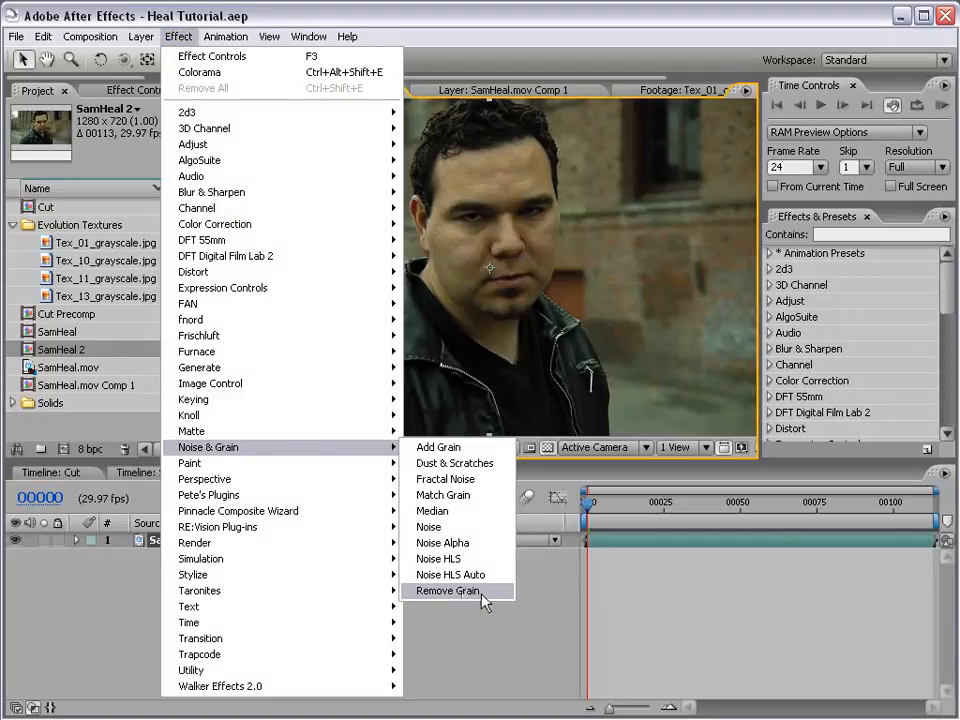
click(447, 591)
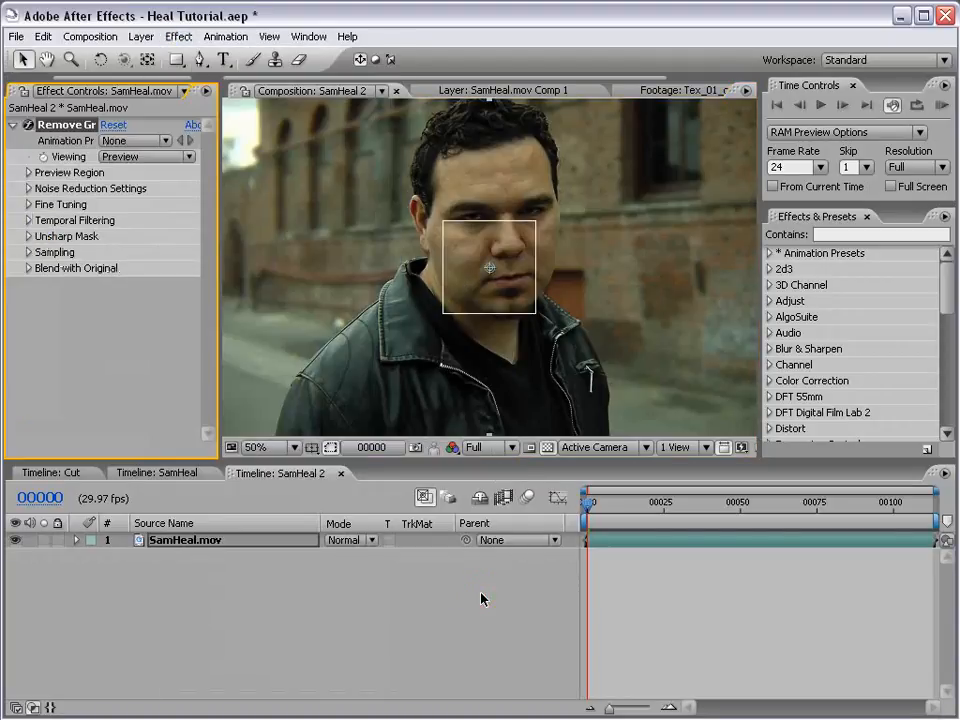
click(120, 156)
click(155, 212)
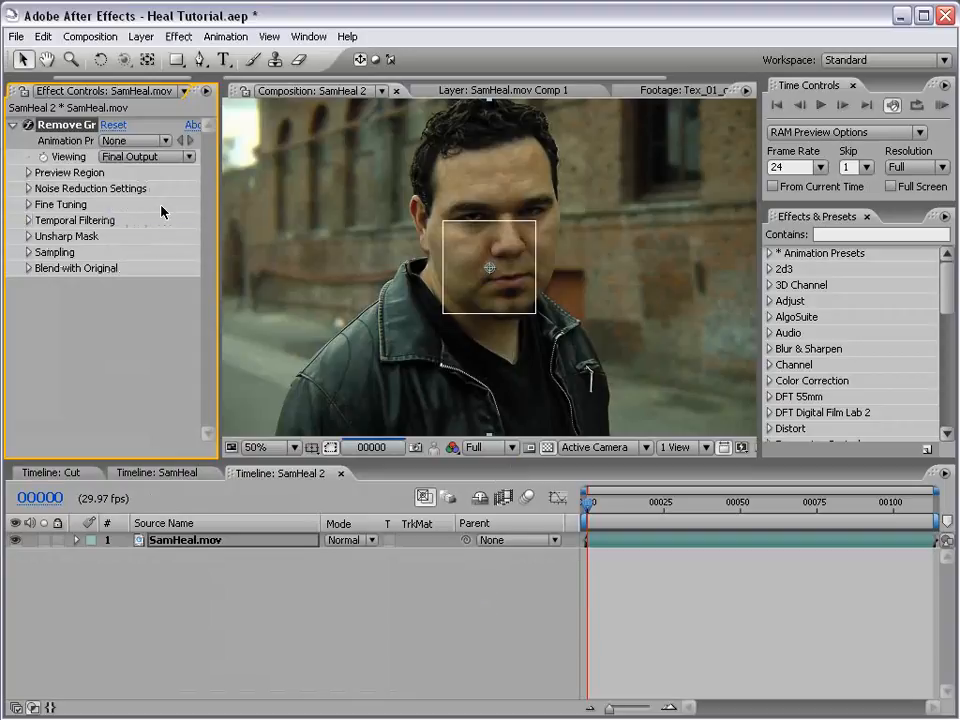
key(slash)
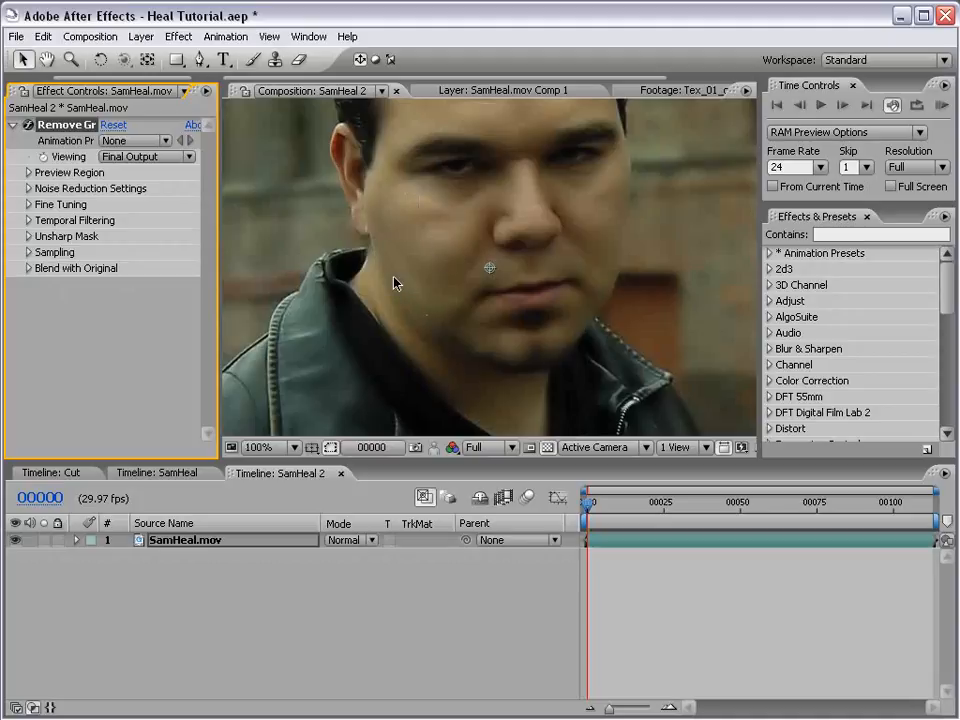
Add a Curves effect to the SamHeal.mov layer and raise the RGB curve's midtones to brighten the footage
click(177, 37)
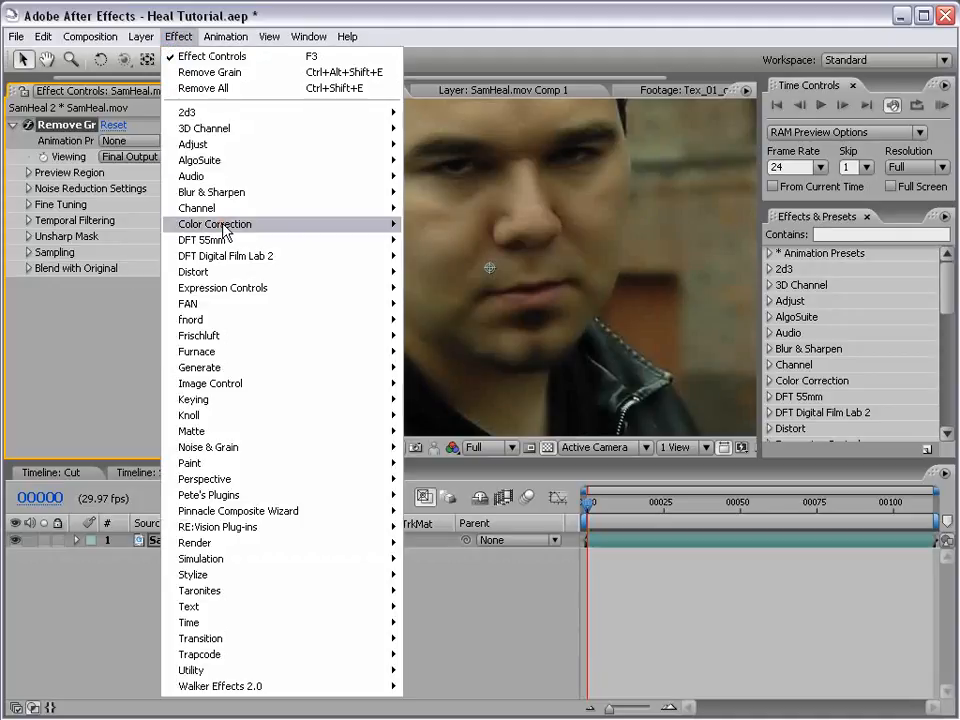
mouse_move(392, 228)
click(455, 434)
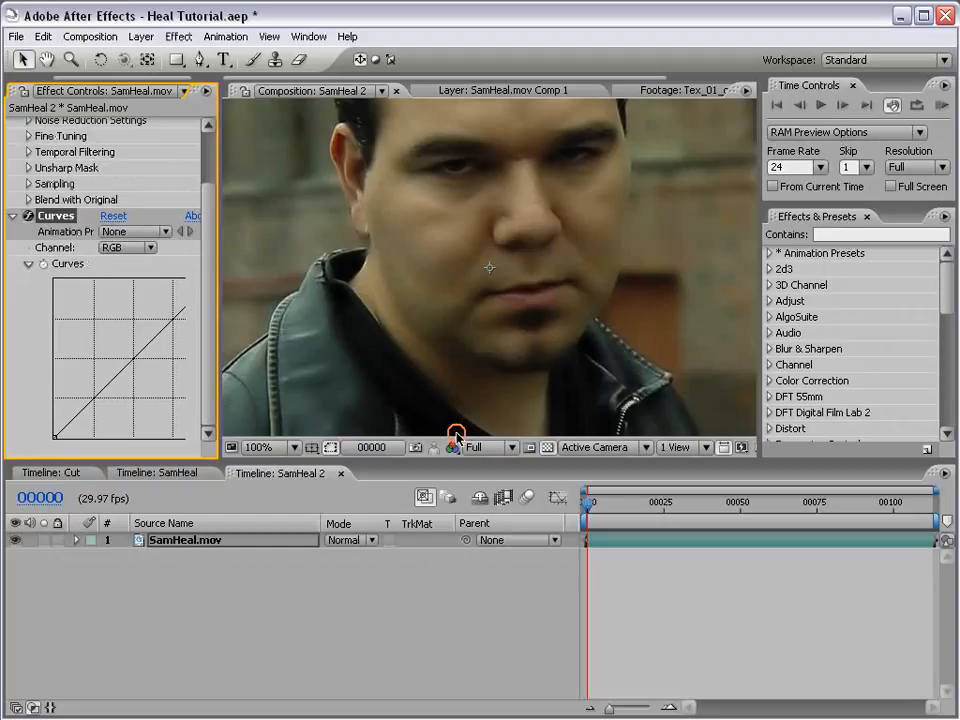
drag(132, 362, 138, 336)
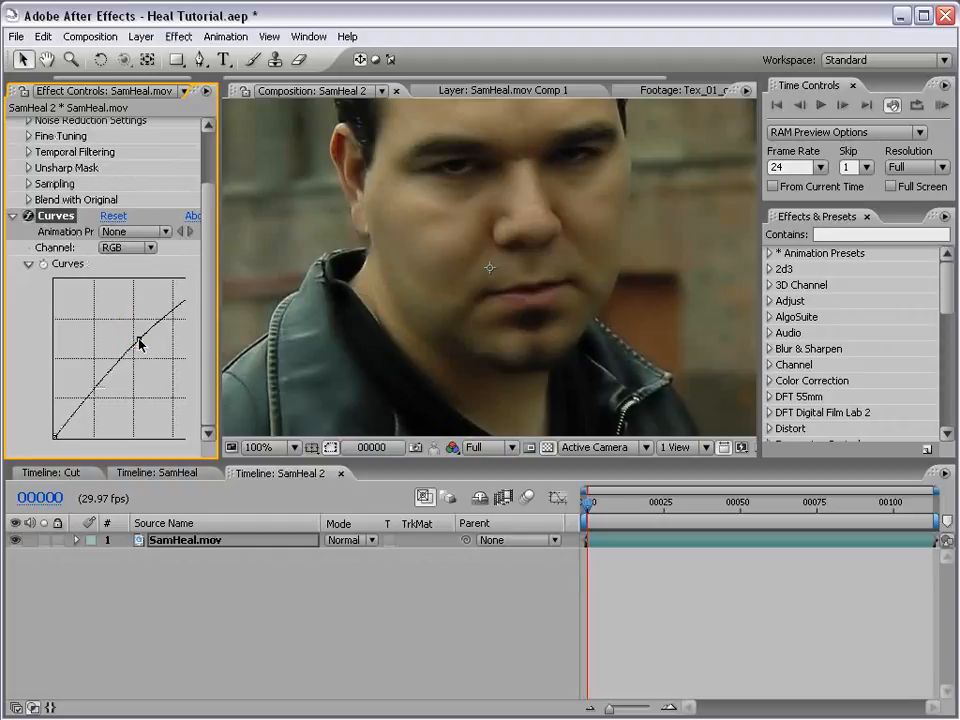
mouse_move(94, 386)
mouse_down()
mouse_move(94, 377)
mouse_move(93, 391)
mouse_up()
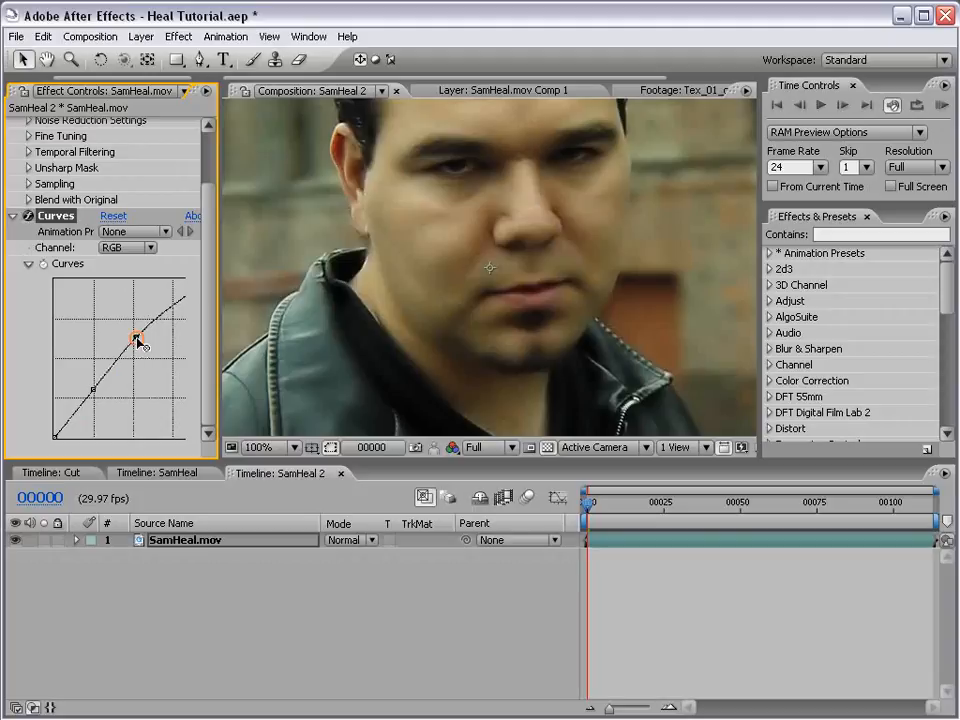
drag(137, 337, 136, 334)
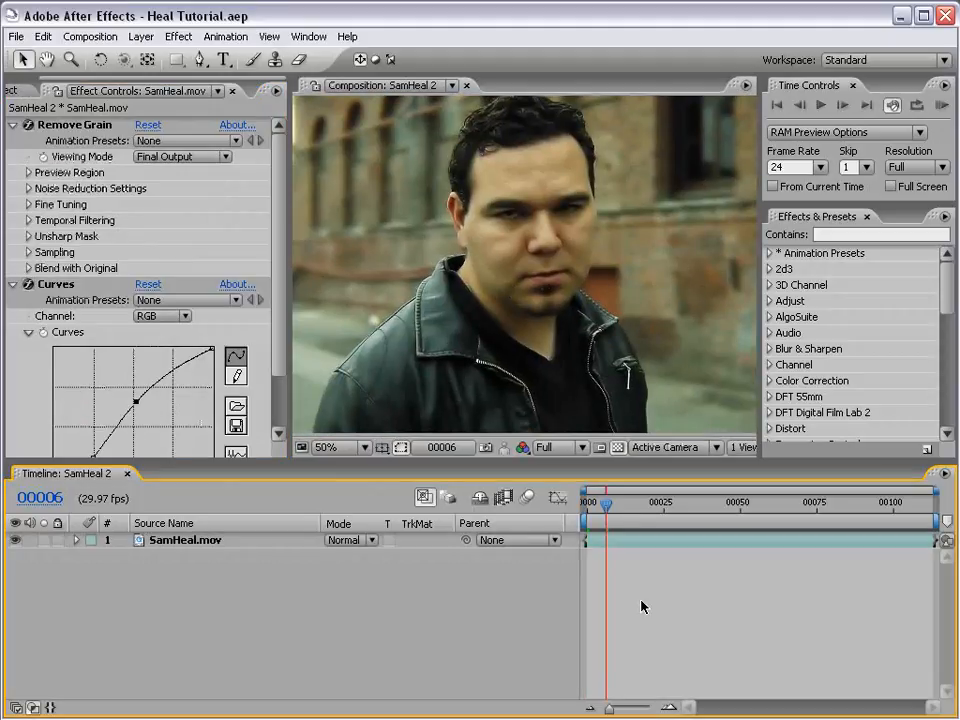
right_click(370, 226)
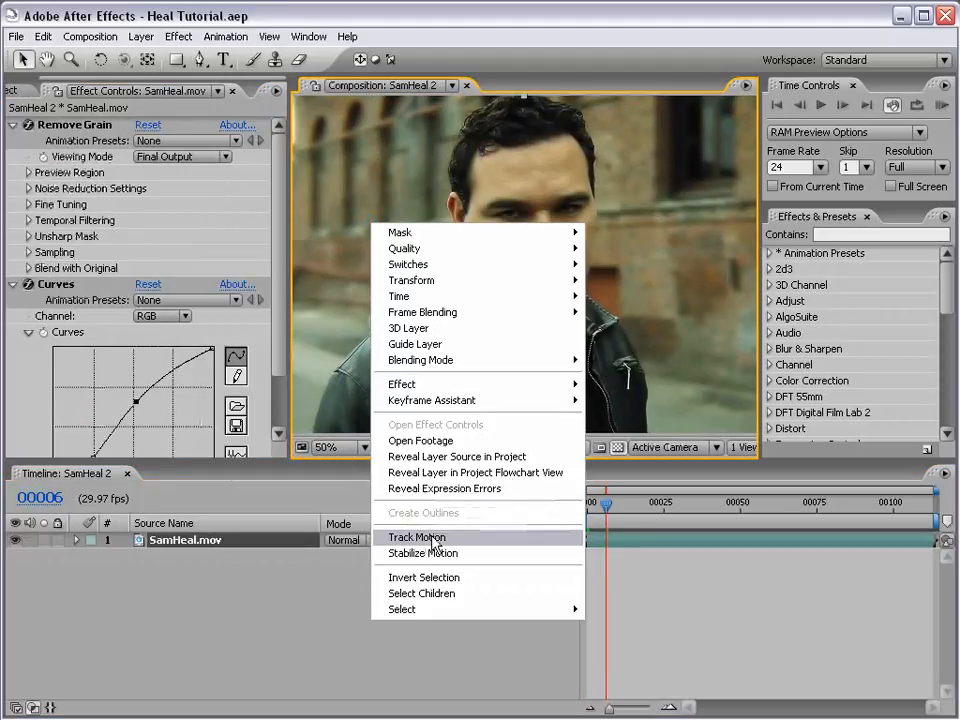
click(478, 541)
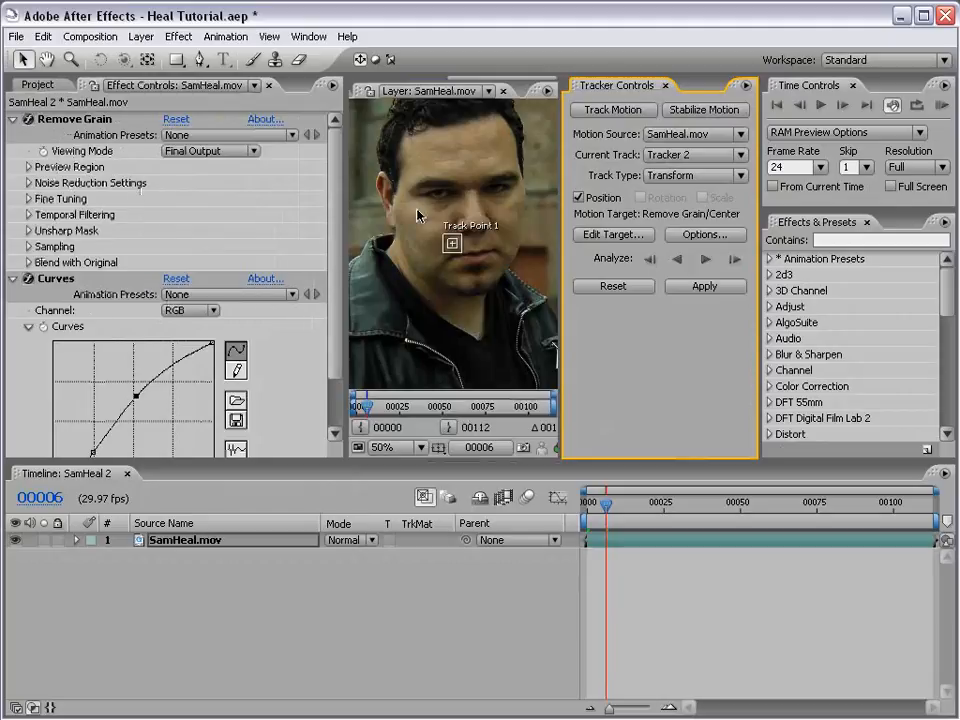
key(period)
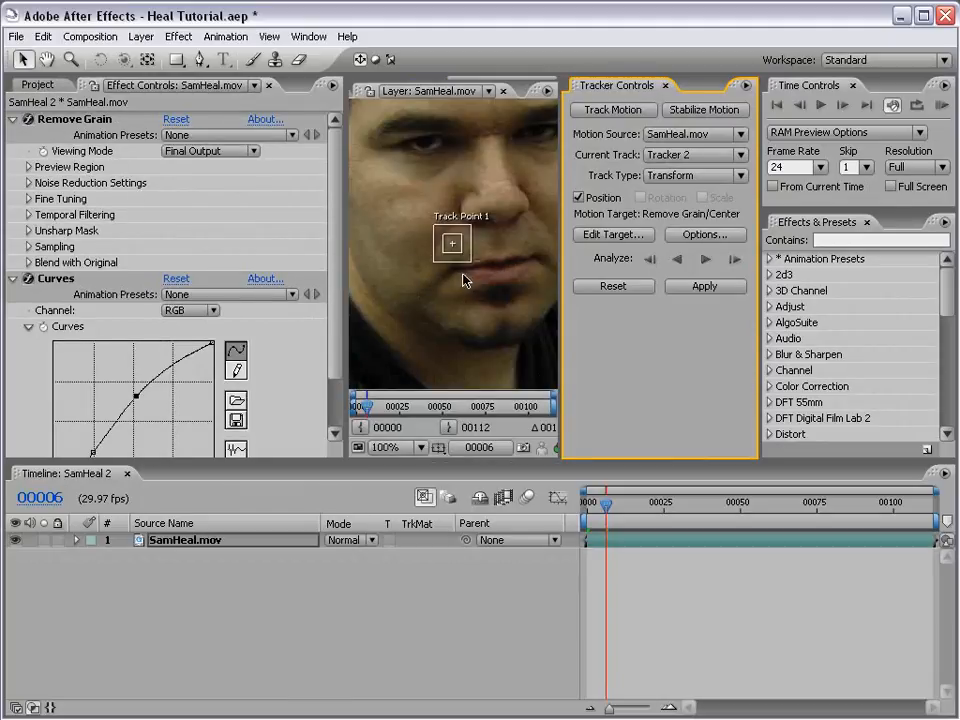
key(comma)
click(503, 90)
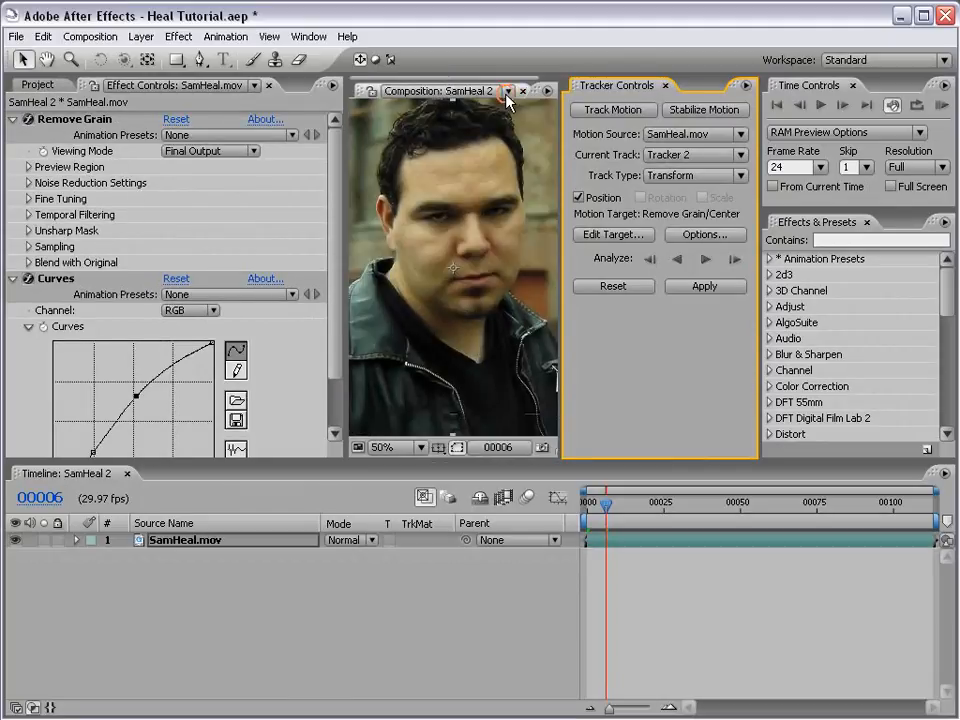
click(665, 85)
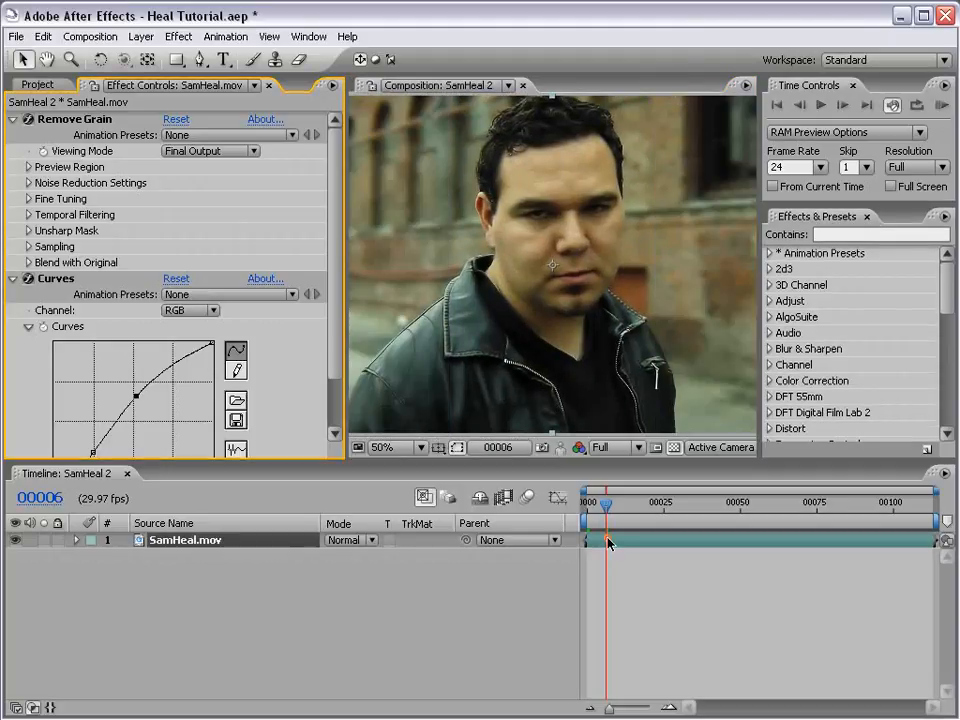
Pre-compose the SamHeal.mov layer as "Footage", moving all attributes into the new composition
click(84, 570)
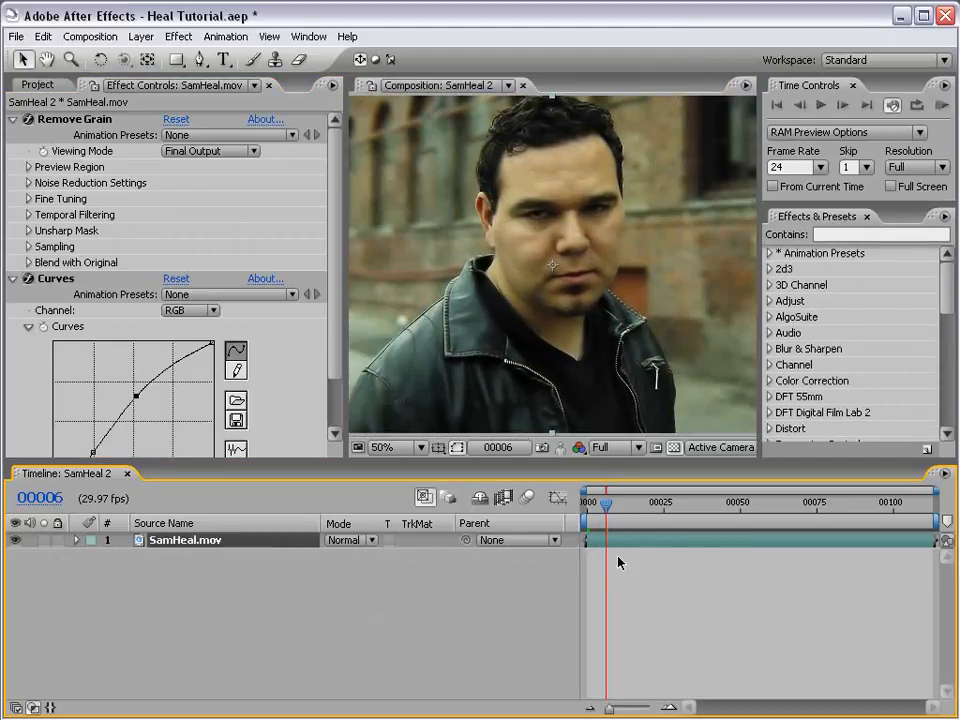
click(141, 36)
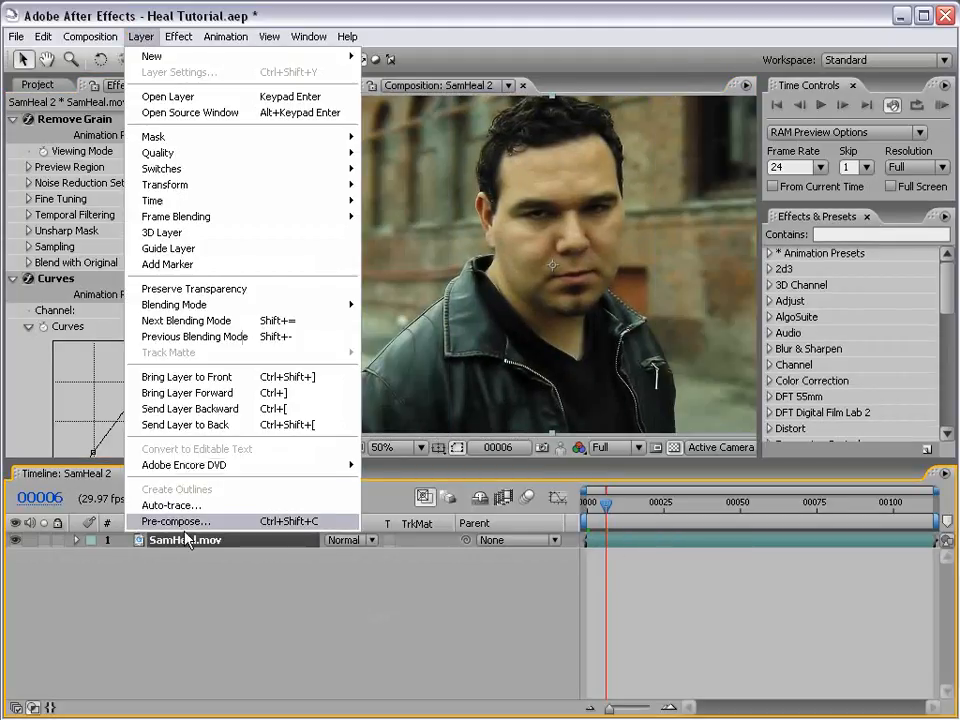
click(208, 522)
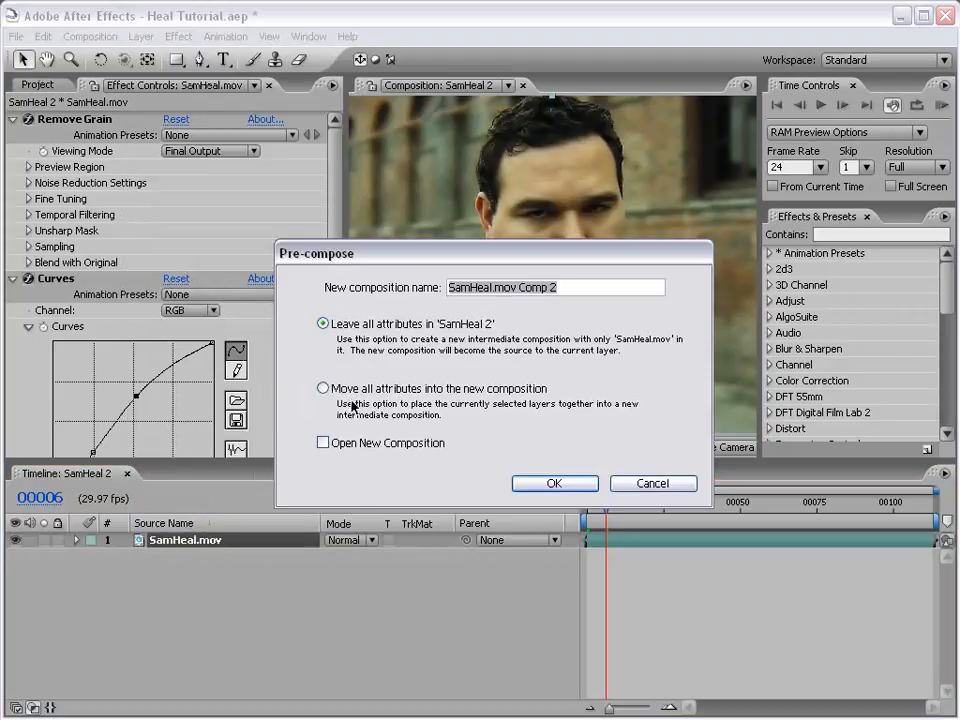
click(322, 388)
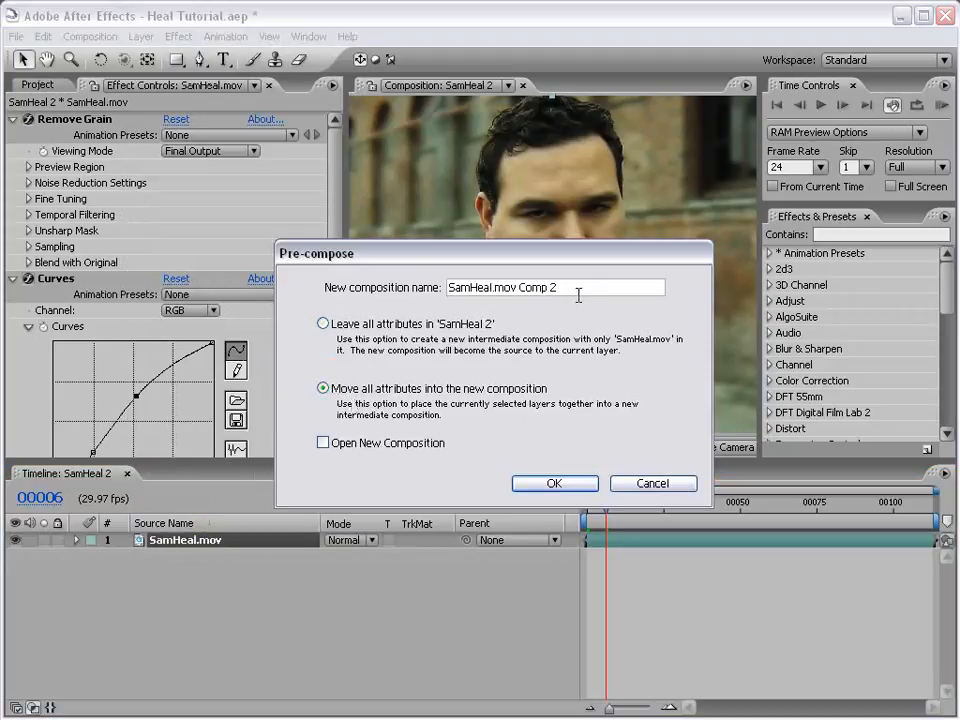
drag(578, 296, 433, 291)
text(Footage)
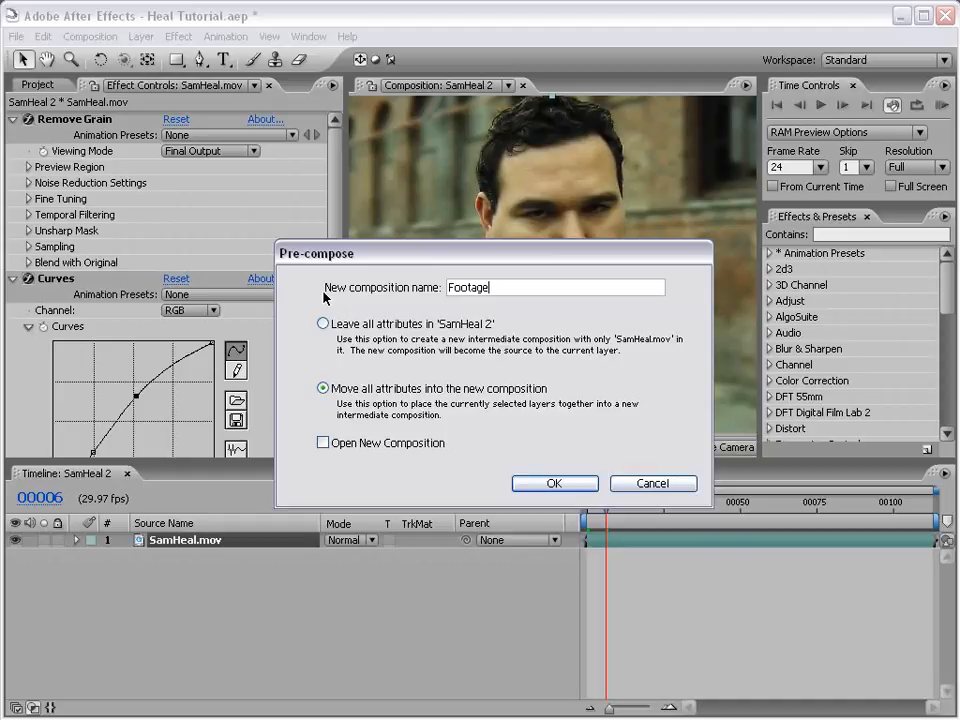
click(556, 484)
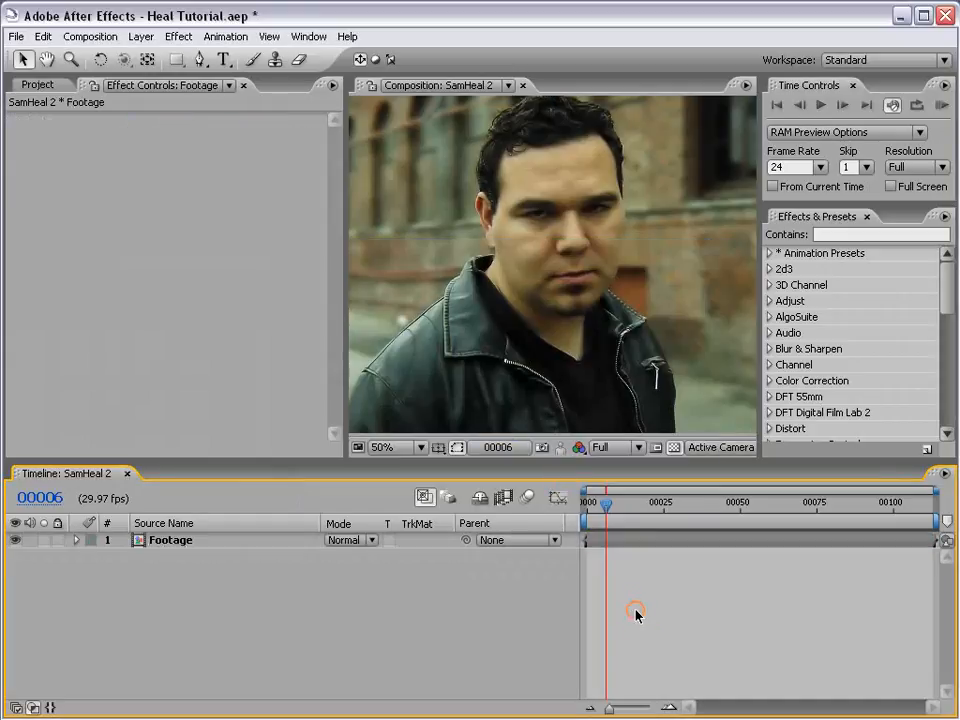
Start motion tracking on the Footage layer and enable Rotation and Scale tracking in addition to Position
click(607, 544)
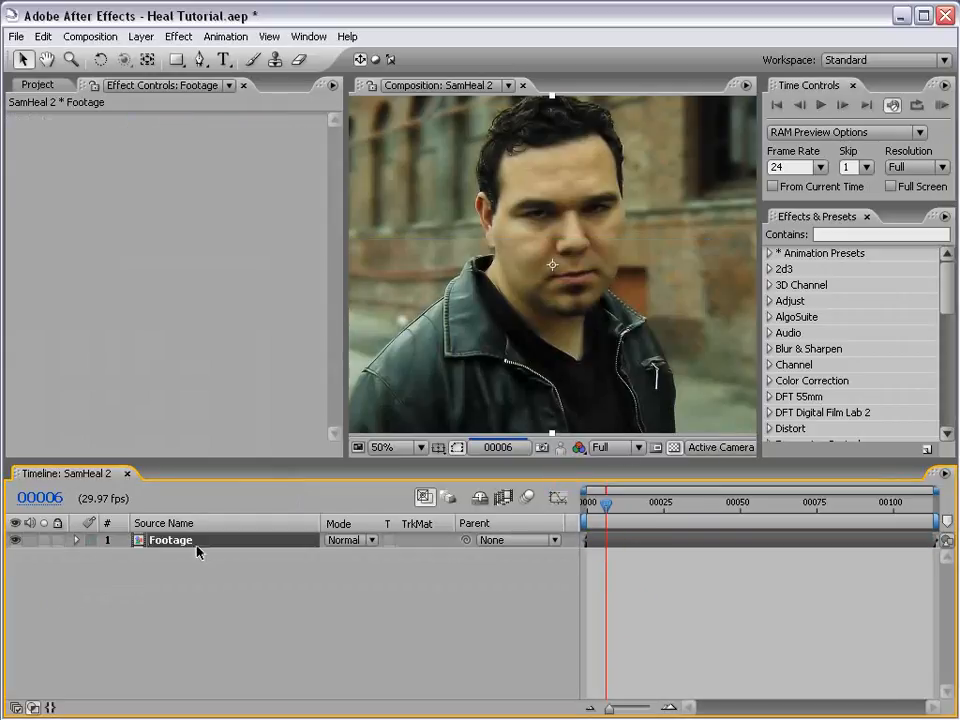
right_click(377, 132)
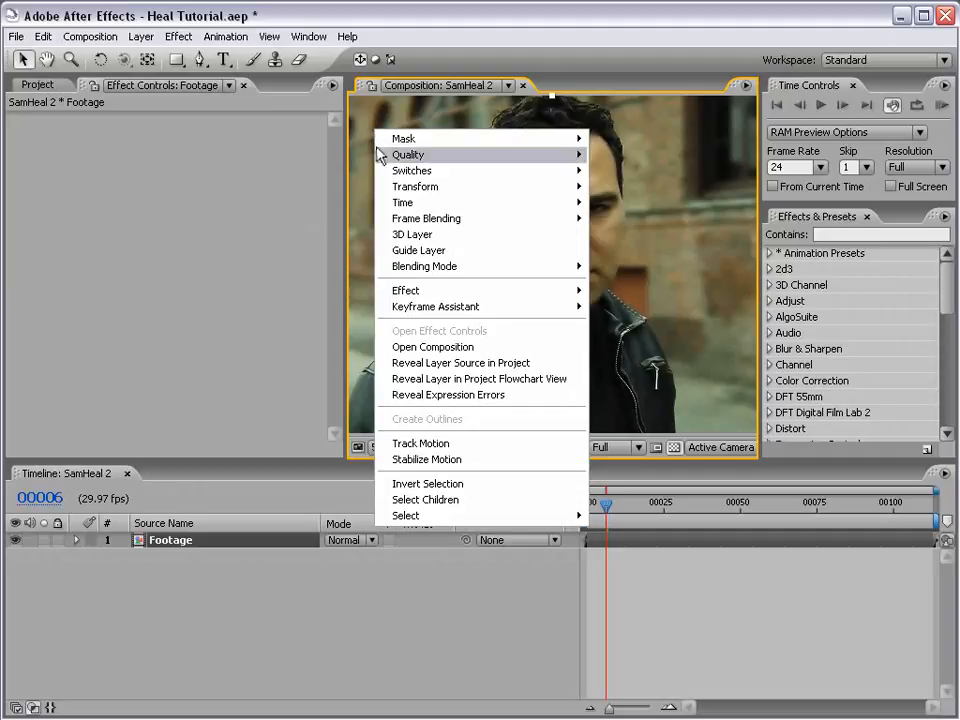
click(414, 444)
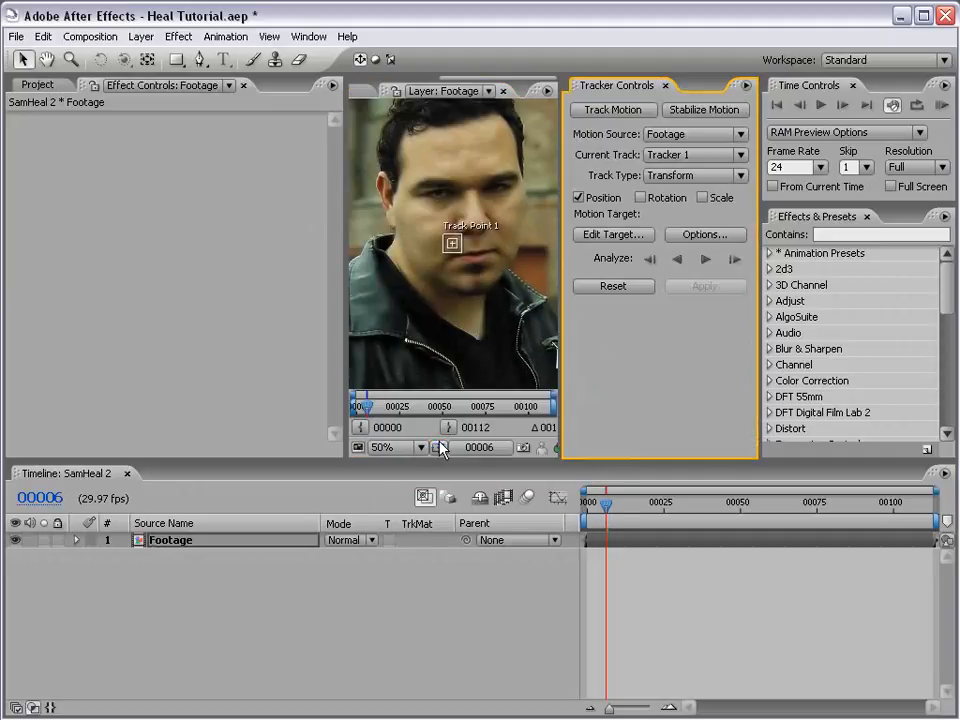
drag(345, 236, 165, 236)
scroll(411, 223, up, 1)
key(space)
drag(409, 188, 400, 239)
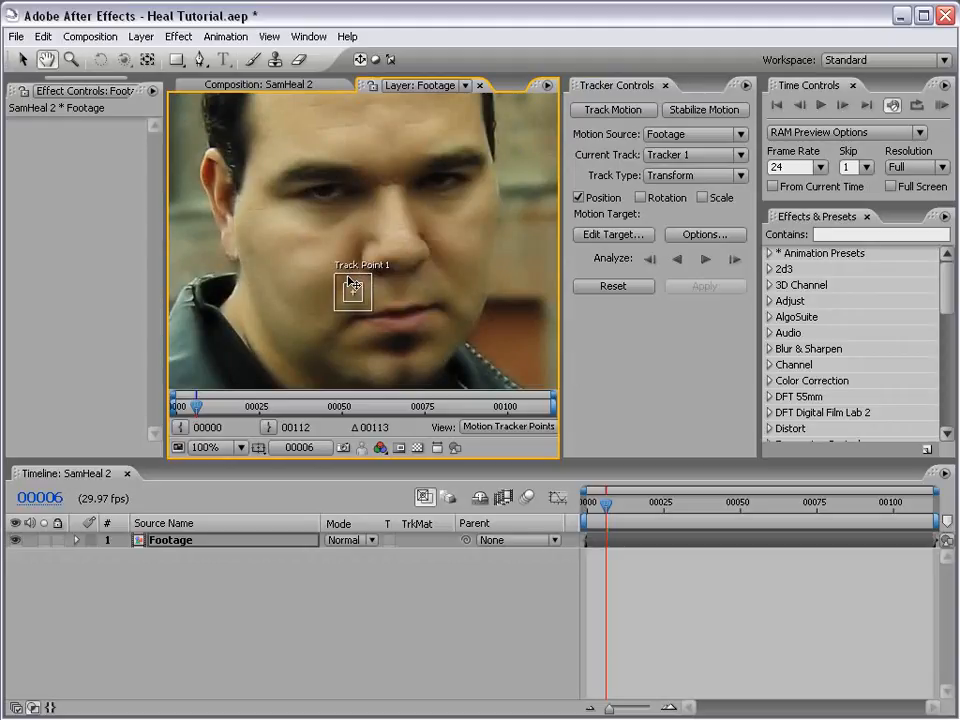
click(641, 198)
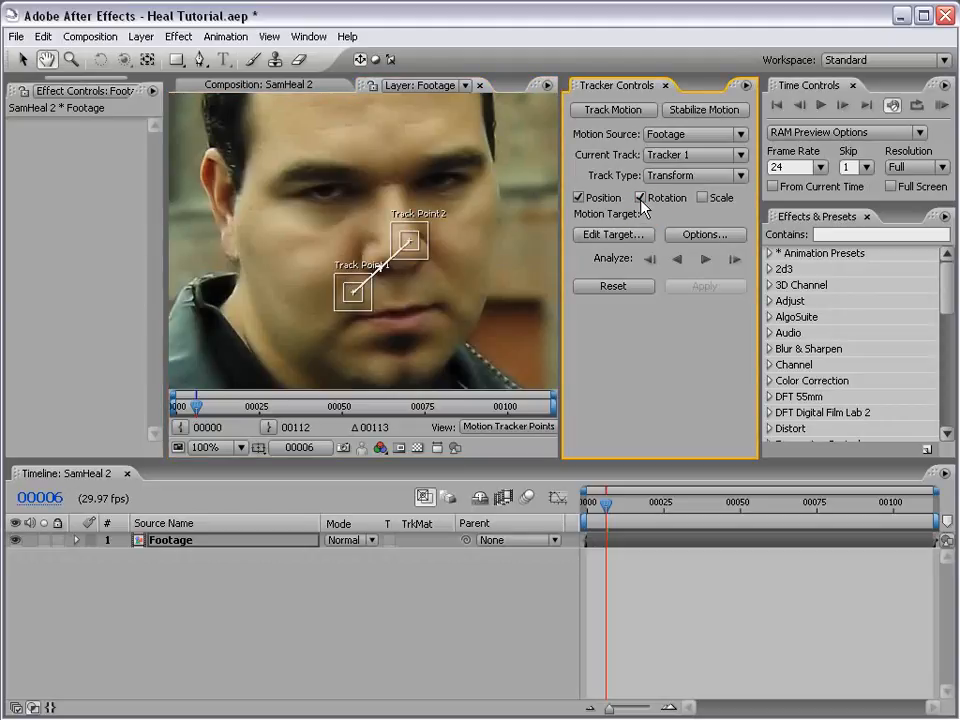
click(702, 199)
Place Track Point 1 over the eye beside the ear and Track Point 2 at the nostril, enlarging both feature and search regions
key(period)
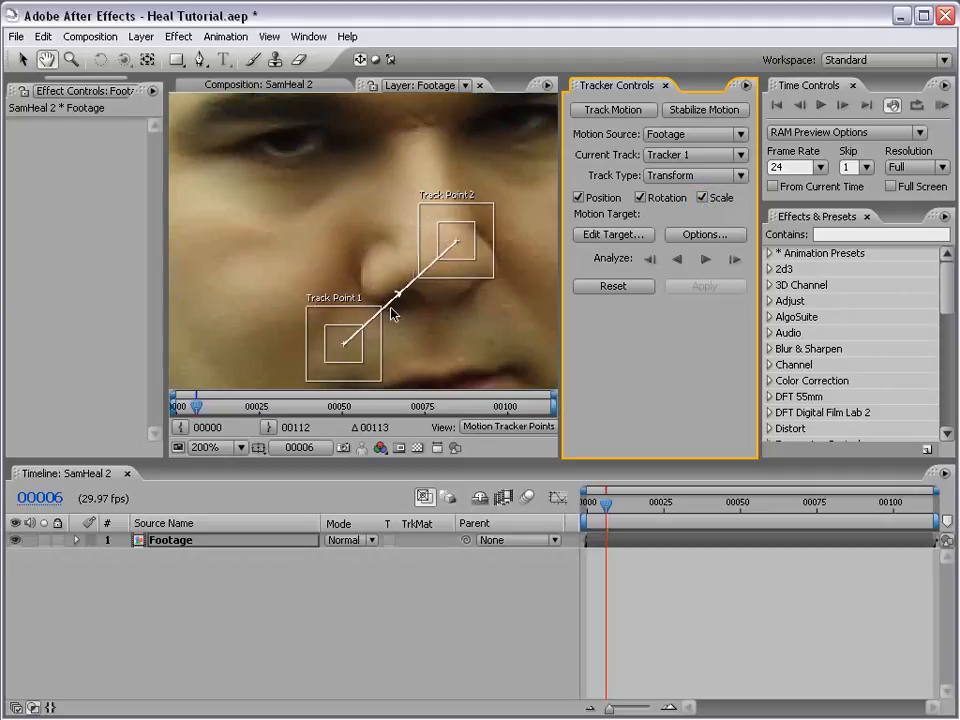
key(comma)
drag(362, 301, 253, 210)
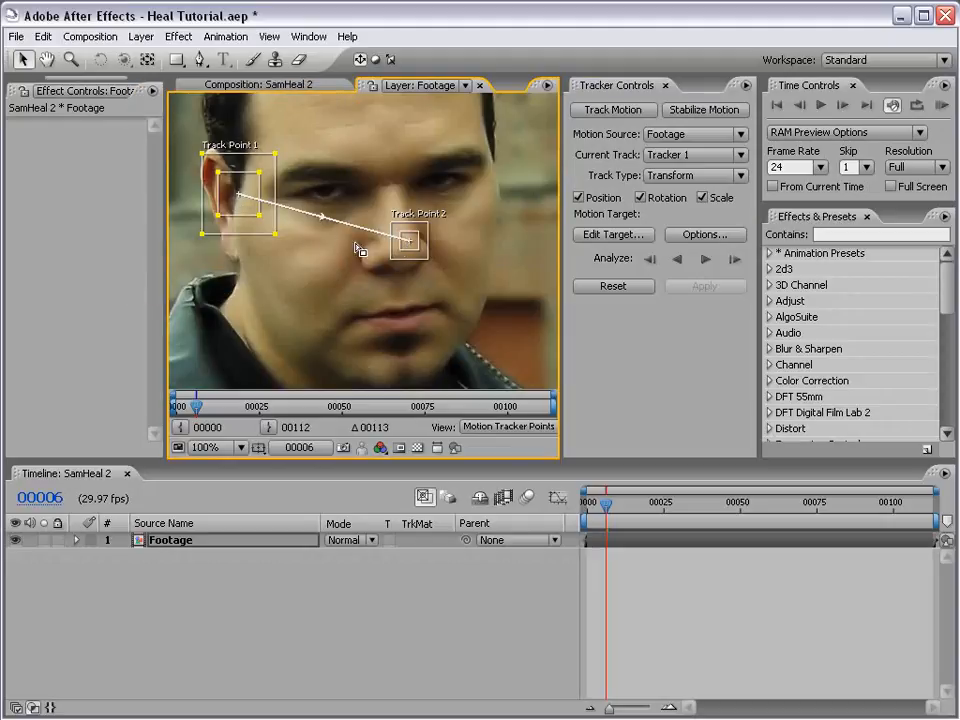
click(427, 249)
drag(427, 253, 416, 299)
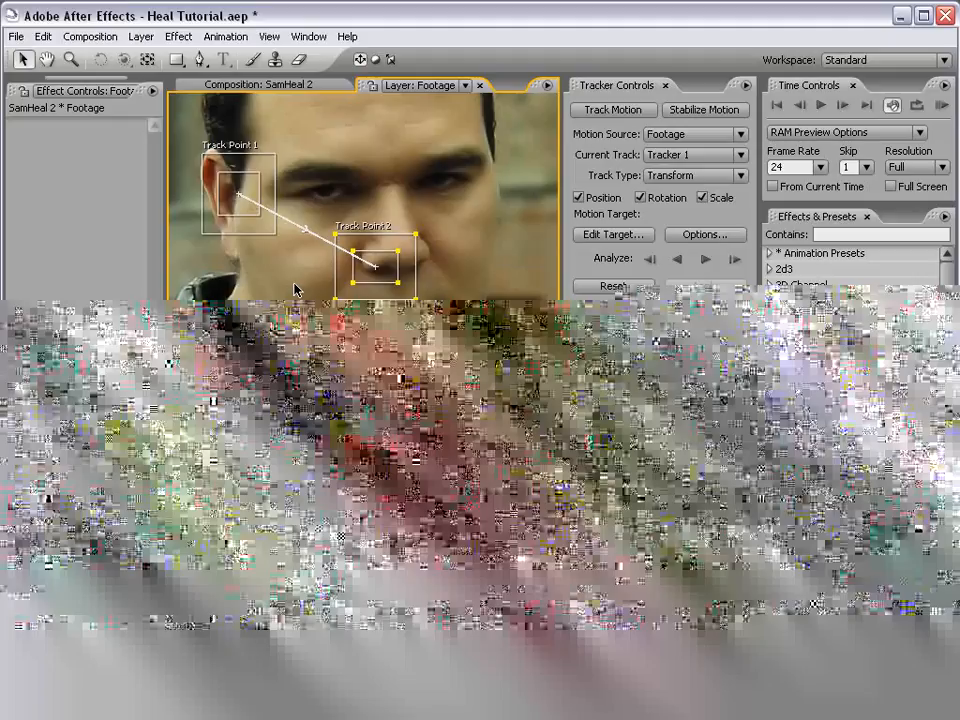
drag(268, 206, 338, 241)
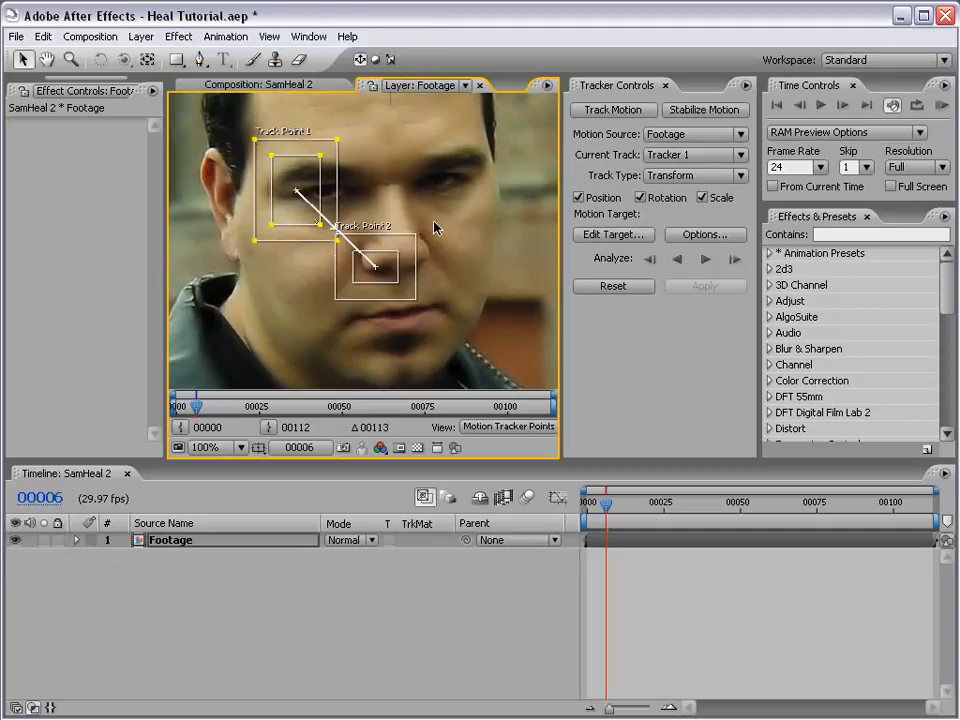
Analyze the two track points forward through the footage and return to the first frame
click(707, 260)
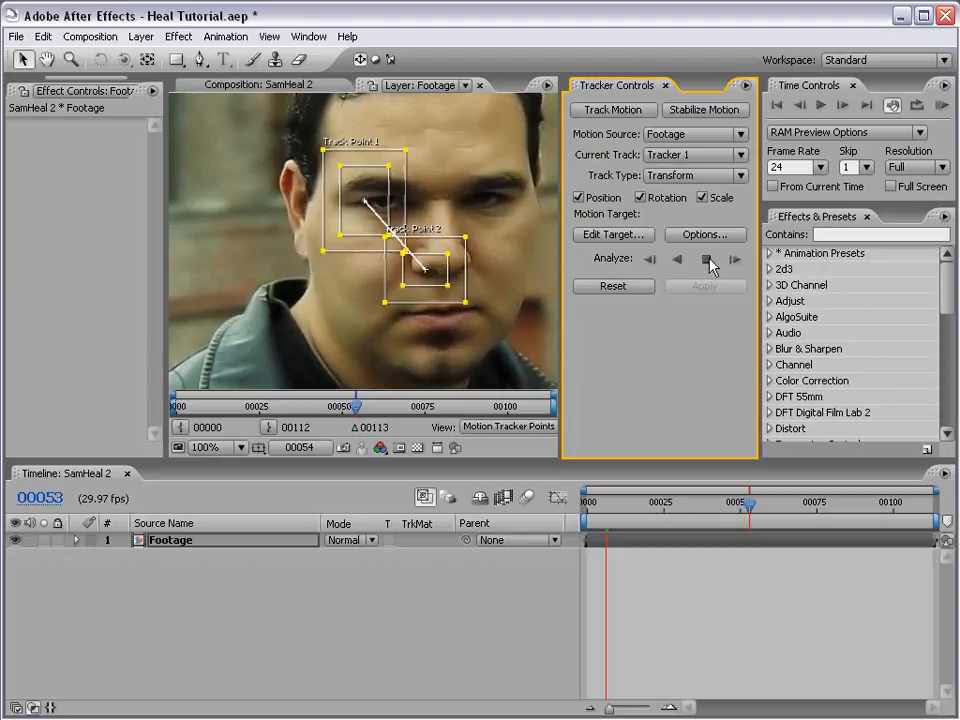
click(706, 259)
key(Home)
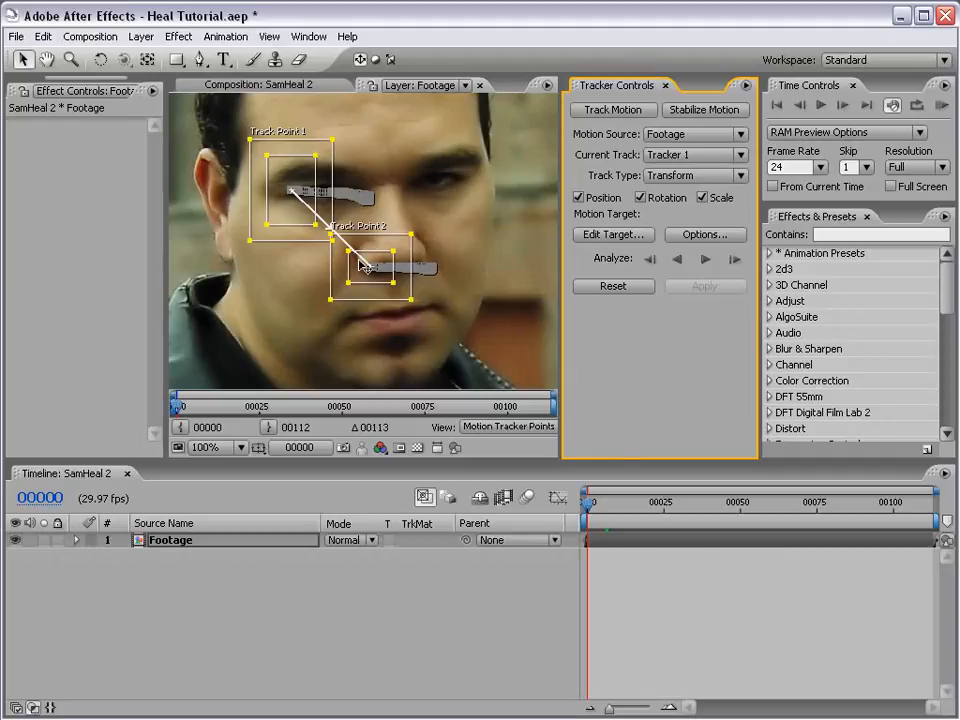
Add a new null object to the SamHeal 2 composition
click(600, 585)
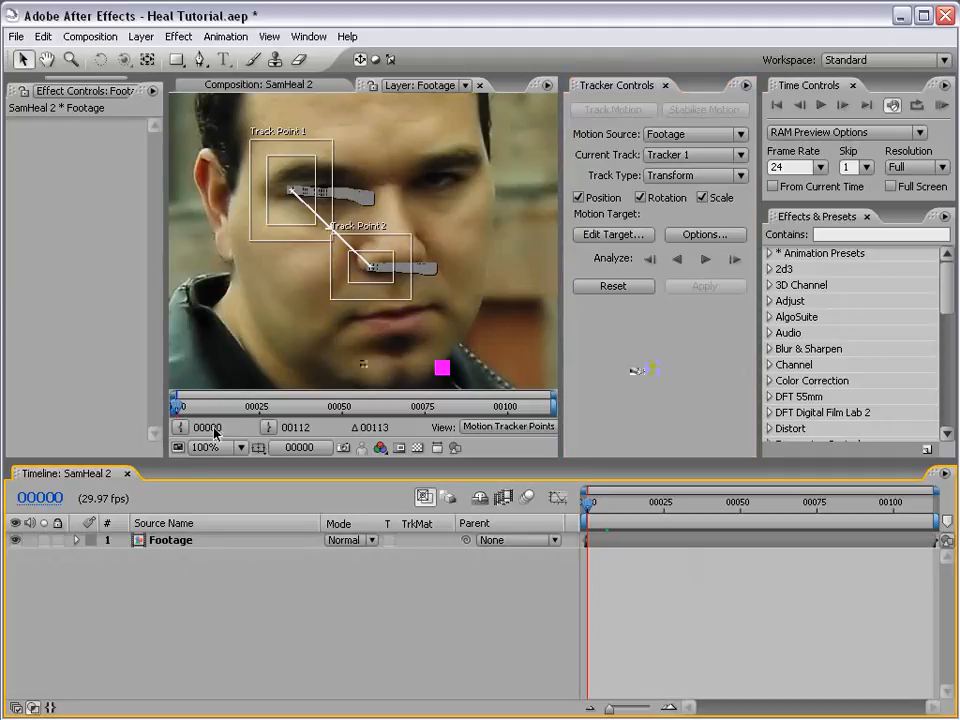
click(141, 36)
mouse_move(152, 56)
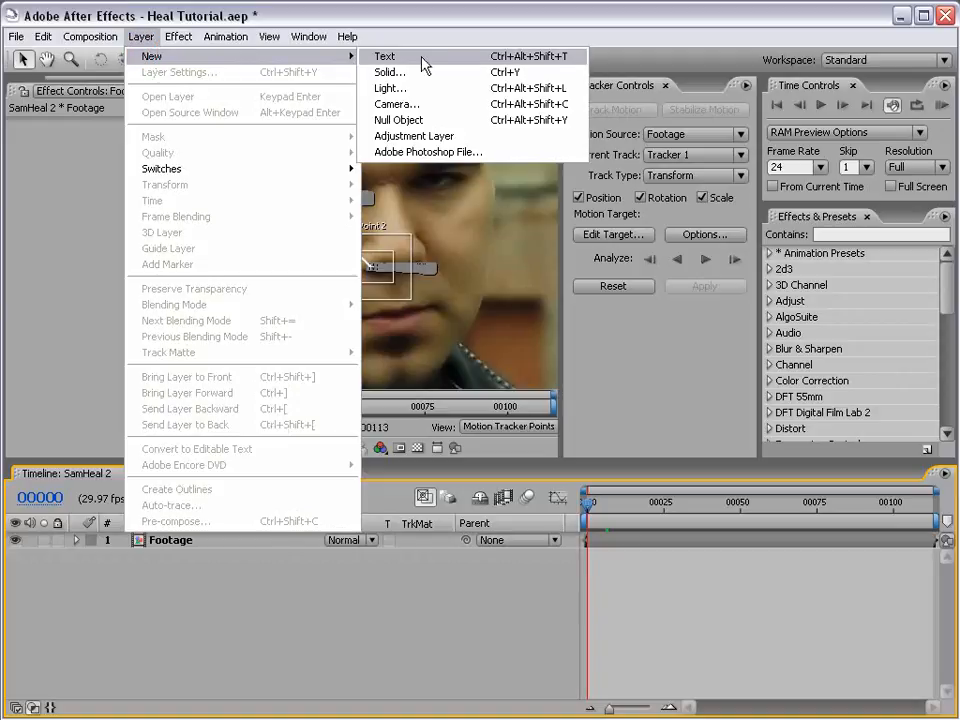
click(425, 120)
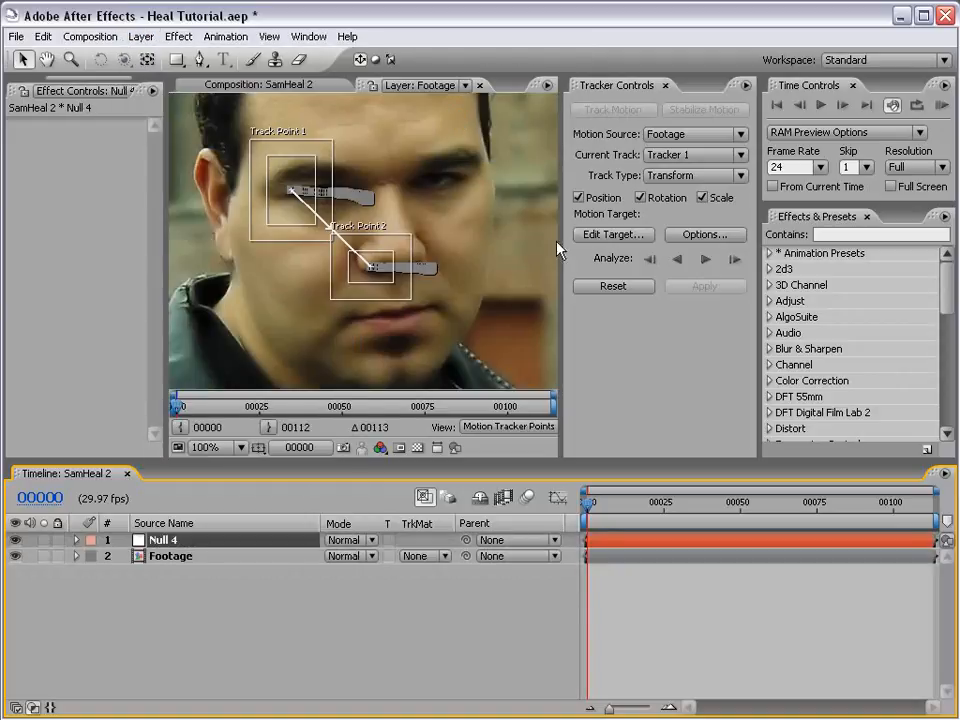
Set Null 4 as the motion target and apply the tracking data to it in the X and Y dimensions
click(622, 238)
click(315, 290)
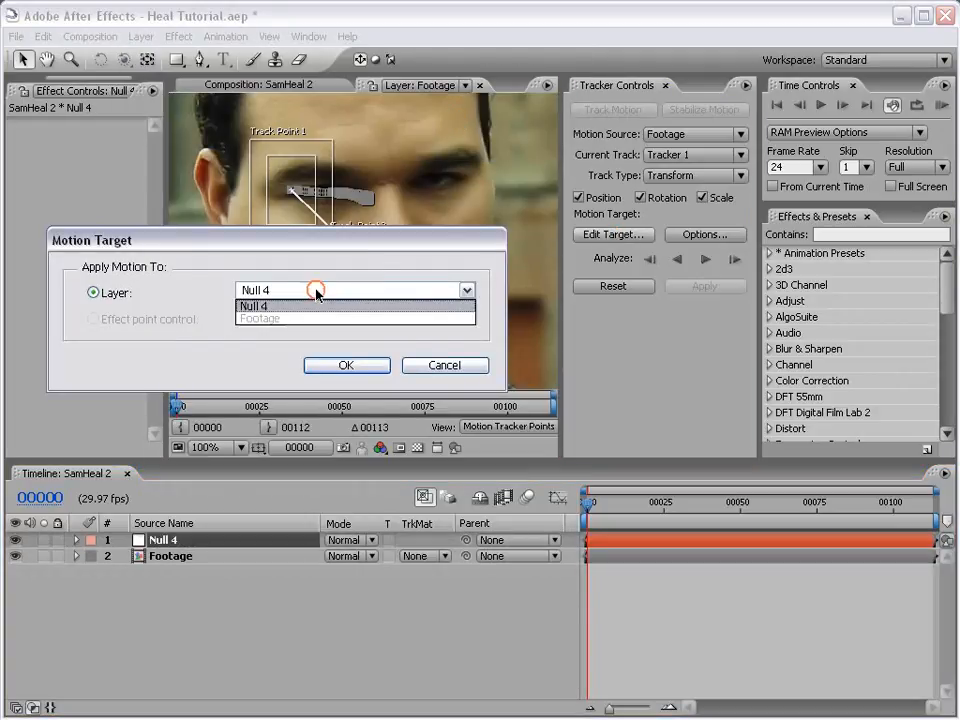
click(264, 308)
click(350, 366)
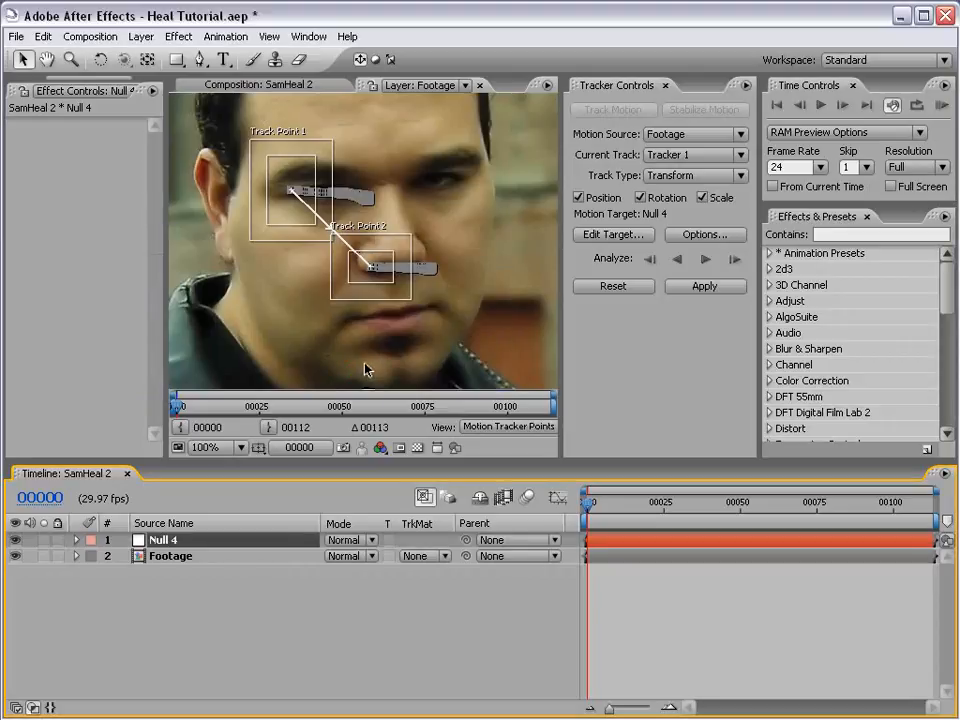
click(704, 287)
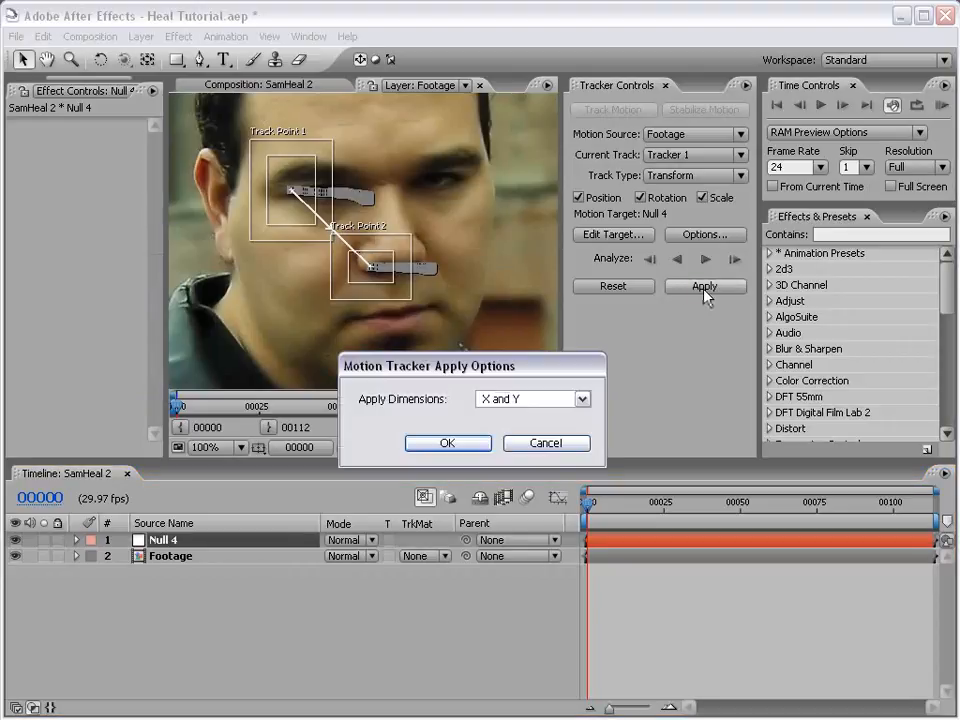
click(447, 443)
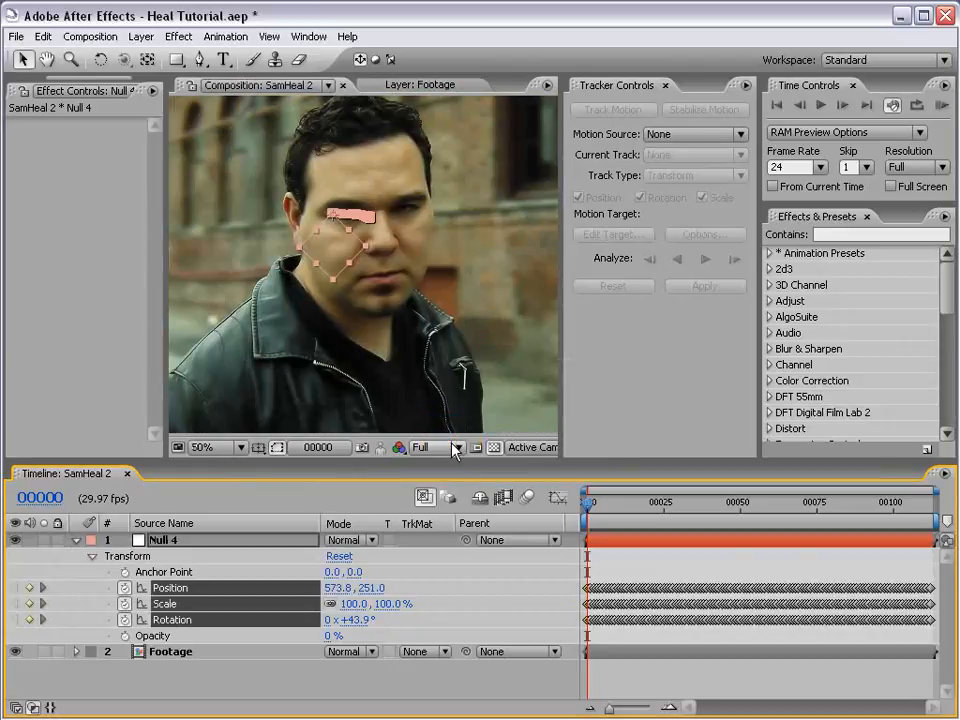
scroll(322, 272, up, 2)
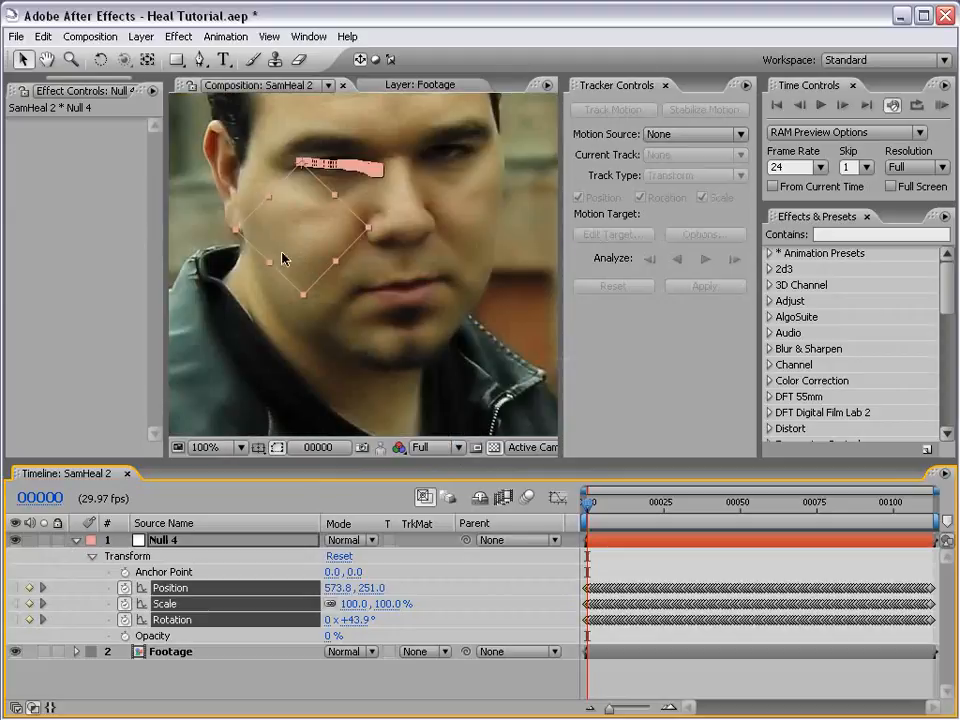
scroll(282, 258, down, 2)
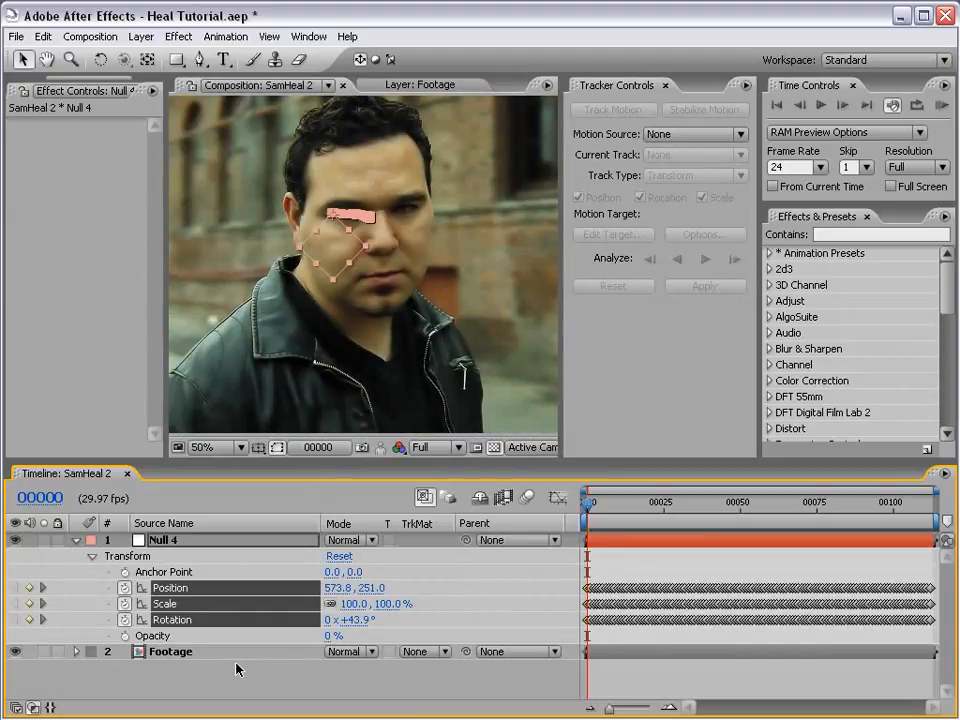
Open the Footage pre-composition, delete the Remove Grain and Curves effects from SamHeal.mov, and close that composition
click(195, 674)
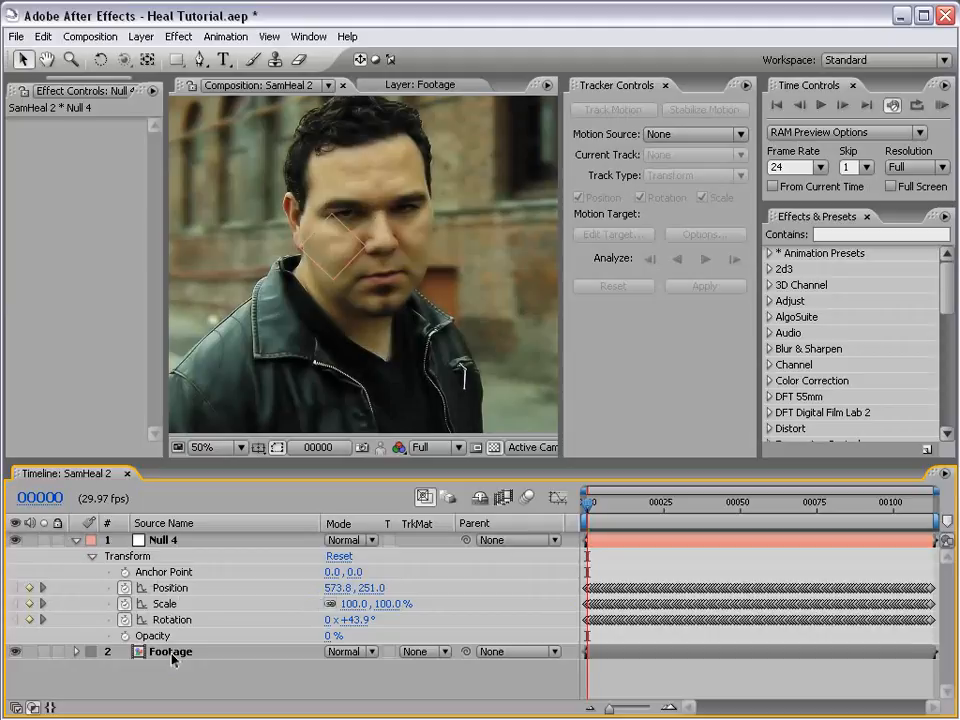
double_click(170, 653)
click(617, 543)
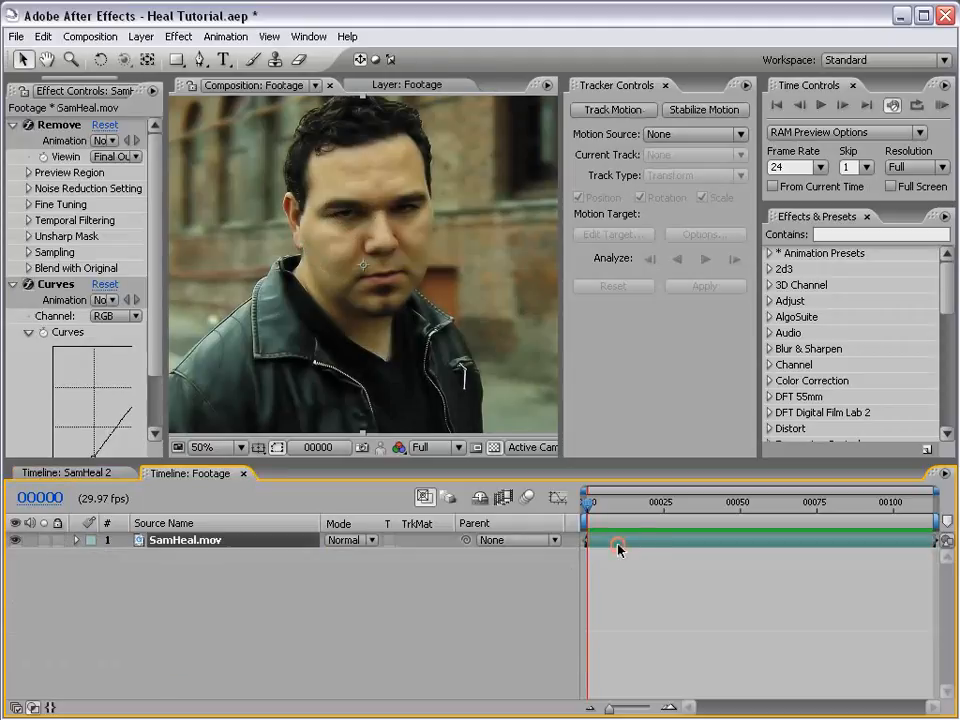
click(13, 126)
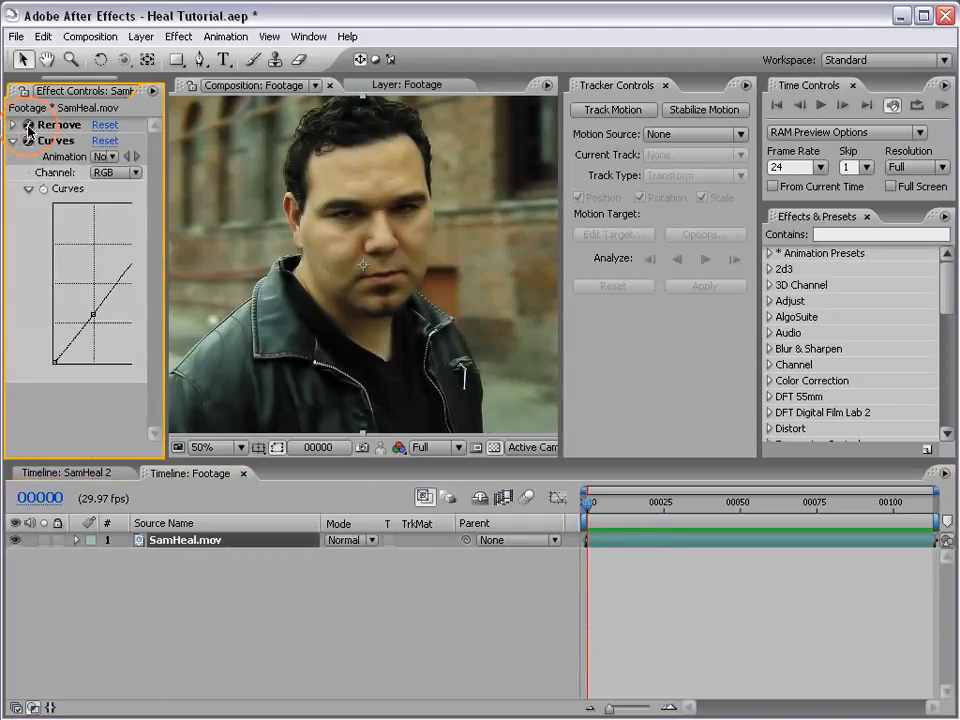
click(58, 124)
shift+click(55, 140)
key(Delete)
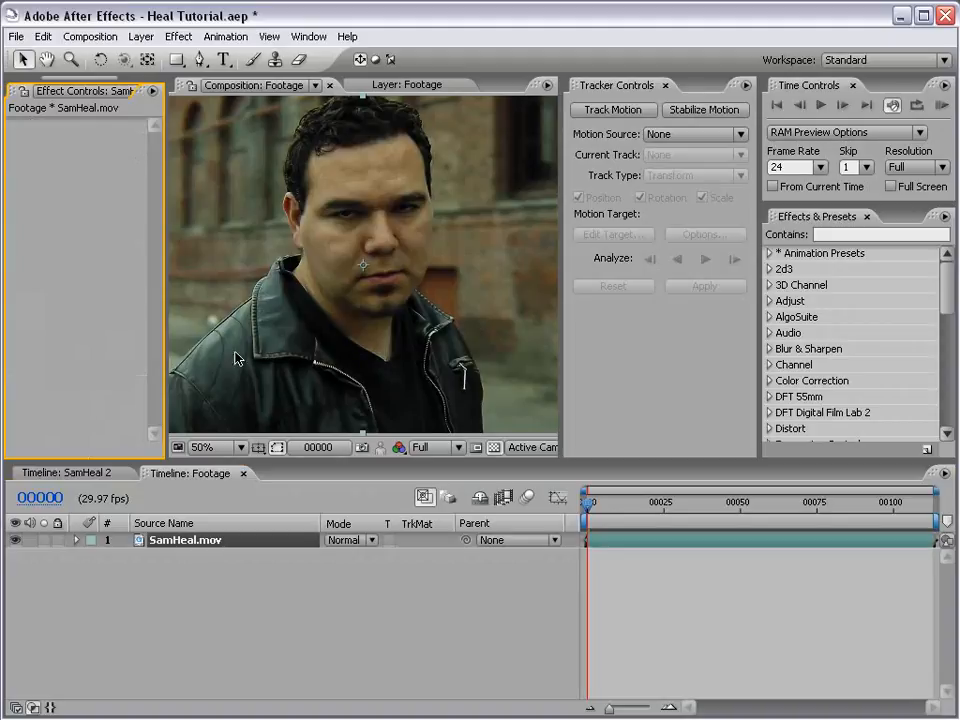
click(243, 473)
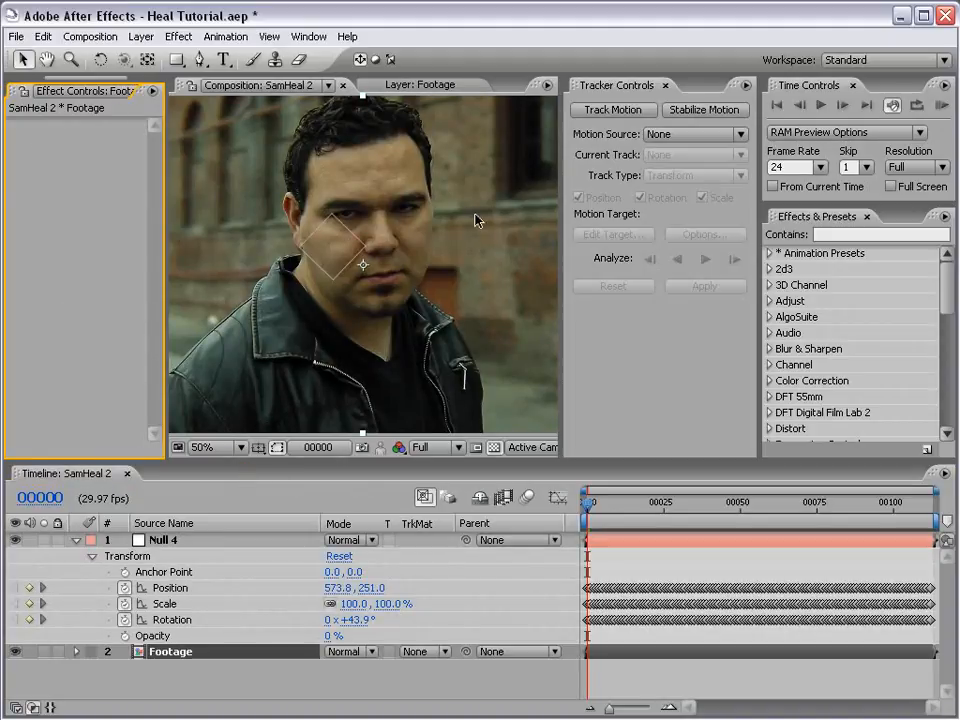
Close the tracker controls and widen the composition view to inspect the footage with its tracked null
click(666, 85)
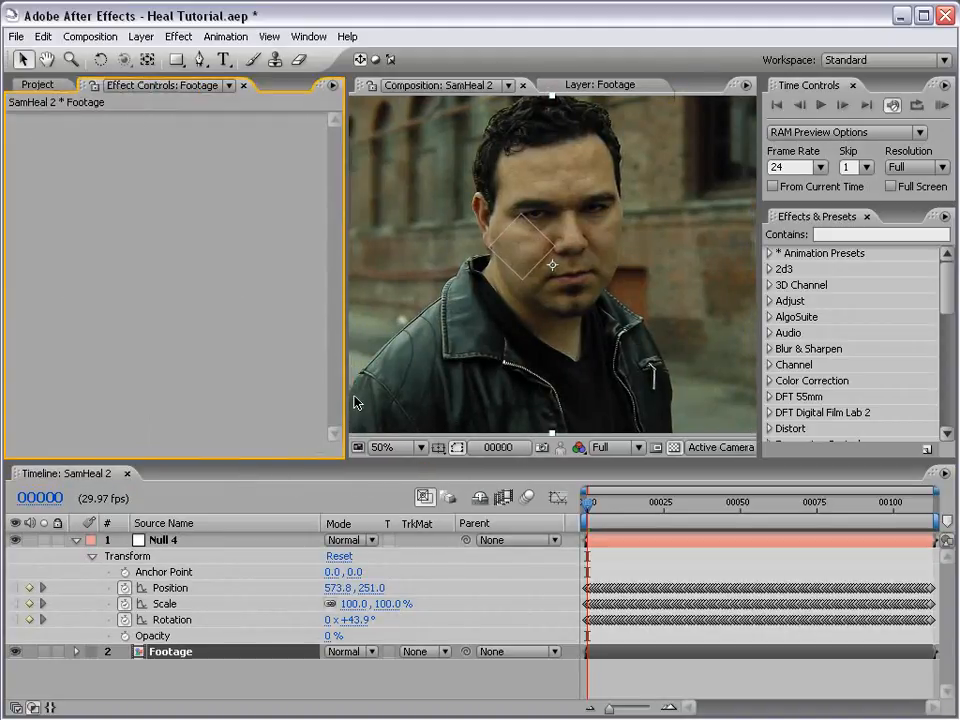
drag(346, 389, 219, 379)
drag(590, 503, 568, 516)
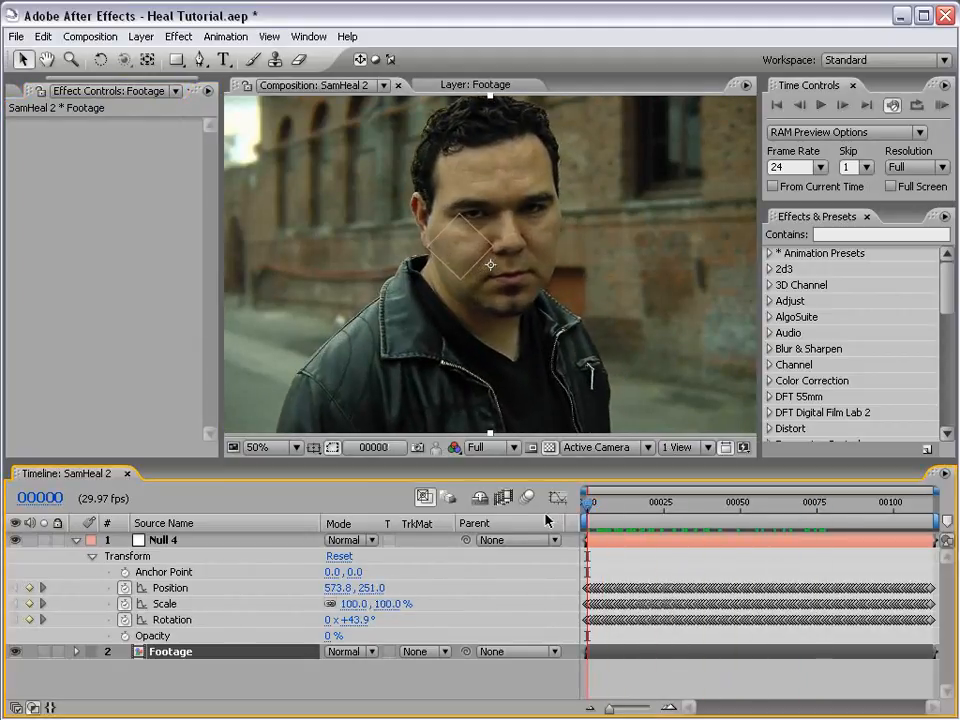
key(grave)
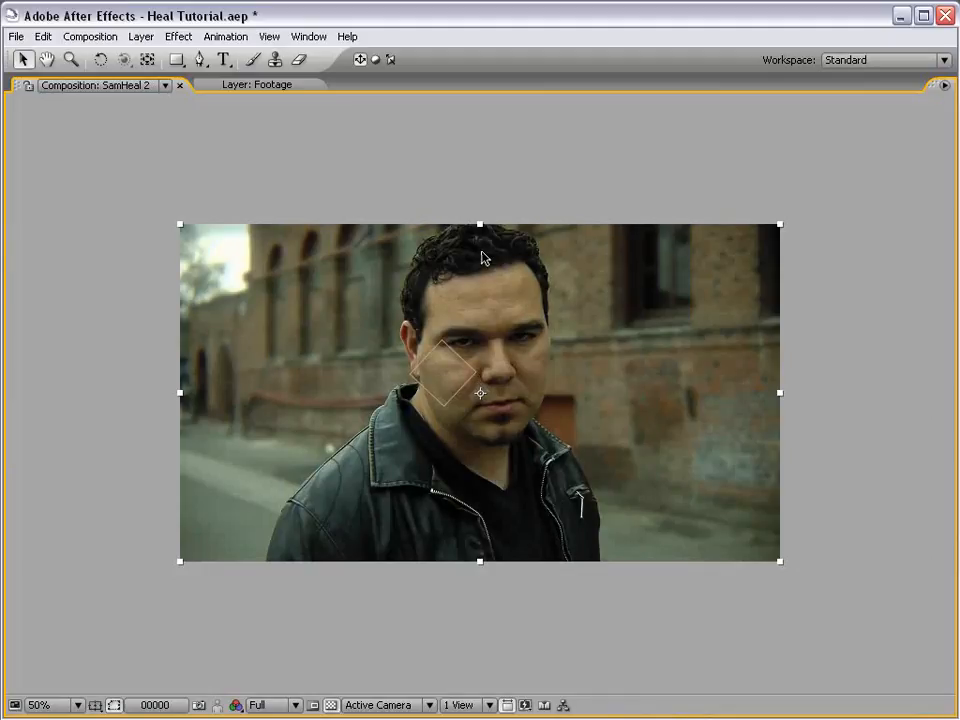
key(grave)
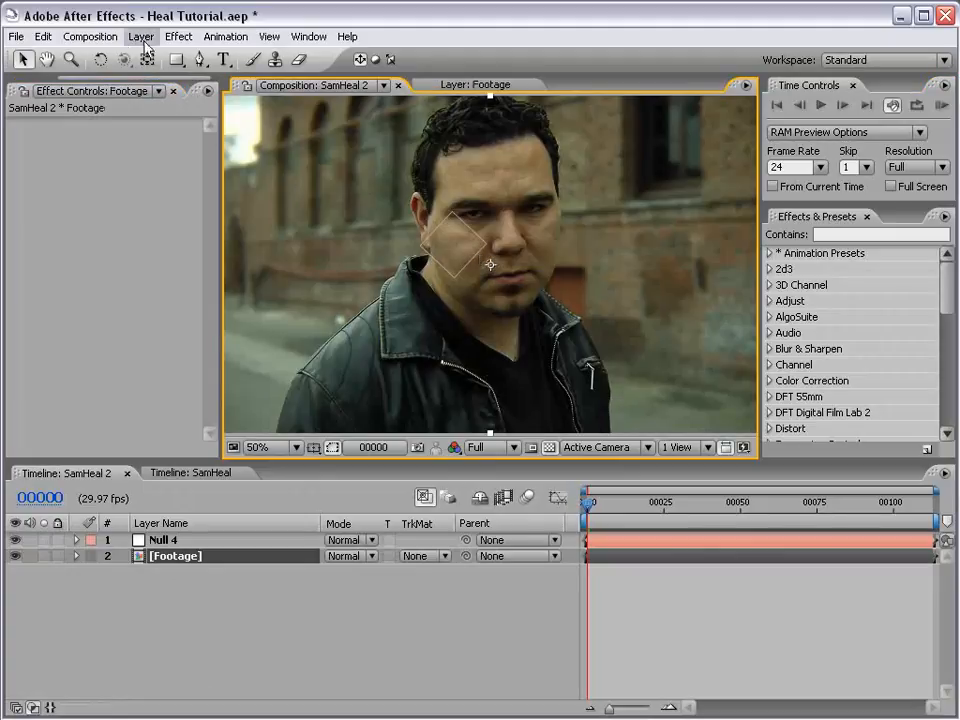
Apply the Remove Grain effect to the Footage layer in the SamHeal 2 composition
click(174, 38)
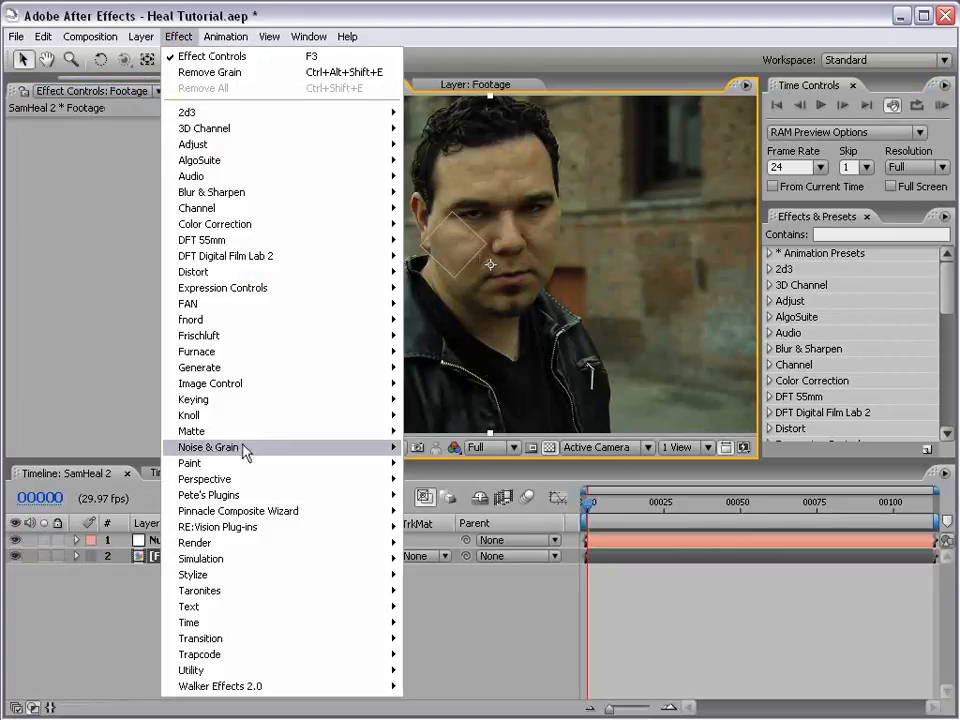
mouse_move(324, 455)
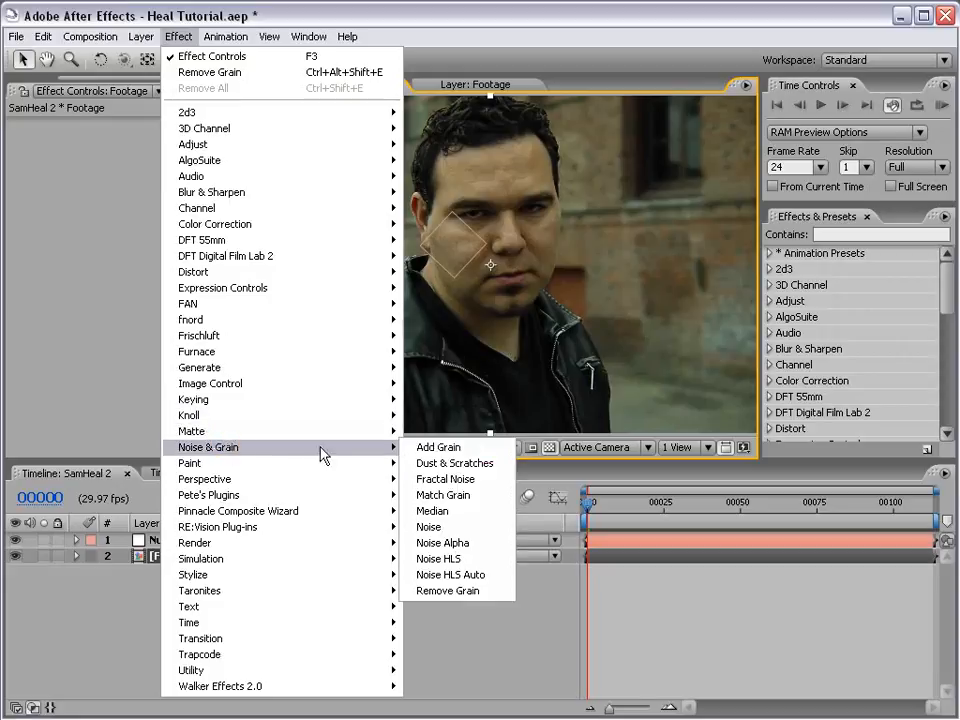
click(484, 592)
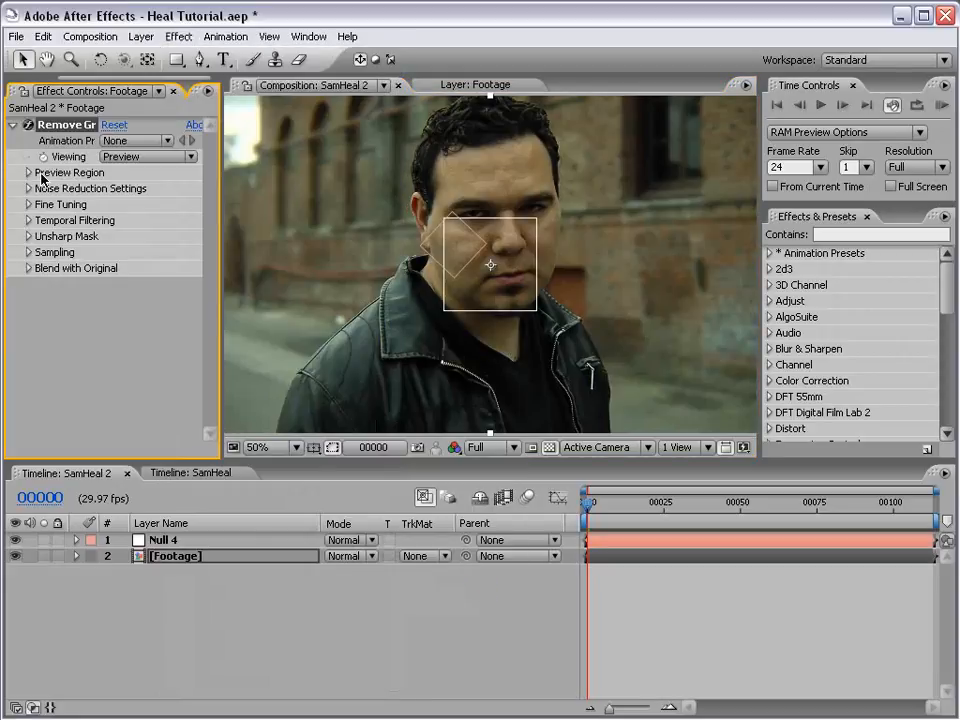
Set the Remove Grain preview region to 329 wide and 290 high, centered over the face at 640, 318, and inspect it enlarged
click(29, 173)
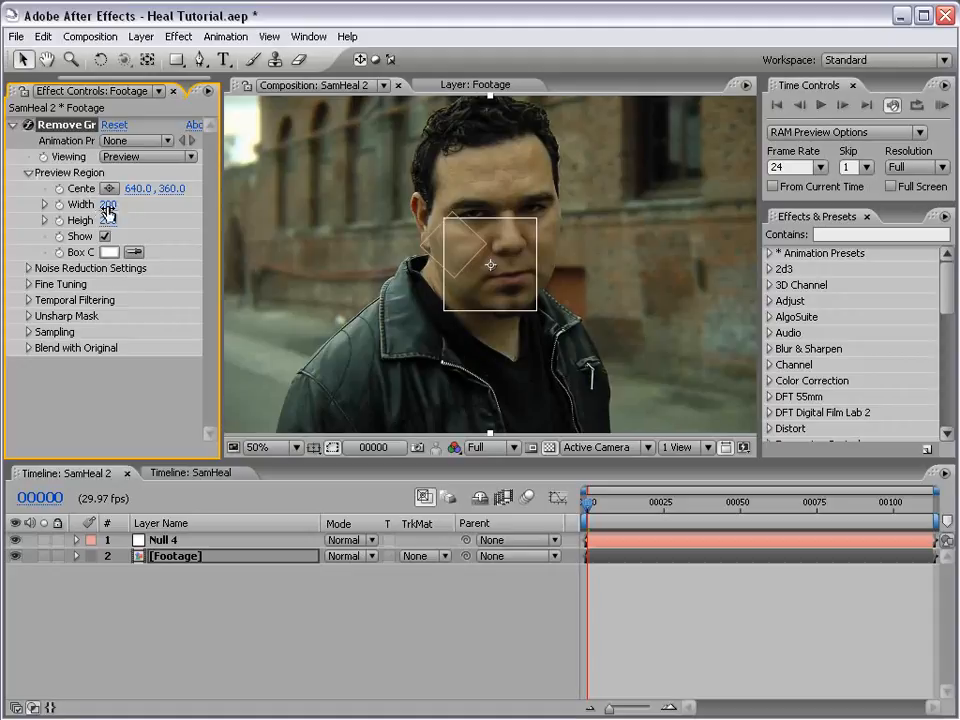
drag(107, 206, 235, 197)
drag(118, 217, 491, 246)
key(grave)
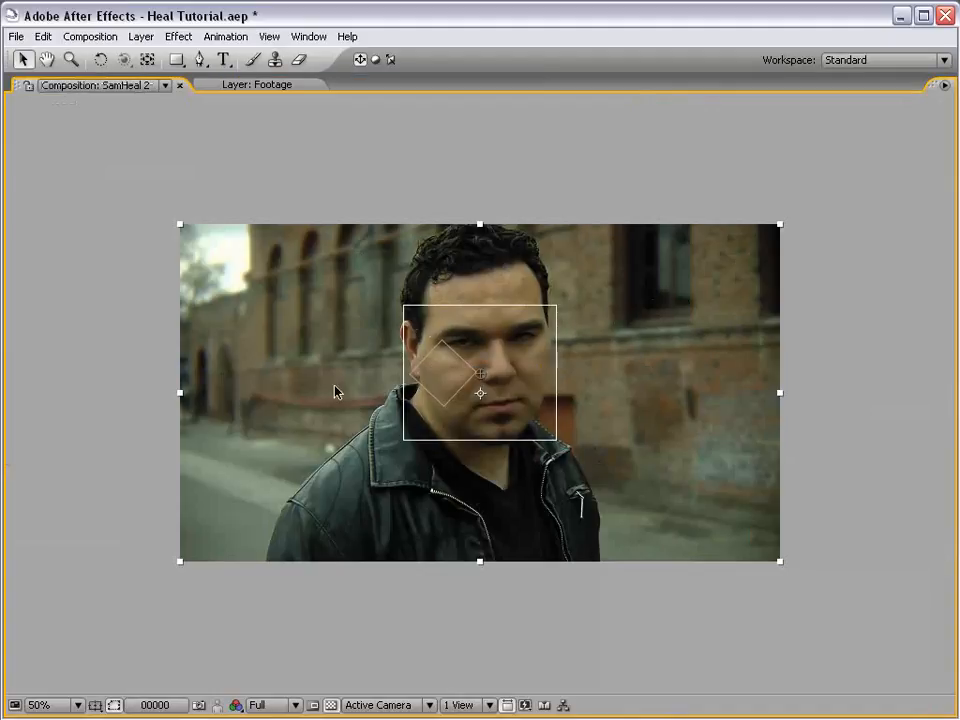
key(period)
key(comma)
key(grave)
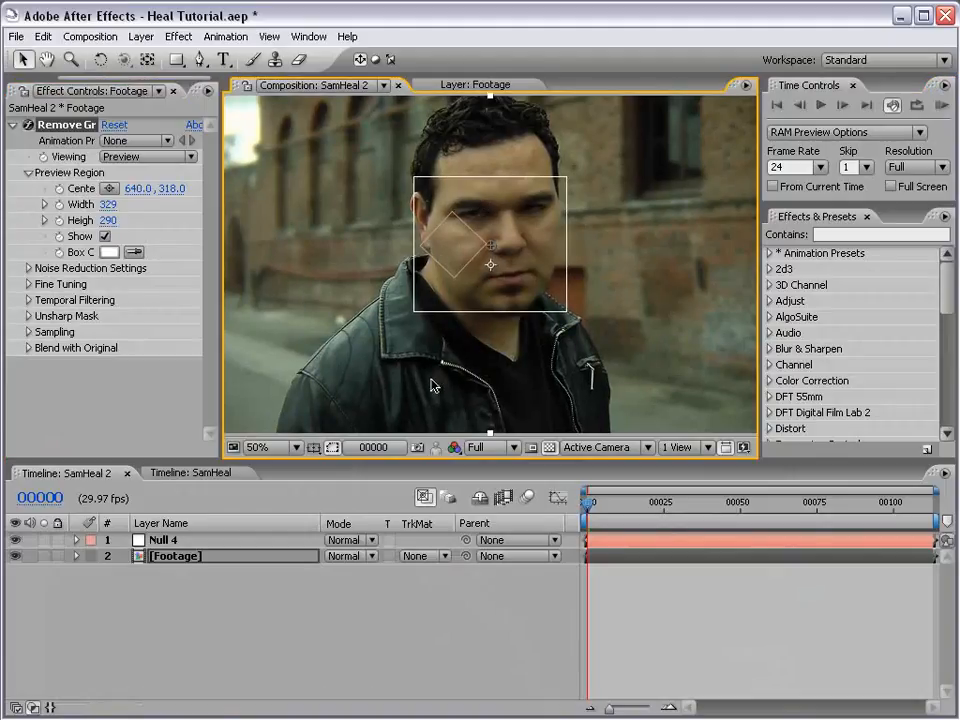
Delete the Remove Grain effect from the Footage layer in SamHeal 2 and hide the Null 4 layer
key(comma)
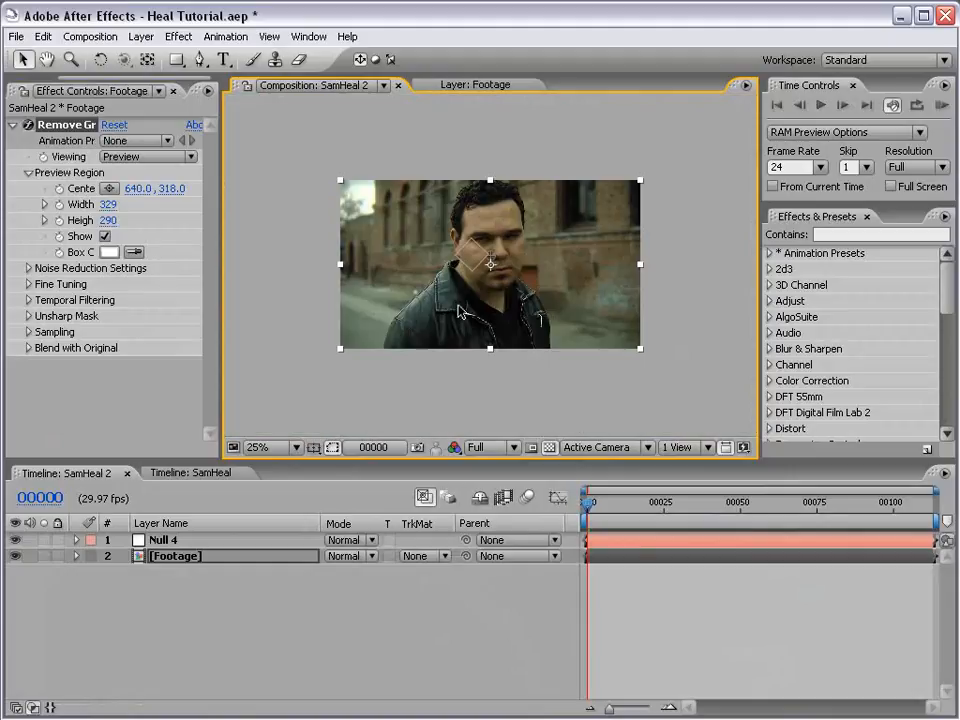
click(40, 95)
key(Delete)
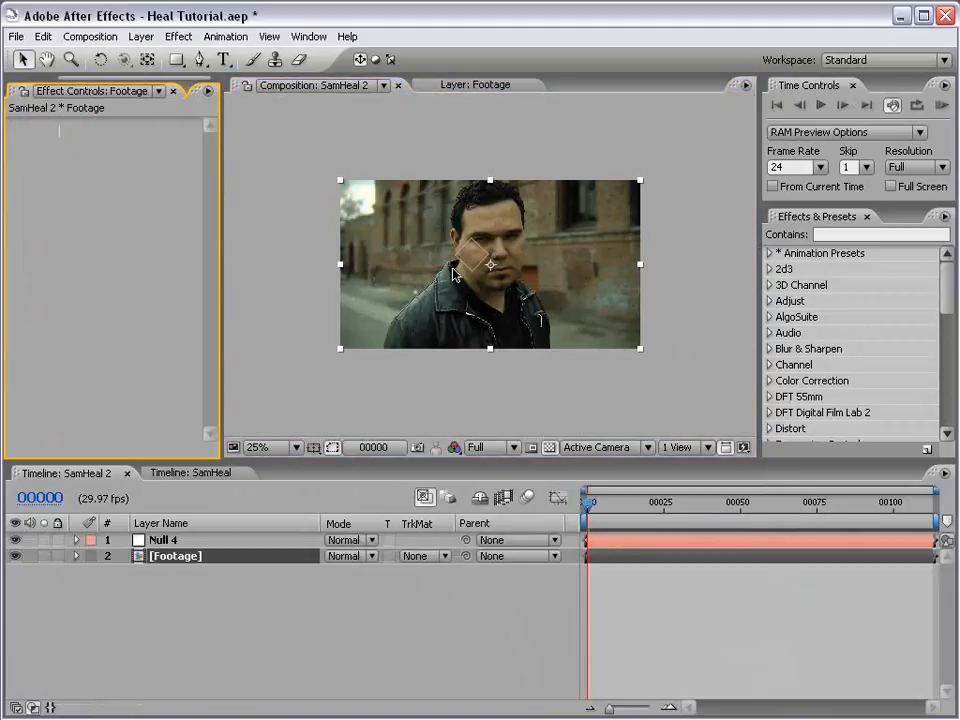
key(period)
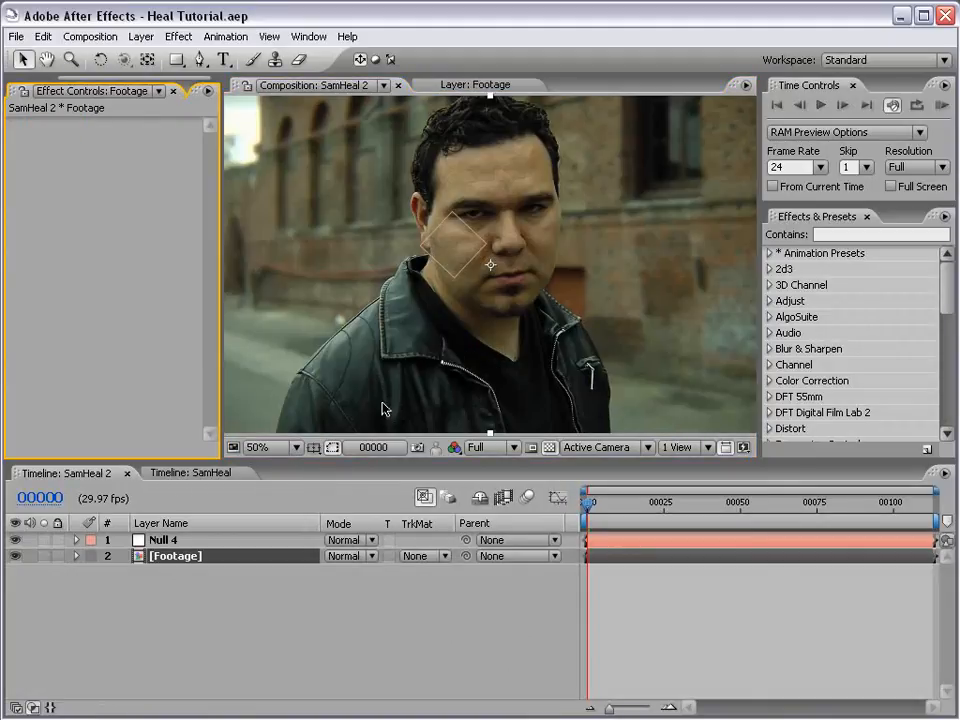
click(226, 641)
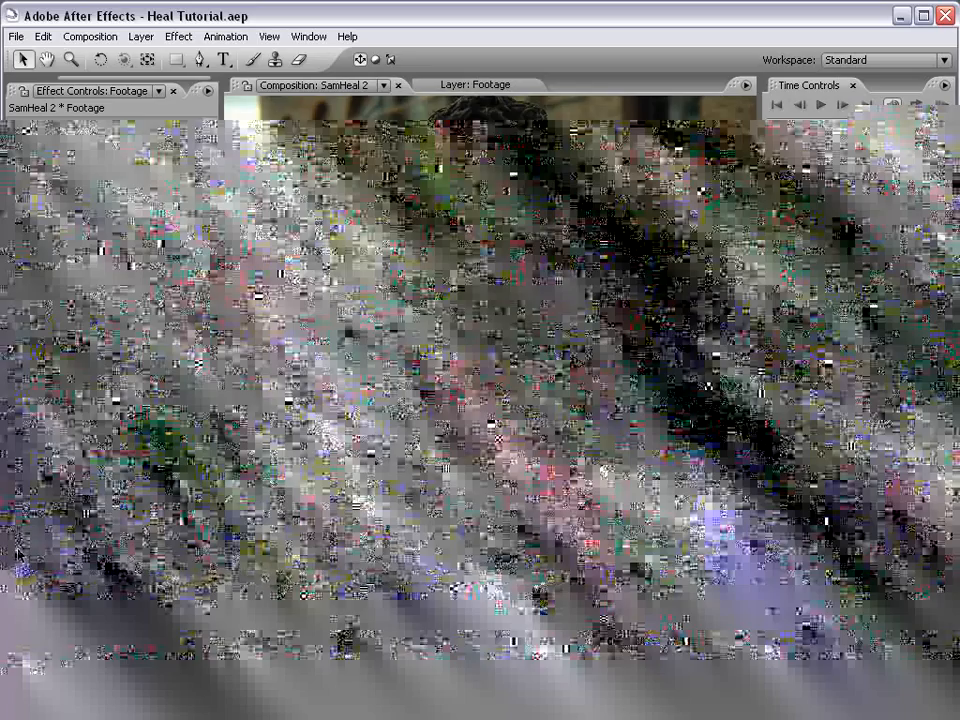
click(15, 540)
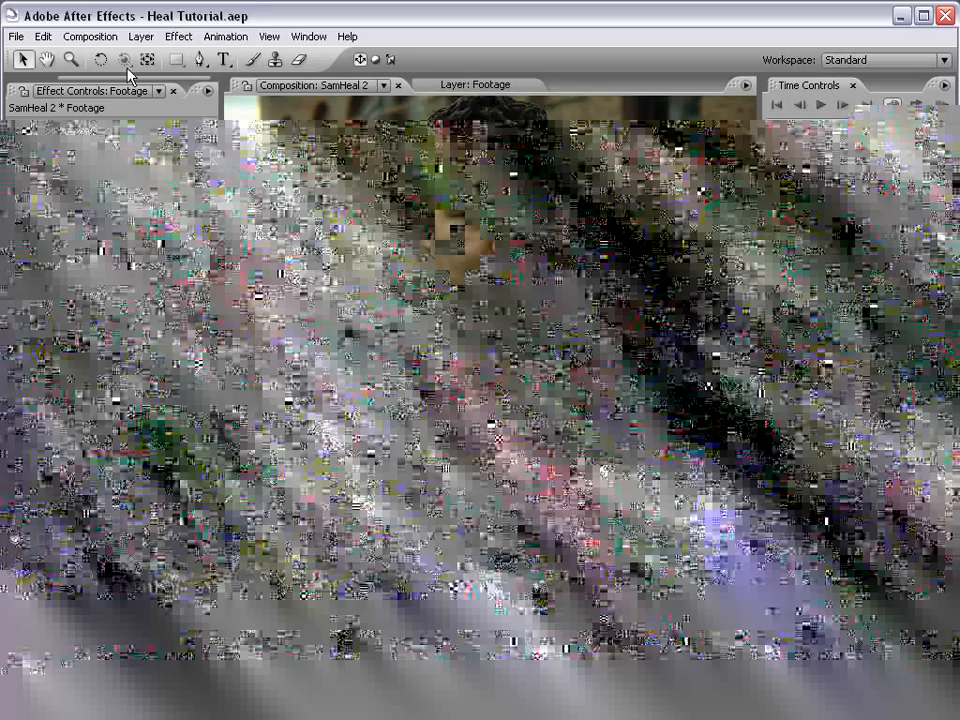
Add Tex_10_grayscale.jpg from the project's Evolution Textures folder to the SamHeal 2 composition as the uppermost layer
drag(128, 76, 22, 72)
click(26, 90)
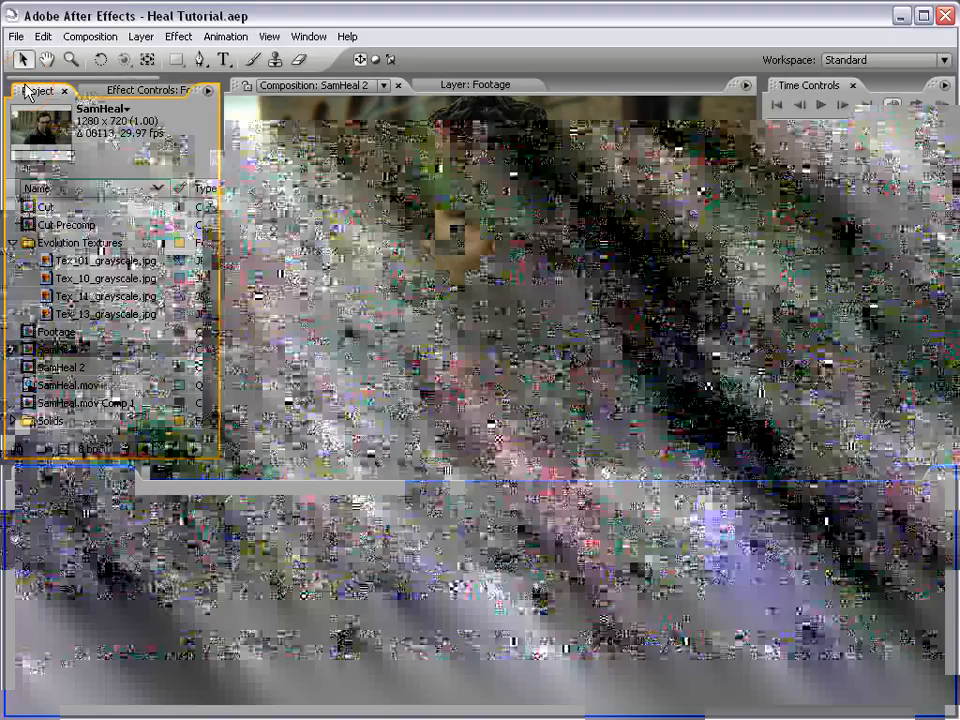
click(30, 246)
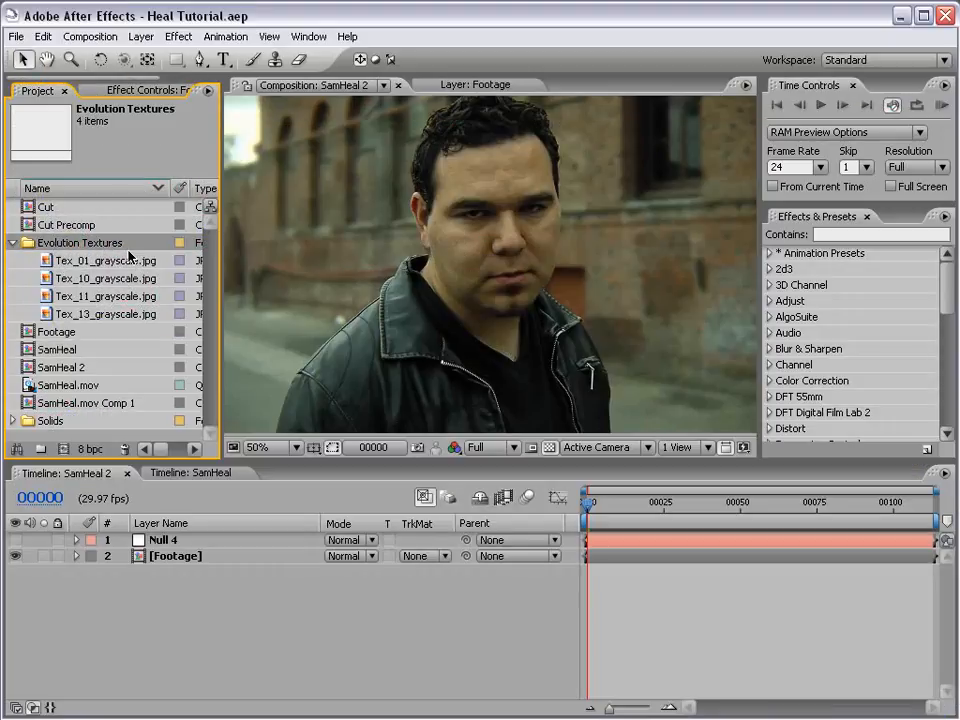
click(74, 280)
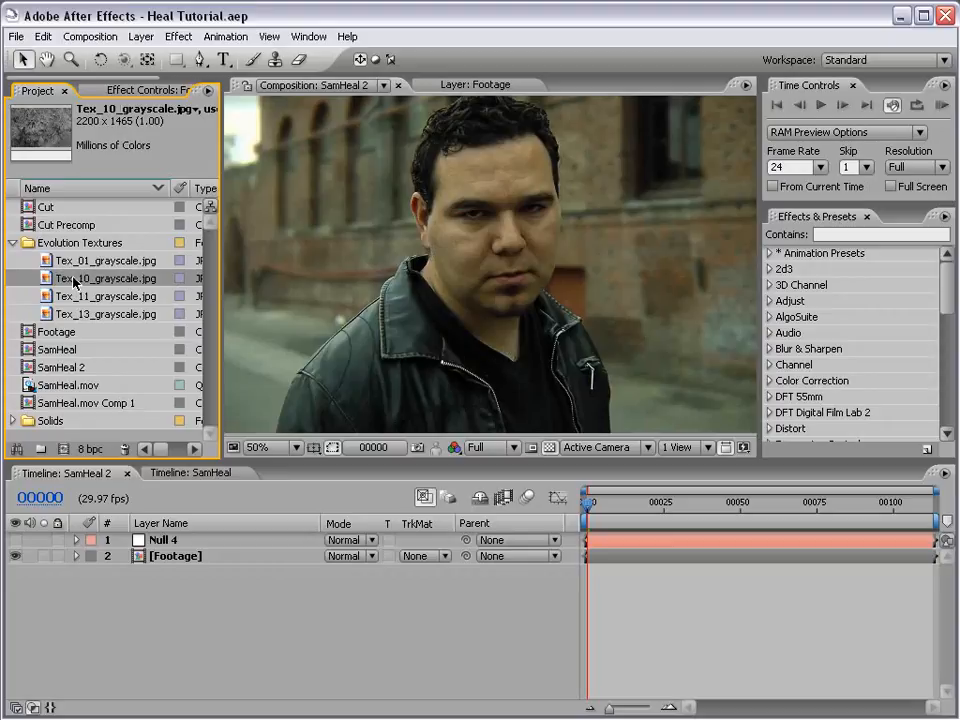
drag(47, 283, 507, 250)
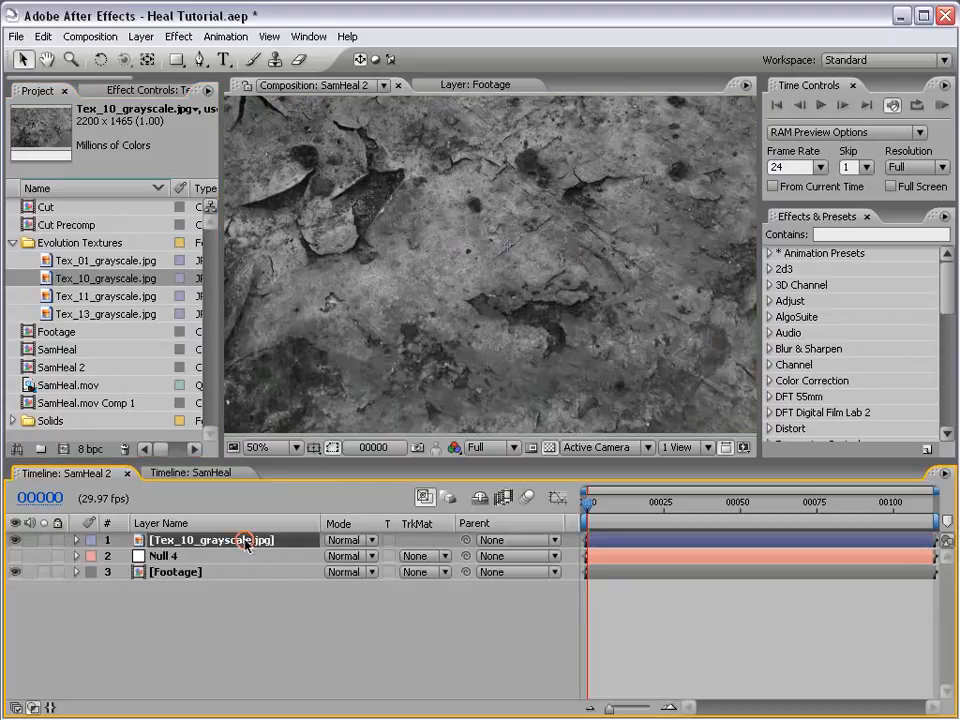
Scale the Tex_10_grayscale.jpg layer to 43% and set its blending mode to Overlay
key(s)
drag(402, 557, 321, 556)
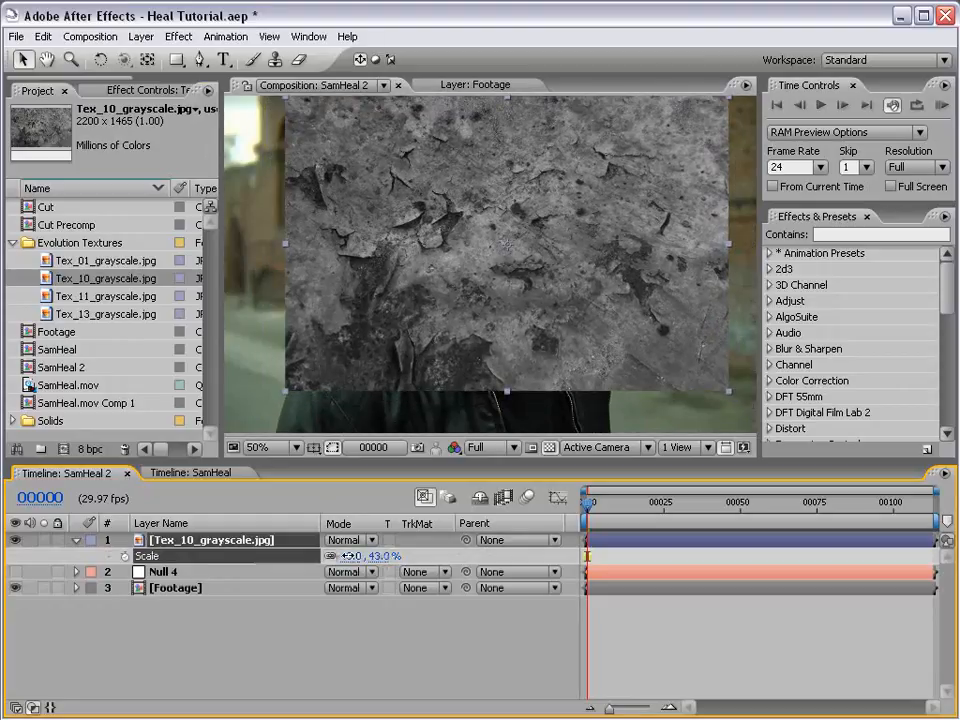
click(340, 540)
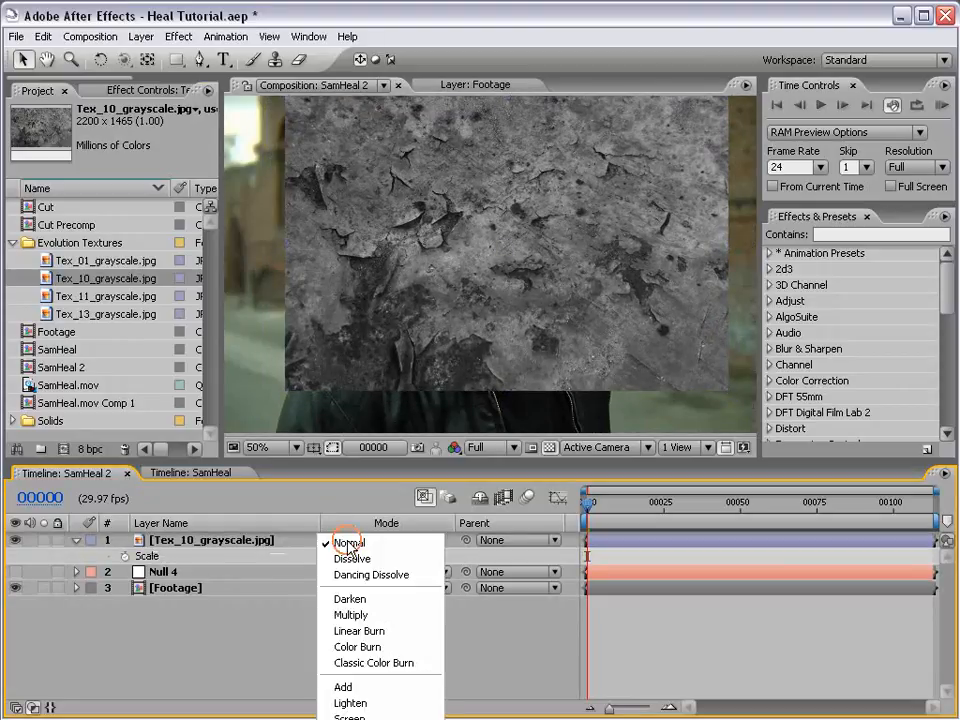
click(350, 719)
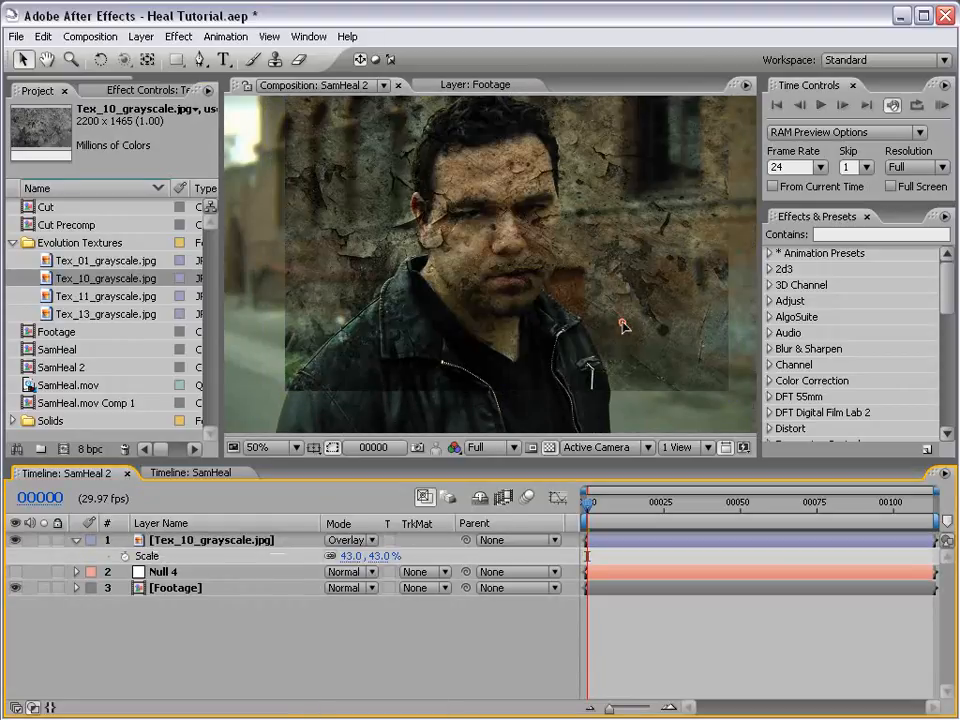
Shrink the texture layer to 26.6% and move it so its cracks lie over the man's cheek
drag(621, 319, 599, 341)
drag(706, 413, 621, 368)
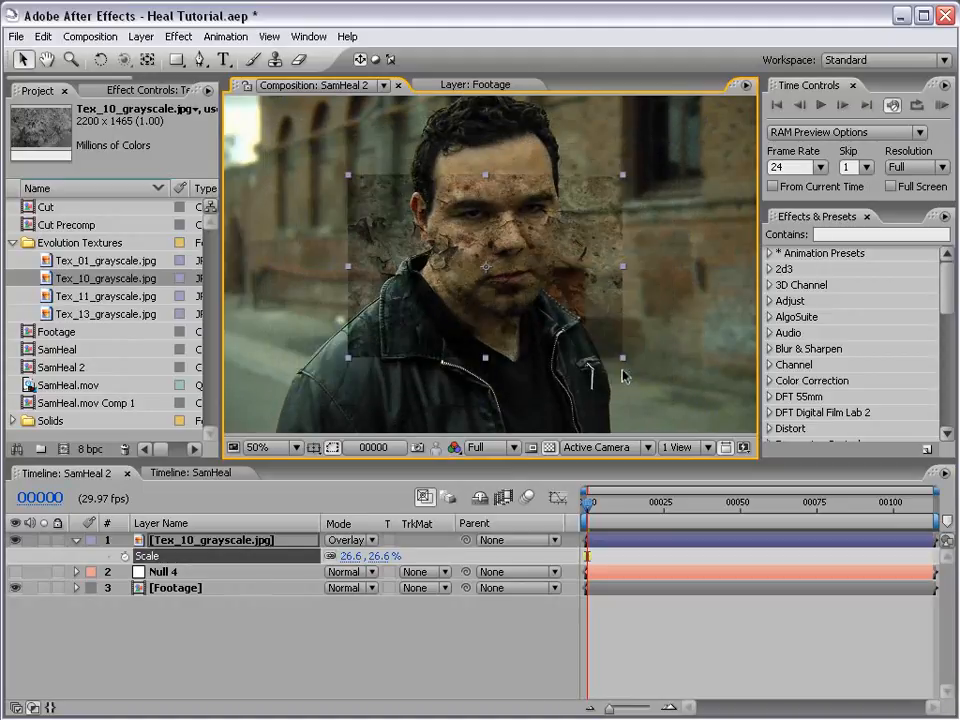
scroll(489, 265, up, 1)
drag(372, 274, 467, 343)
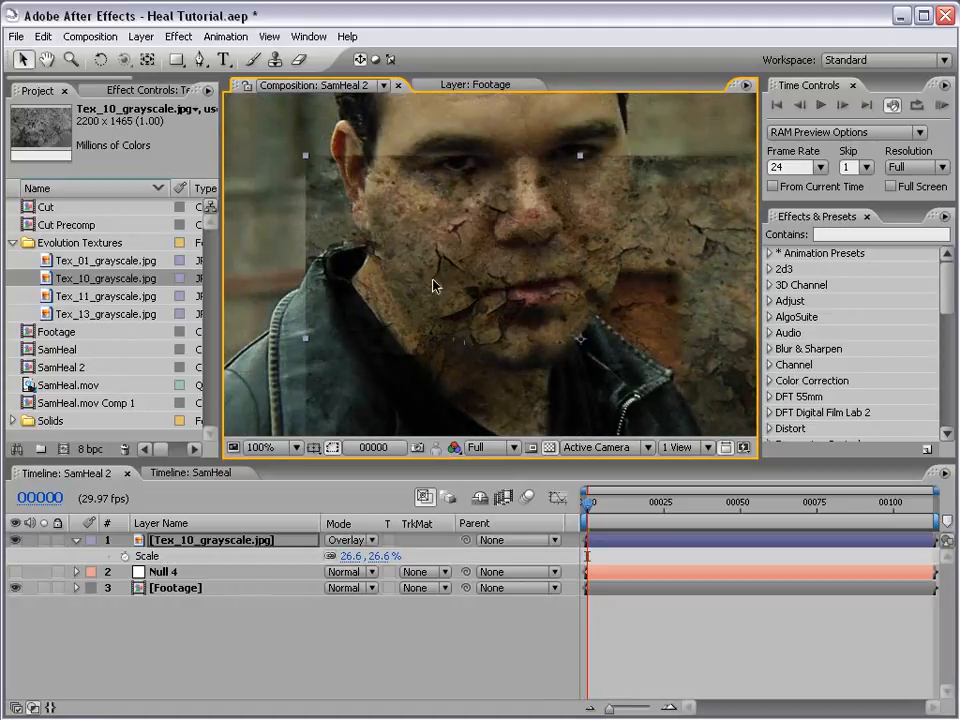
drag(584, 314, 570, 303)
mouse_move(532, 265)
mouse_down()
mouse_move(527, 258)
mouse_move(539, 263)
mouse_up()
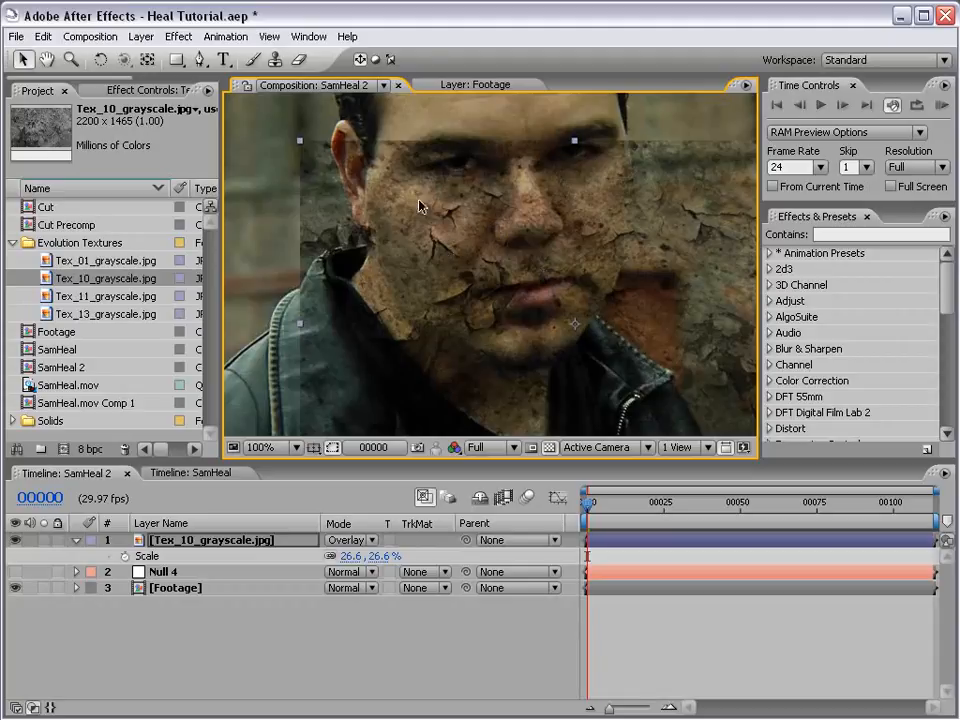
Rotate the texture counterclockwise, scale it to 29.8%, and reposition it so the cracks sit on the cheek
key(w)
drag(390, 223, 619, 256)
key(v)
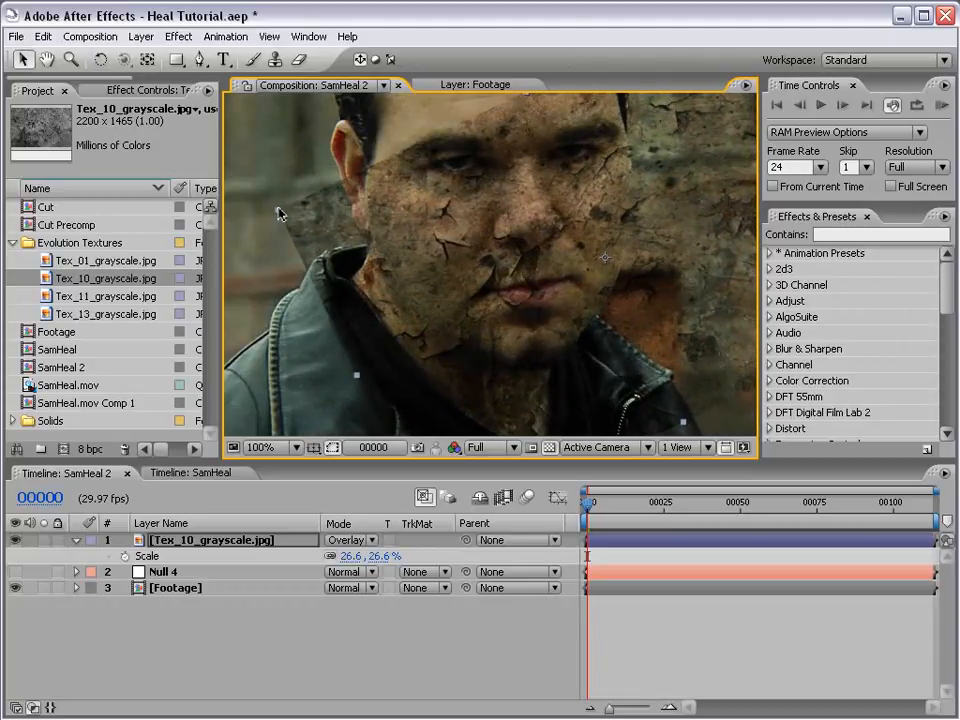
drag(279, 210, 240, 205)
drag(438, 257, 469, 265)
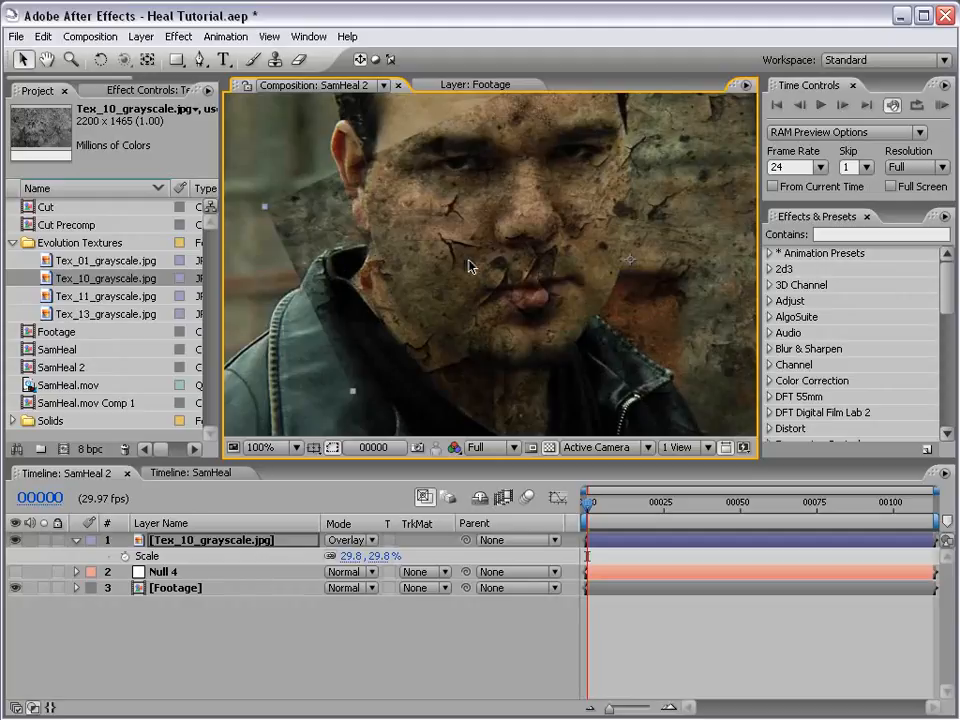
Set the texture layer's blending mode back to Normal and apply the Curves effect to it
click(355, 540)
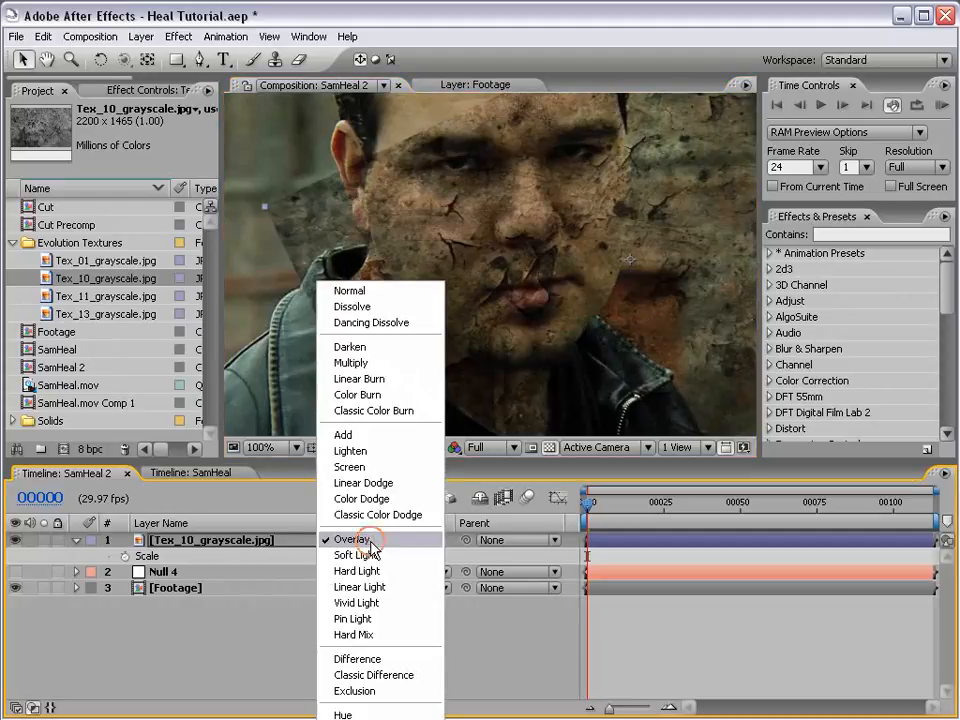
click(343, 291)
click(179, 36)
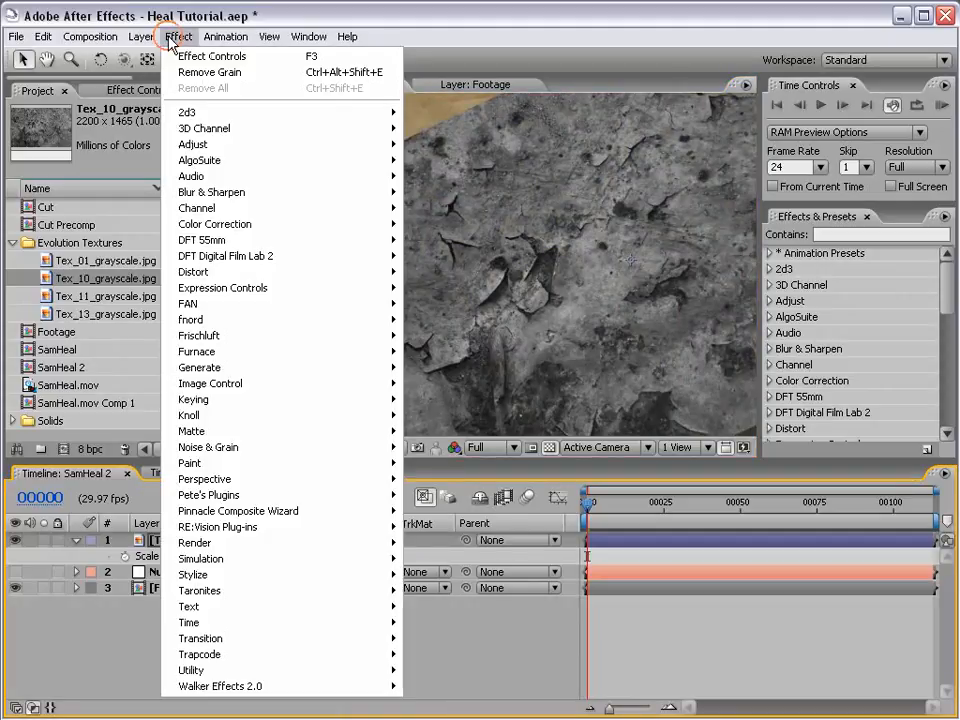
mouse_move(371, 232)
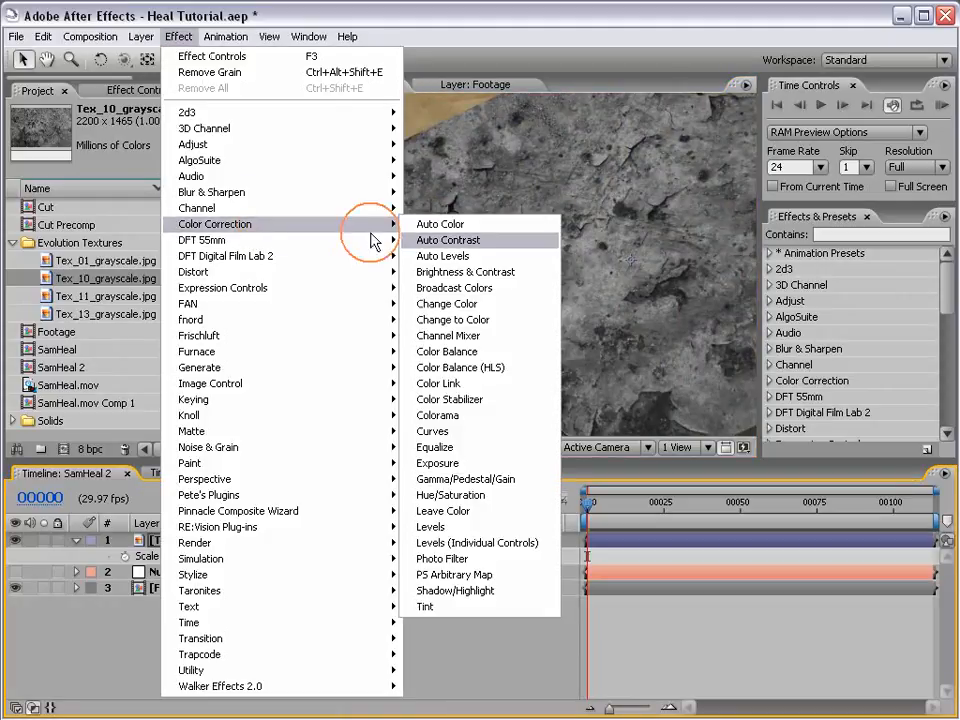
click(432, 431)
drag(220, 224, 257, 226)
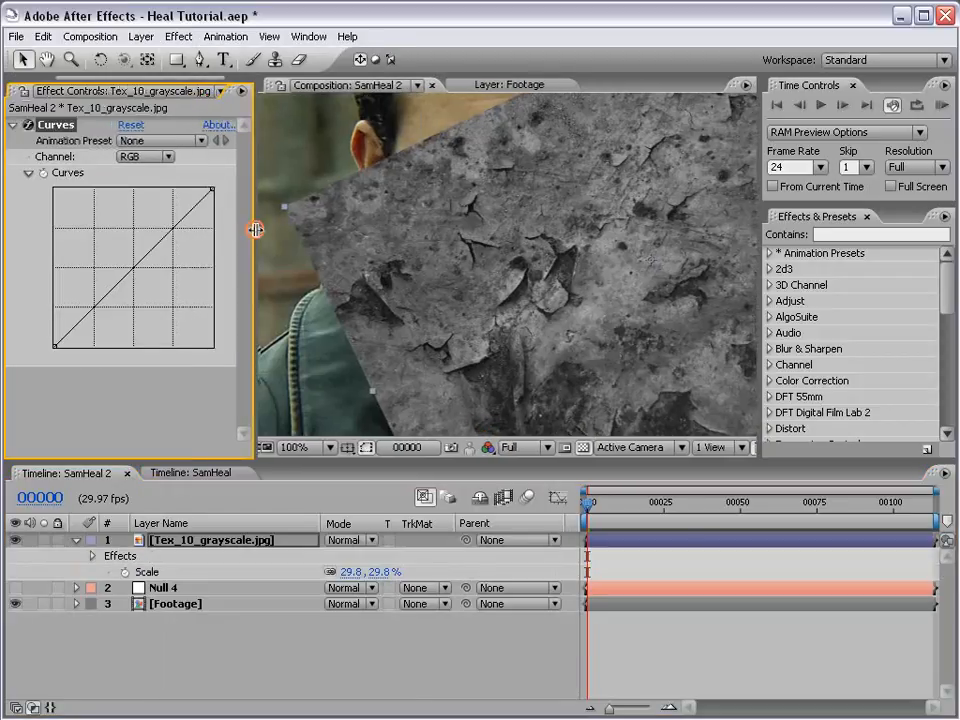
Shape the RGB curve into a steep S so the texture becomes high-contrast black cracks on white
drag(178, 221, 114, 199)
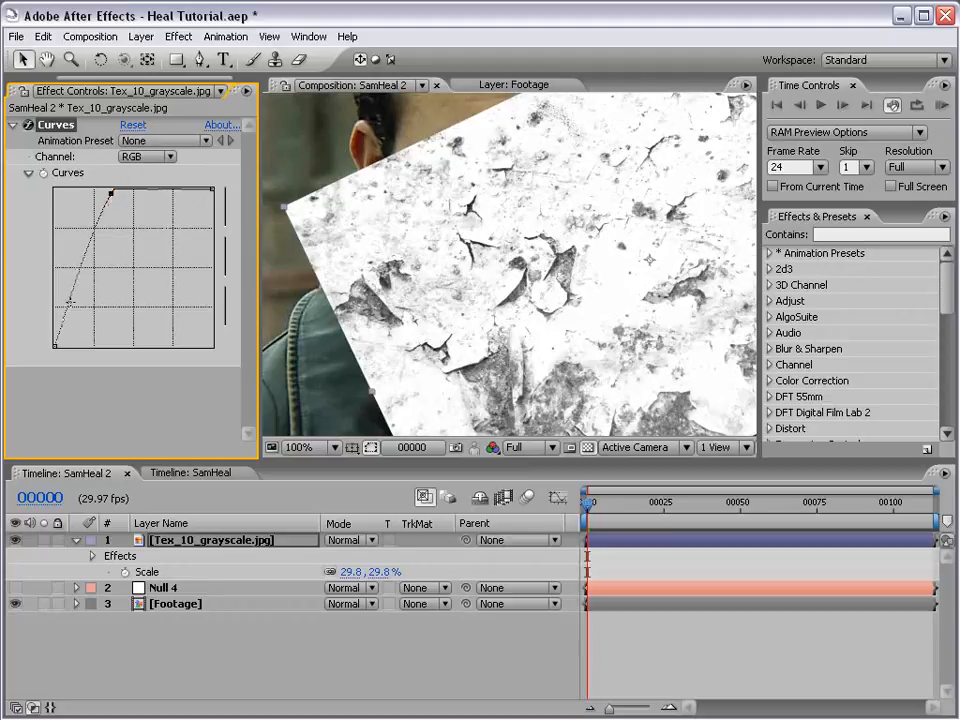
mouse_move(70, 300)
mouse_down()
mouse_move(86, 325)
mouse_move(80, 314)
mouse_up()
drag(113, 195, 108, 191)
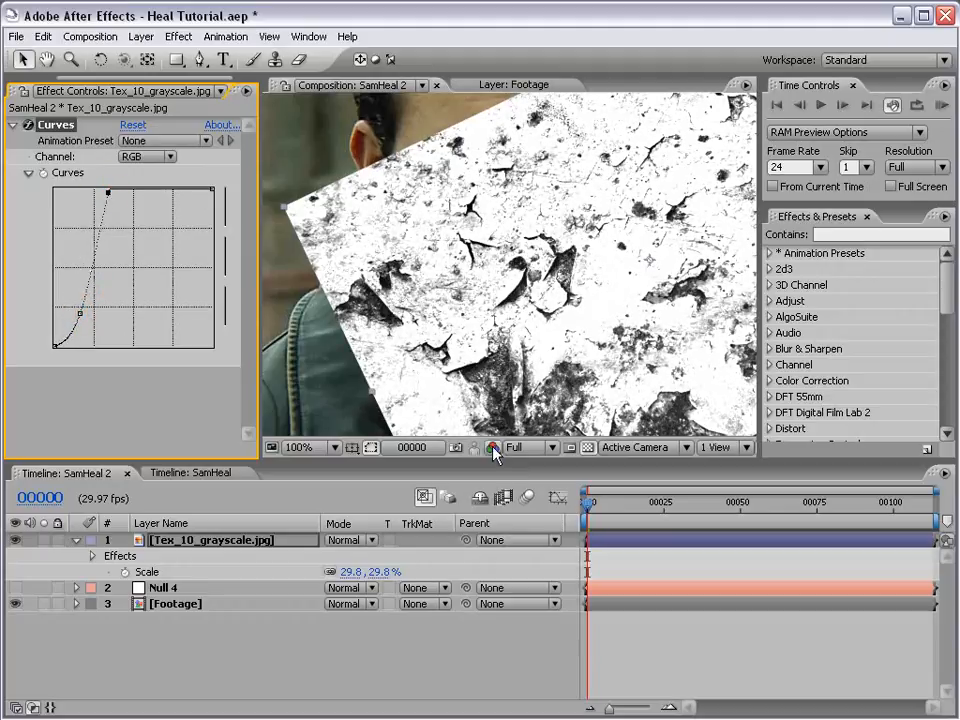
Pre-compose the Tex_10_grayscale.jpg layer as Cut Map, moving all attributes into the new composition
scroll(493, 315, down, 2)
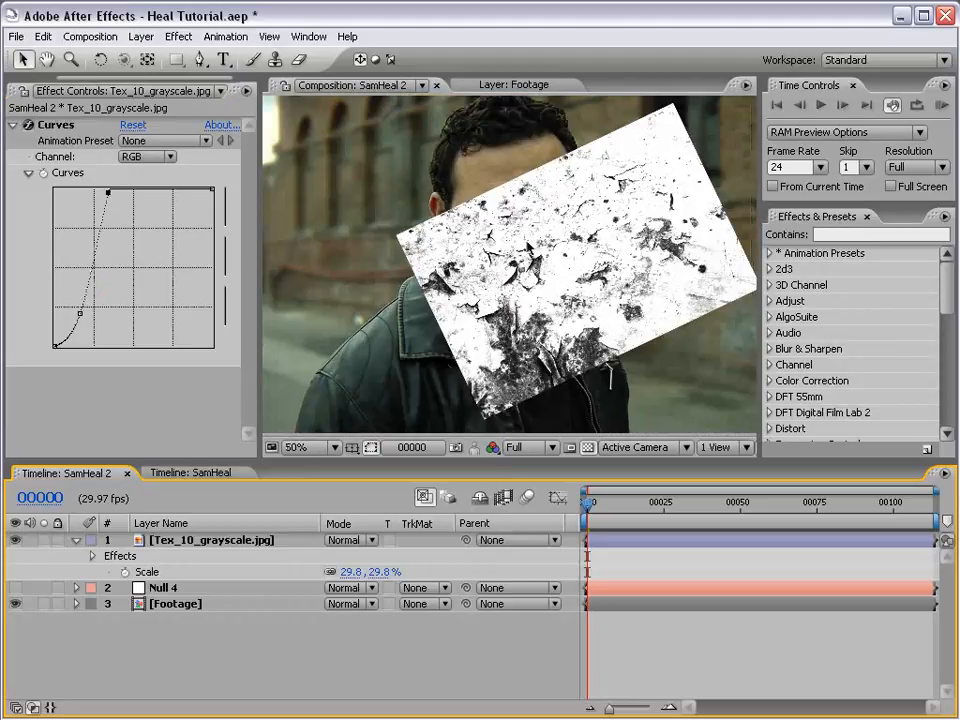
click(190, 543)
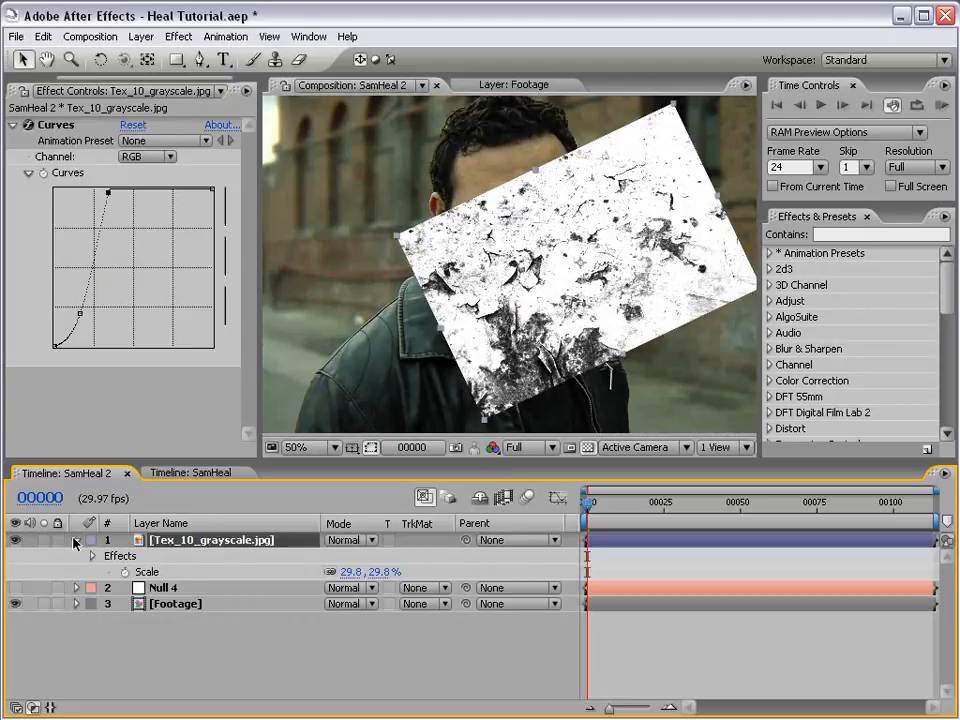
click(76, 540)
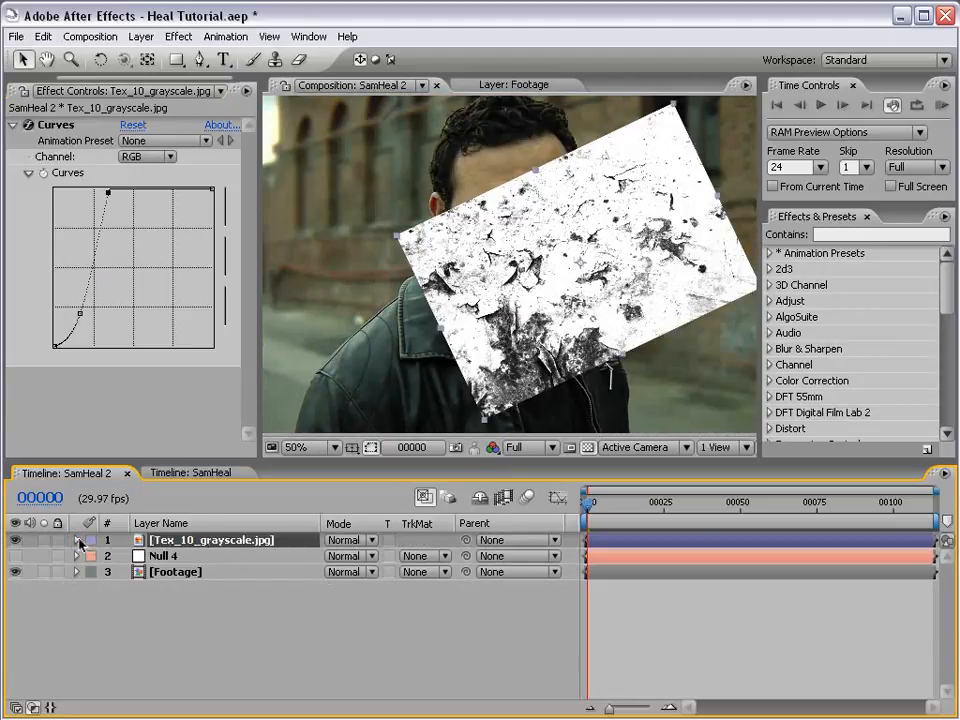
key(period)
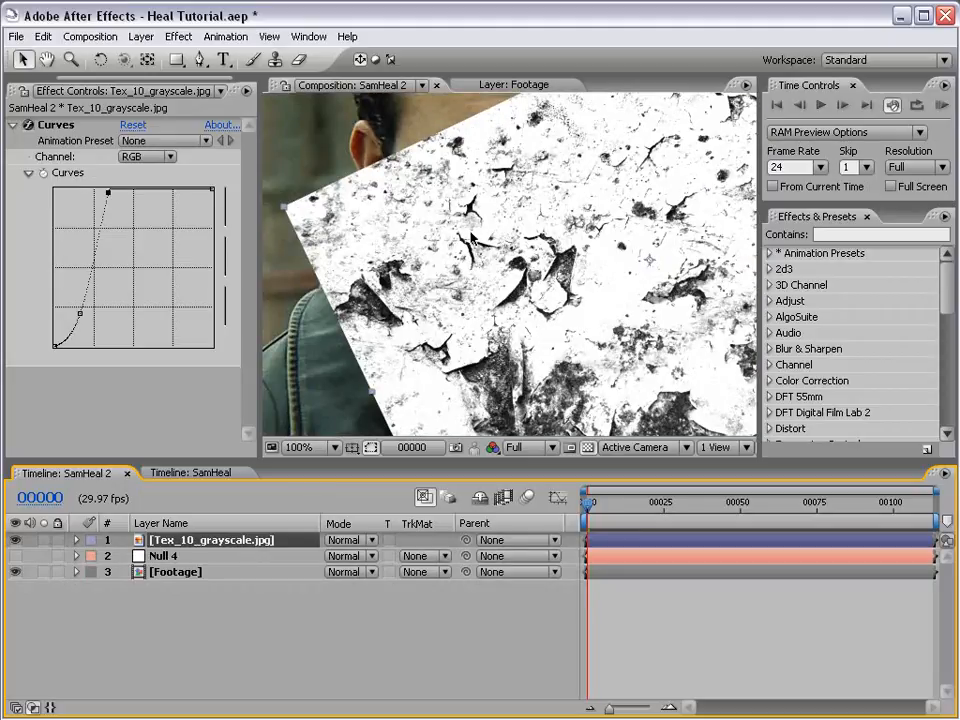
click(140, 36)
click(160, 522)
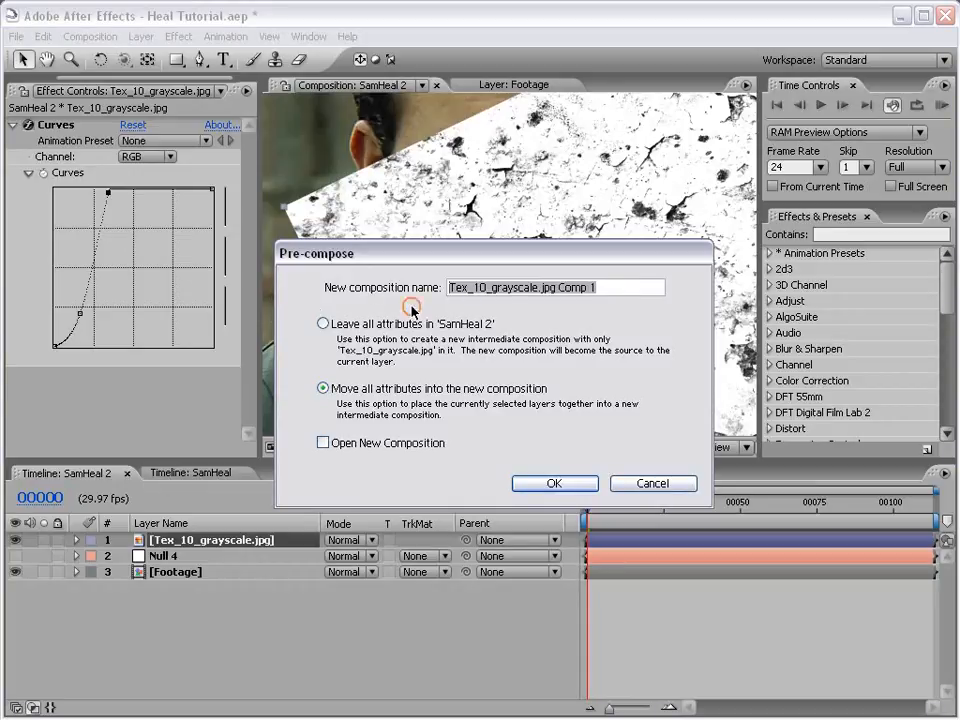
text(Cut Map)
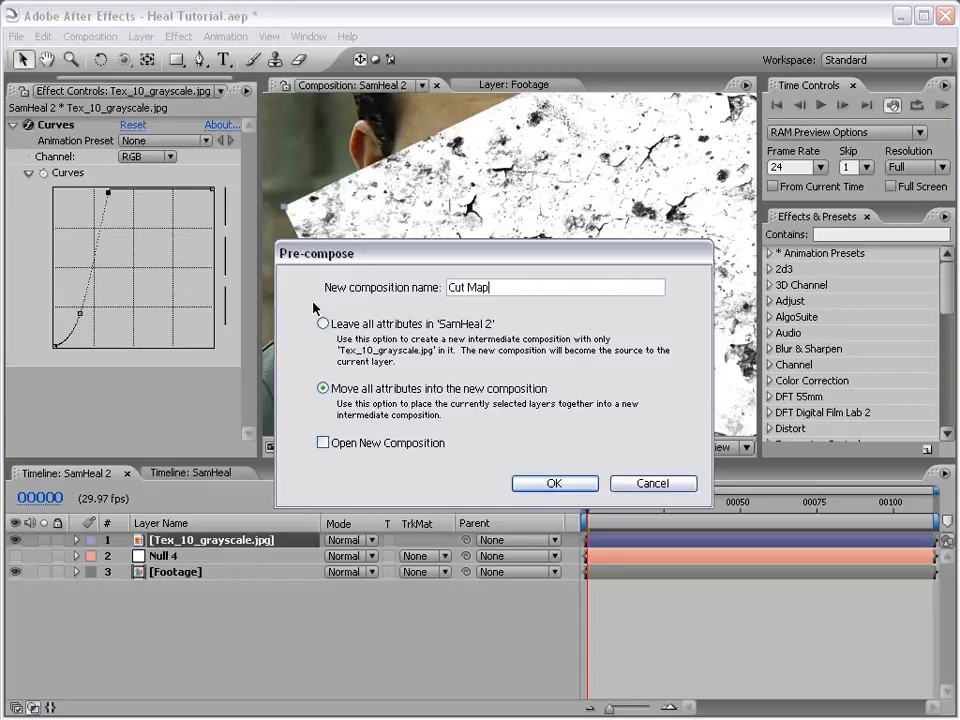
click(553, 486)
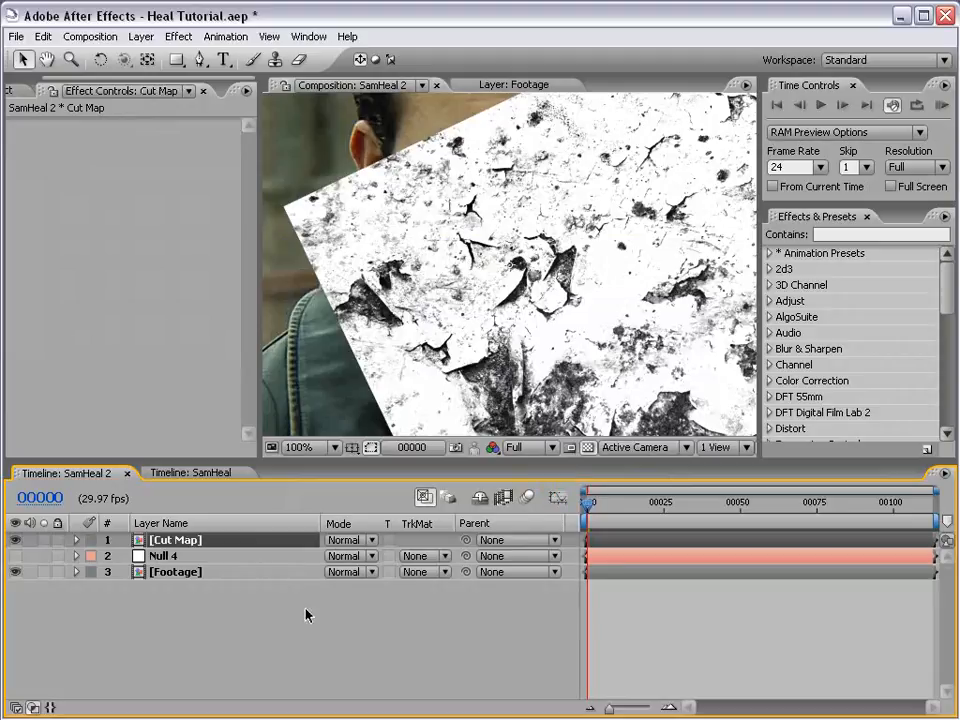
Open the Cut Map composition and create a white solid of 1280 by 720 pixels in it
double_click(172, 540)
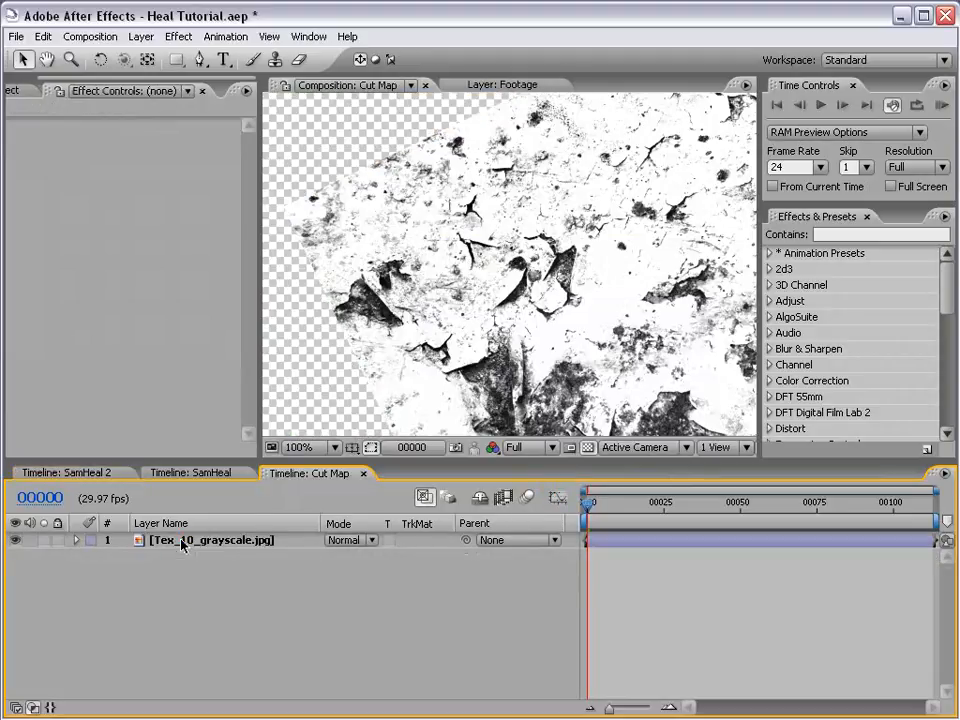
click(518, 273)
click(664, 594)
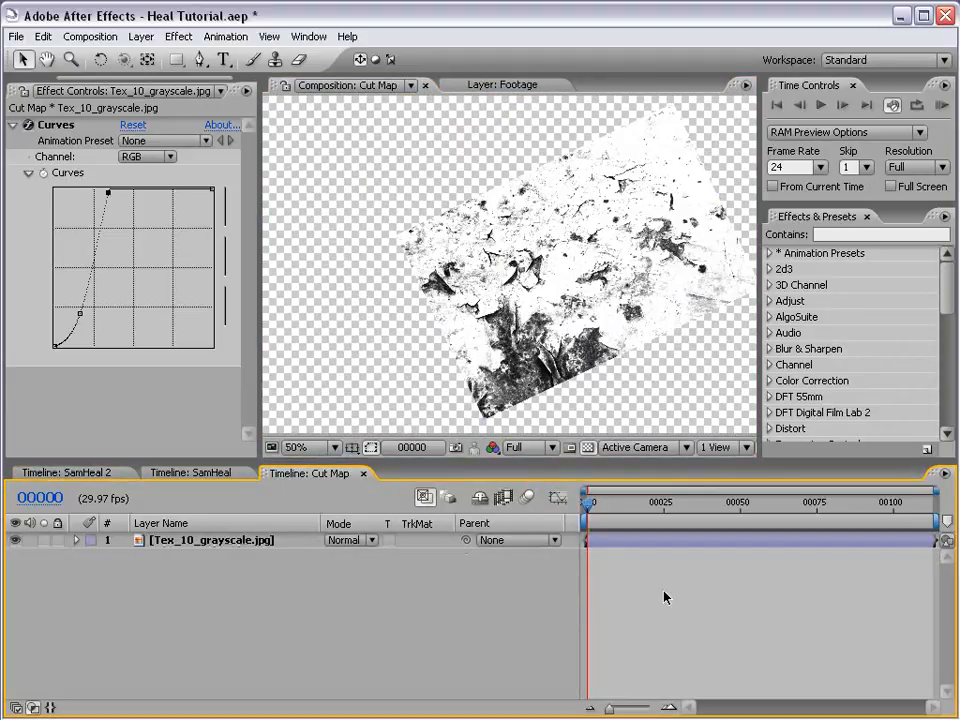
click(141, 36)
mouse_move(150, 58)
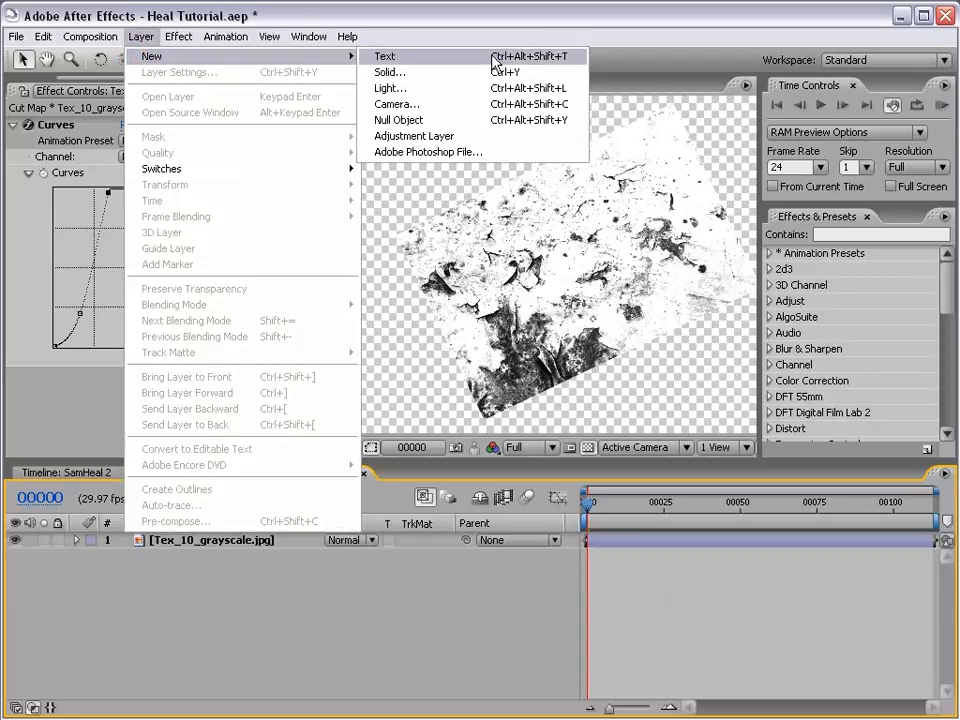
click(431, 74)
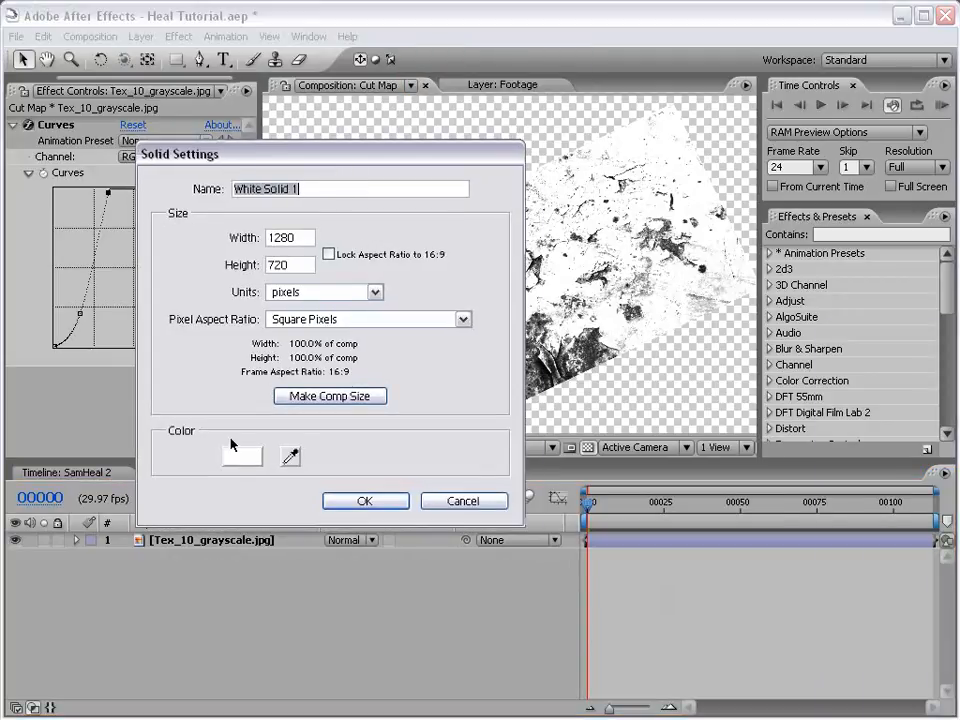
click(364, 500)
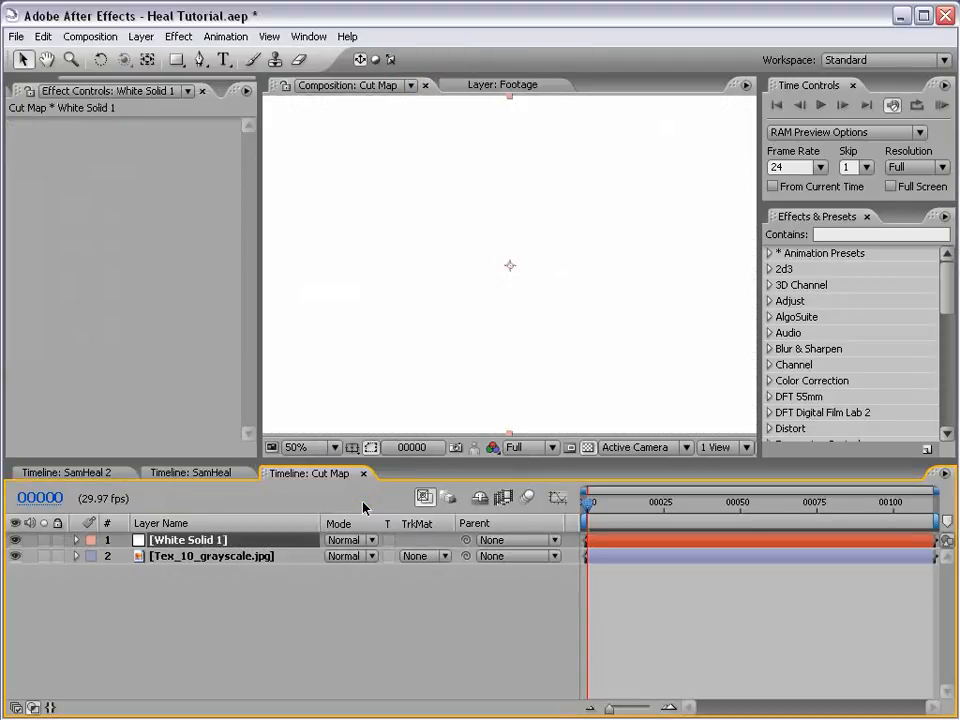
Move White Solid 1 below Tex_10_grayscale.jpg and set its track matte to Luma Inverted Matte from that texture
drag(161, 540, 170, 563)
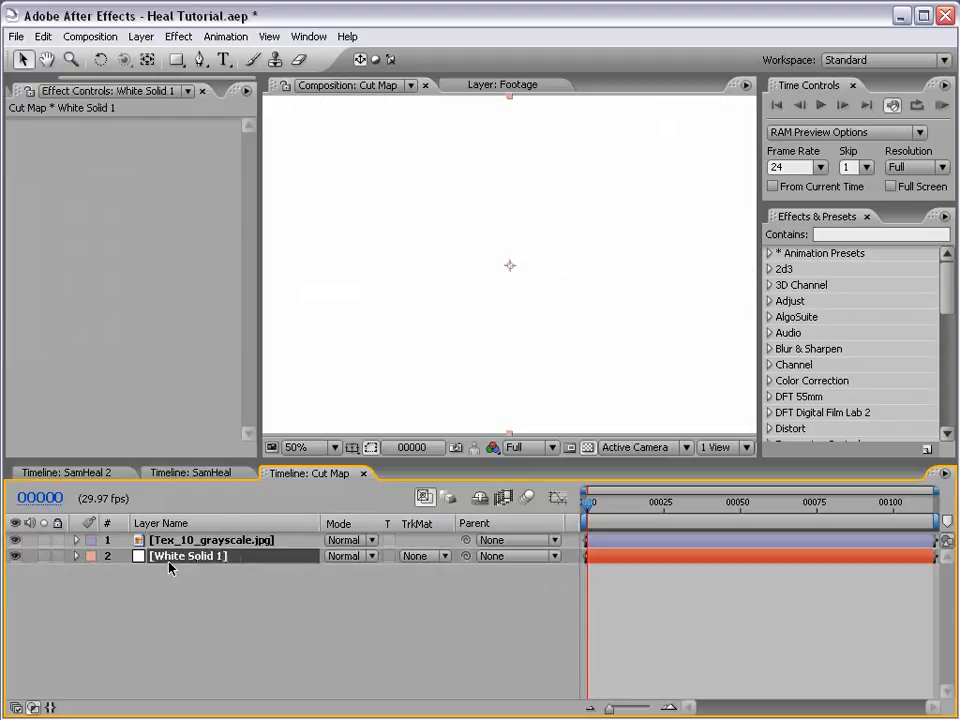
click(420, 556)
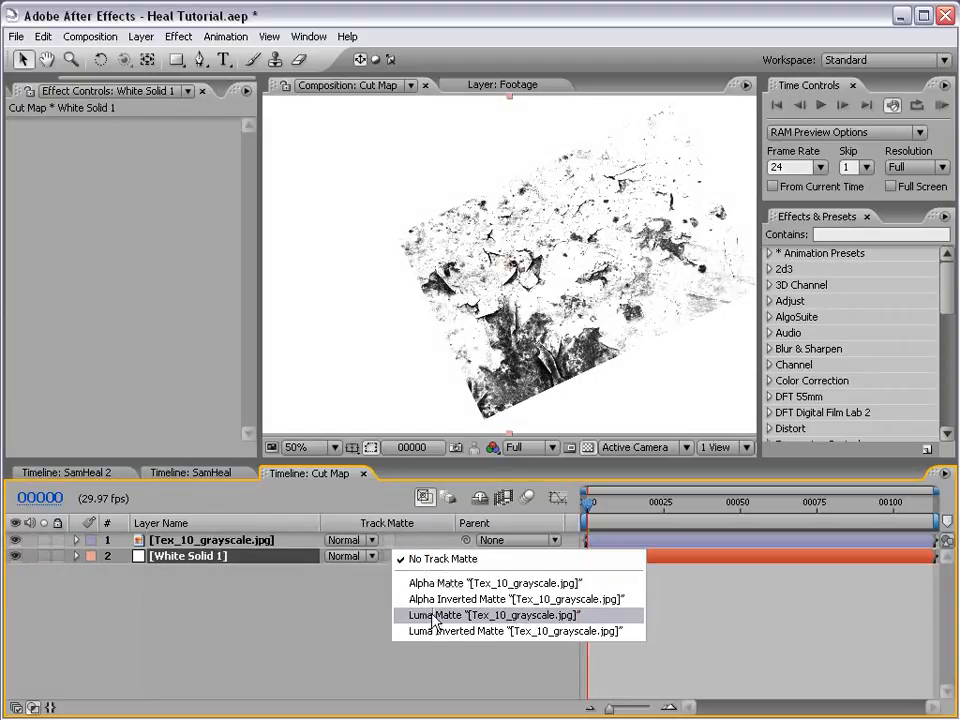
click(433, 615)
click(435, 560)
click(438, 574)
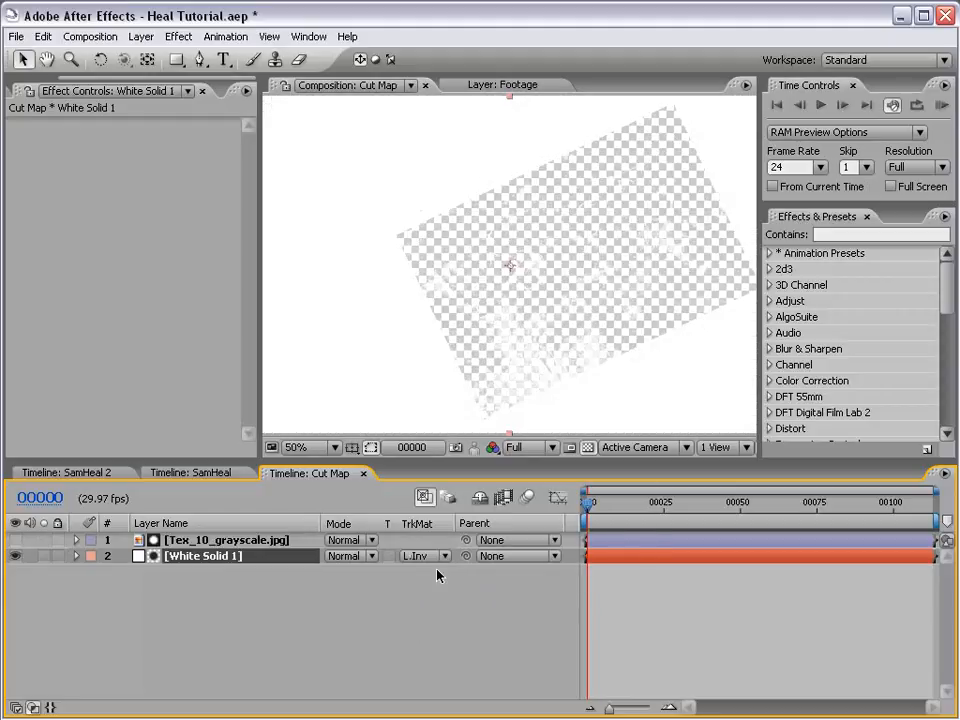
Turn off the transparency grid and examine the matted texture against black
click(489, 625)
scroll(556, 300, up, 1)
click(458, 447)
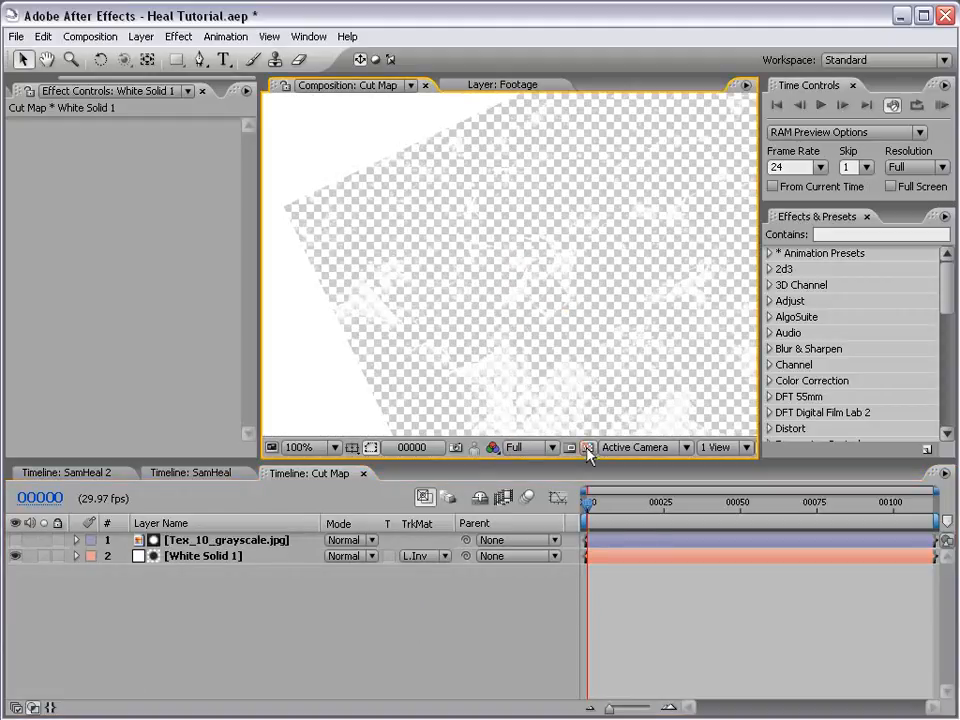
scroll(524, 266, down, 1)
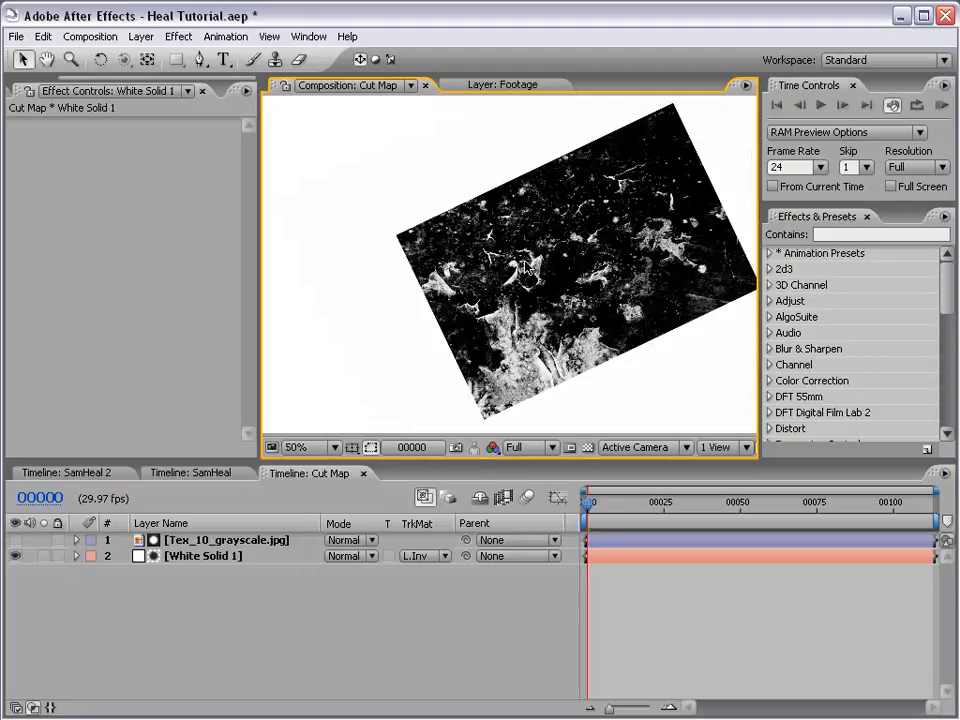
scroll(654, 246, down, 1)
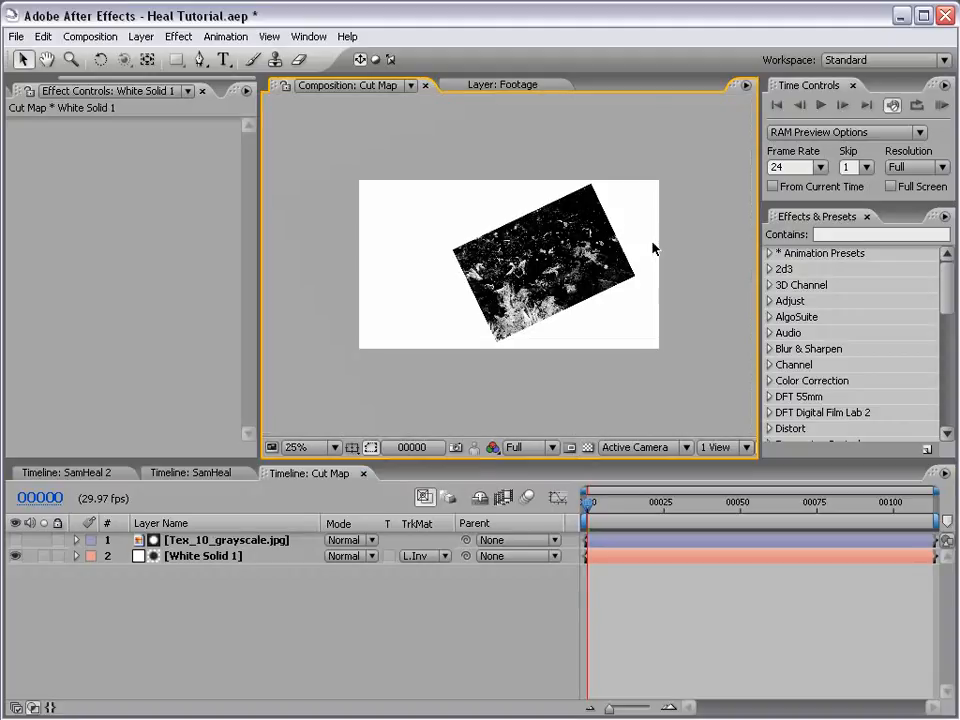
click(226, 541)
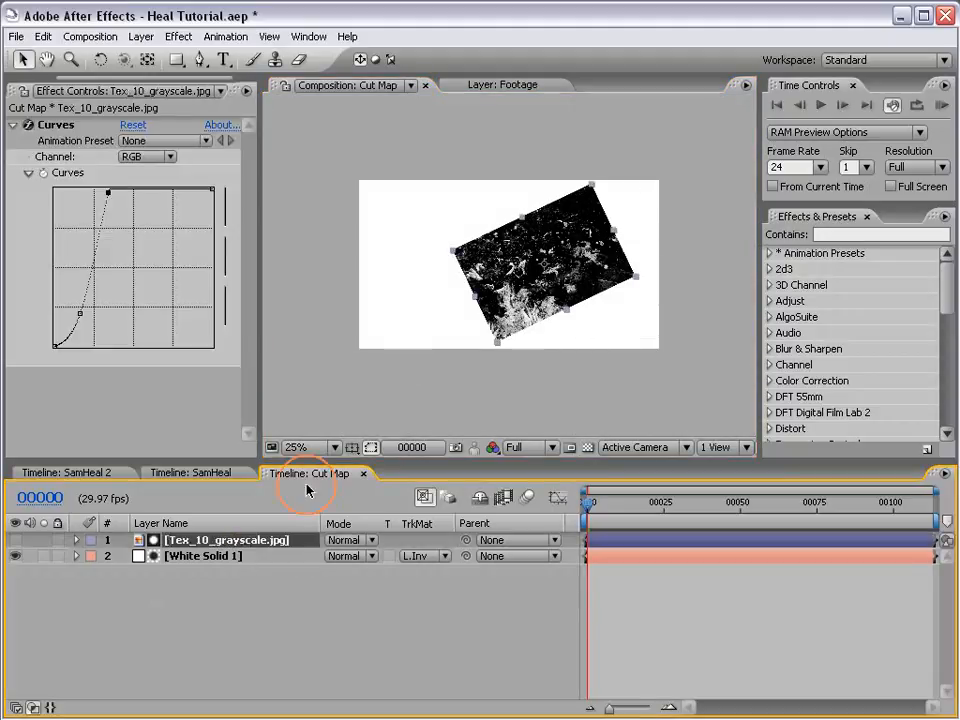
scroll(488, 272, up, 1)
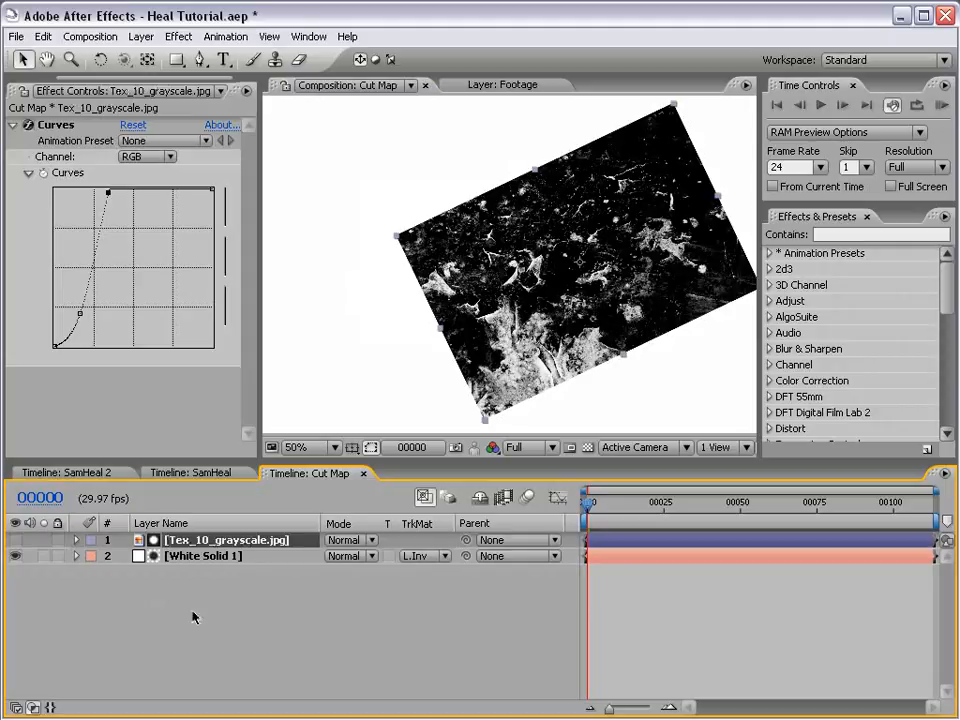
Draw a closed Pen tool mask on White Solid 1 around the two small branching cracks just left of the composition's centre
click(197, 558)
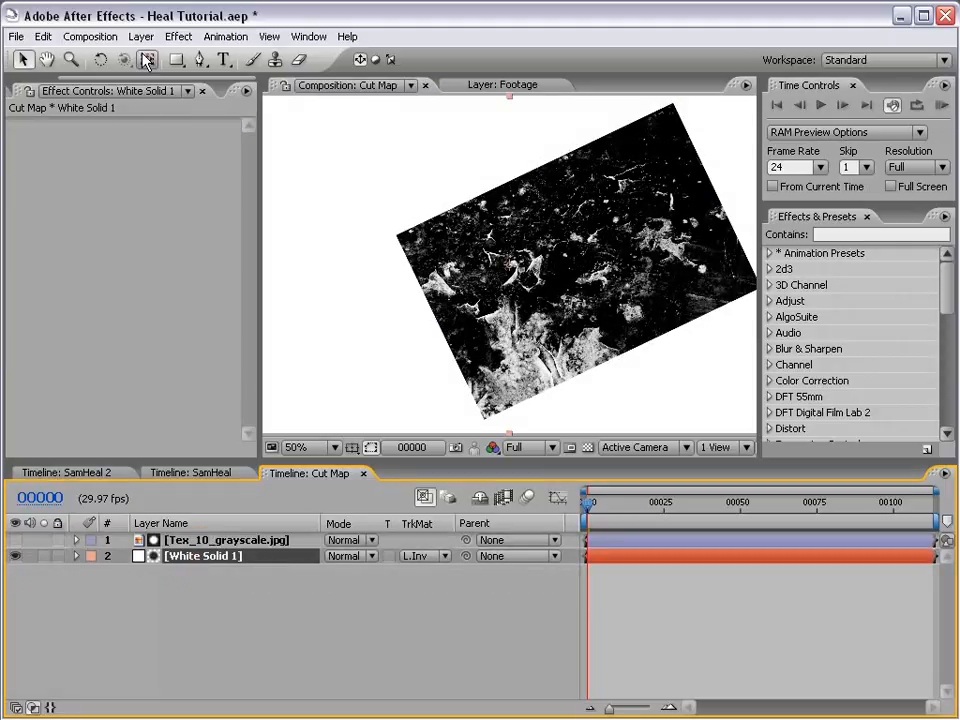
click(200, 59)
scroll(508, 255, up, 1)
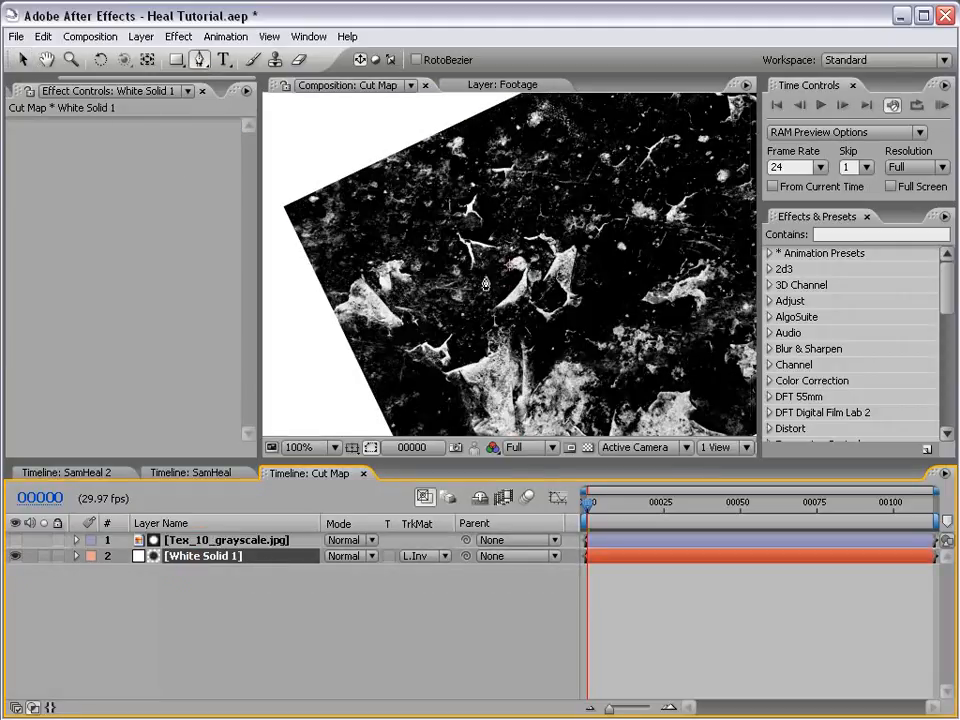
click(478, 284)
click(502, 271)
click(502, 260)
click(510, 248)
click(510, 234)
click(498, 205)
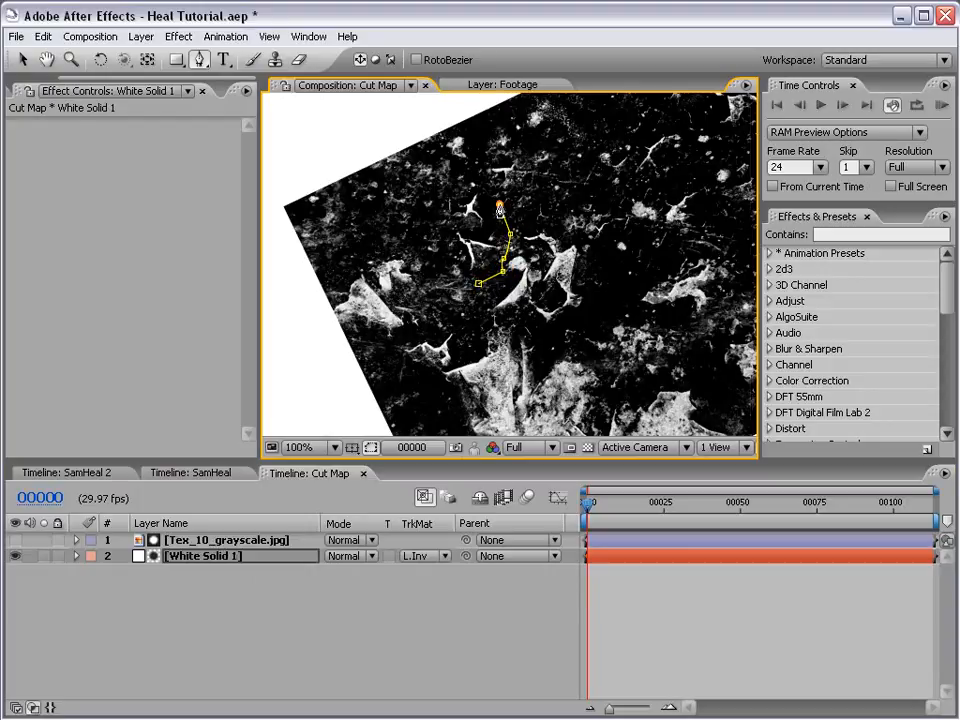
click(487, 184)
click(474, 175)
click(447, 187)
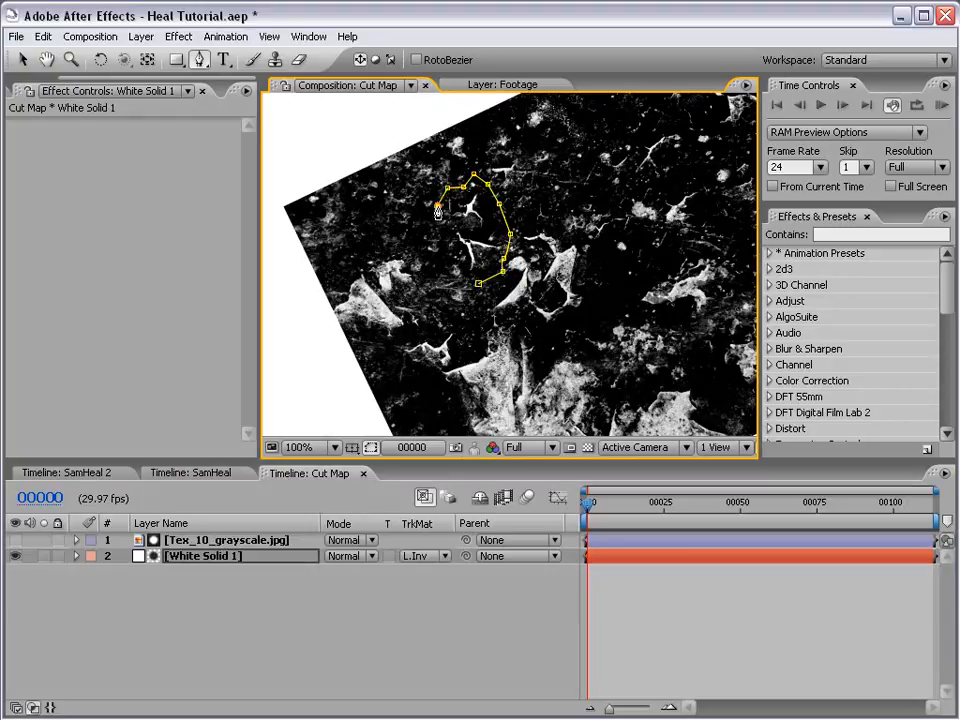
click(438, 207)
click(441, 225)
click(449, 259)
click(462, 262)
click(478, 286)
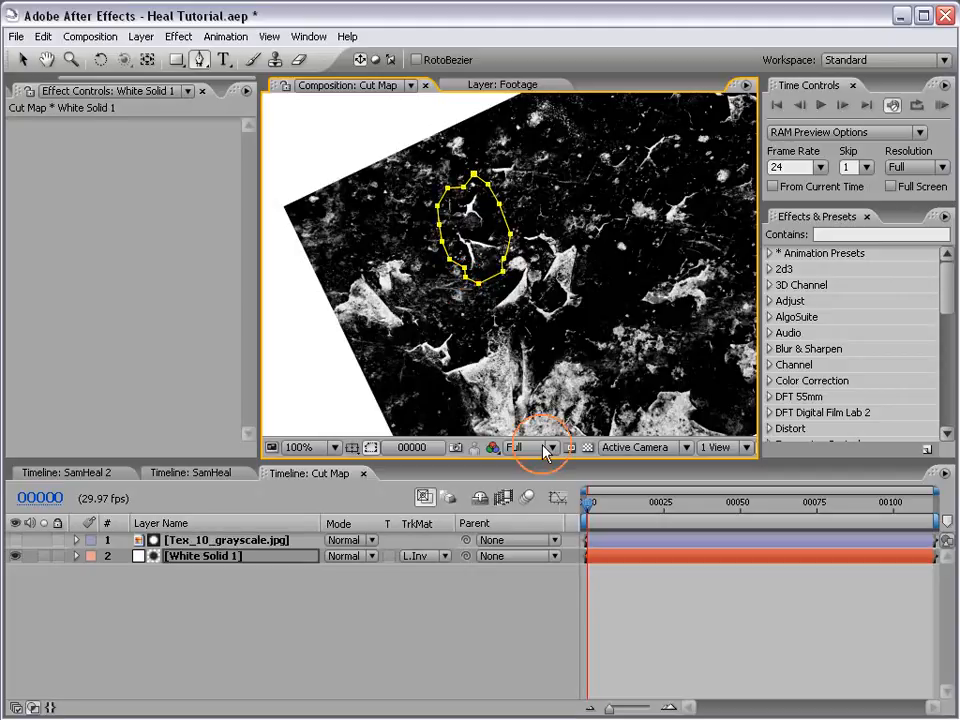
click(632, 555)
Examine the masked cracks in the maximized composition view
key(grave)
scroll(567, 330, up, 1)
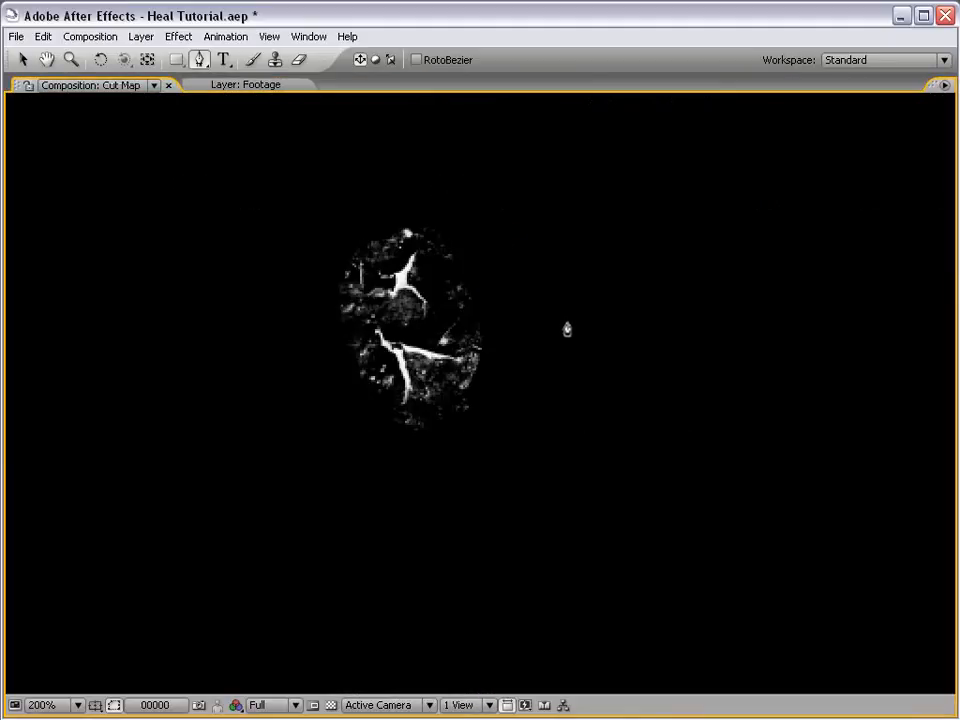
scroll(567, 330, down, 1)
key(grave)
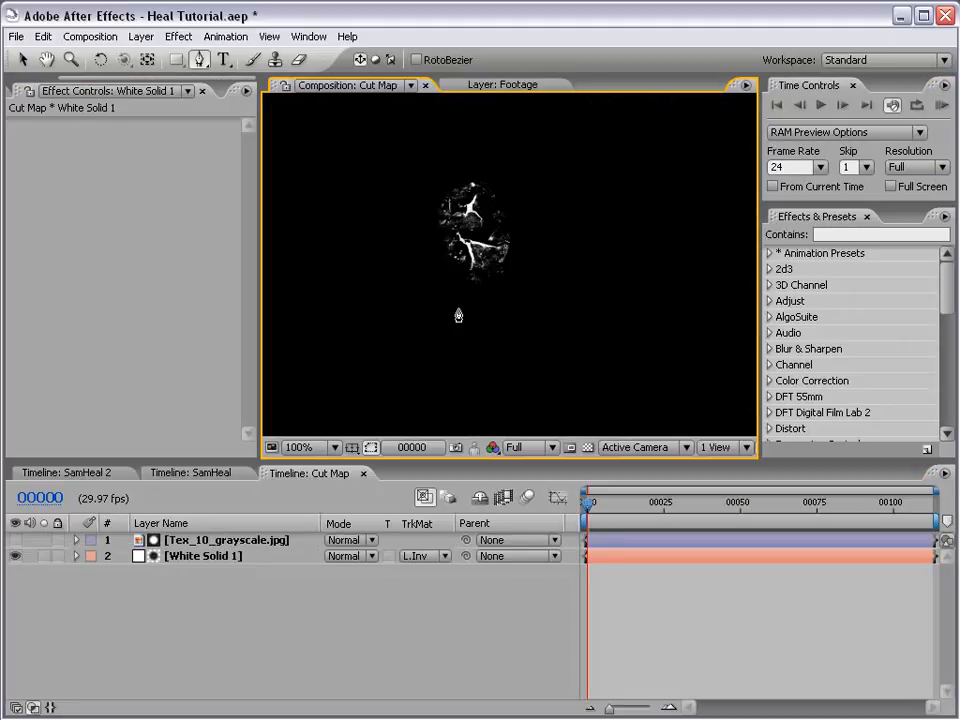
key(grave)
scroll(561, 240, down, 1)
key(grave)
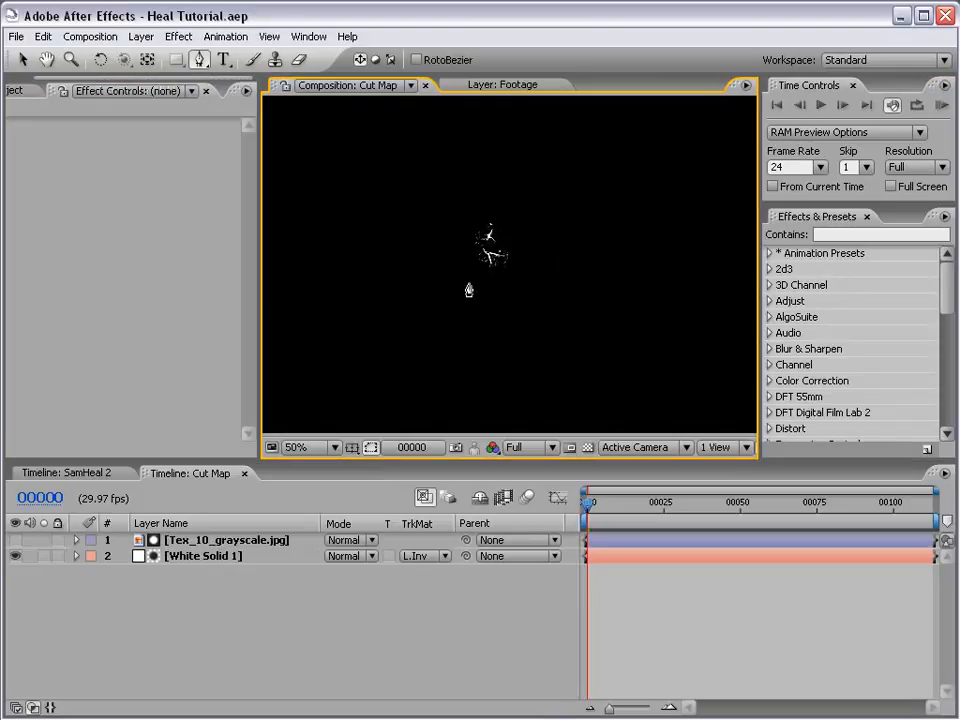
Copy the Footage layer from the SamHeal 2 composition into Cut Map and place it below White Solid 1
click(62, 470)
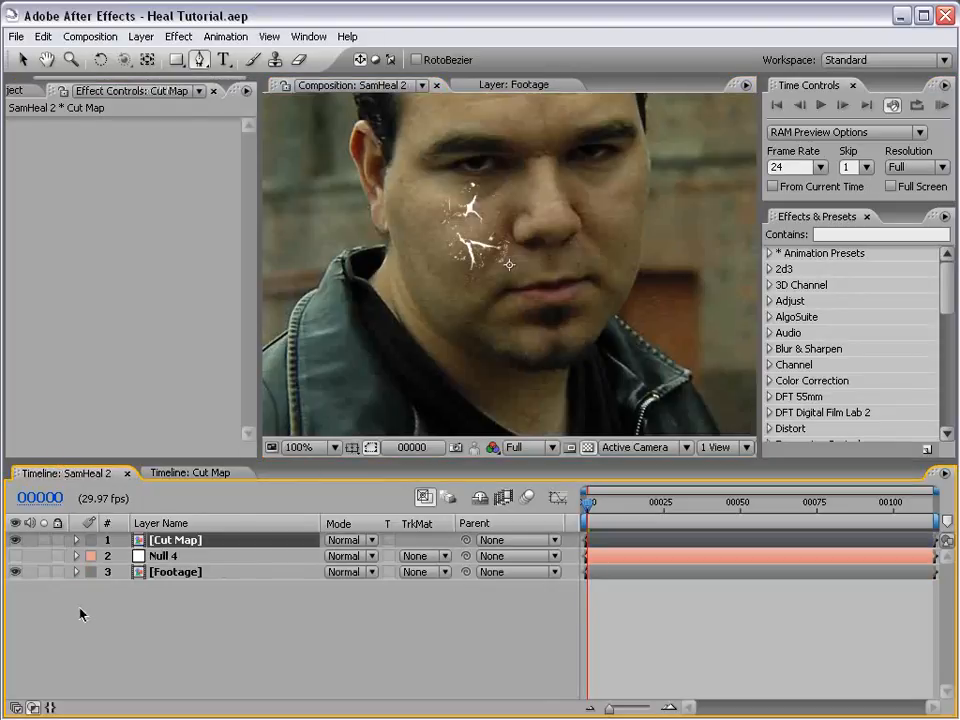
click(178, 572)
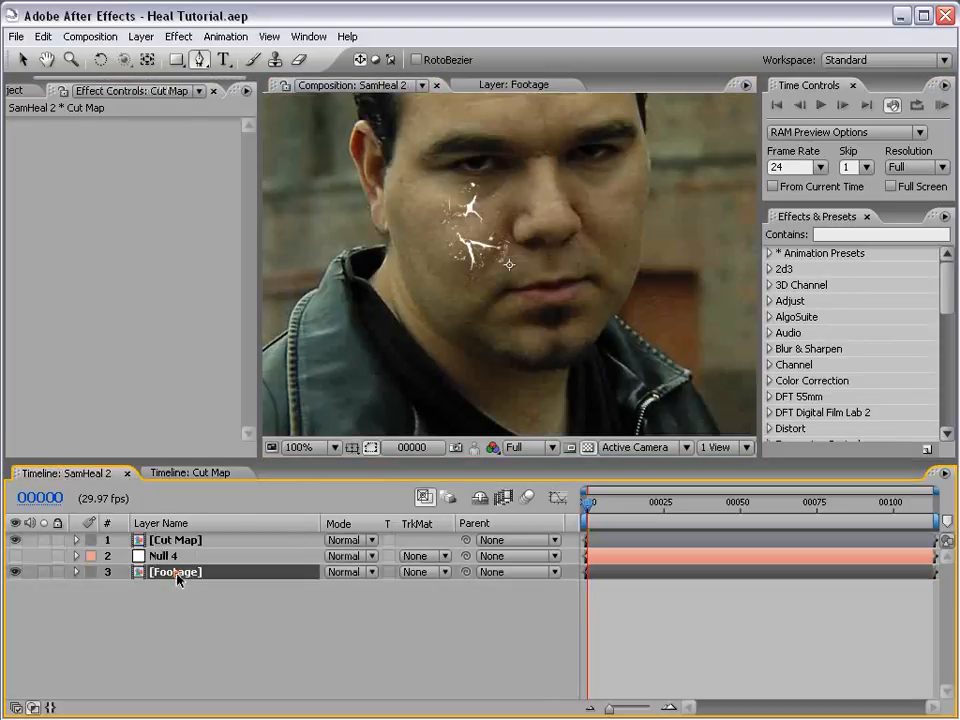
click(43, 37)
click(54, 131)
click(181, 474)
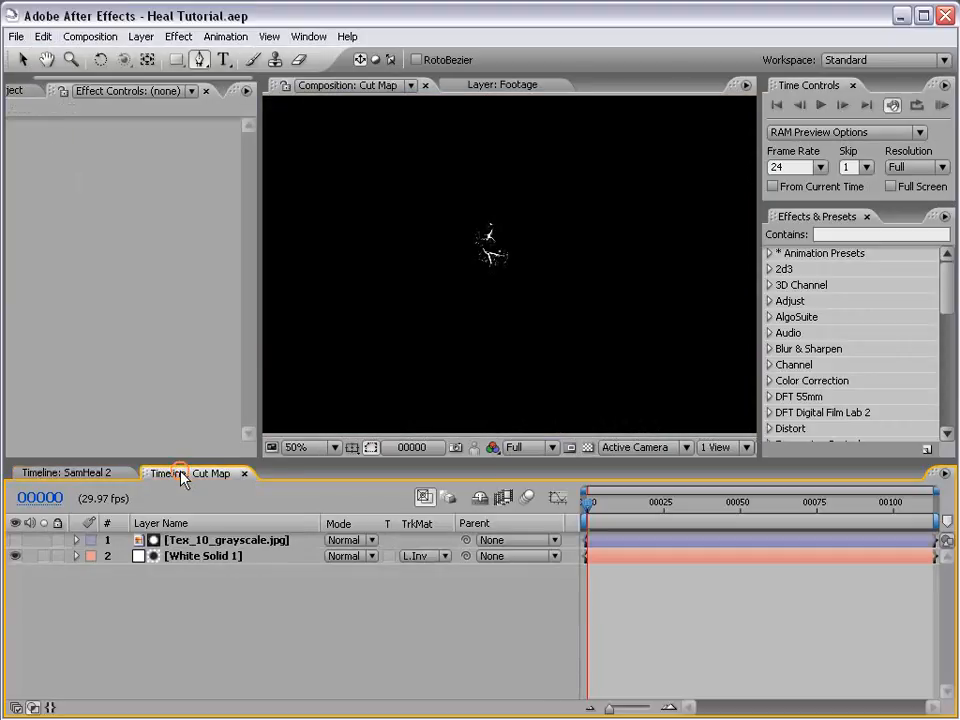
click(43, 37)
click(45, 159)
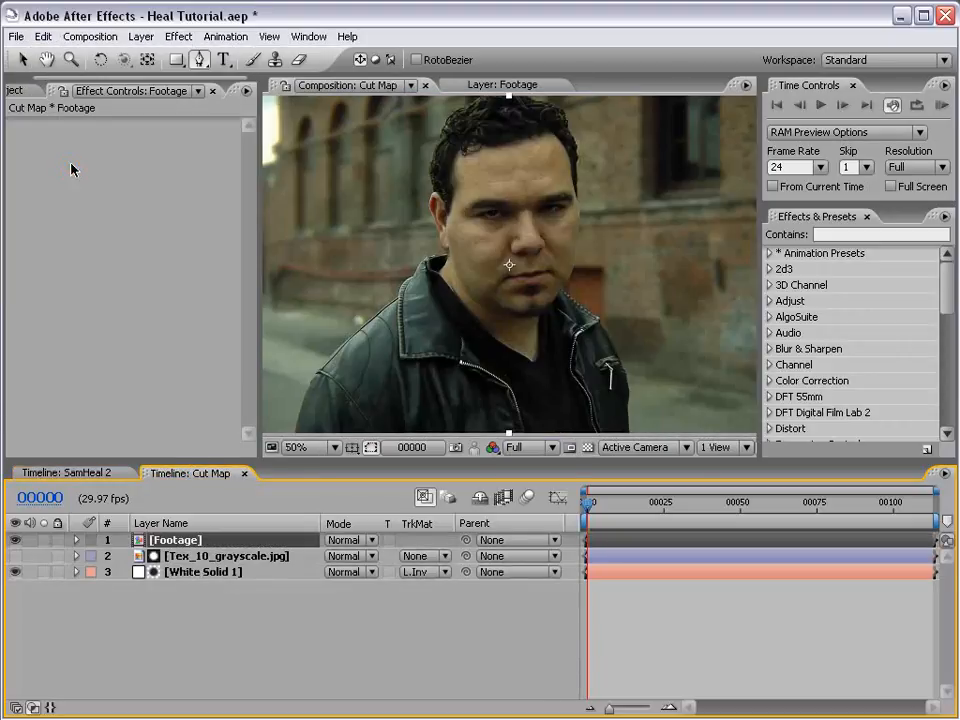
drag(167, 541, 195, 600)
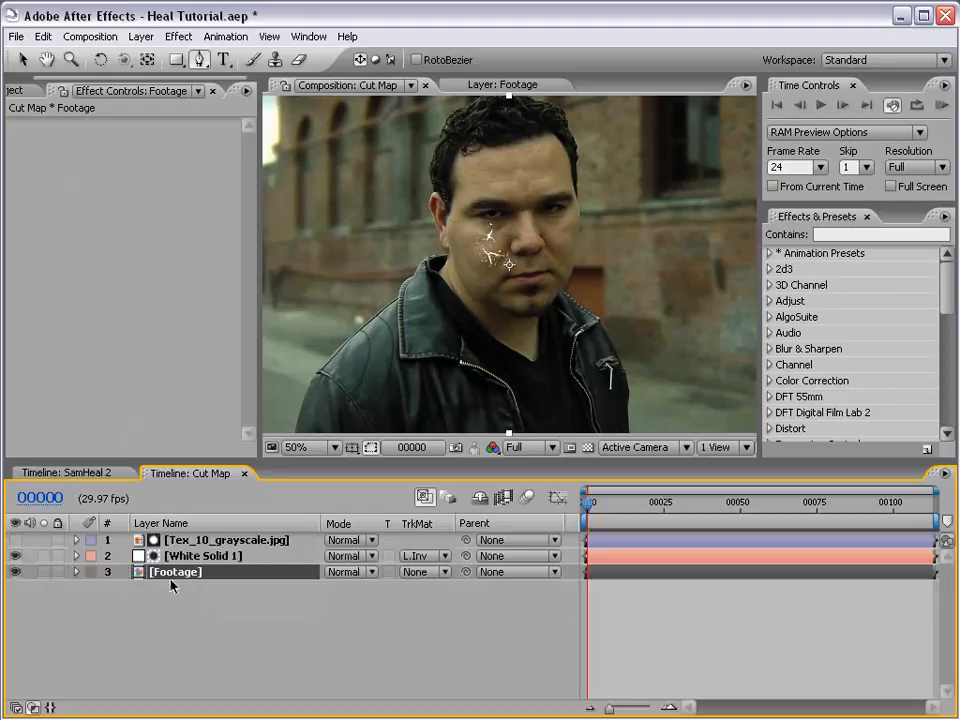
Make the Footage layer in the Cut Map composition a guide layer
right_click(163, 578)
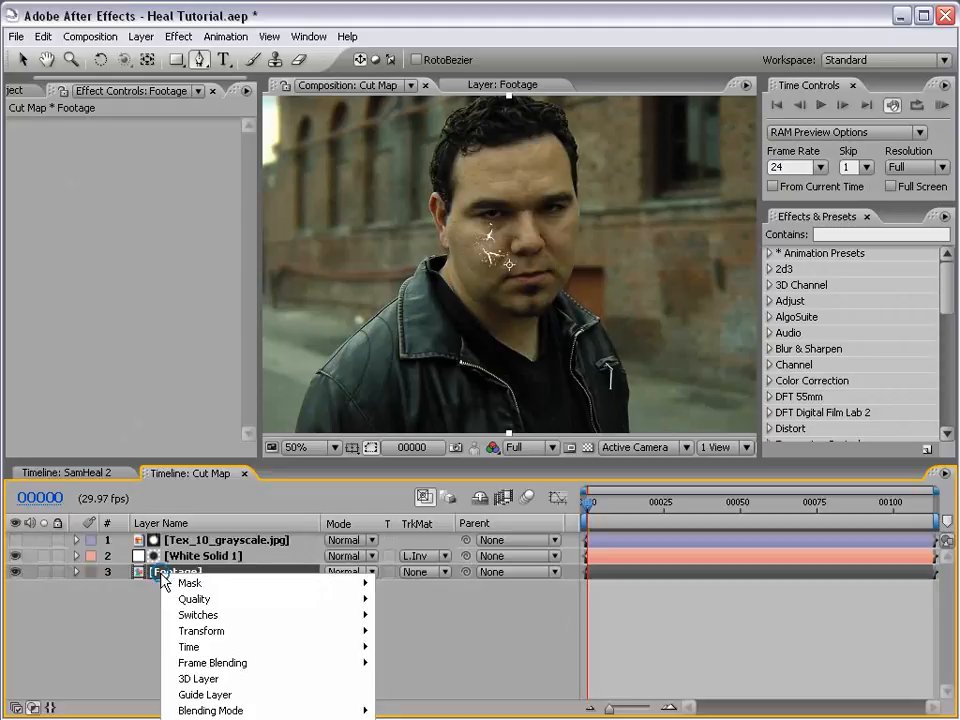
click(222, 695)
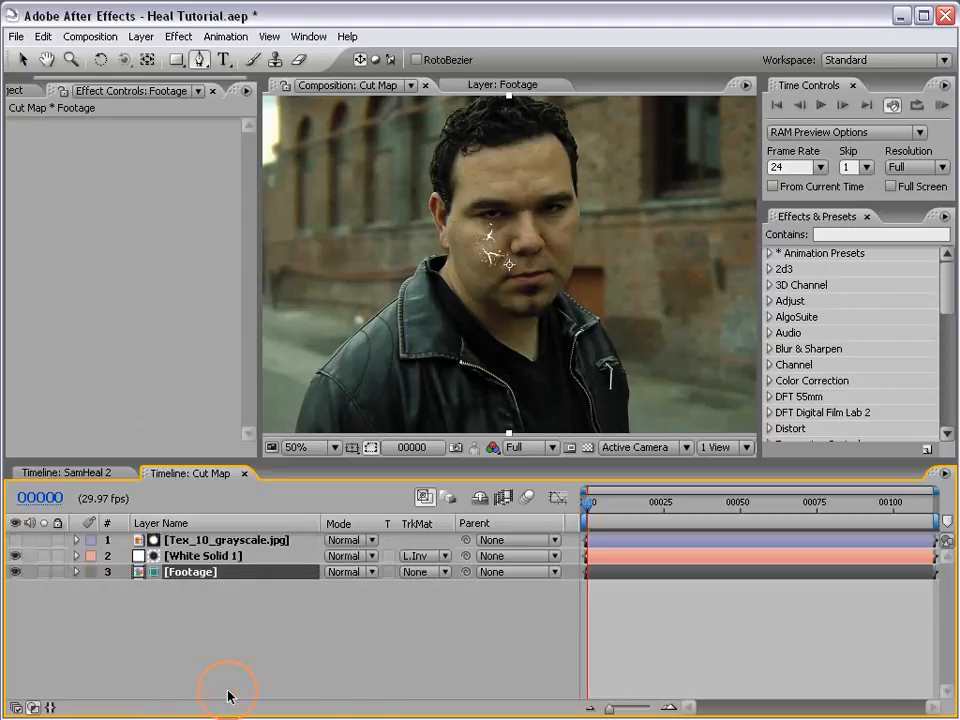
click(200, 574)
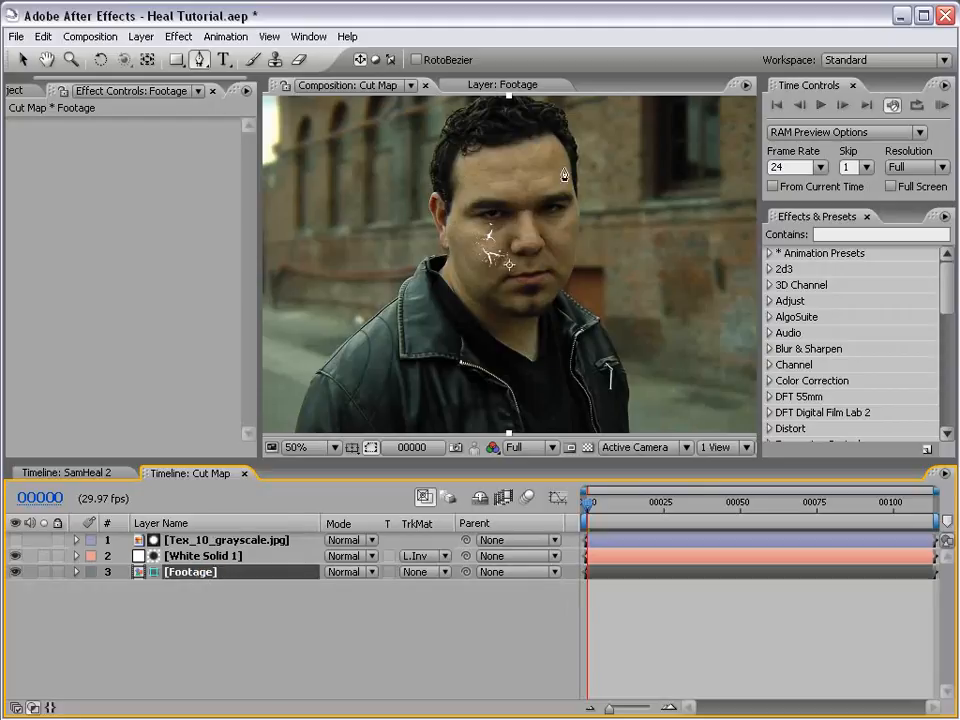
Temporarily hide the Footage layer in SamHeal 2 to inspect the Cut Map layer against black, and return to the Cut Map composition
click(88, 472)
click(175, 540)
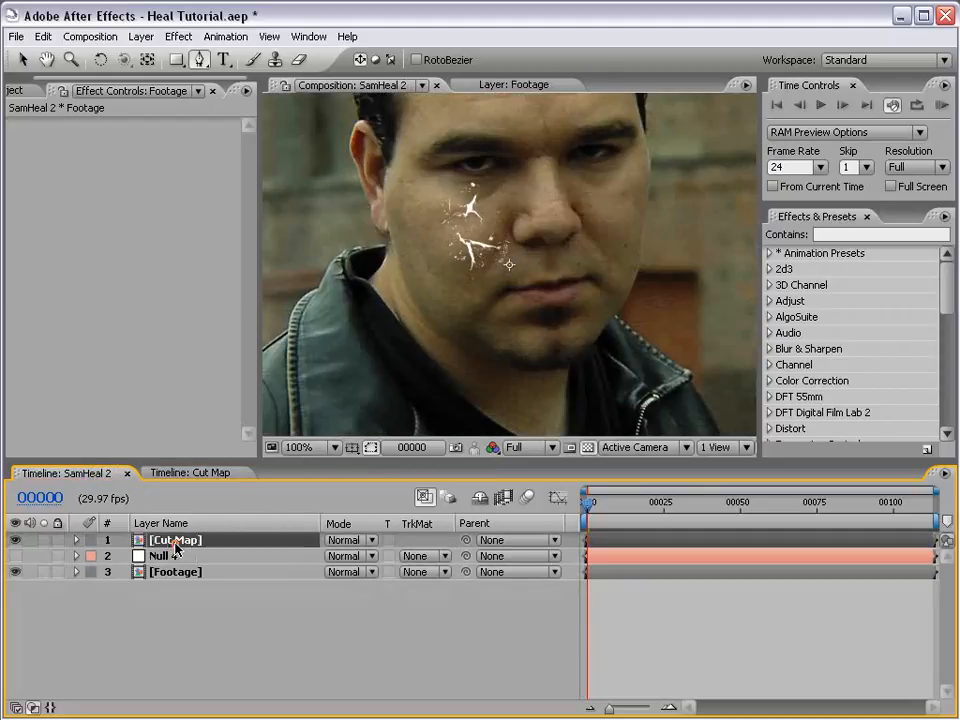
key(v)
click(15, 572)
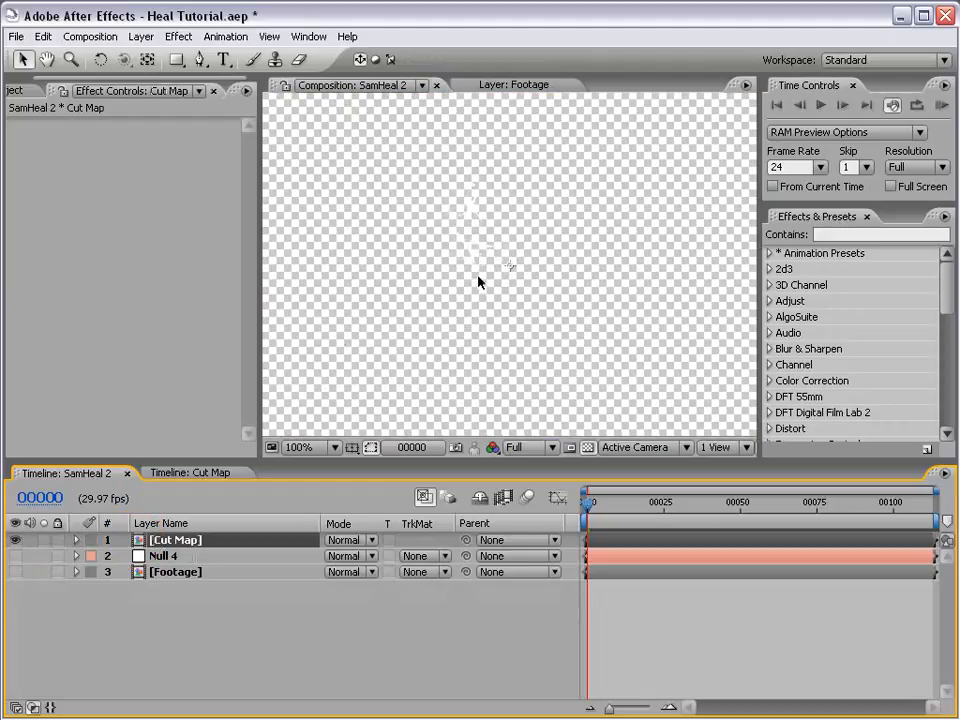
click(587, 447)
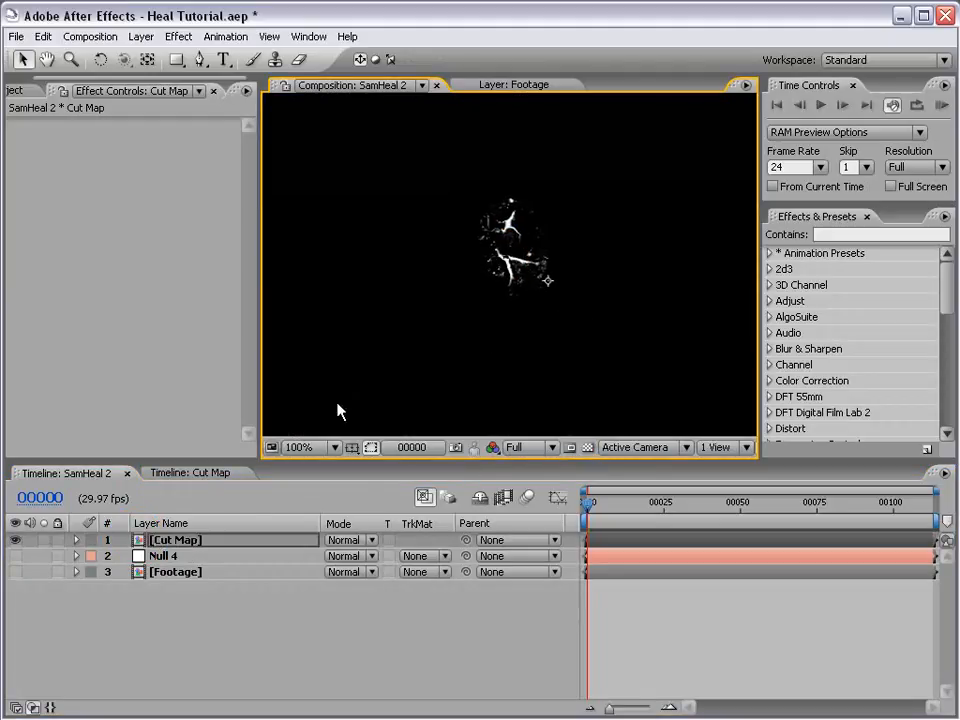
click(15, 572)
click(183, 476)
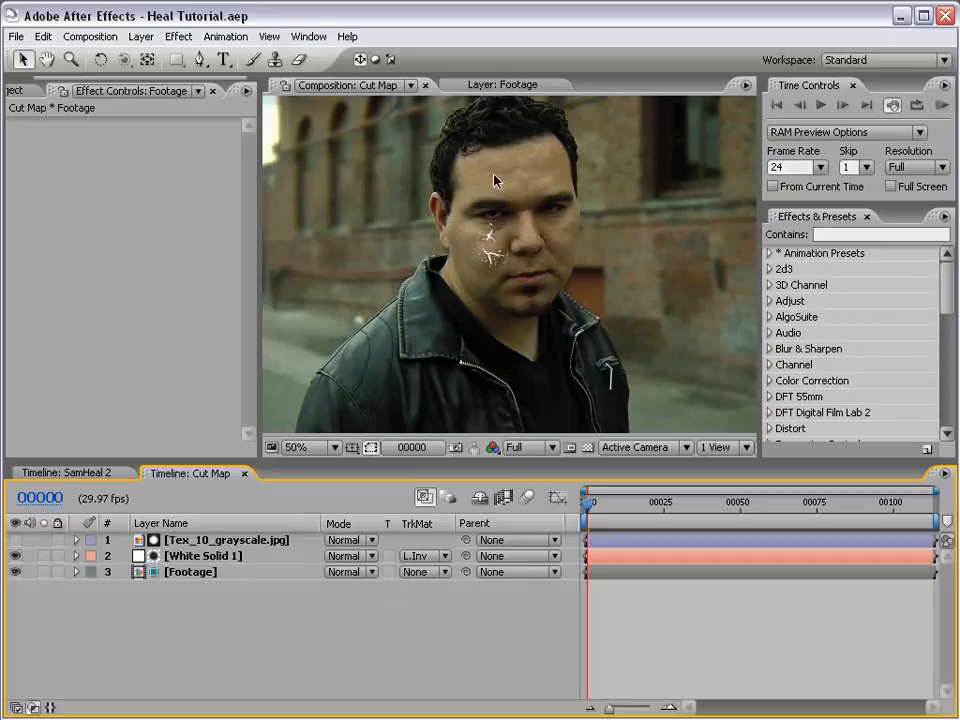
click(200, 556)
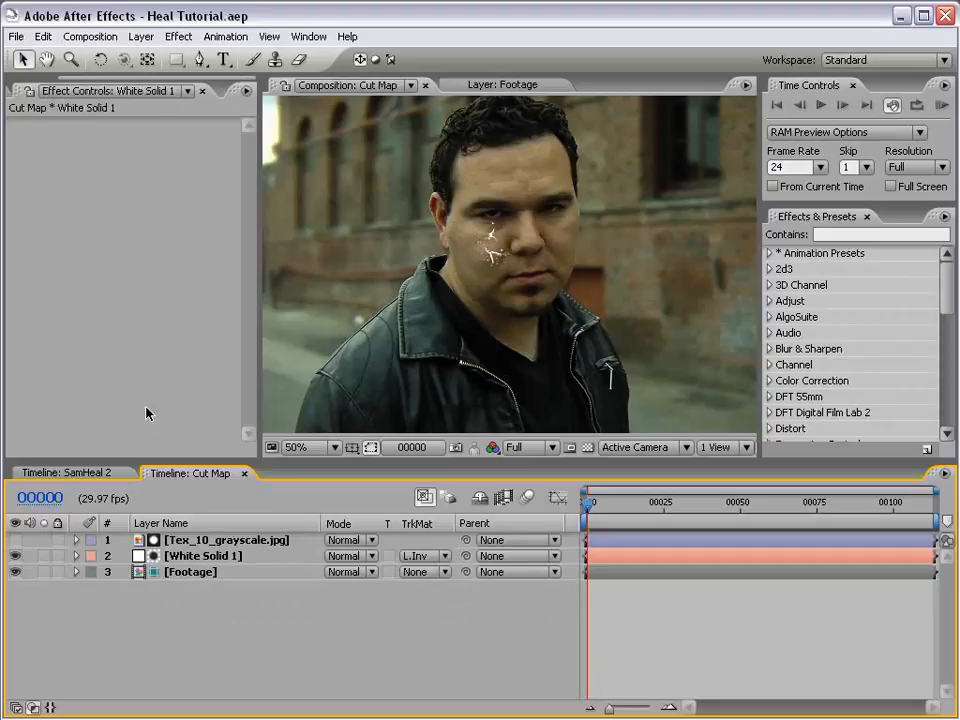
Add a null object to the SamHeal 2 composition and pre-compose it together with the Cut Map layer as Cut PreComp
click(79, 482)
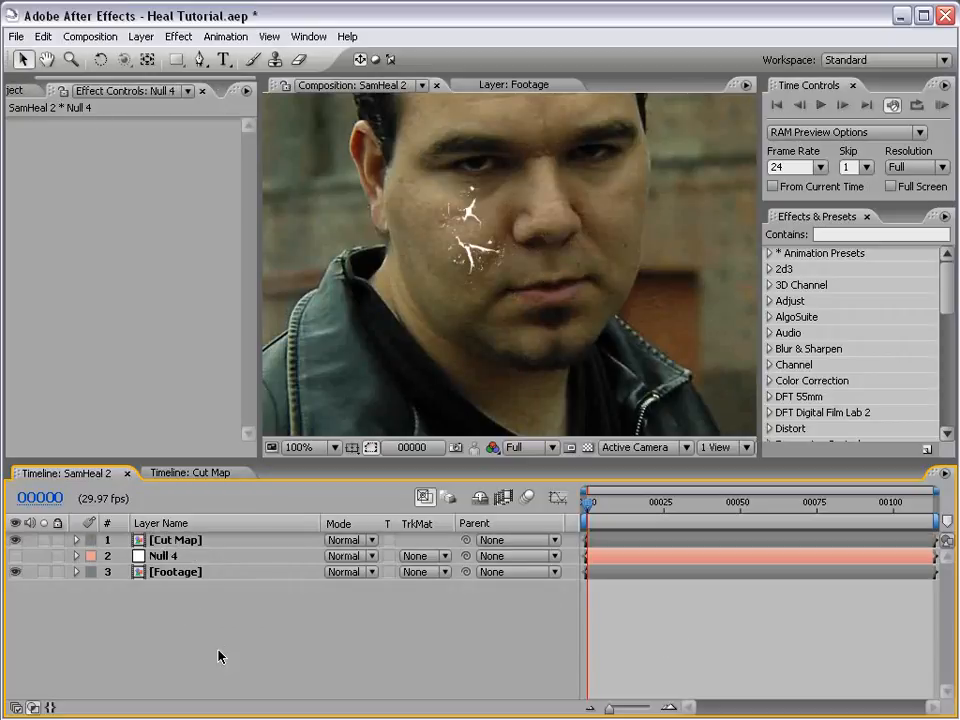
key(ctrl+alt+shift+y)
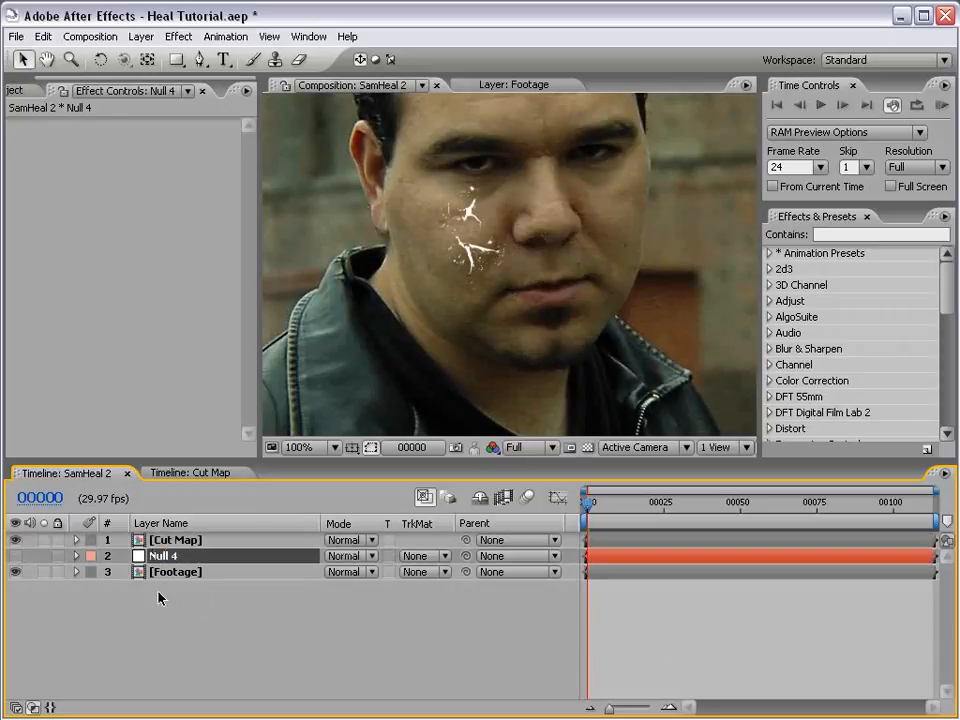
click(175, 541)
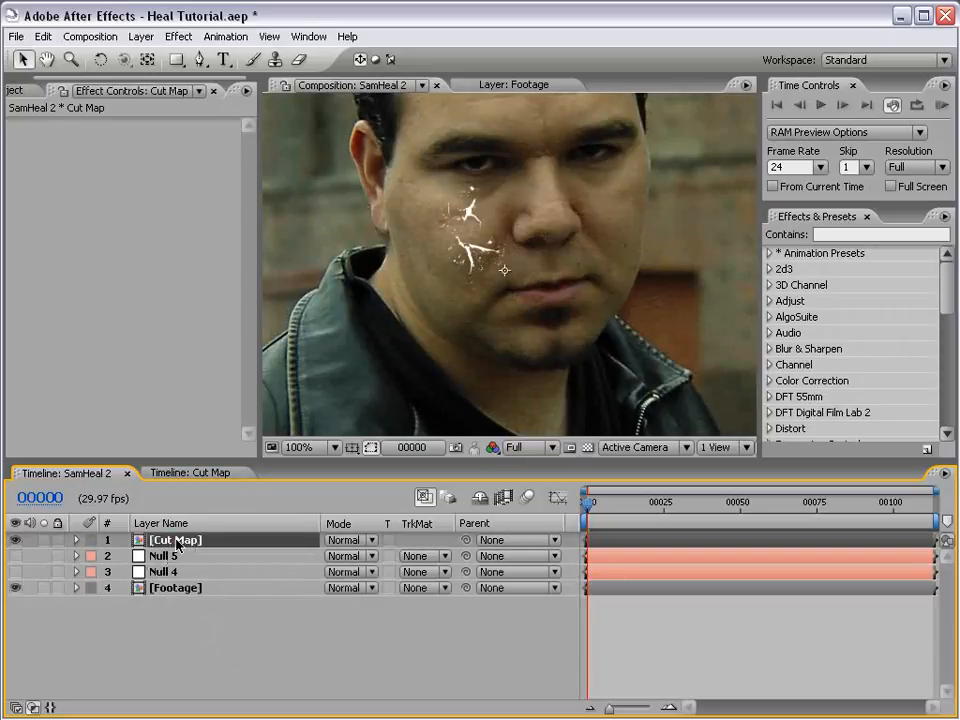
shift+click(160, 556)
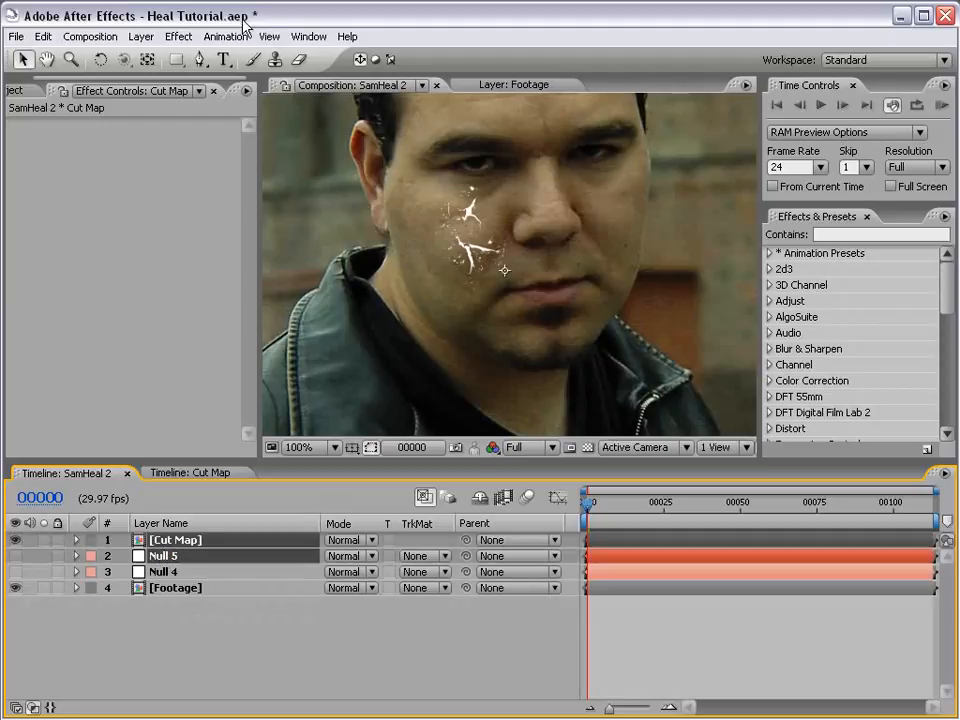
click(140, 37)
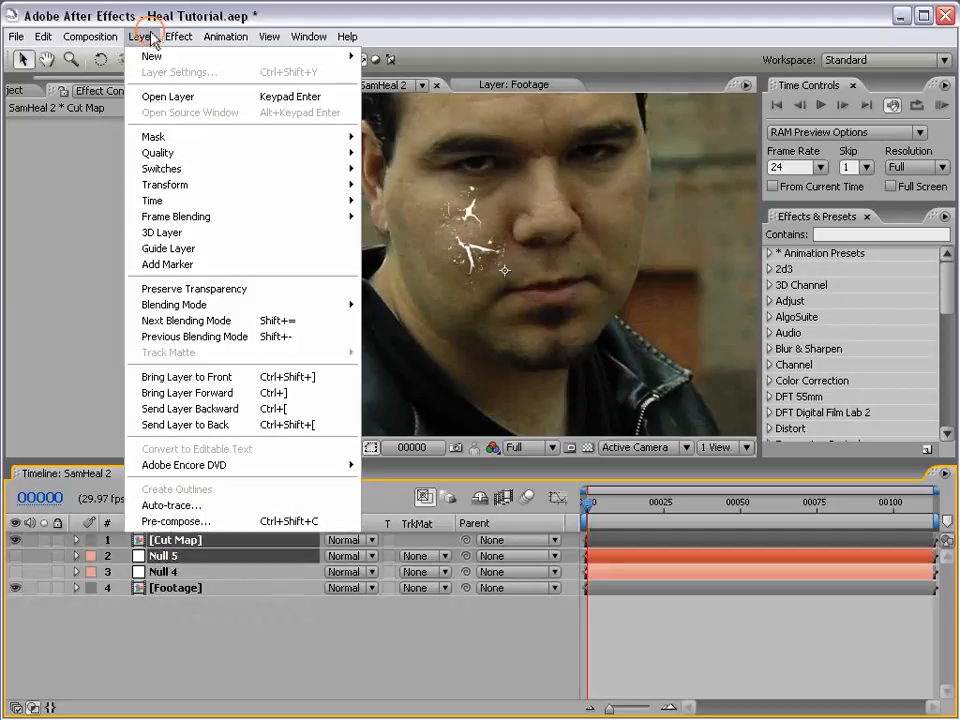
click(198, 528)
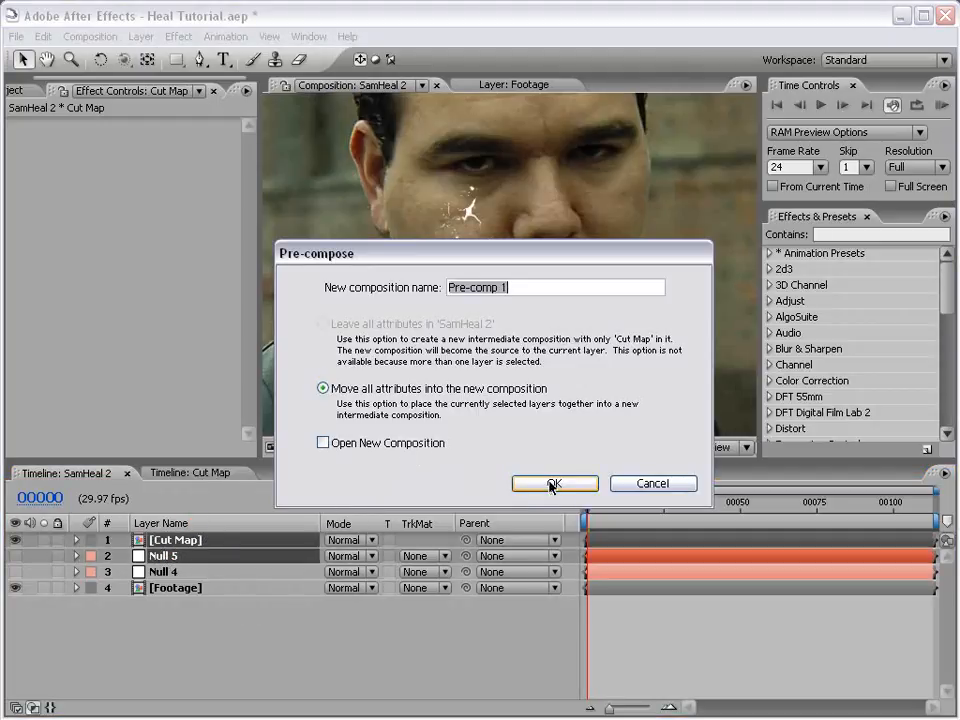
text(Cut)
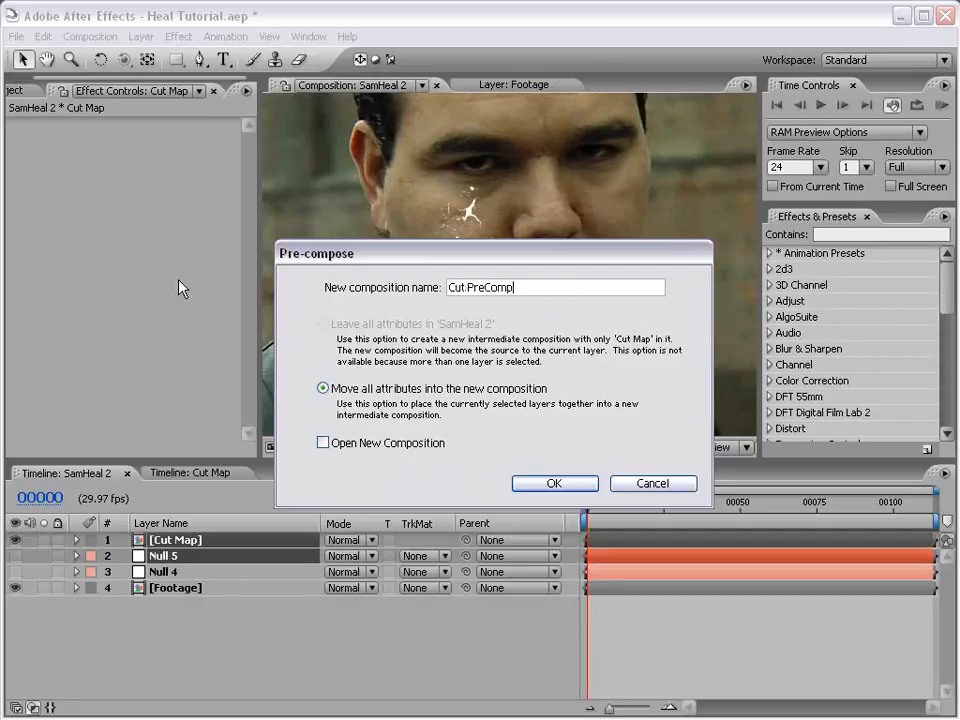
click(554, 484)
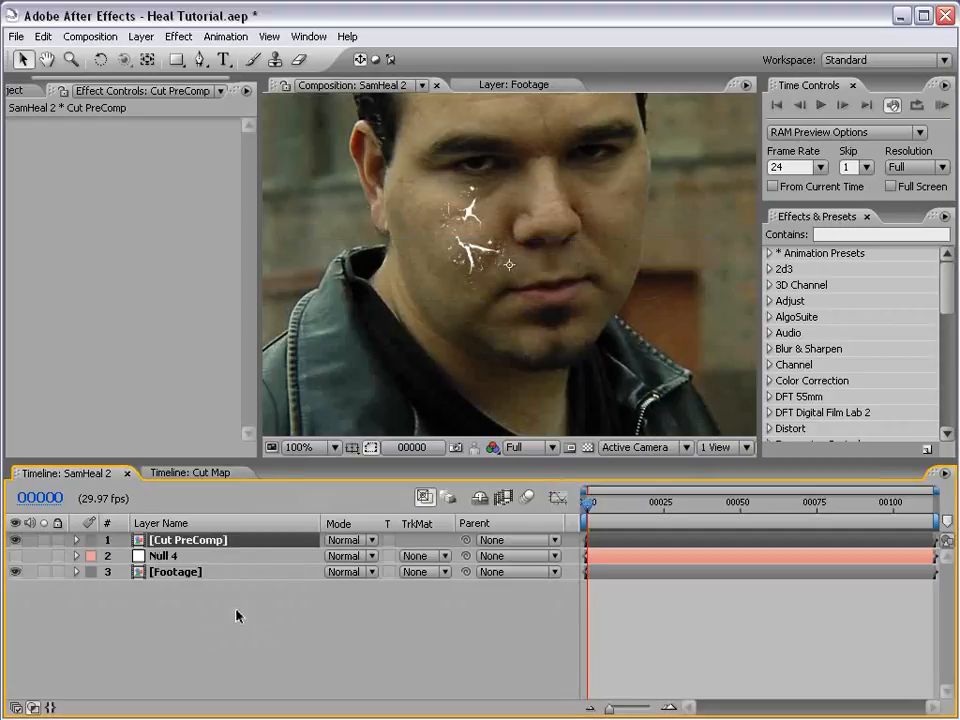
Open the Cut PreComp composition and place its timeline between those of SamHeal 2 and Cut Map
click(160, 556)
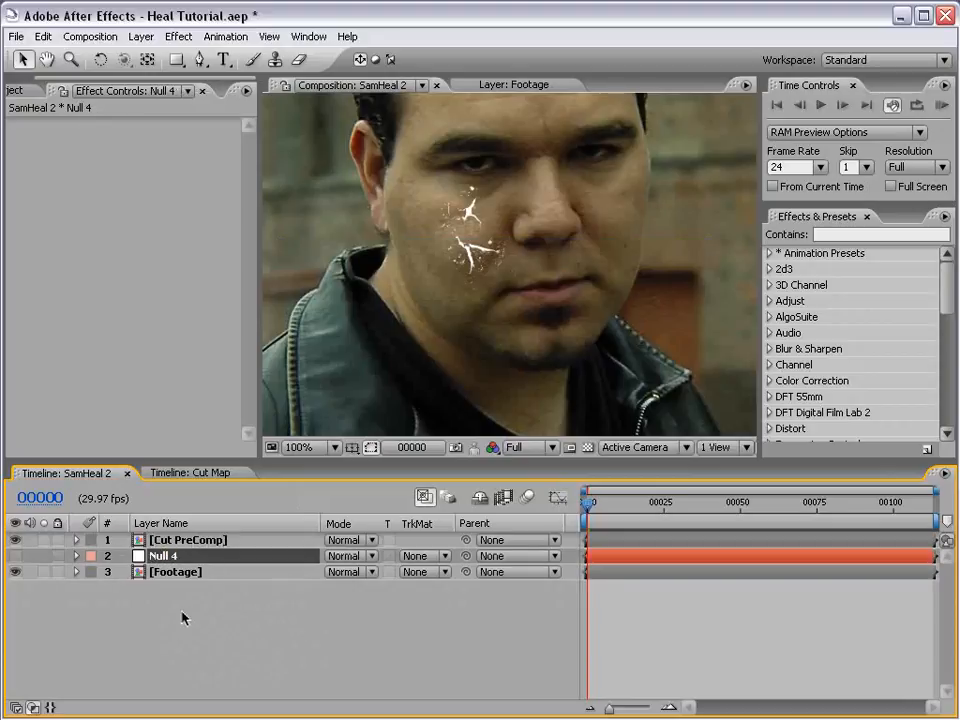
double_click(176, 540)
key(comma)
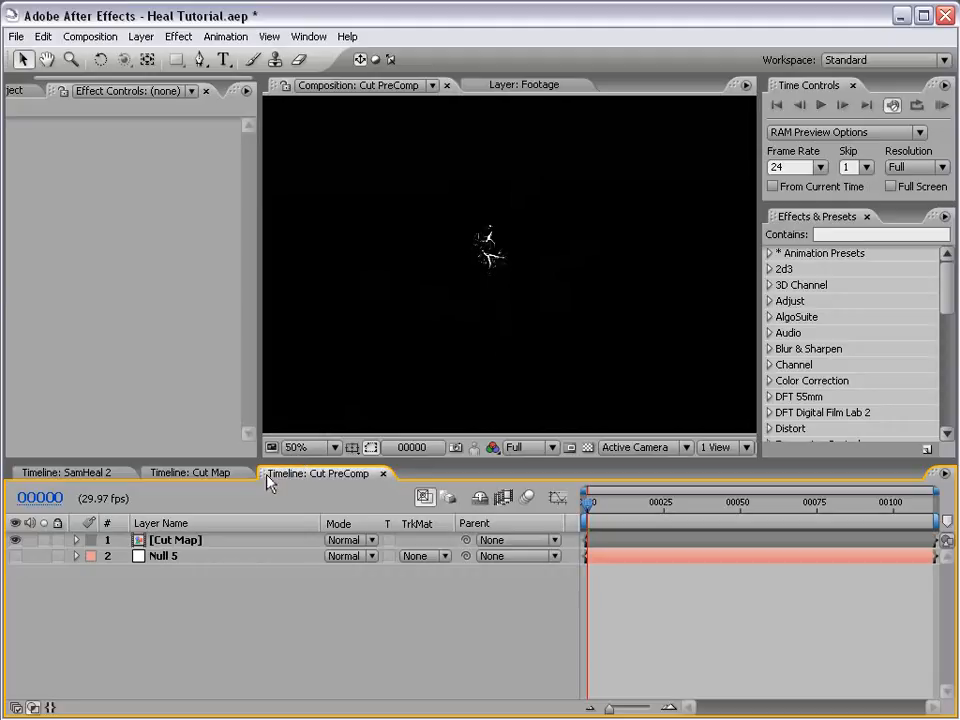
drag(270, 480, 195, 484)
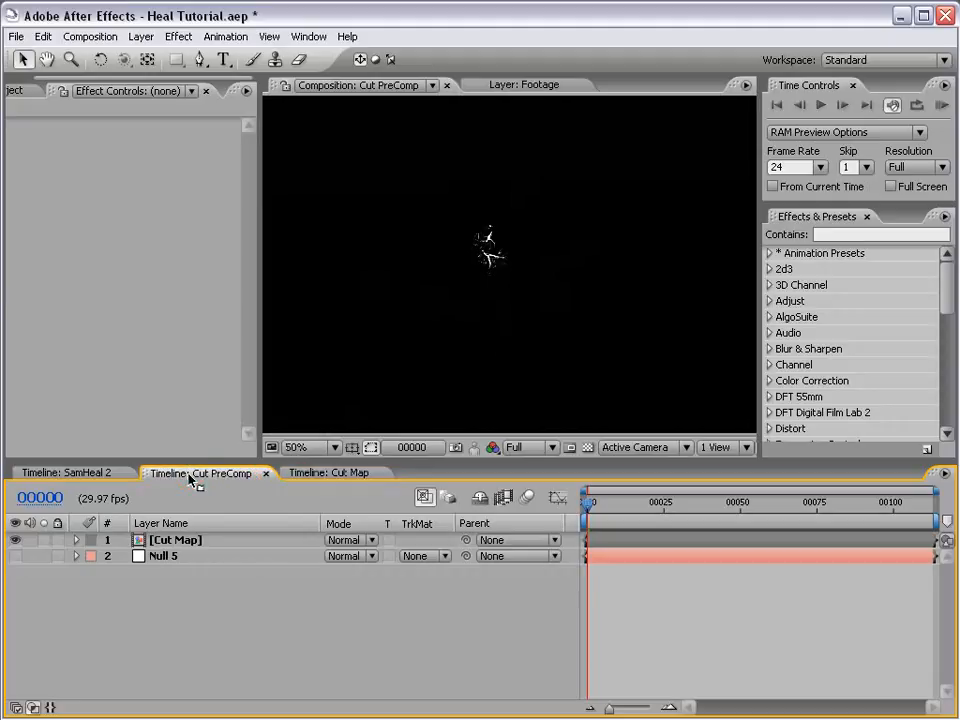
Review how the SamHeal 2, Cut PreComp and Cut Map compositions are nested and how the cracks appear in each
click(82, 472)
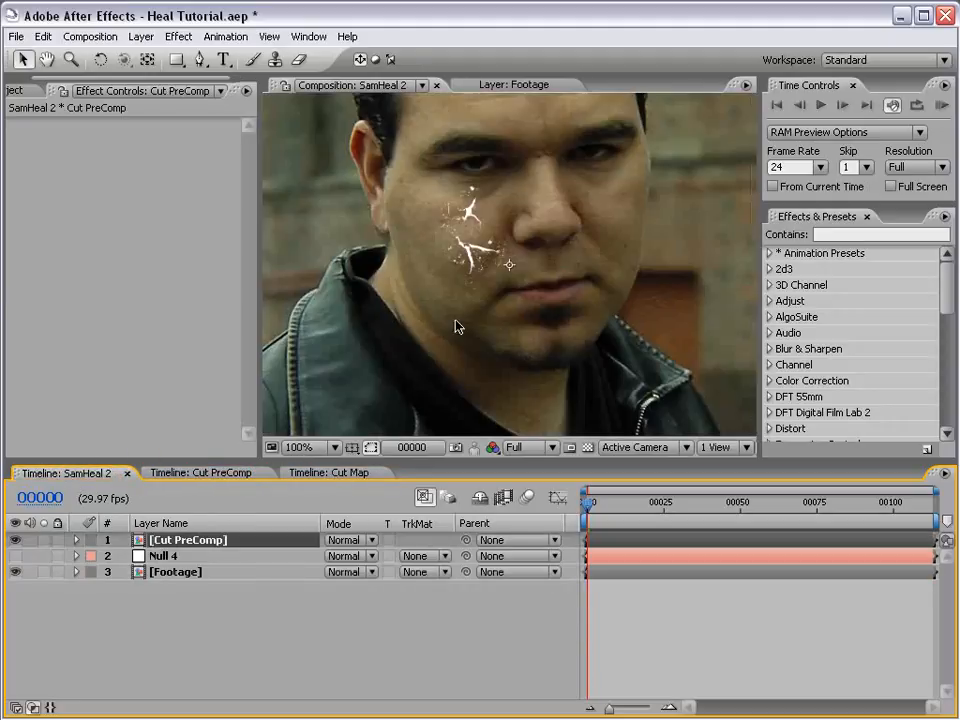
click(182, 473)
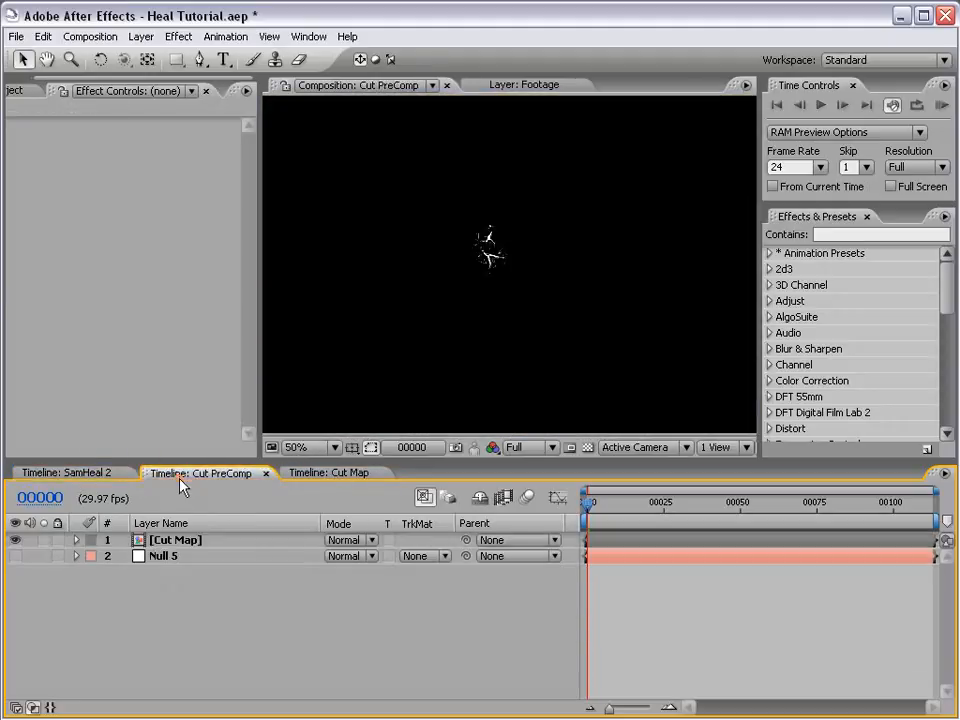
click(180, 540)
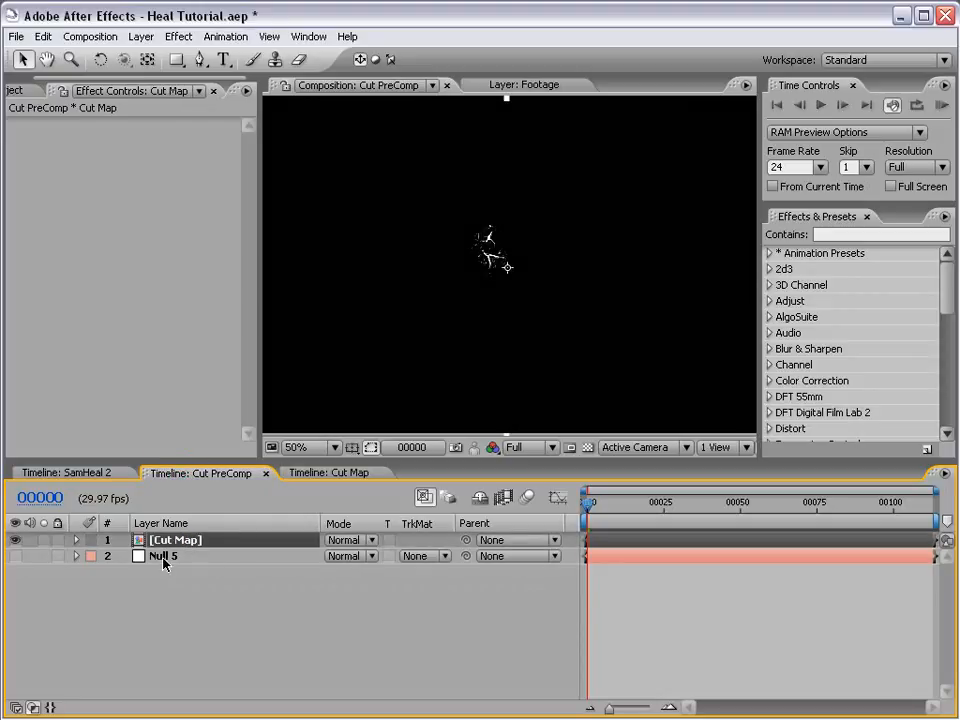
click(320, 474)
click(500, 298)
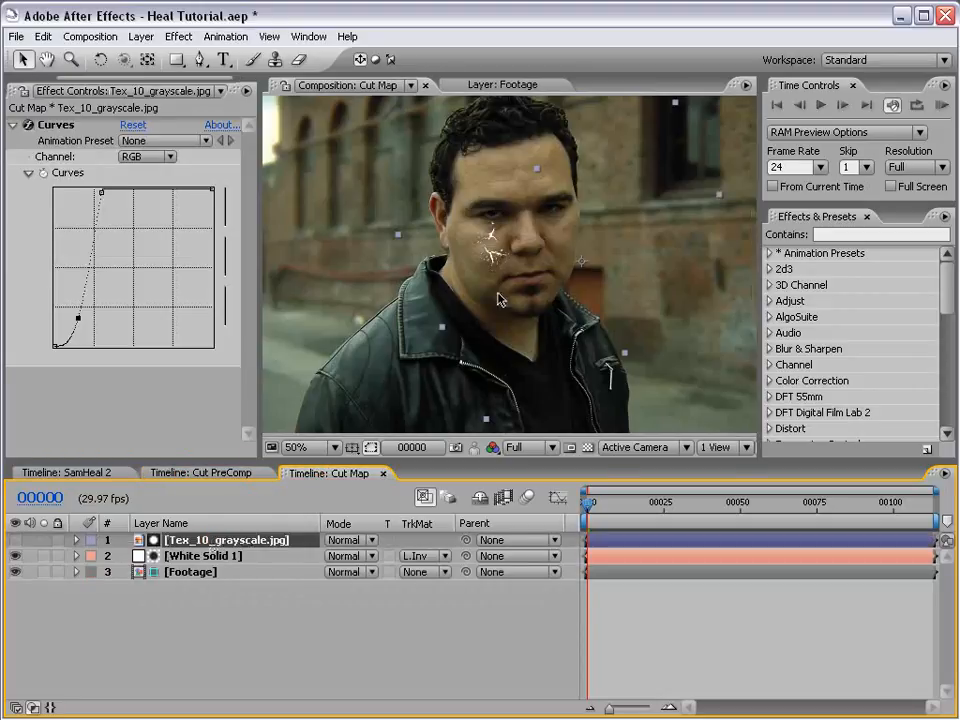
mouse_move(490, 275)
mouse_down()
mouse_move(485, 284)
mouse_move(492, 279)
mouse_up()
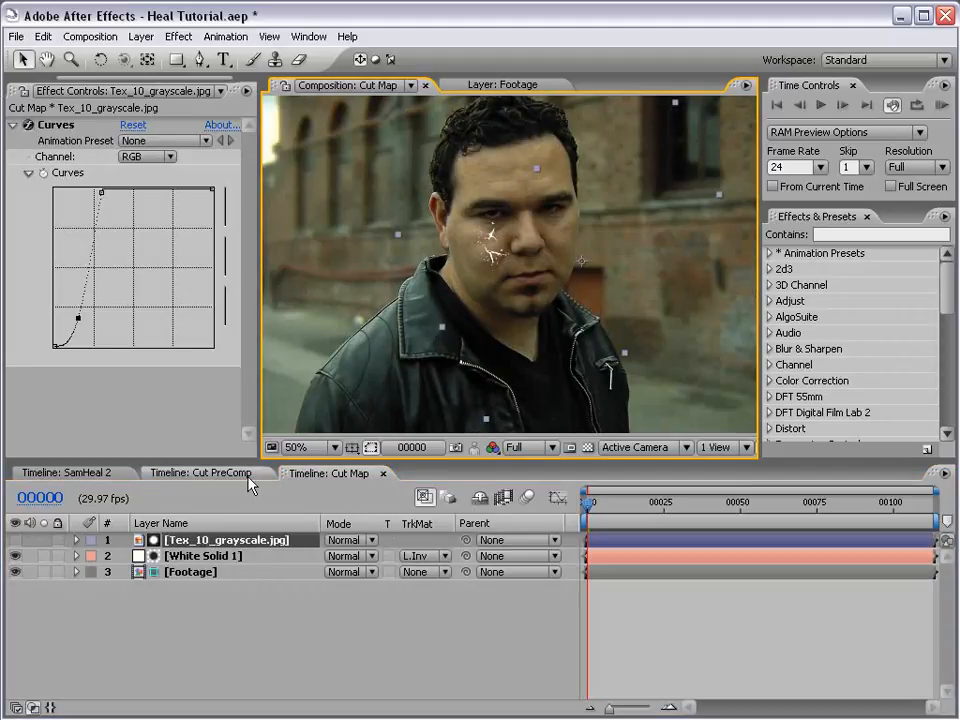
click(212, 476)
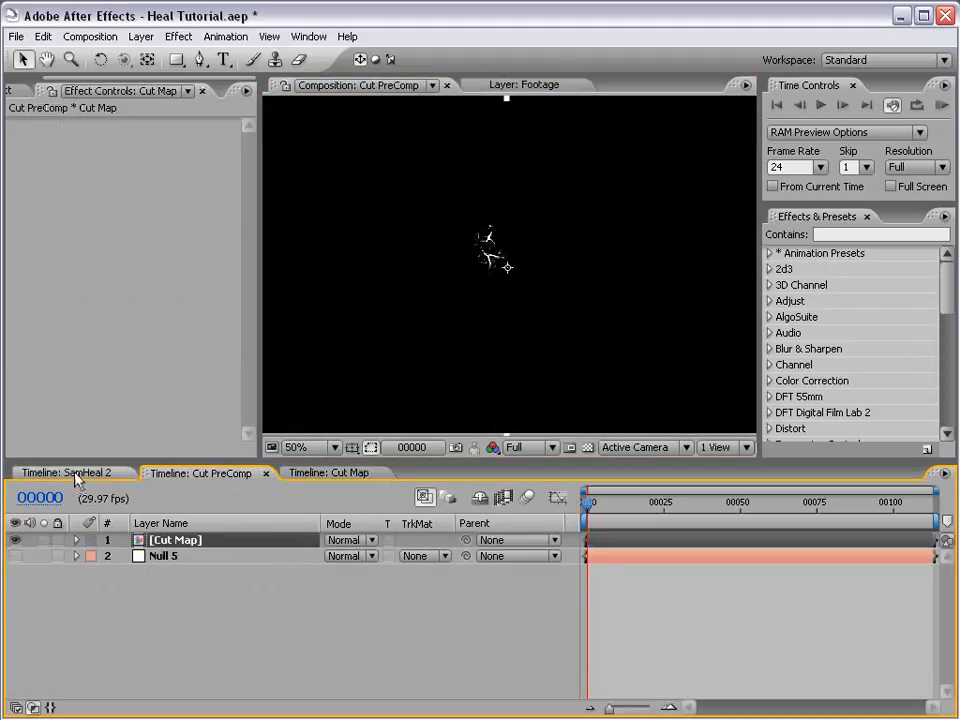
click(76, 478)
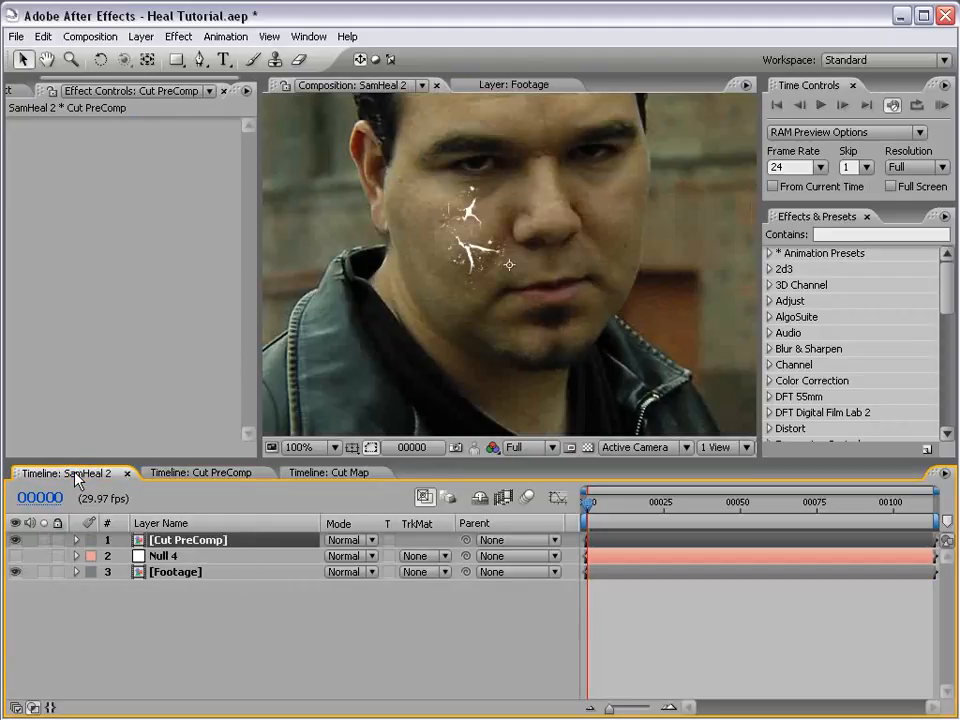
Copy the Footage layer from SamHeal 2 into Cut PreComp and place it below Null 5
click(190, 576)
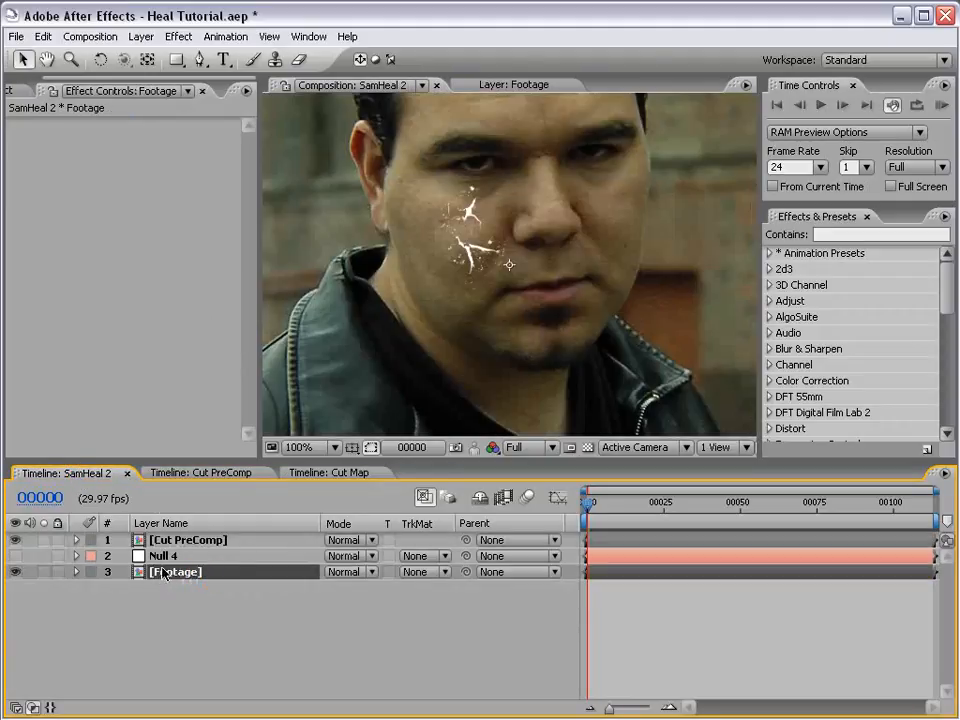
click(168, 476)
key(ctrl+v)
drag(165, 540, 175, 580)
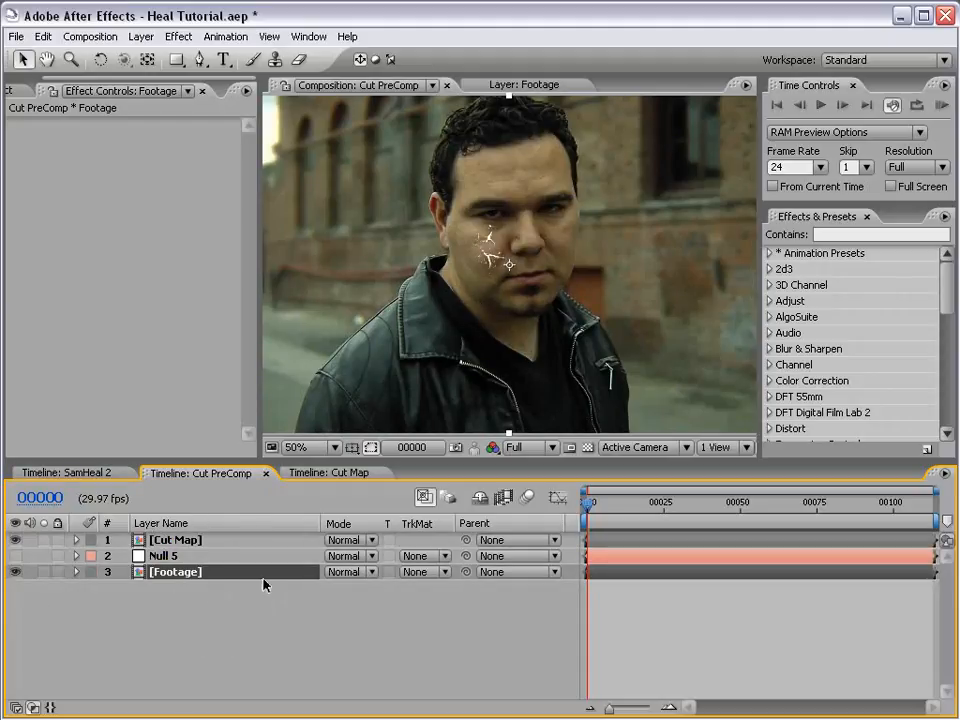
In Cut PreComp, parent the Cut Map layer to Null 5 and make the Footage layer a guide layer
click(176, 540)
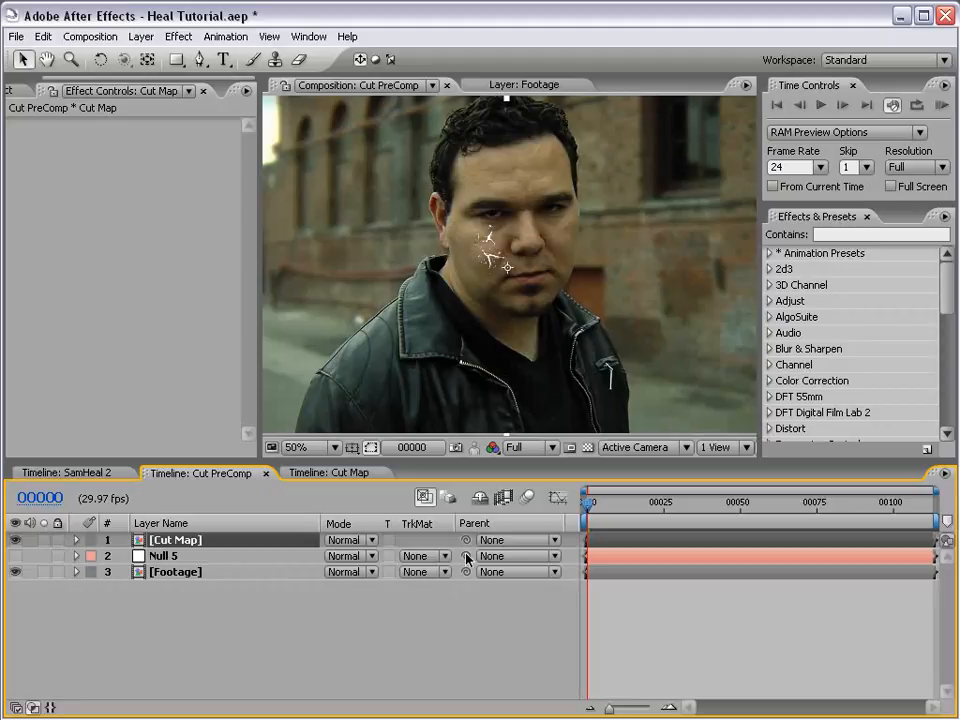
drag(465, 540, 174, 561)
click(157, 576)
right_click(155, 578)
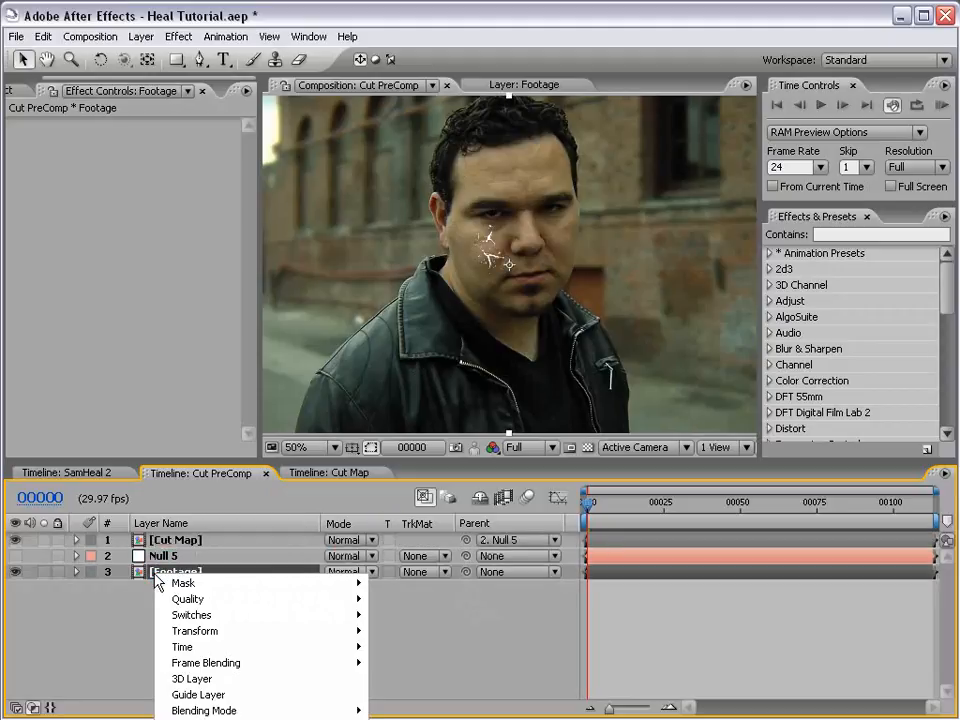
click(212, 695)
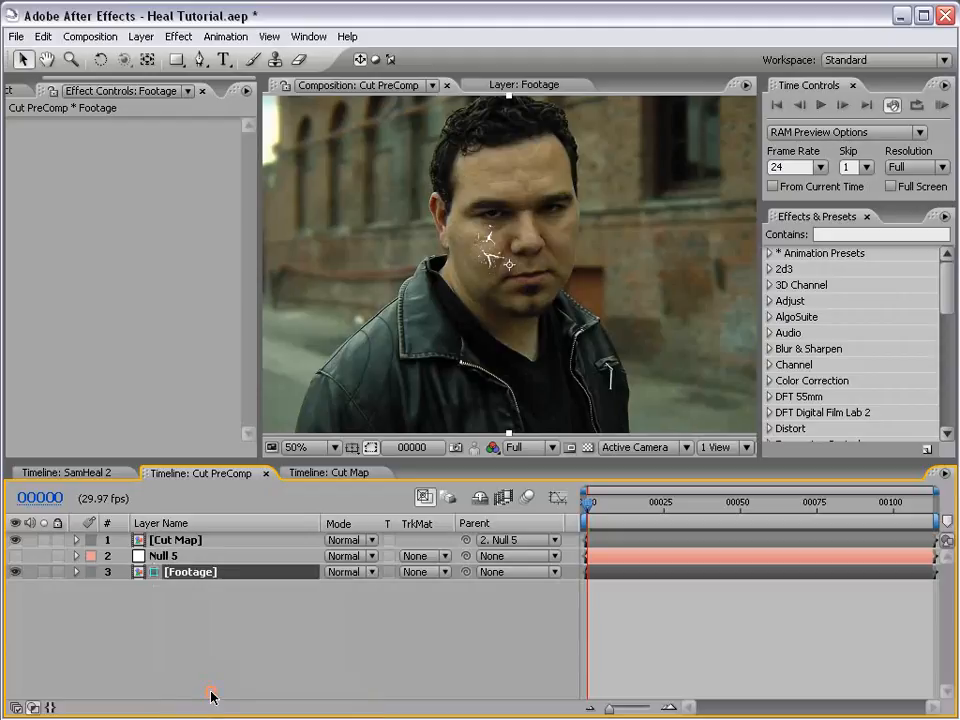
click(250, 643)
In SamHeal 2, try shifting the Cut PreComp layer over the face, undo the move and save the project
click(75, 471)
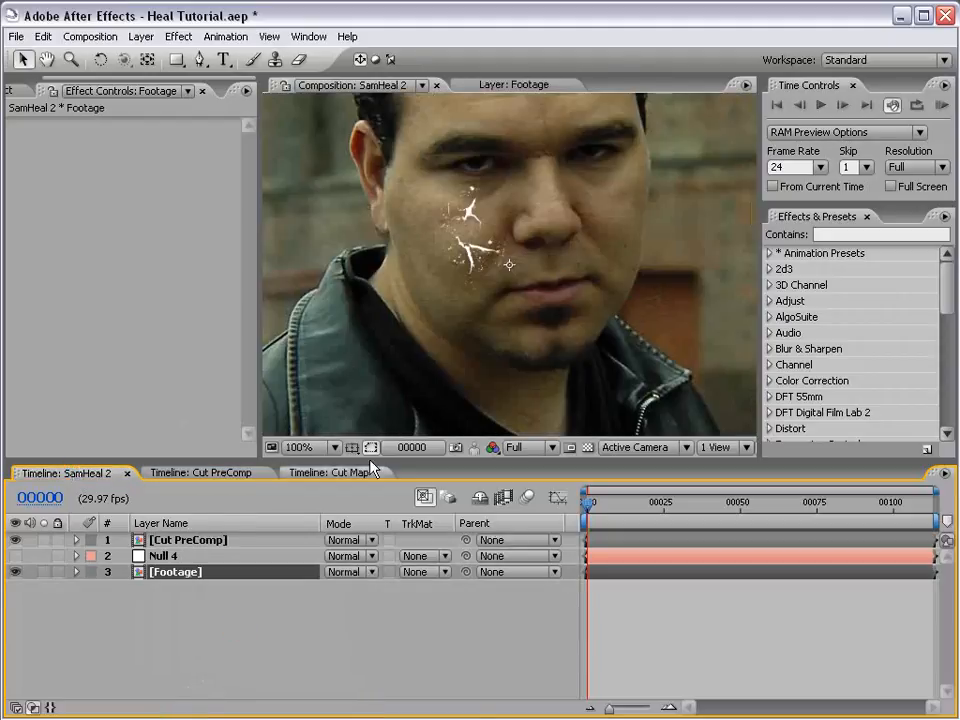
click(170, 541)
drag(558, 219, 575, 247)
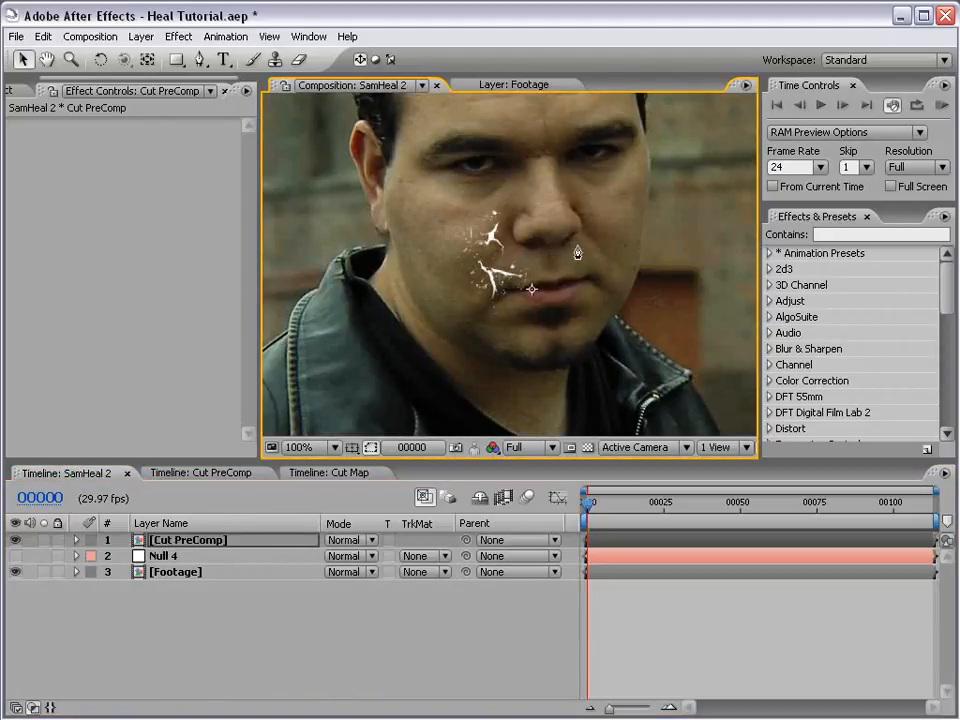
key(ctrl+z)
key(ctrl+s)
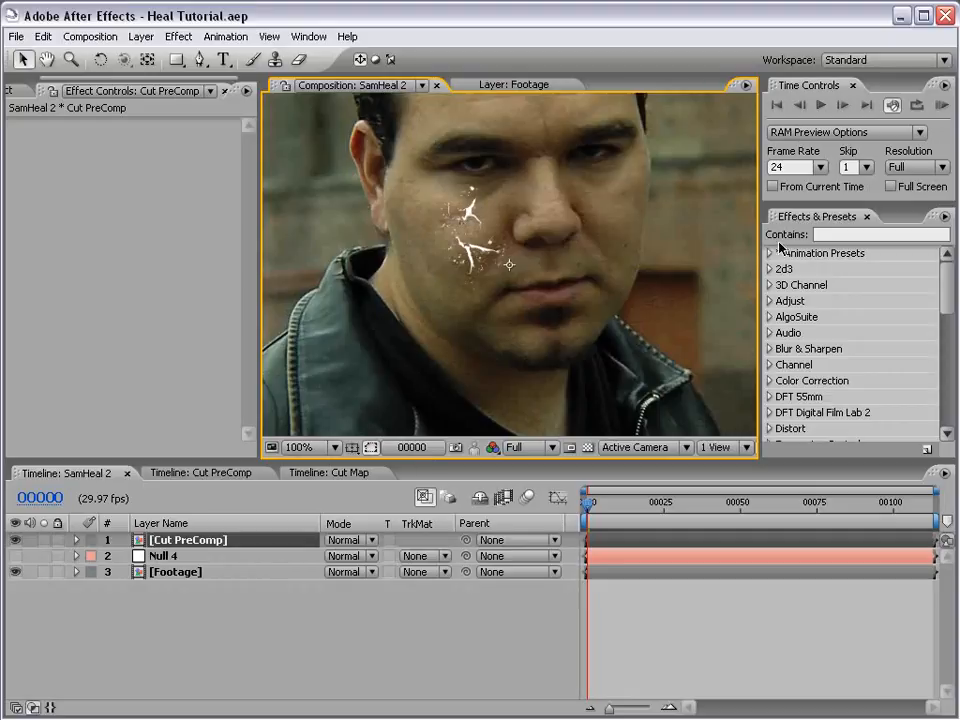
Find the CC Glass effect and apply it to the Footage layer in SamHeal 2
click(852, 233)
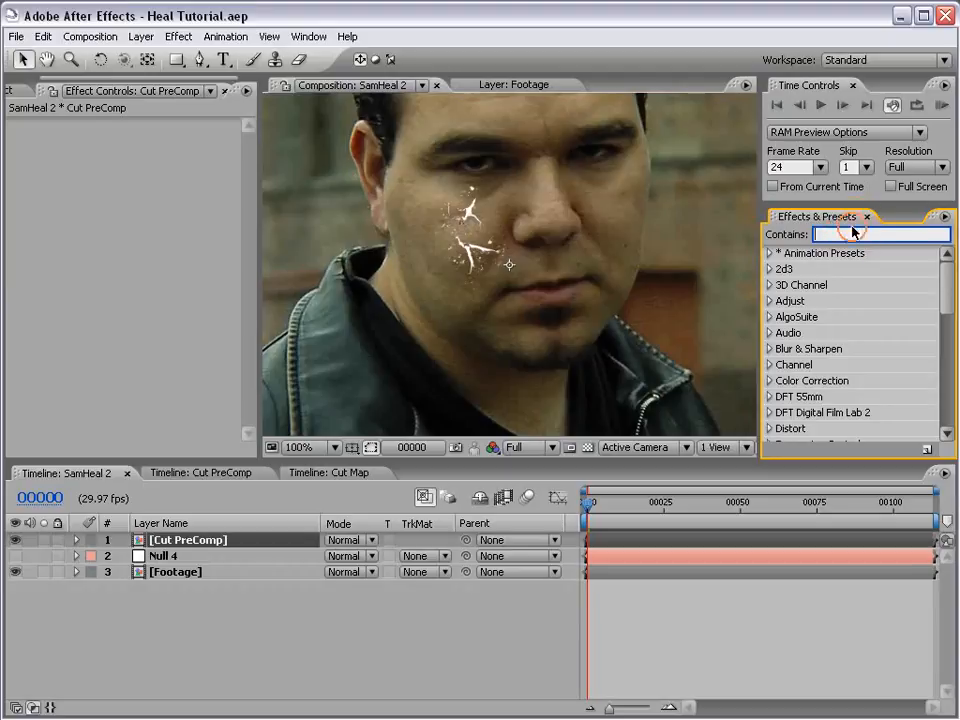
text(glass)
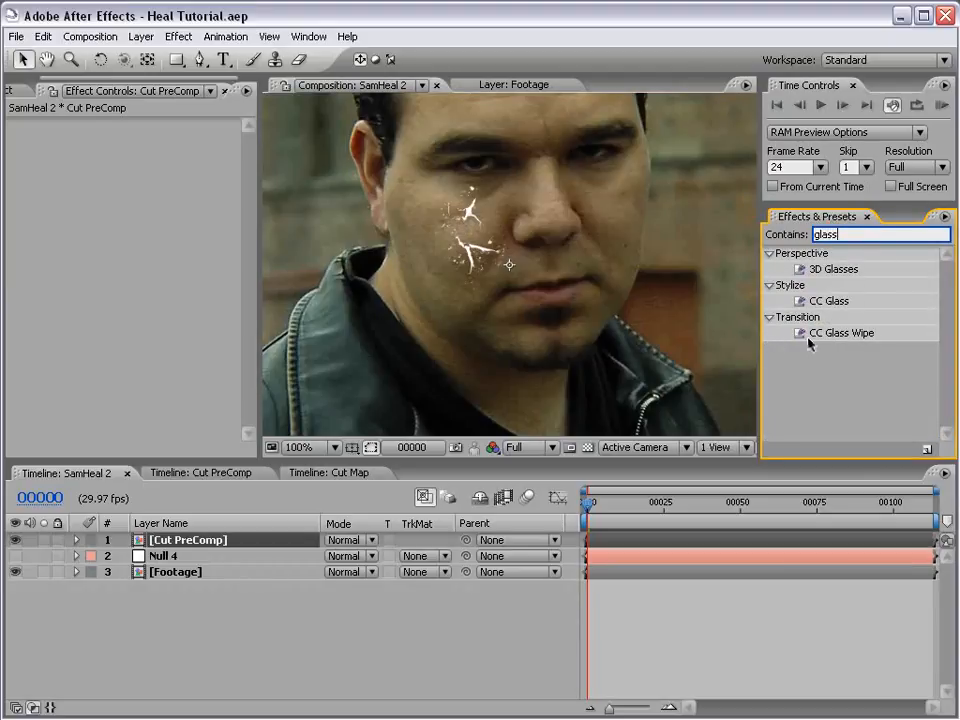
click(821, 304)
drag(836, 308, 176, 576)
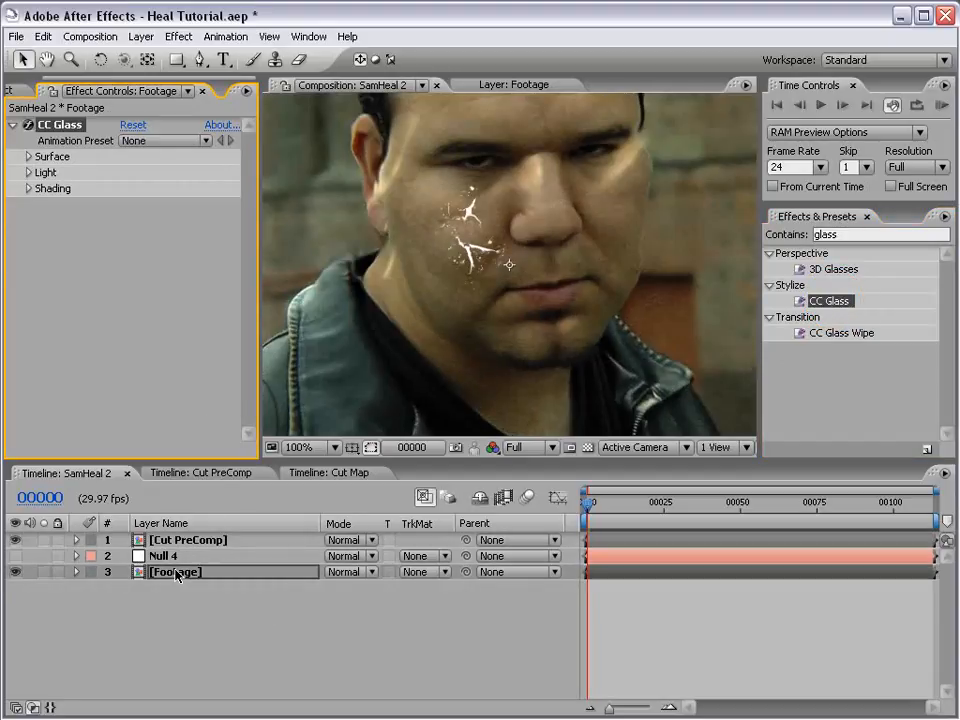
Use Cut PreComp as the CC Glass bump map and hide the Cut PreComp layer
click(28, 156)
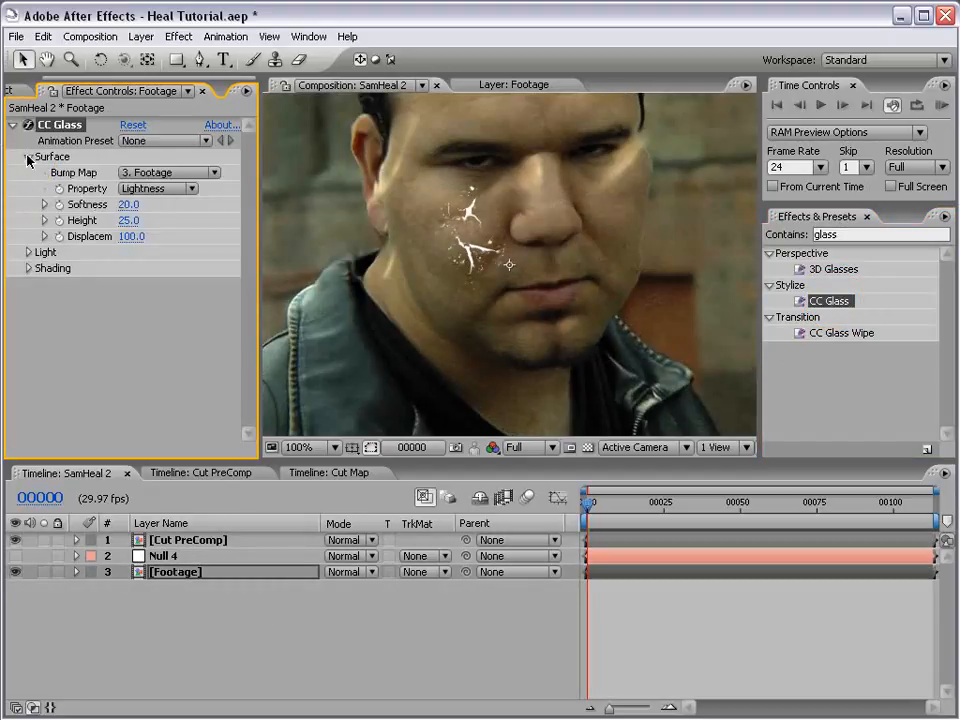
click(147, 178)
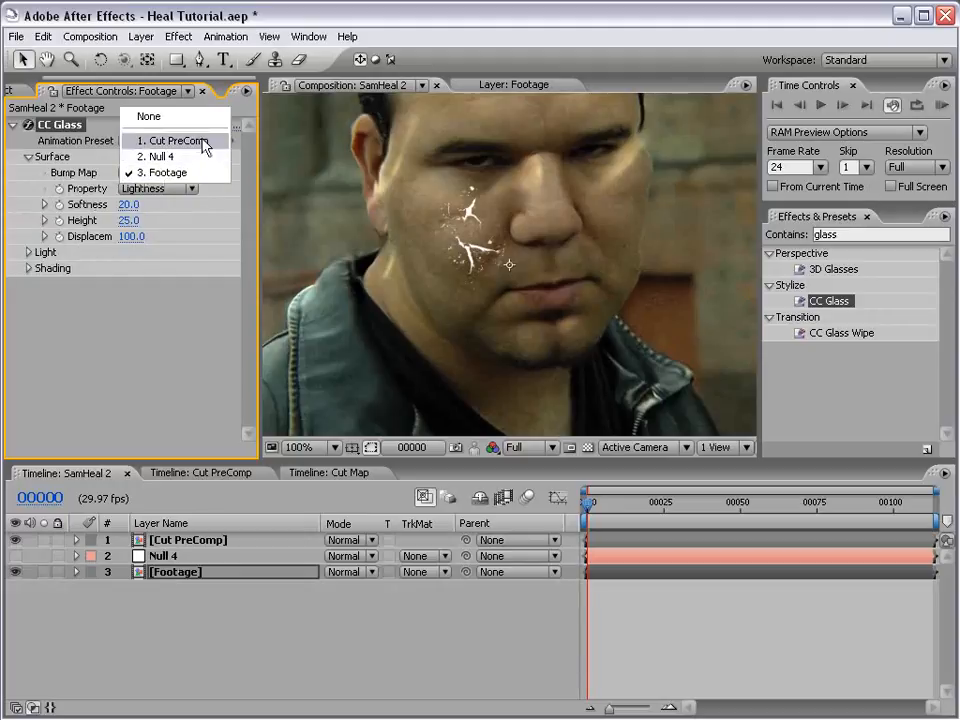
click(204, 143)
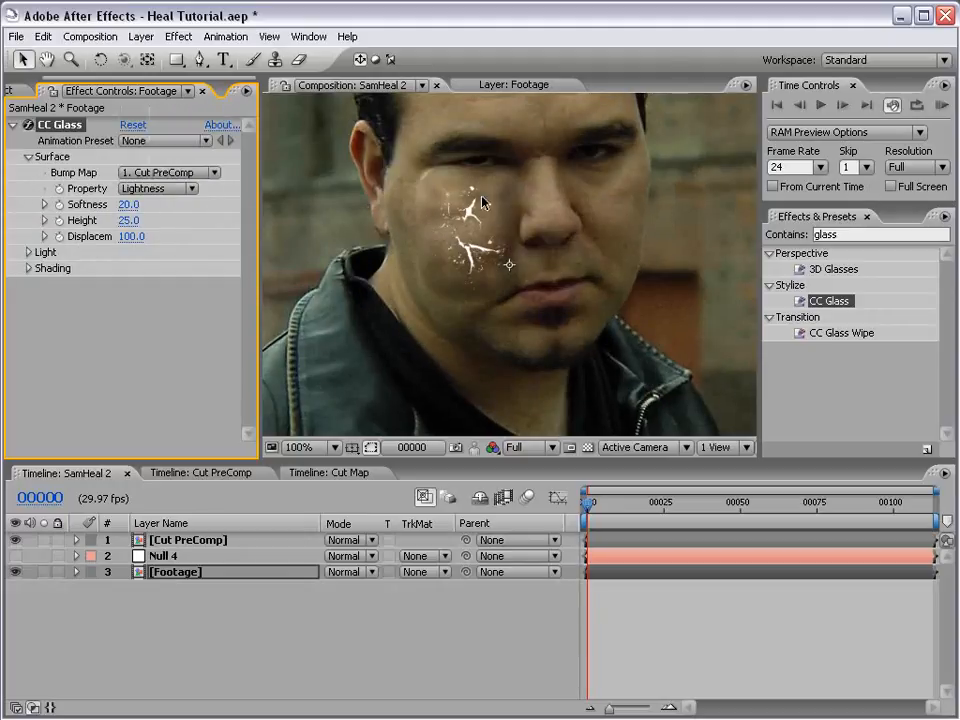
click(15, 540)
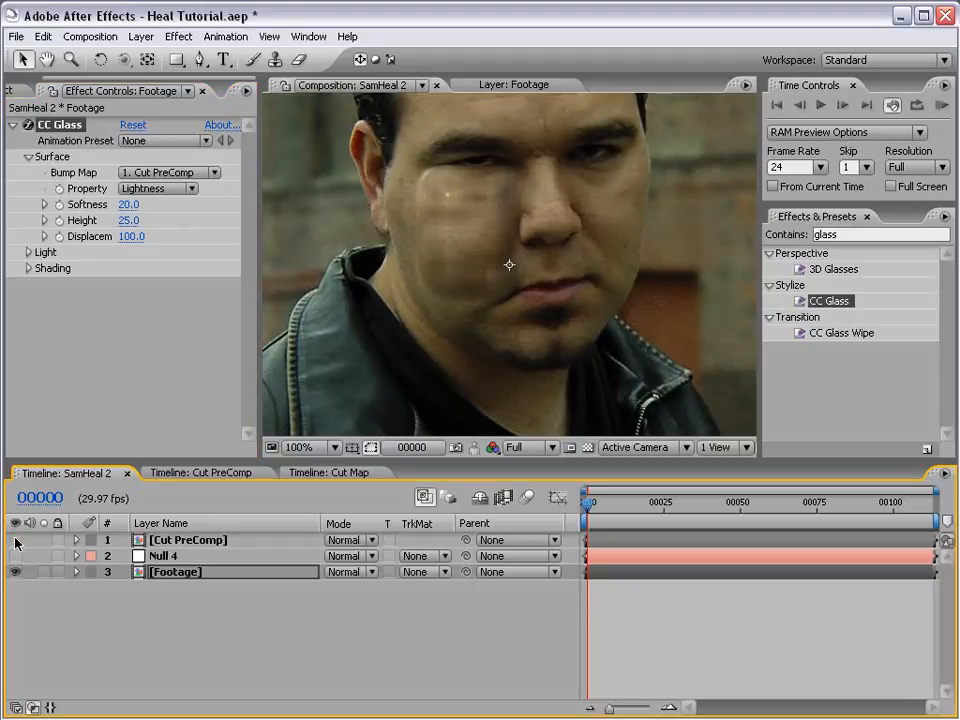
Set the CC Glass surface softness to 0 and inspect the cheek up close
click(129, 204)
key(Return)
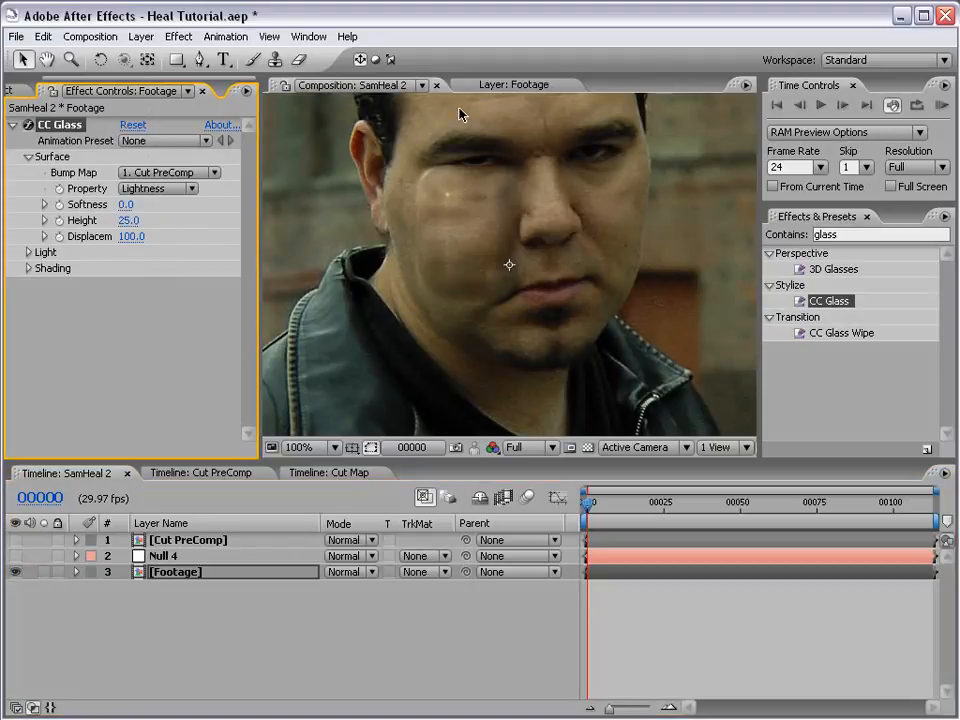
key(period)
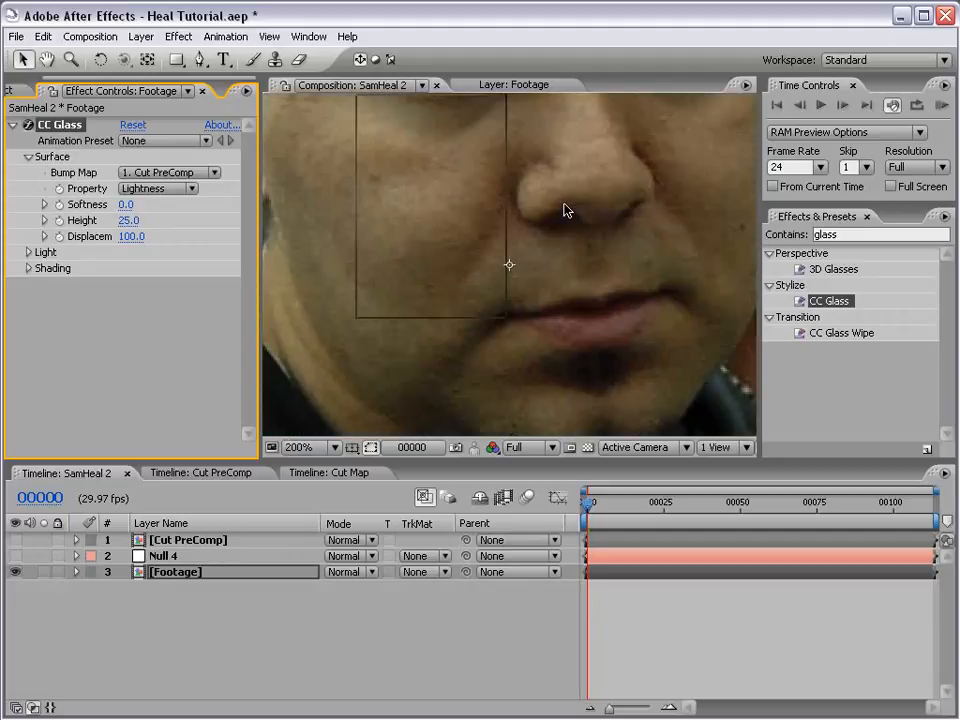
Set the CC Glass bump map property to Alpha and check the cracks on the cheek up close
click(155, 188)
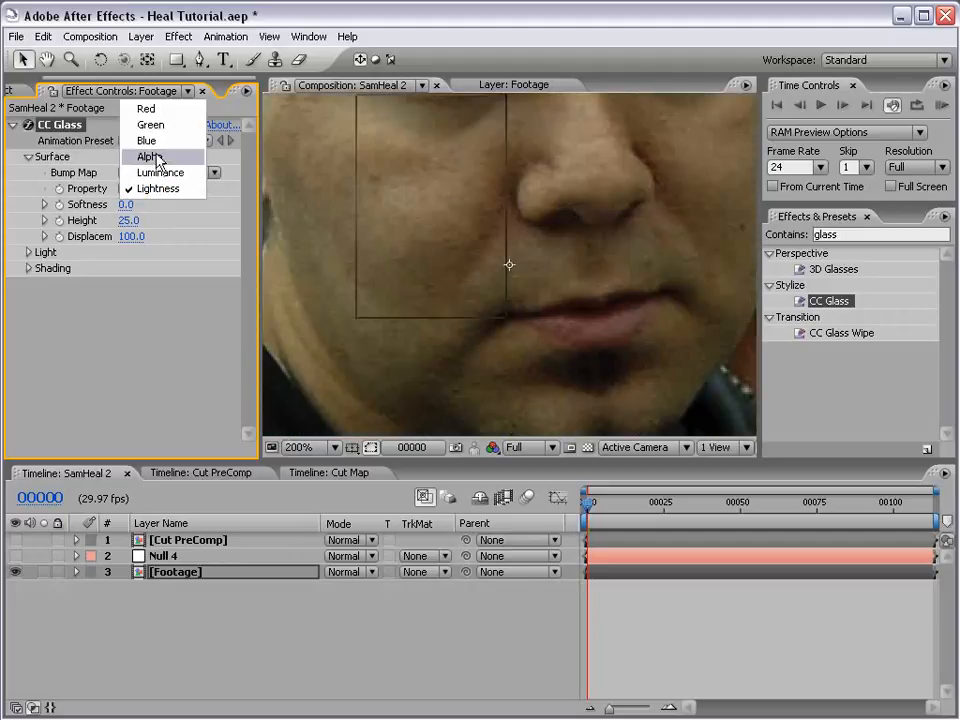
click(157, 158)
key(comma)
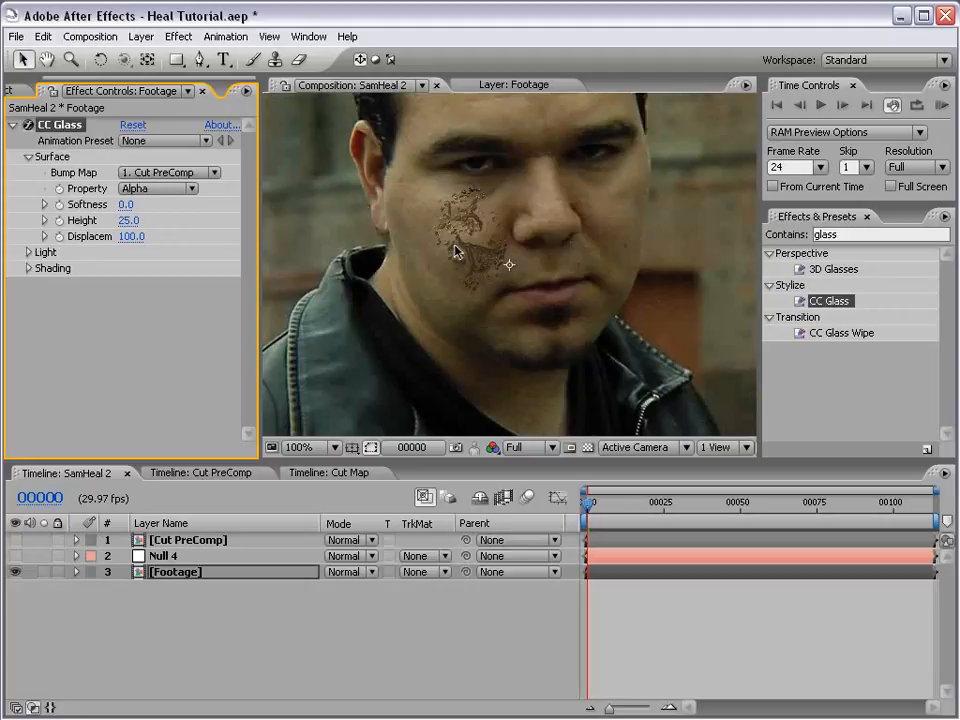
key(period)
drag(452, 227, 474, 255)
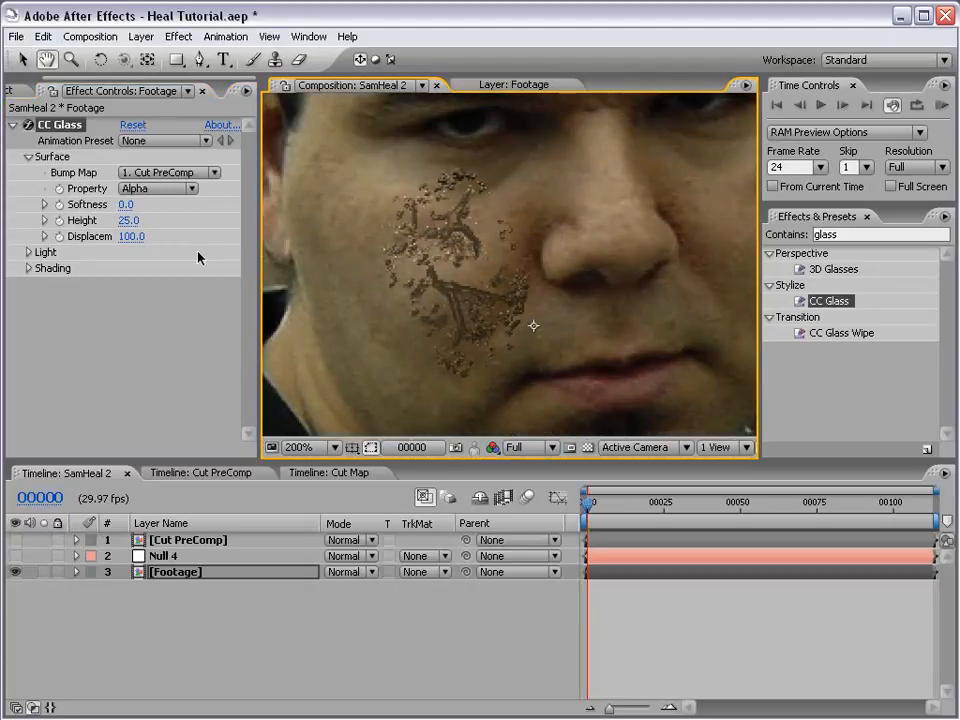
Set the CC Glass surface height to 2 and displacement to 50, and save the project
click(127, 220)
text(2)
key(Return)
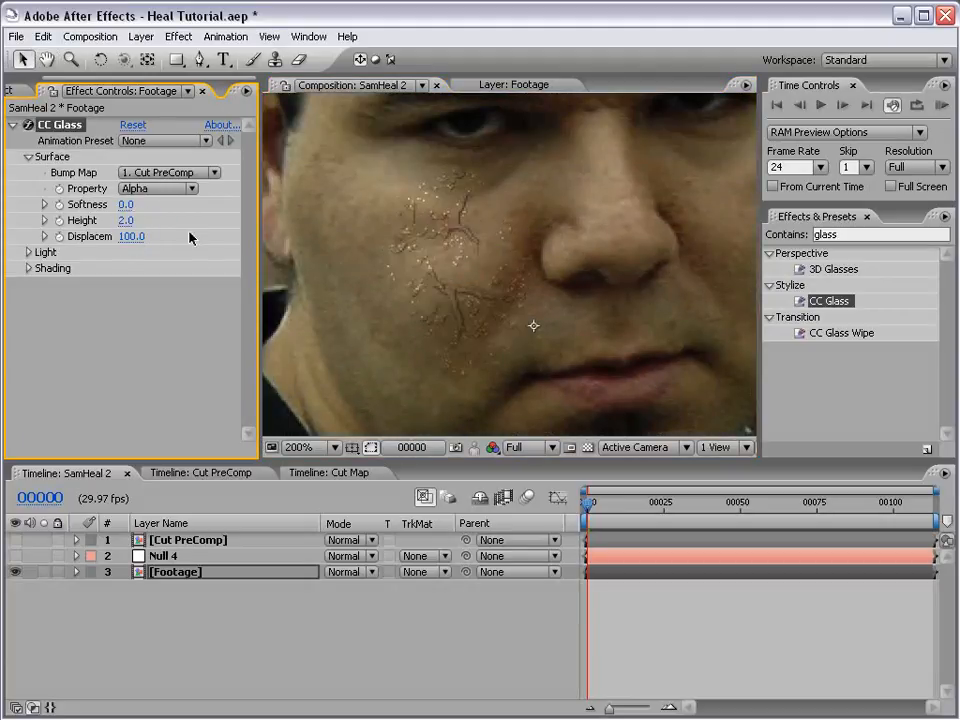
click(131, 236)
text(50)
key(Return)
drag(267, 273, 277, 273)
key(ctrl+s)
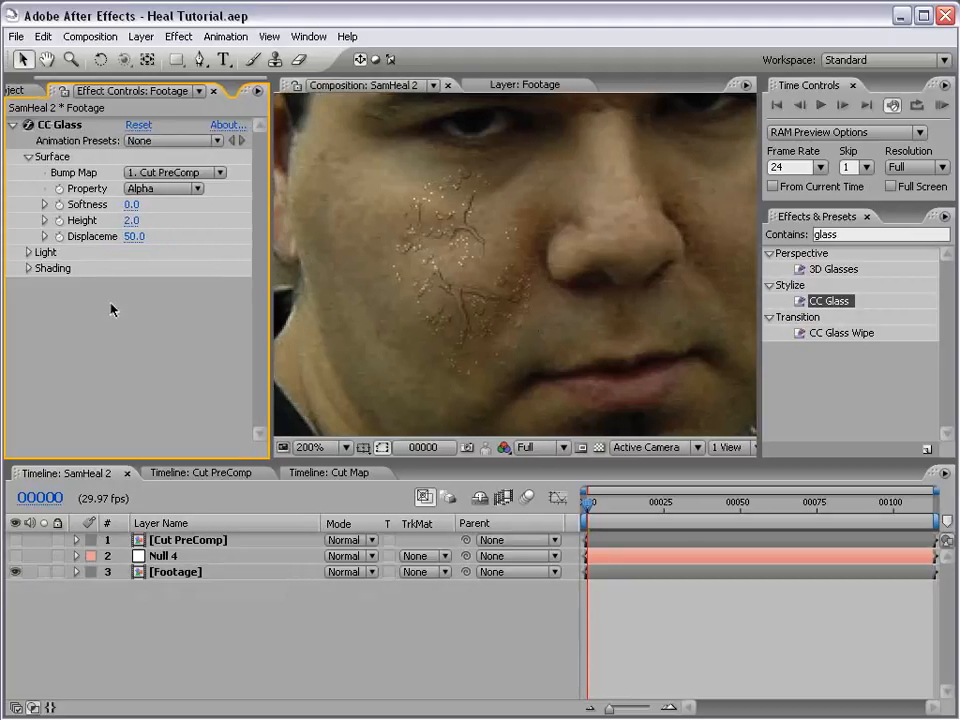
Lower the CC Glass light height to 25, and refine it to 28
click(29, 252)
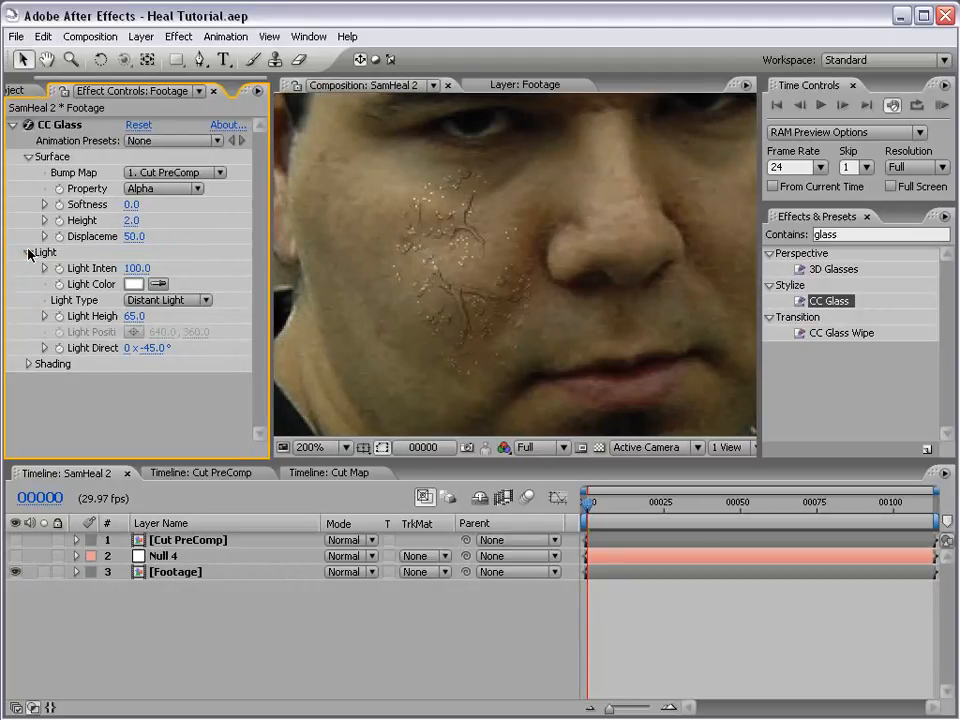
click(133, 316)
text(2)
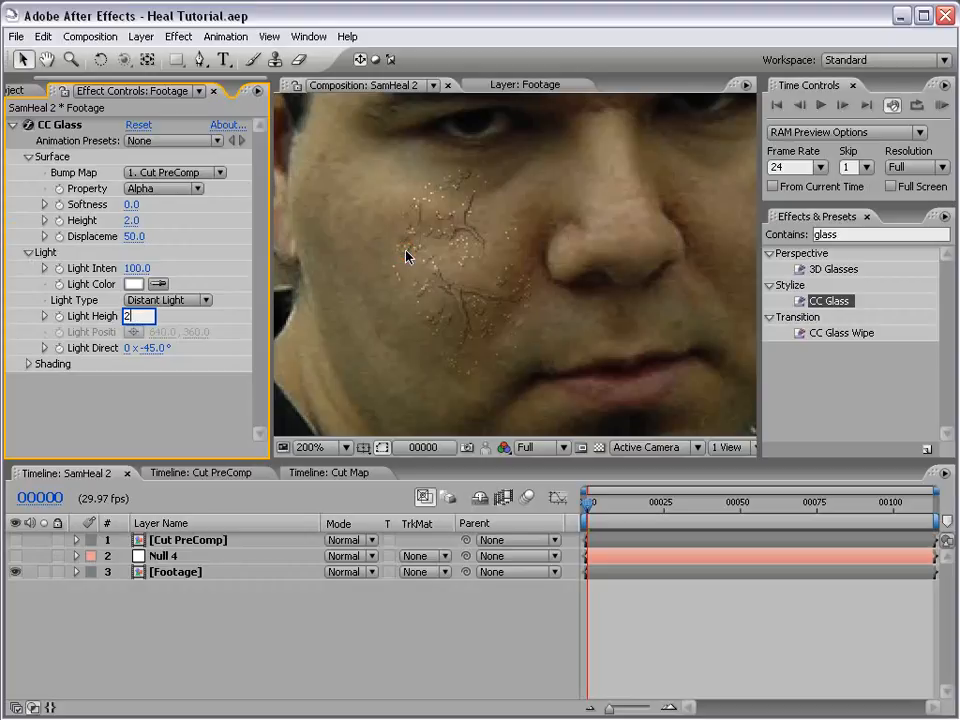
text(5)
key(Return)
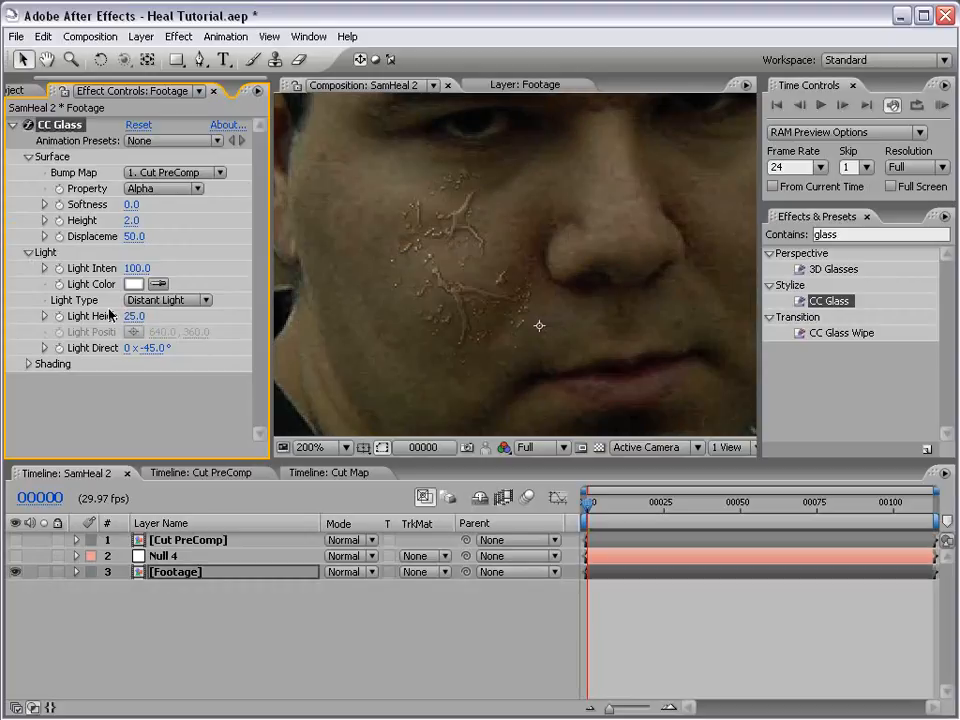
click(134, 316)
text(28)
key(Return)
Try a CC Glass light direction of -180°, adjust it to -186°, and inspect the relief across the face
click(152, 348)
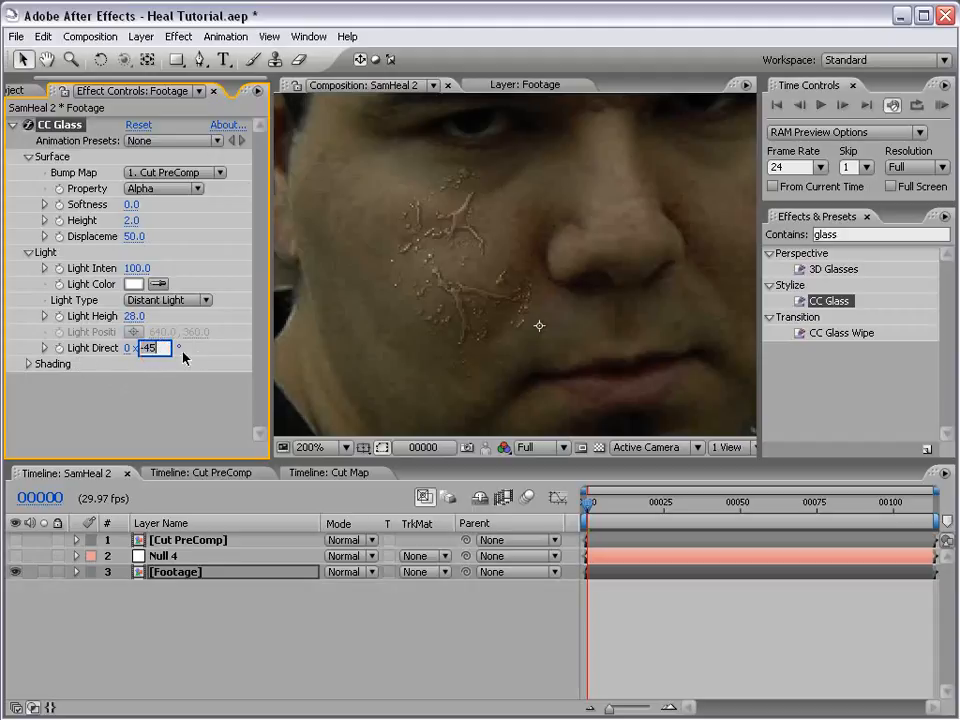
text(-180.0)
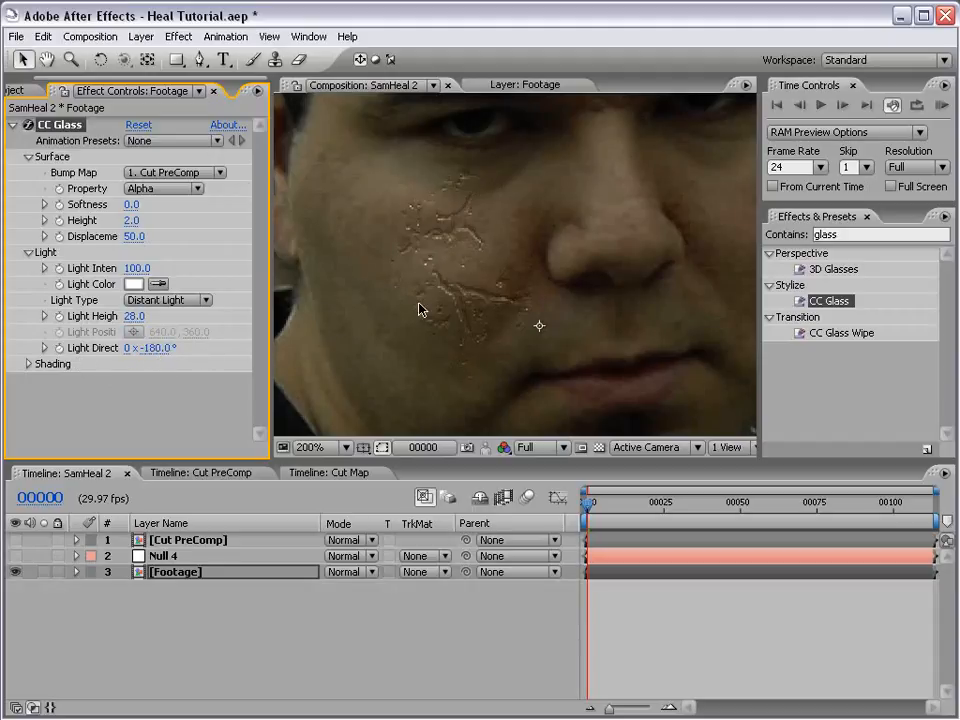
drag(152, 348, 138, 349)
scroll(420, 279, down, 1)
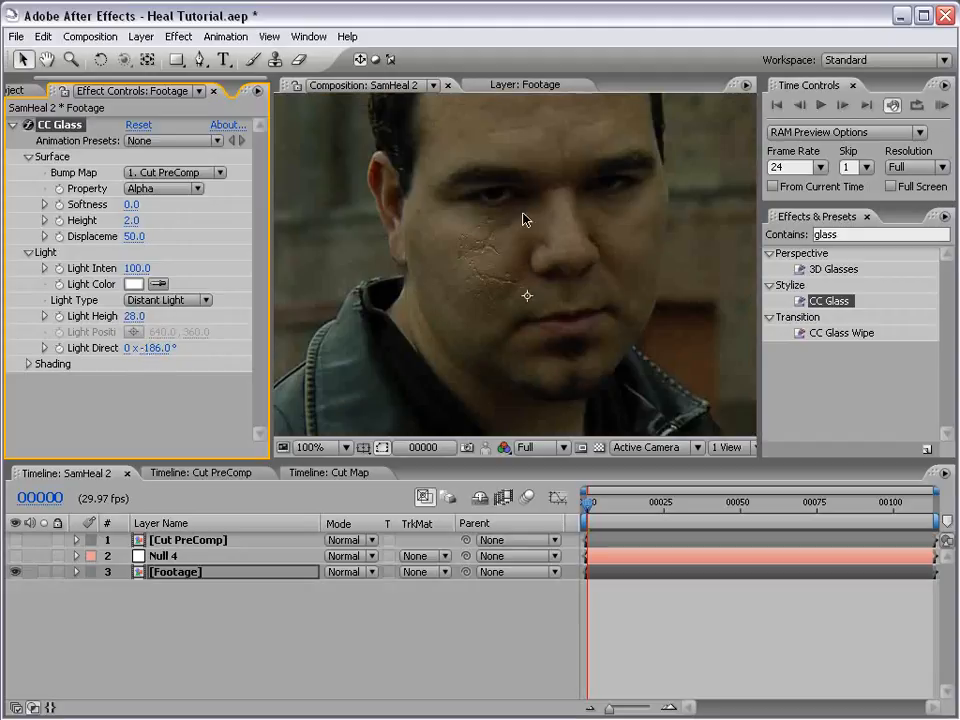
scroll(508, 343, up, 1)
drag(517, 257, 492, 353)
drag(521, 234, 506, 299)
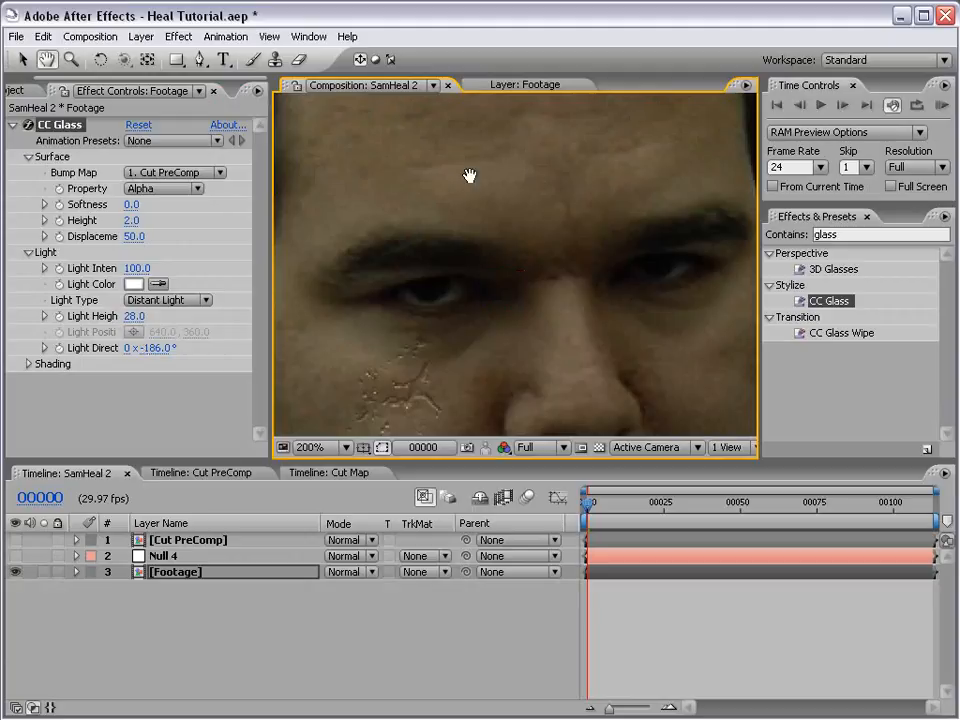
scroll(471, 268, down, 1)
mouse_move(477, 339)
mouse_down()
mouse_move(471, 268)
mouse_move(497, 261)
mouse_up()
scroll(470, 262, up, 1)
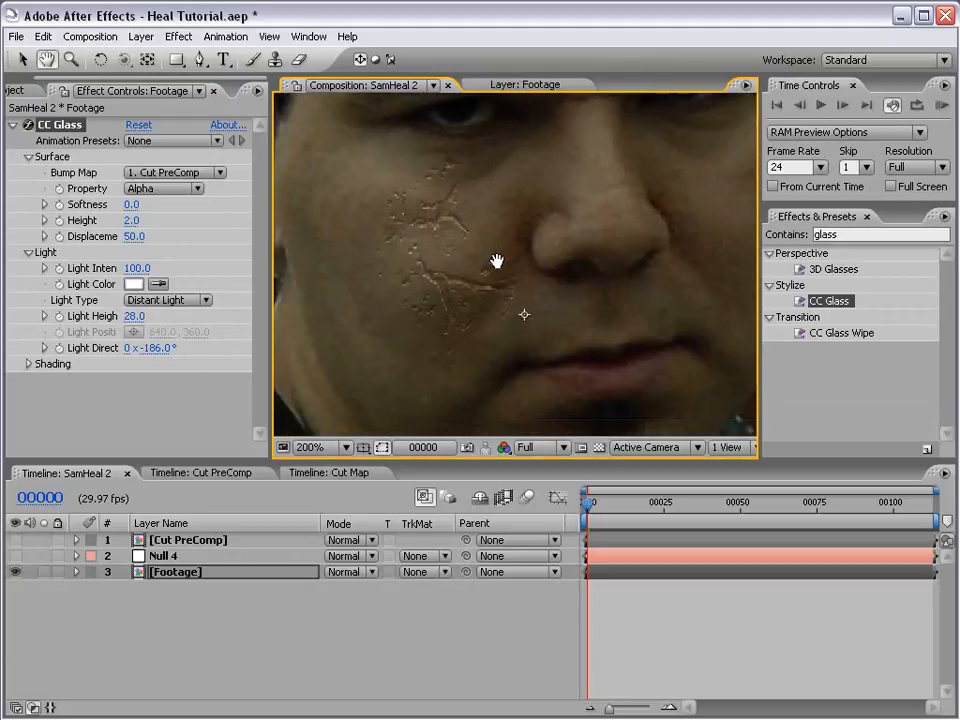
Set the CC Glass shading to ambient 72, diffuse 62, specular 21 and roughness 0.080
click(26, 364)
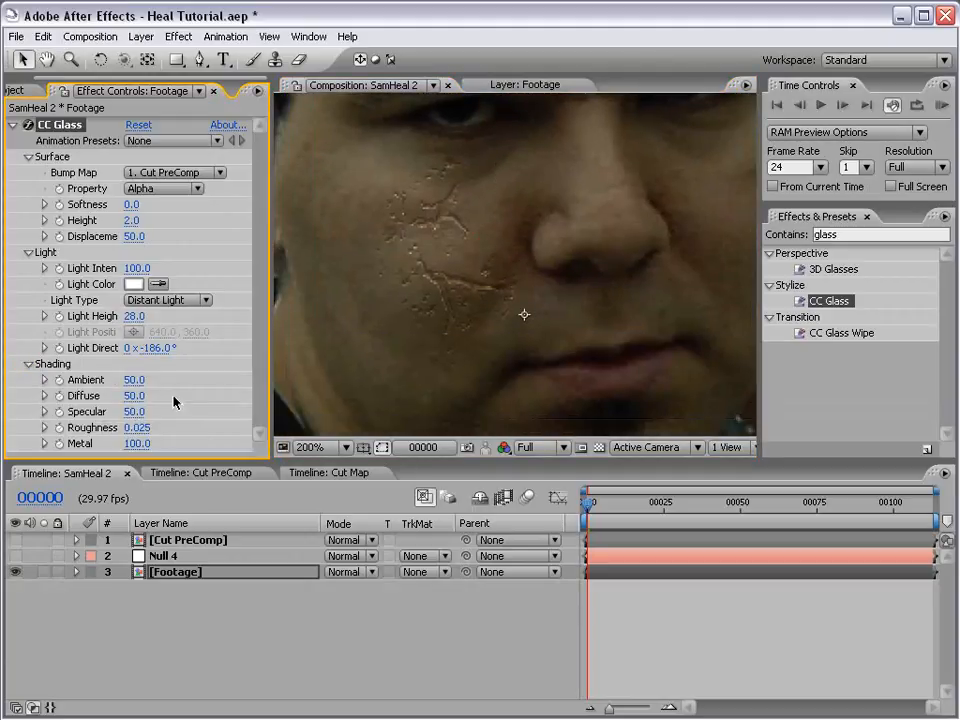
drag(131, 380, 148, 379)
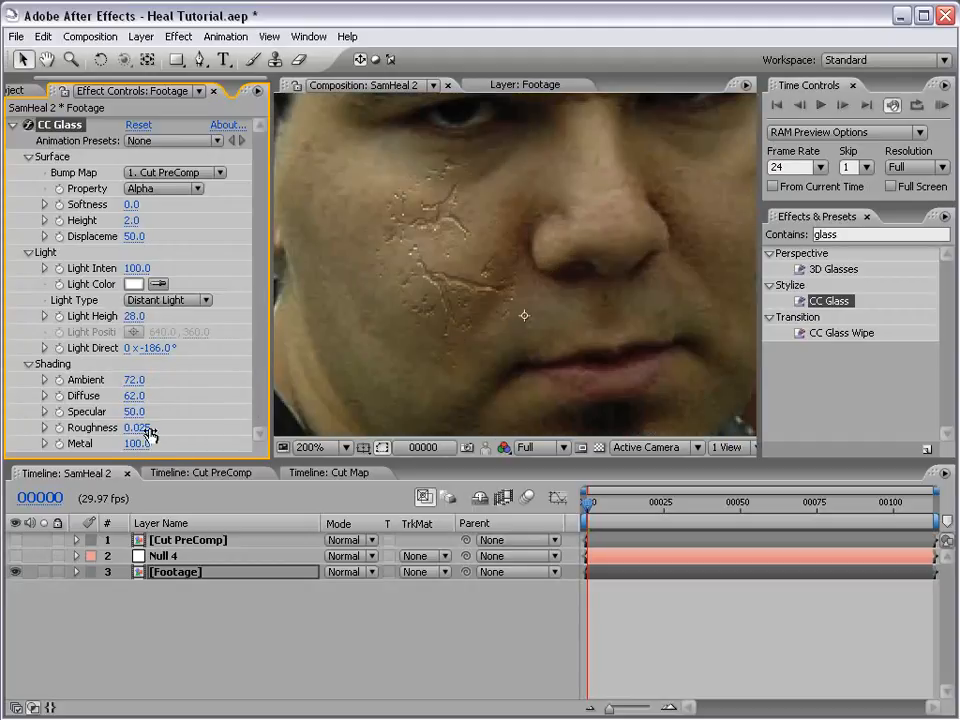
drag(150, 426, 187, 420)
drag(132, 411, 61, 411)
Try CC Glass surface softness values of 0.1 and 0.5, settle on 0.25, and save the project
click(130, 204)
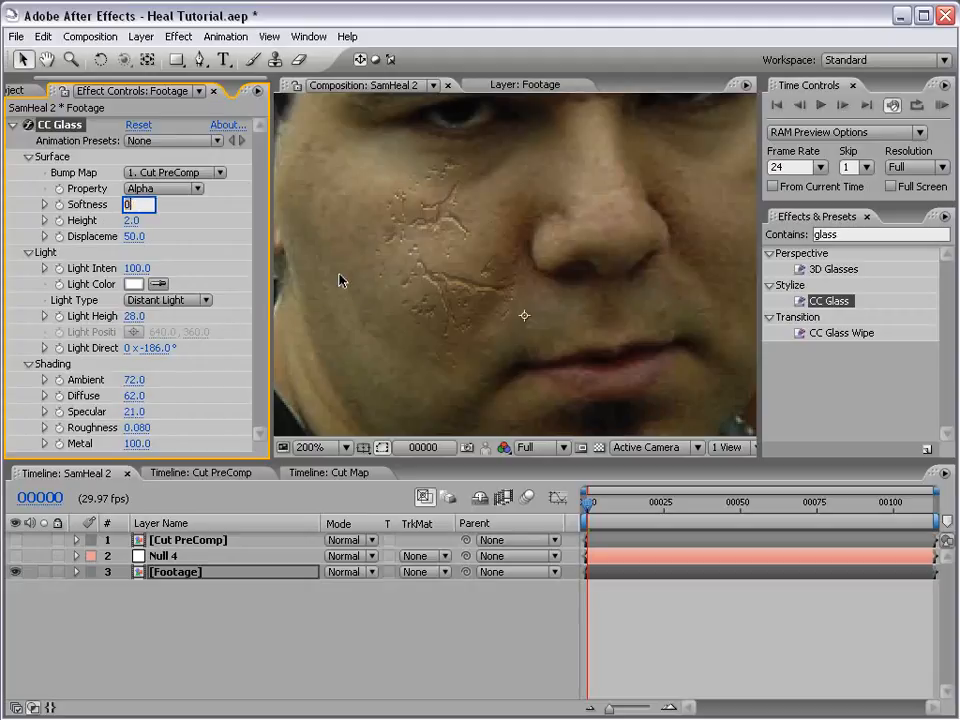
key(Return)
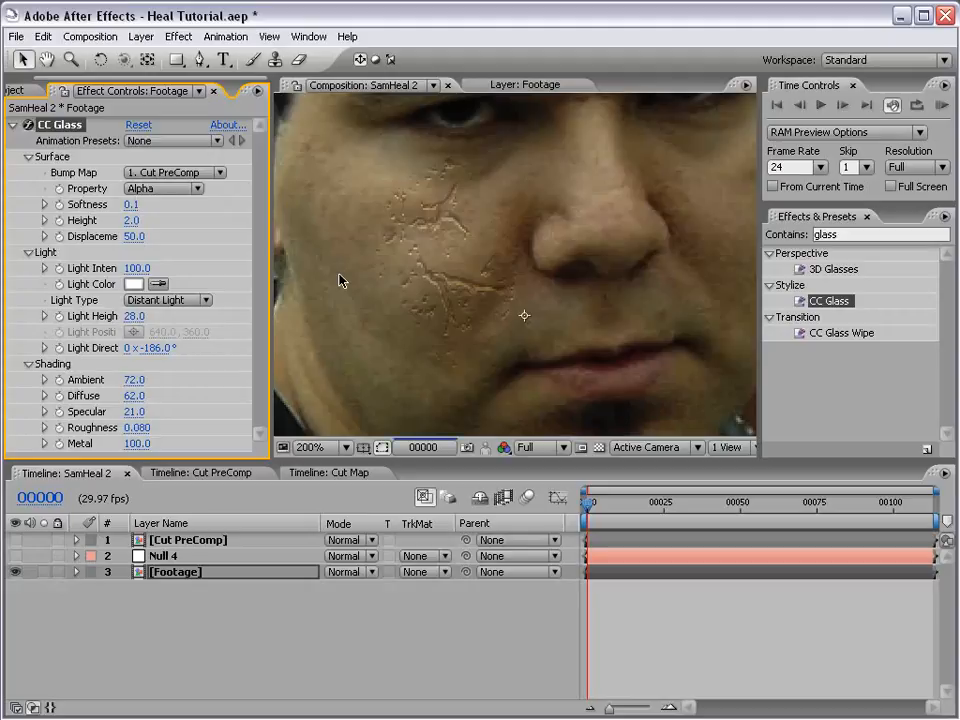
click(131, 206)
text(.5)
key(Return)
click(130, 205)
text(.25)
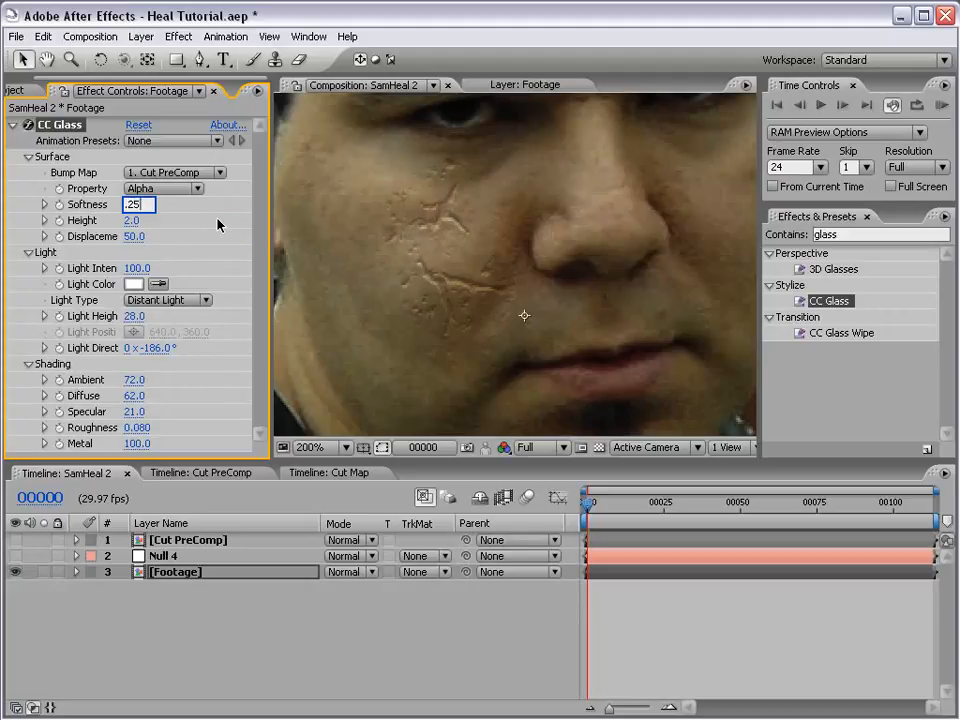
key(Return)
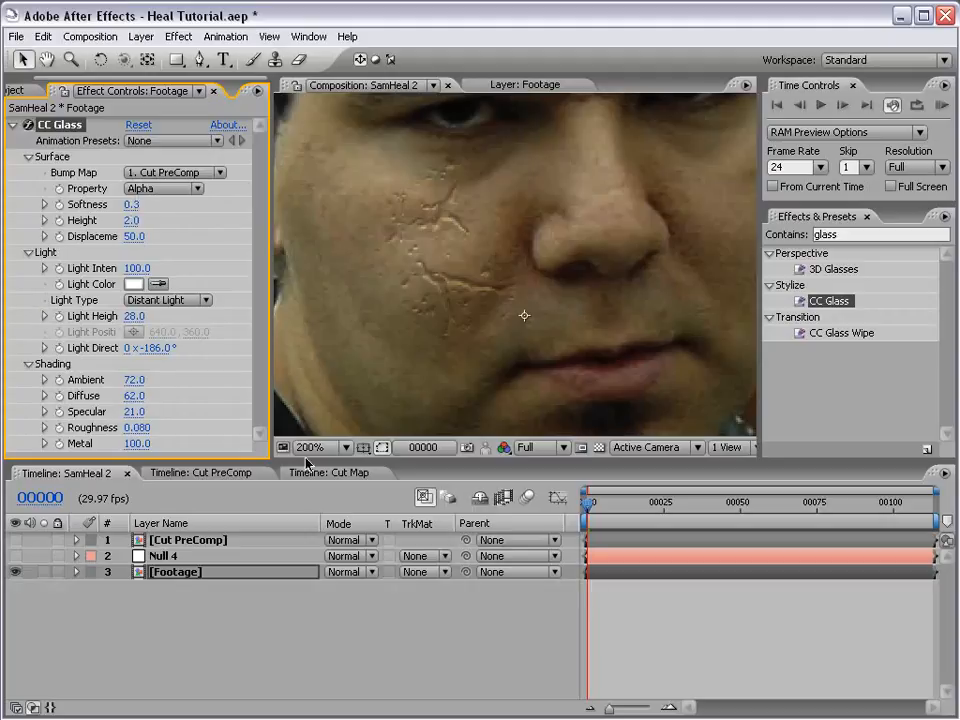
click(634, 574)
key(ctrl+s)
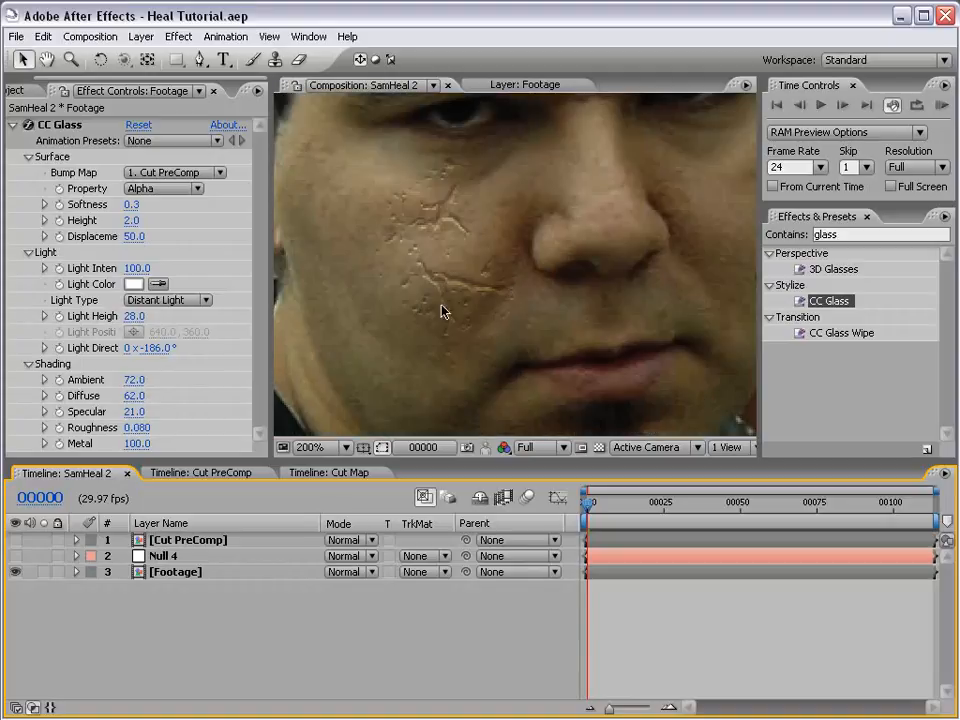
Make the Cut PreComp layer visible in SamHeal 2 and apply the Fill effect to it
scroll(443, 312, down, 1)
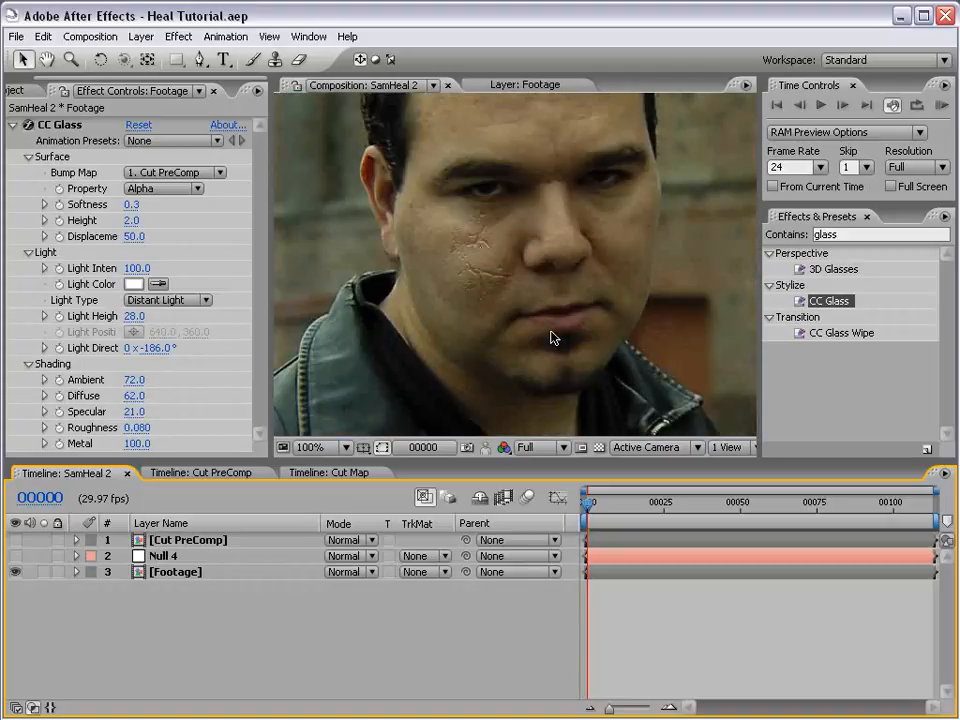
click(15, 540)
click(207, 540)
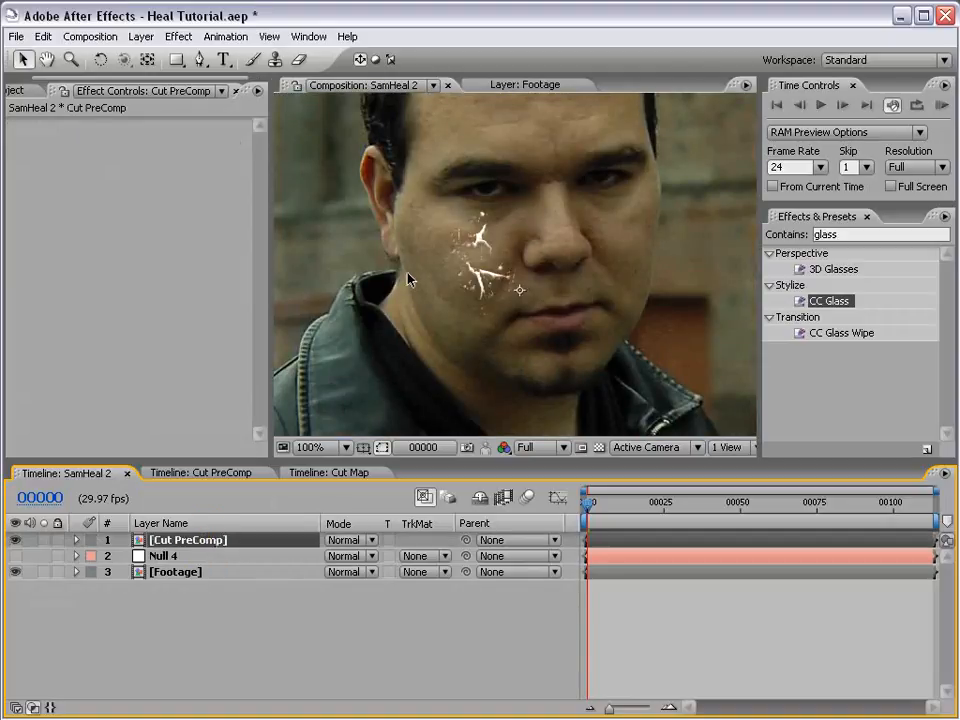
click(178, 36)
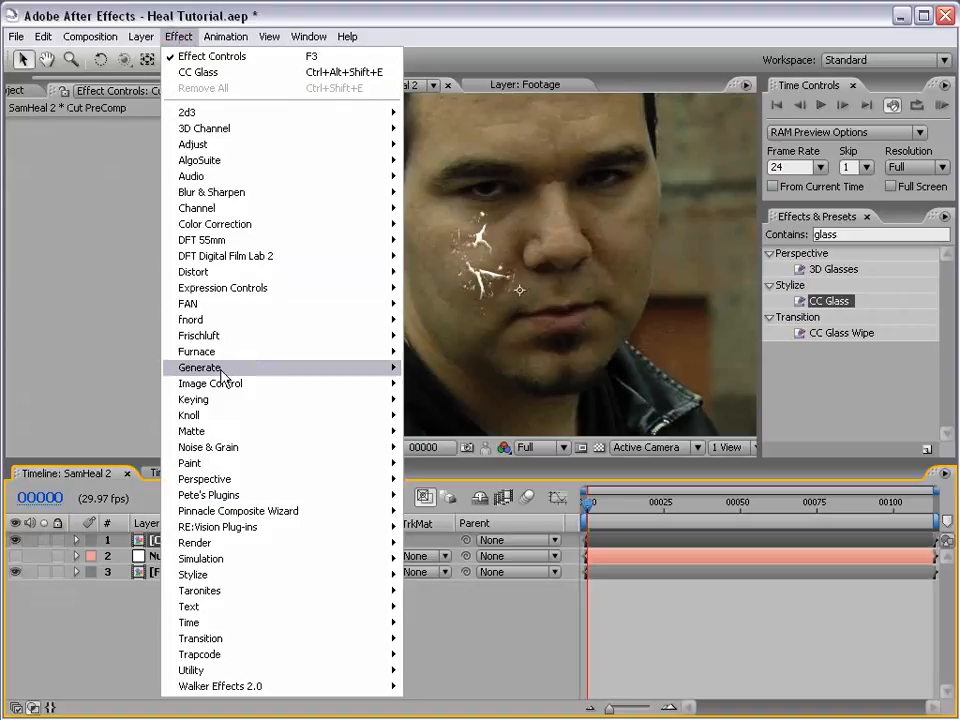
mouse_move(175, 368)
click(431, 527)
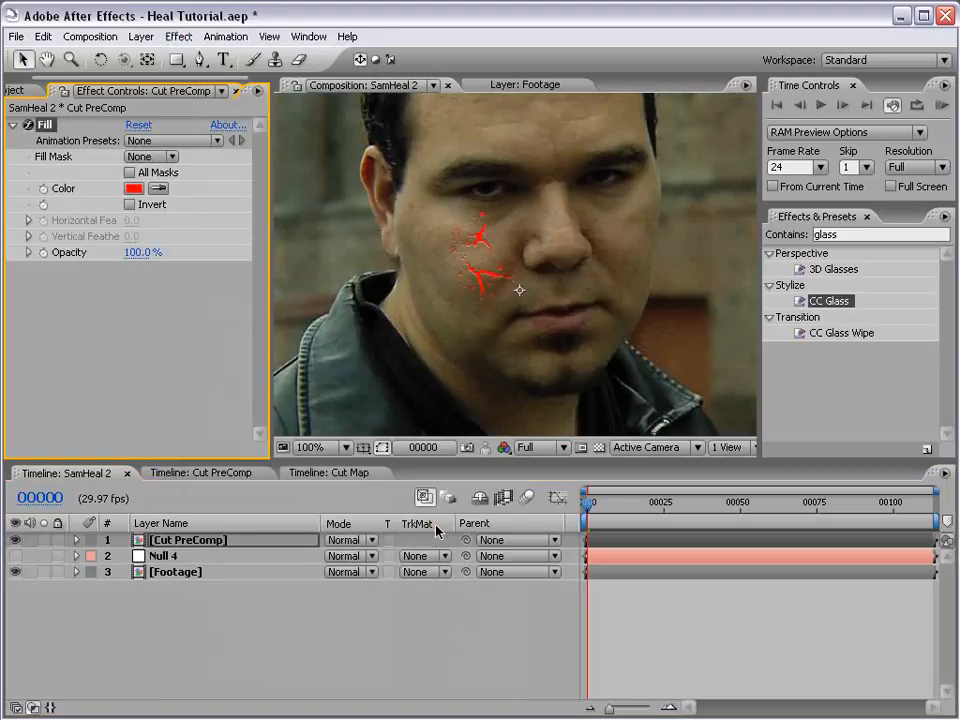
Change the Fill effect's color on Cut PreComp to a dark blood red
click(133, 188)
click(501, 564)
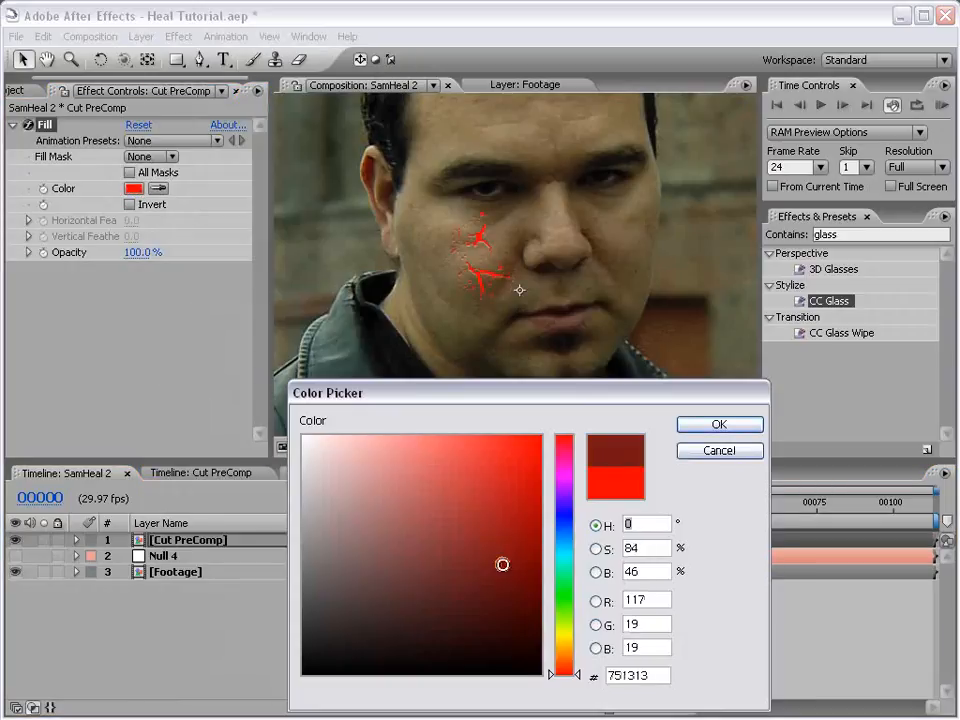
click(493, 559)
click(740, 425)
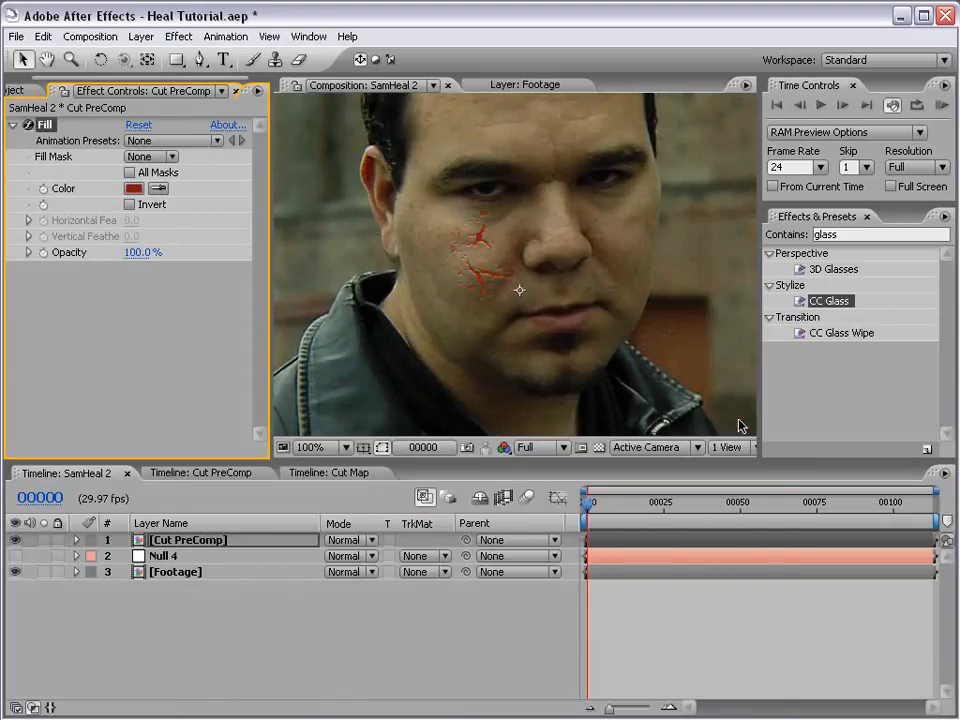
Set the Cut PreComp layer's blending mode to Classic Color Burn and view the wound up close
click(345, 540)
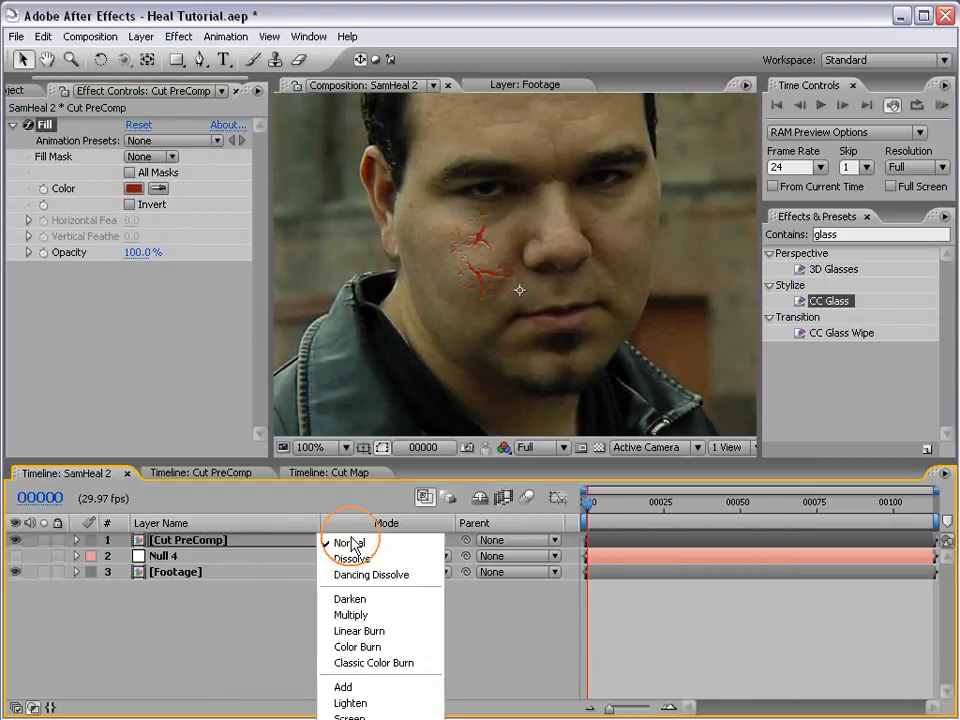
click(372, 663)
key(period)
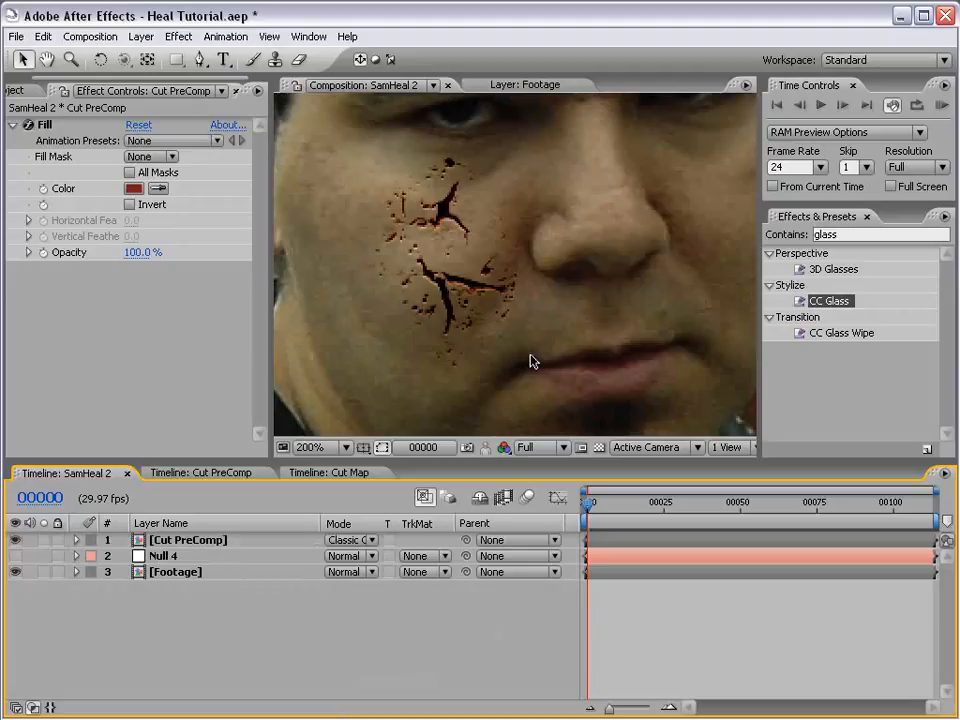
Set the Cut PreComp layer's opacity to 40%, review the wound in an enlarged composition view, and save the project
click(190, 540)
key(t)
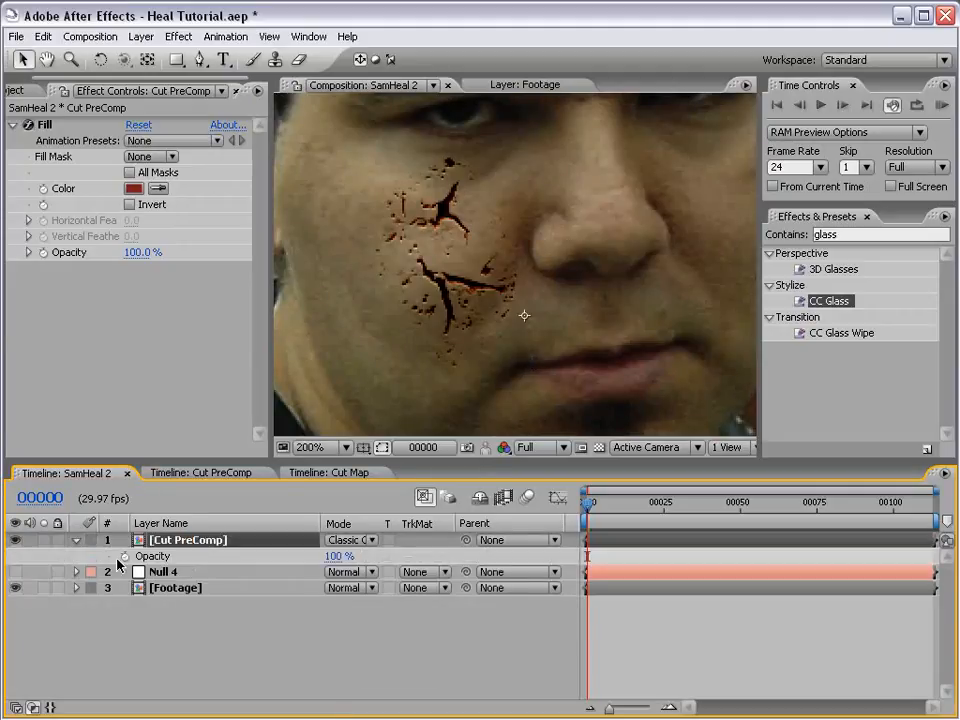
click(338, 556)
text(40)
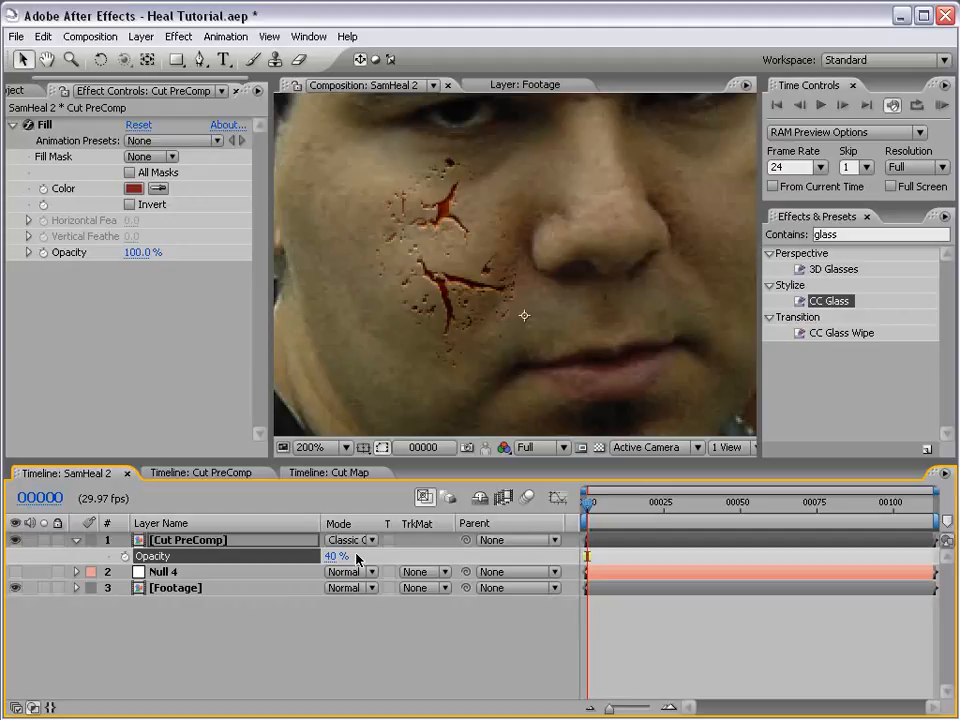
key(Return)
key(grave)
key(comma)
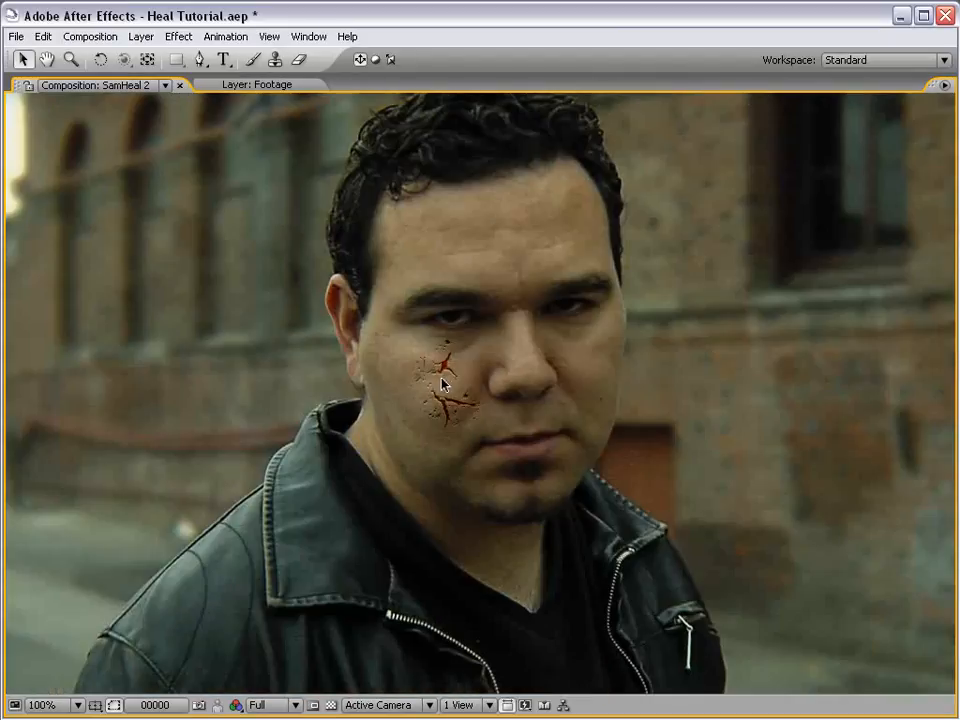
key(grave)
key(comma)
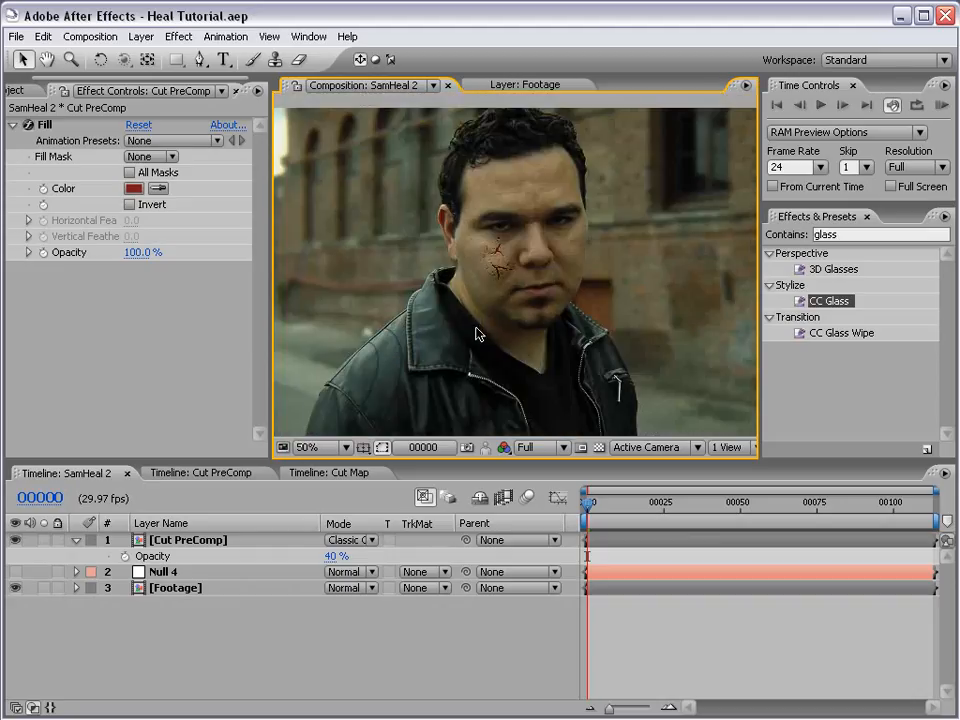
key(period)
Duplicate the Cut PreComp layer in SamHeal 2, give the copy a Fast Blur with a blurriness of 10, and save the project
click(176, 541)
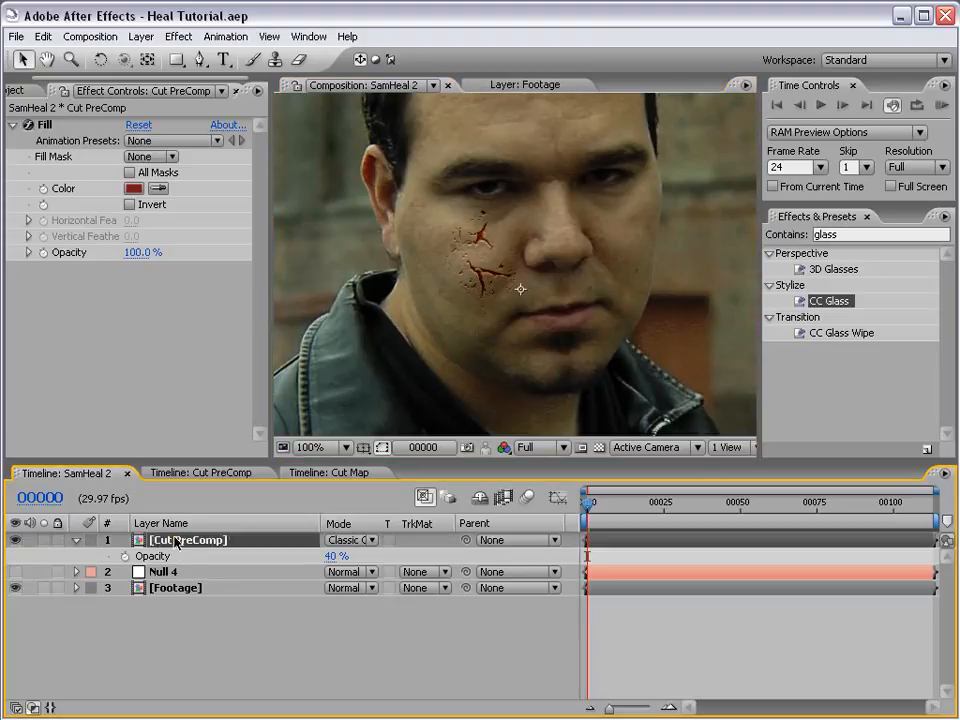
key(ctrl+d)
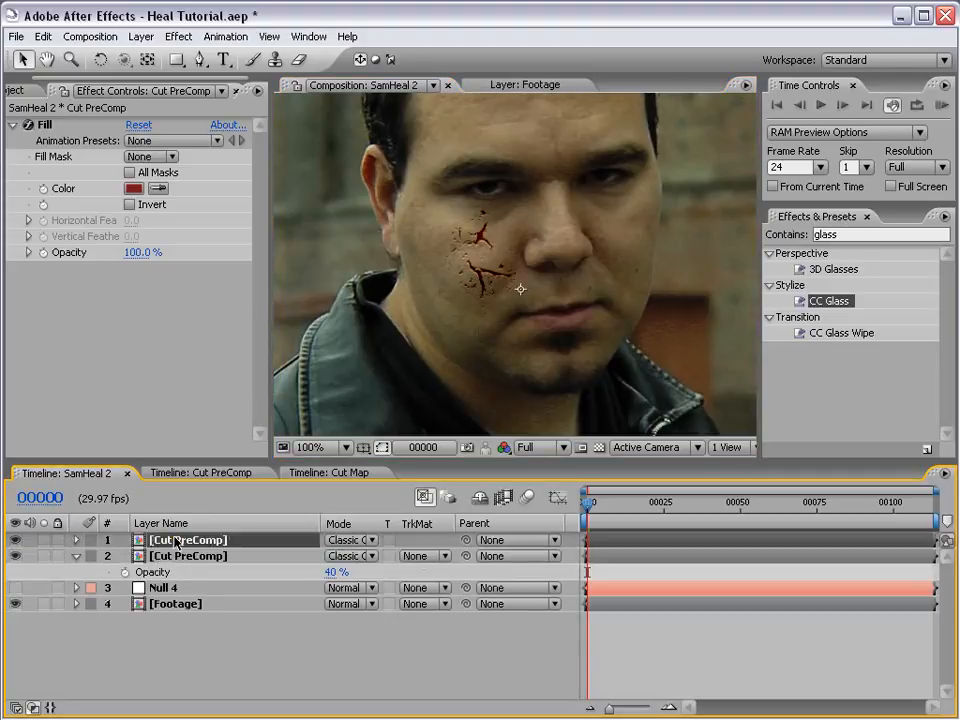
click(180, 37)
mouse_move(224, 195)
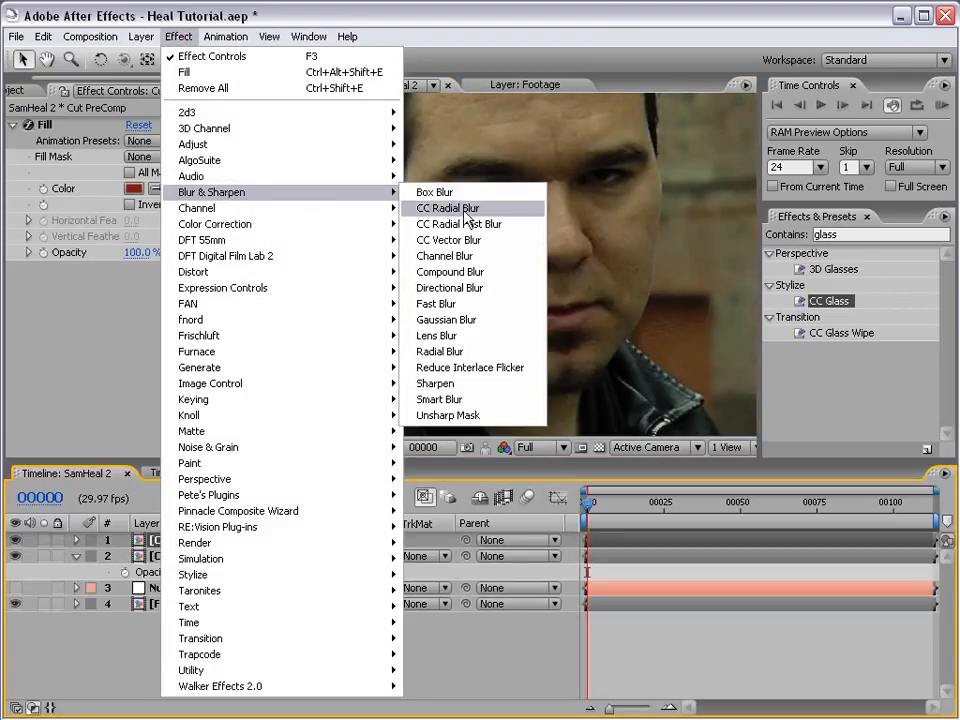
click(442, 304)
key(period)
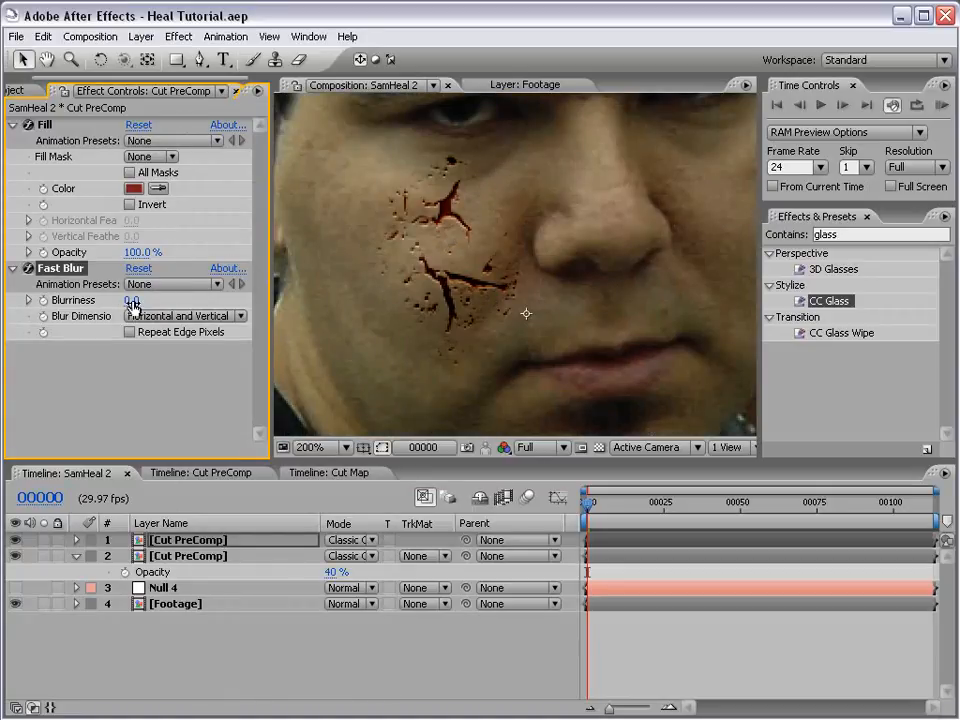
drag(131, 300, 142, 300)
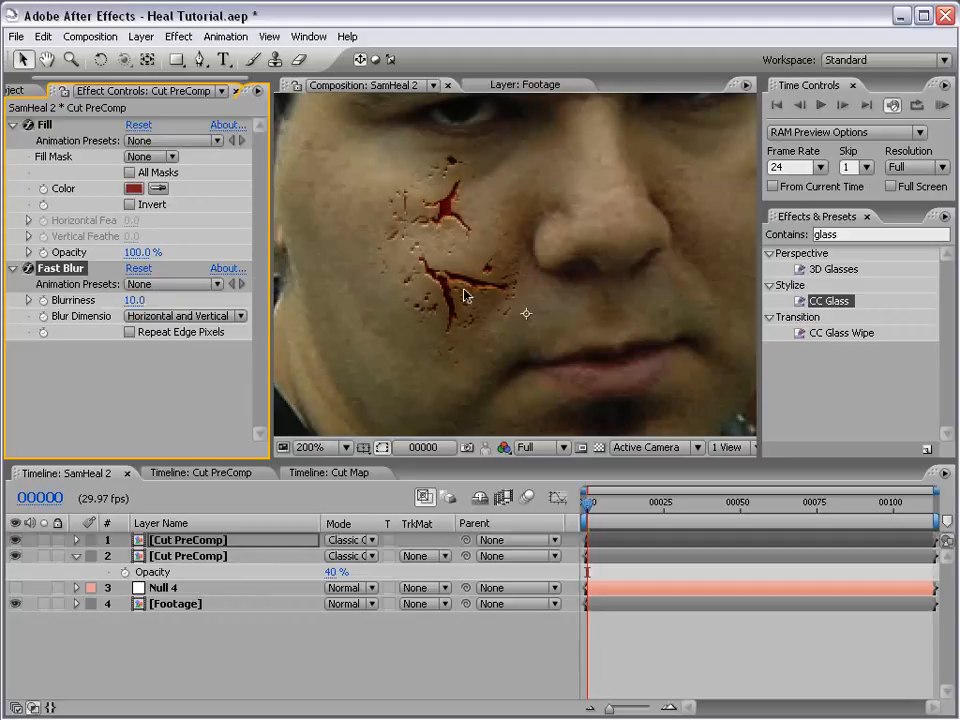
key(ctrl+s)
Add Curves to the upper Cut PreComp layer, bow its Alpha curve upward, and review the wound in an enlarged composition view
click(180, 36)
mouse_move(238, 235)
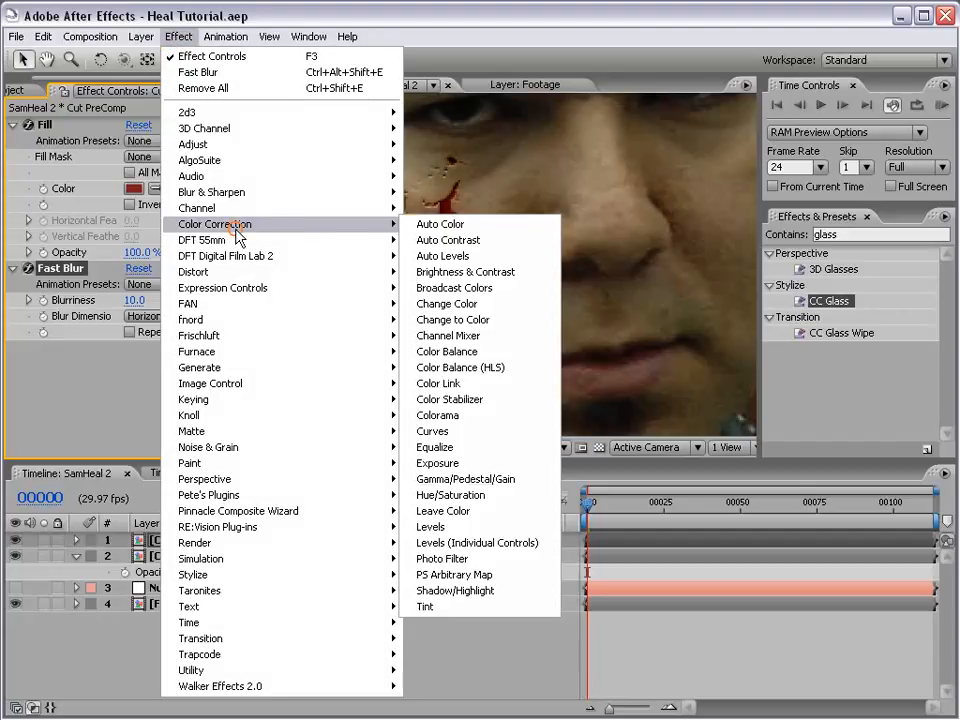
click(462, 431)
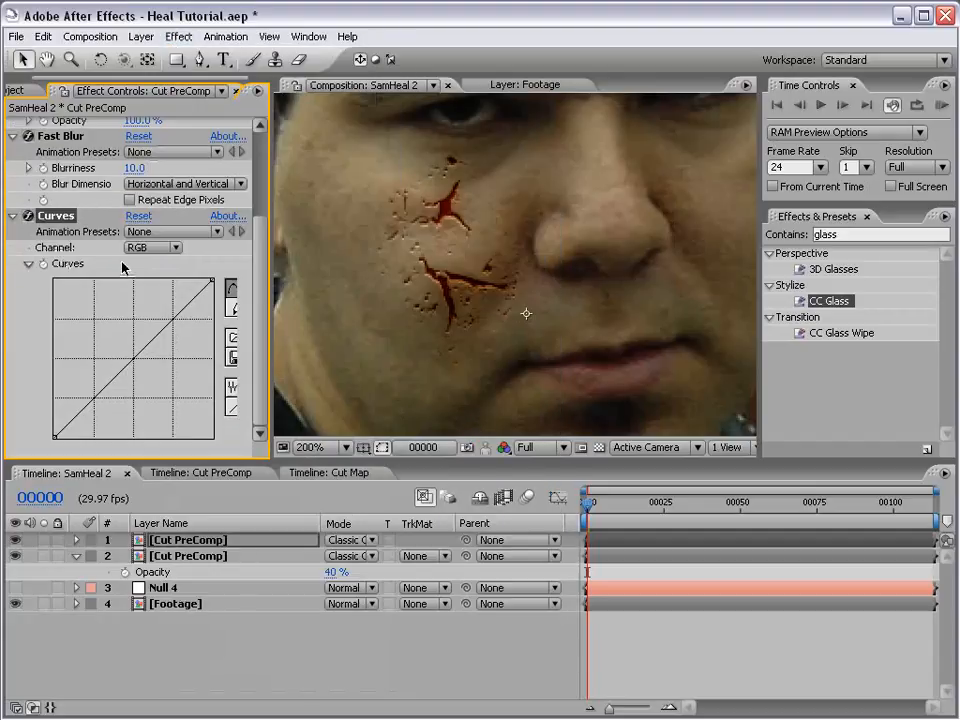
click(152, 251)
click(157, 314)
drag(142, 363, 113, 339)
key(grave)
scroll(521, 377, down, 1)
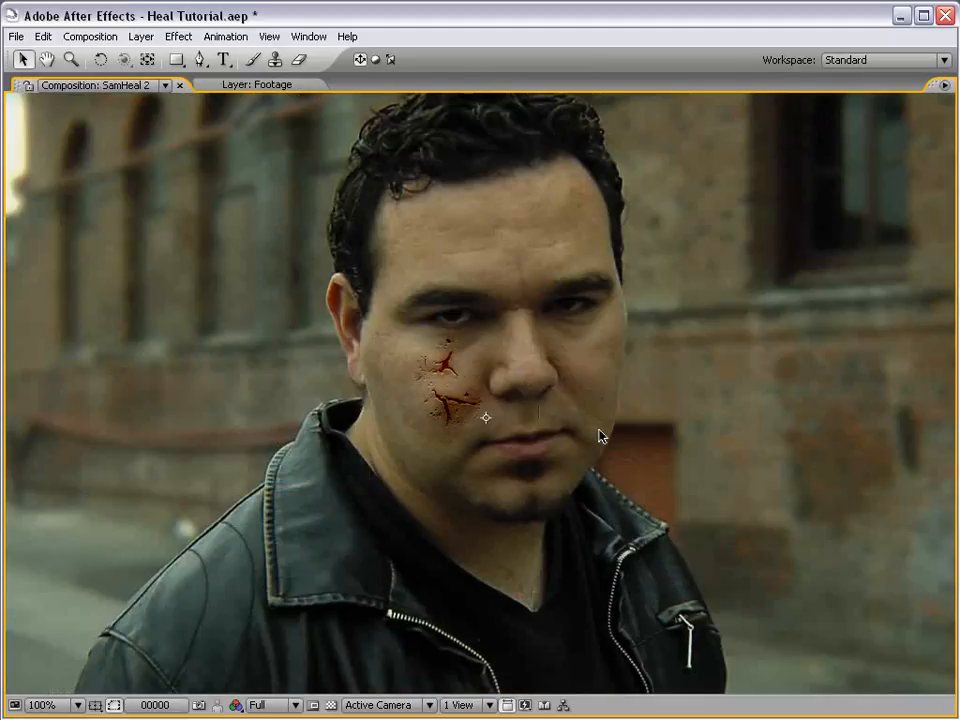
key(grave)
scroll(511, 328, up, 1)
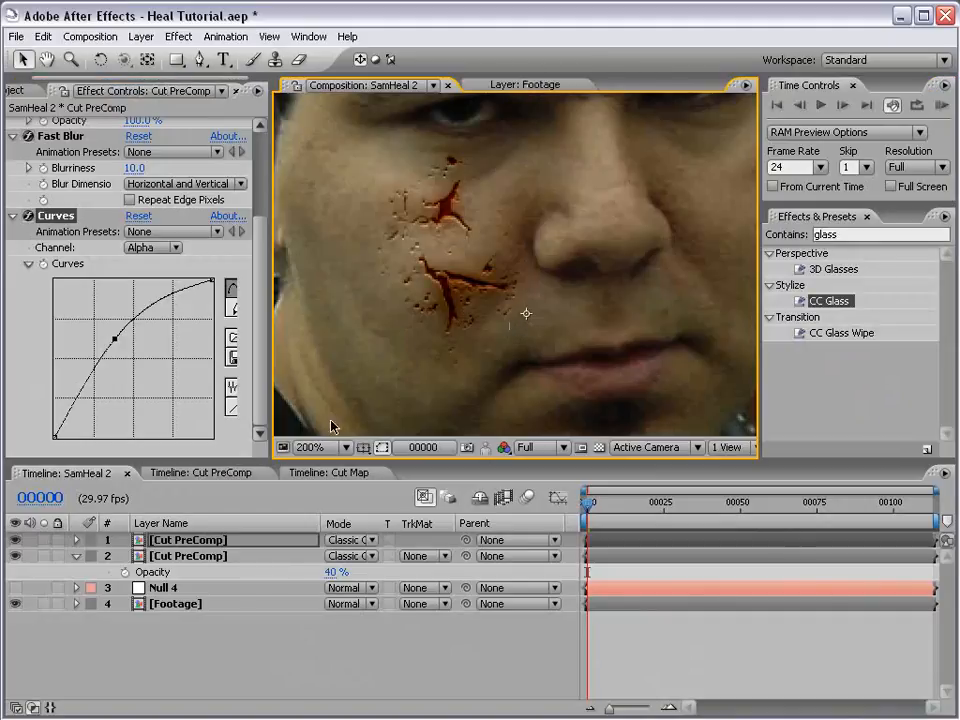
Apply Fast Blur to the lower Cut PreComp layer with a blurriness of 1
click(188, 556)
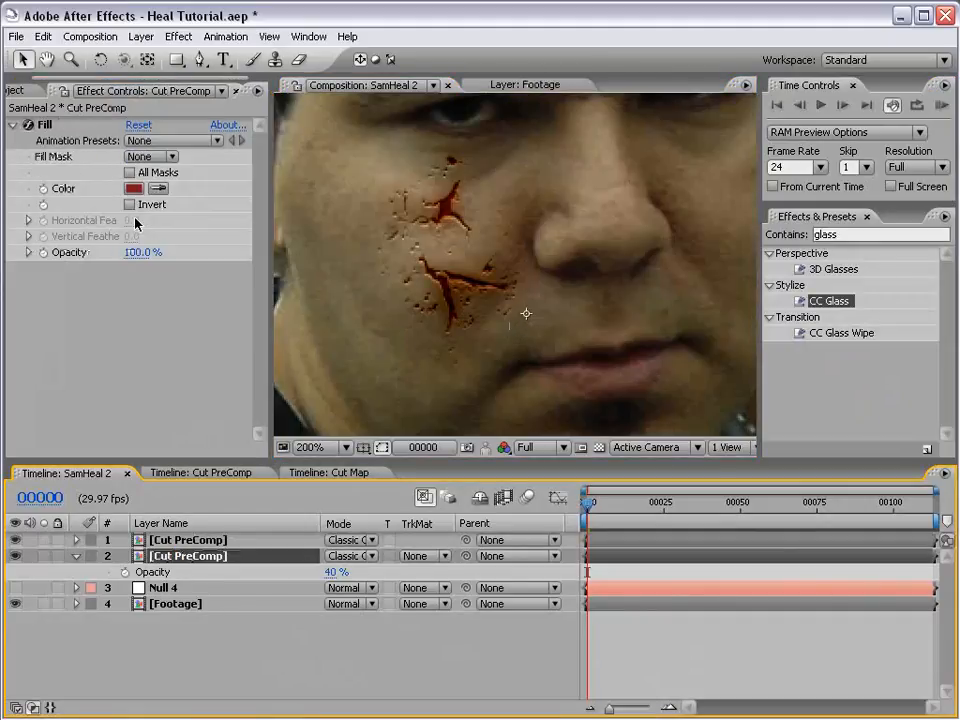
click(182, 36)
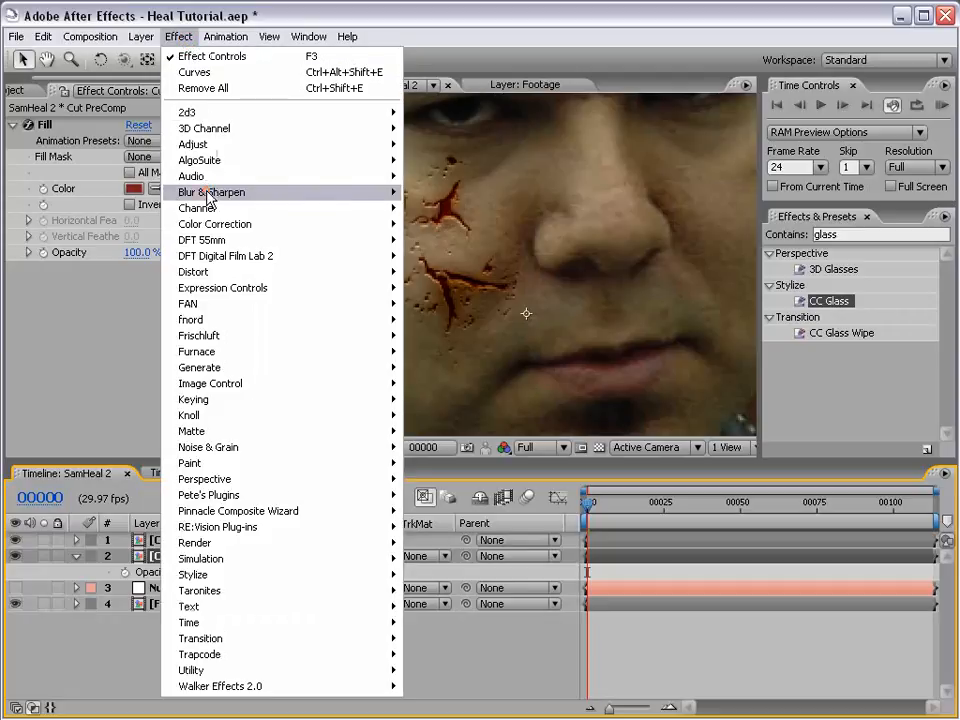
mouse_move(231, 192)
click(437, 303)
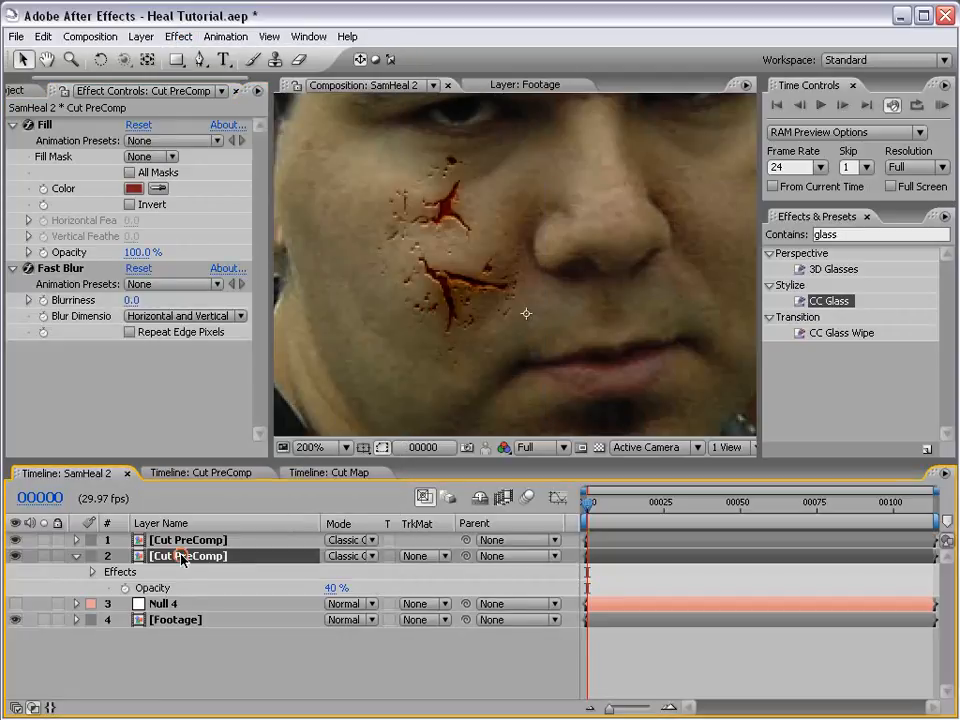
click(131, 300)
text(1)
key(Return)
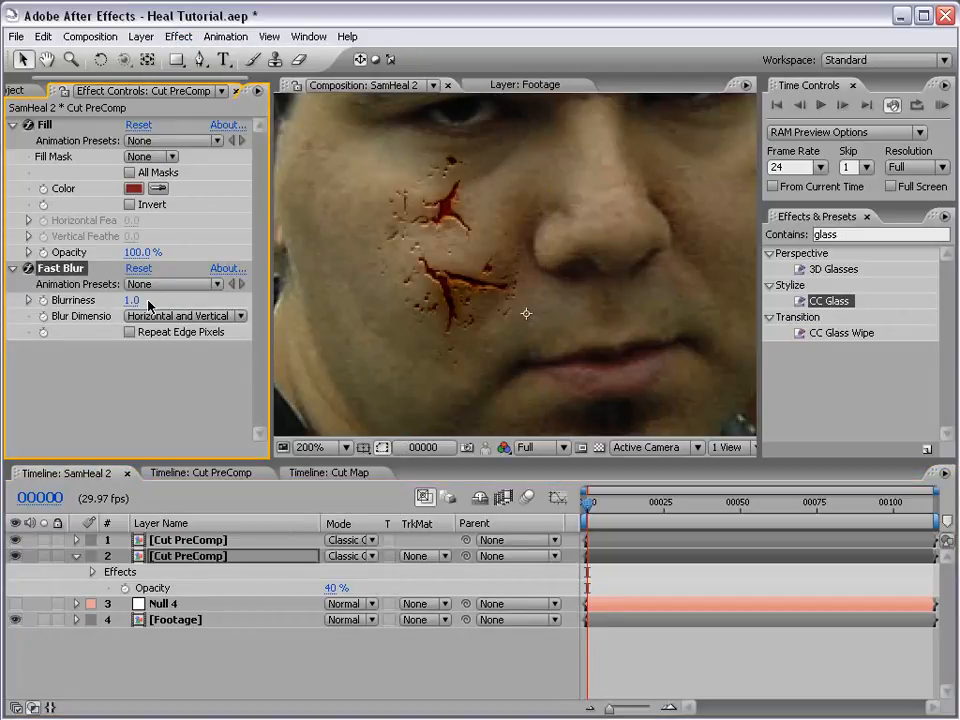
Examine the blurred wound at several magnifications and in an enlarged composition view
key(period)
key(comma)
key(comma)
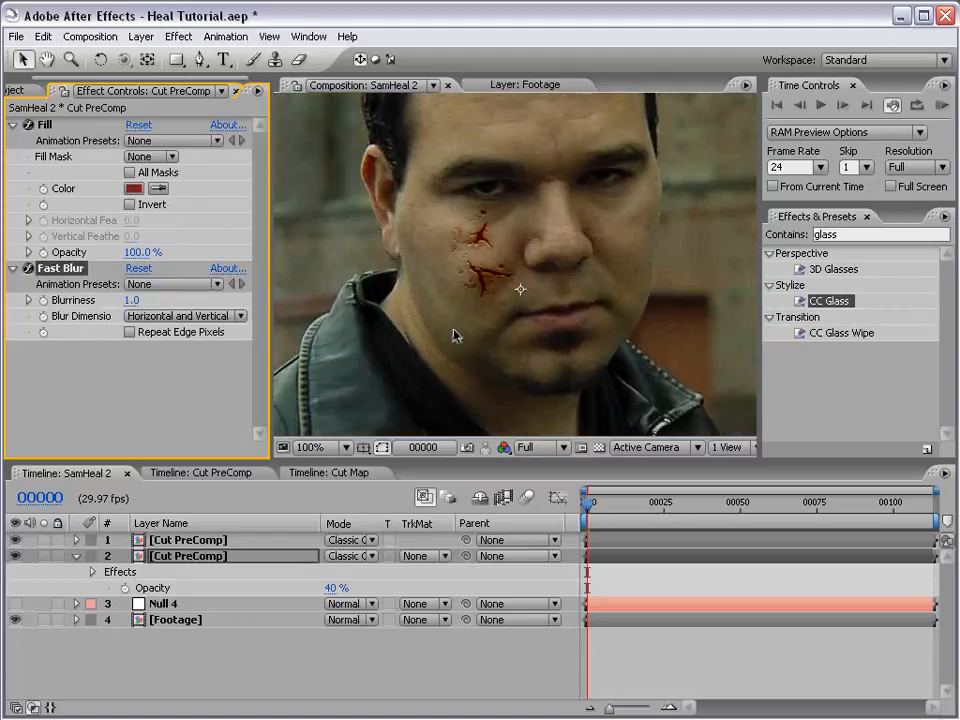
key(grave)
key(period)
key(comma)
key(grave)
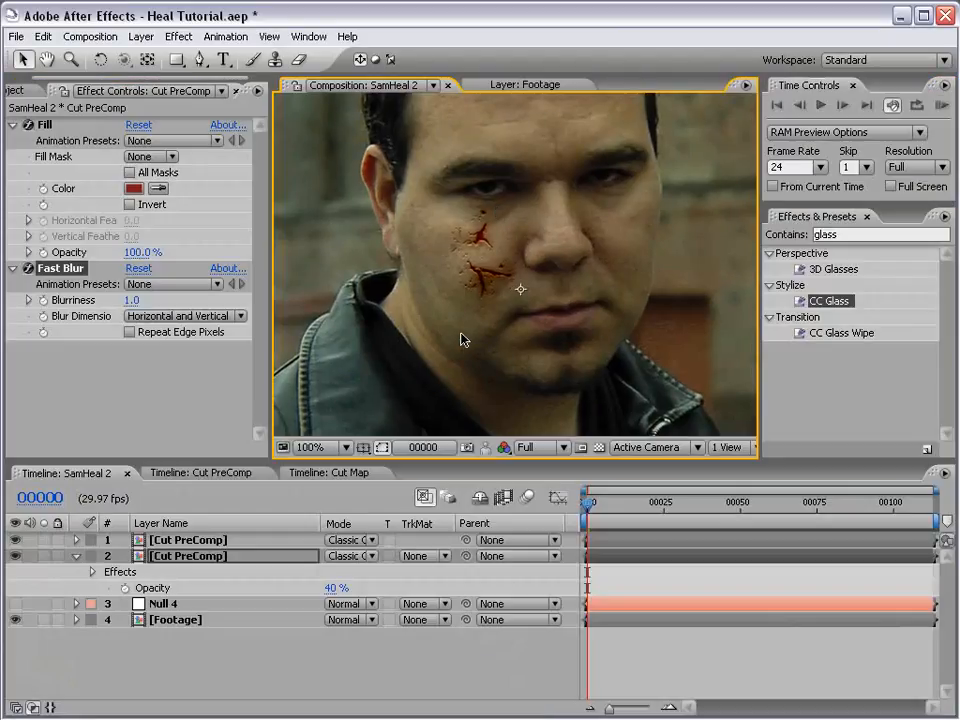
Try a CC Glass height of 3 on the Footage layer while viewing the wound up close
click(174, 621)
click(46, 124)
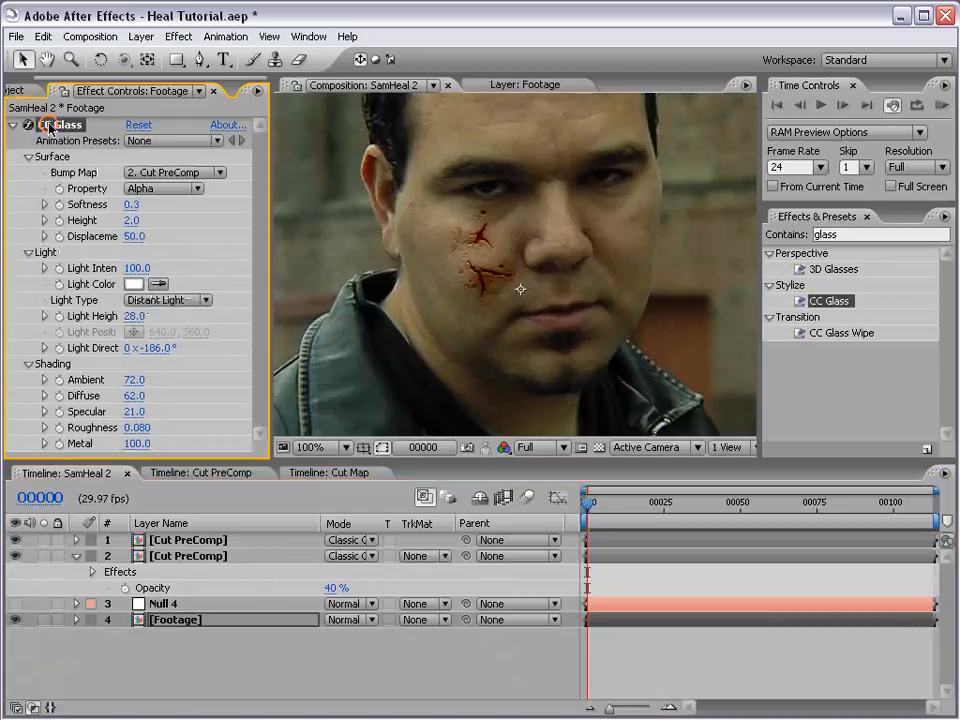
scroll(541, 290, up, 1)
click(131, 220)
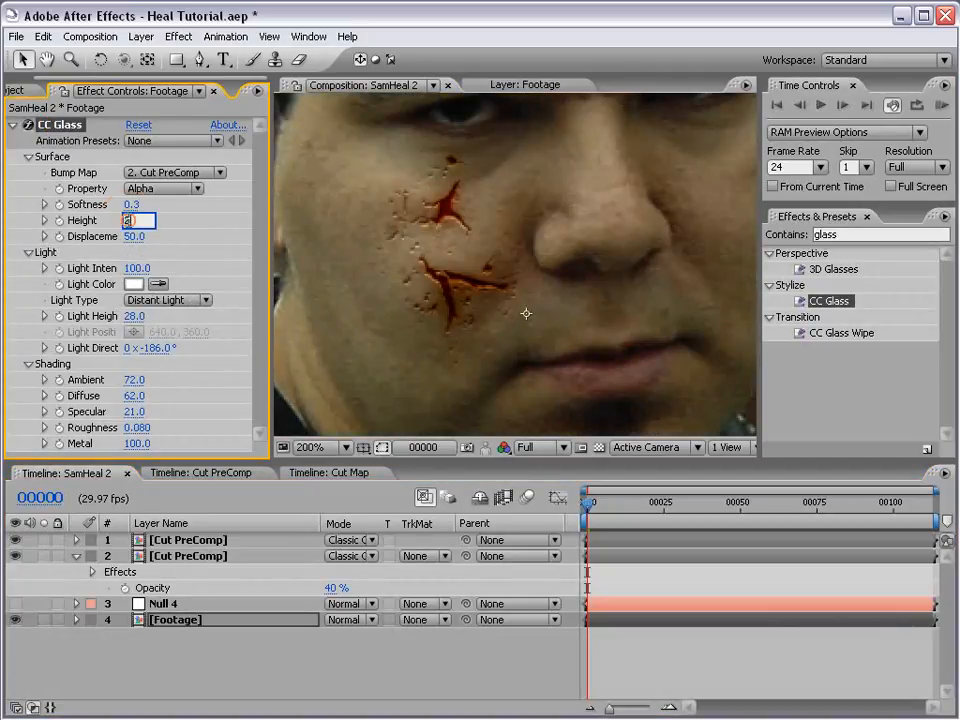
text(3)
key(Return)
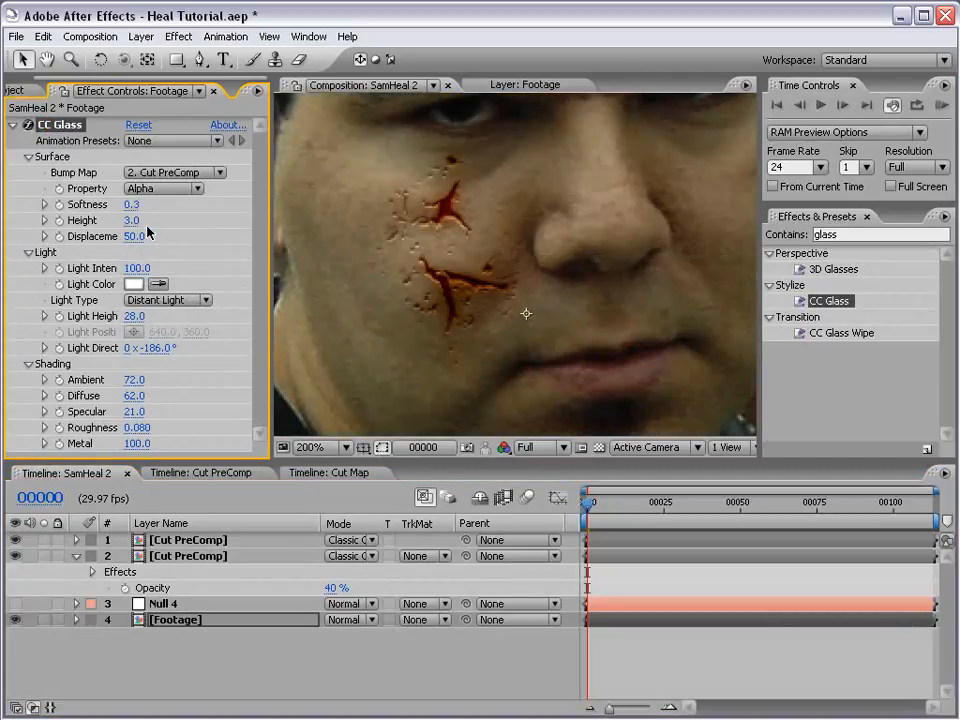
Try a stronger, softer CC Glass bump on Footage with a softness of 2 and a height of 11
click(131, 204)
click(131, 204)
text(3)
key(Return)
mouse_move(138, 205)
mouse_down()
mouse_move(140, 218)
mouse_move(158, 214)
mouse_move(135, 216)
mouse_up()
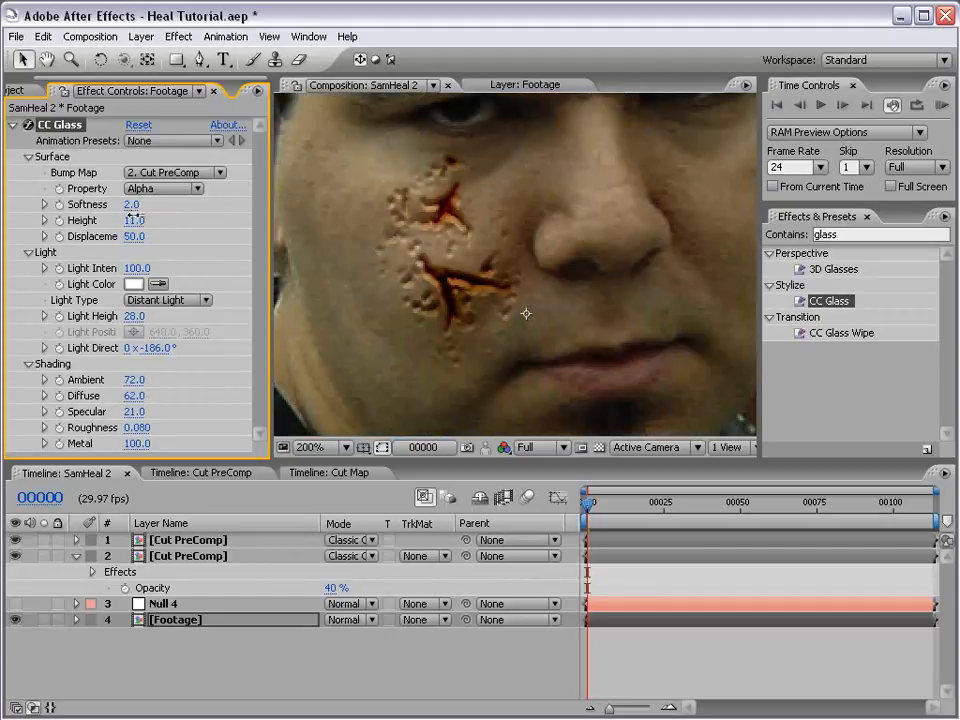
Set the Footage layer's CC Glass height to 2 and softness to 0.5, and review the wound in an enlarged composition view
click(135, 221)
text(2)
key(Return)
click(134, 205)
text(.)
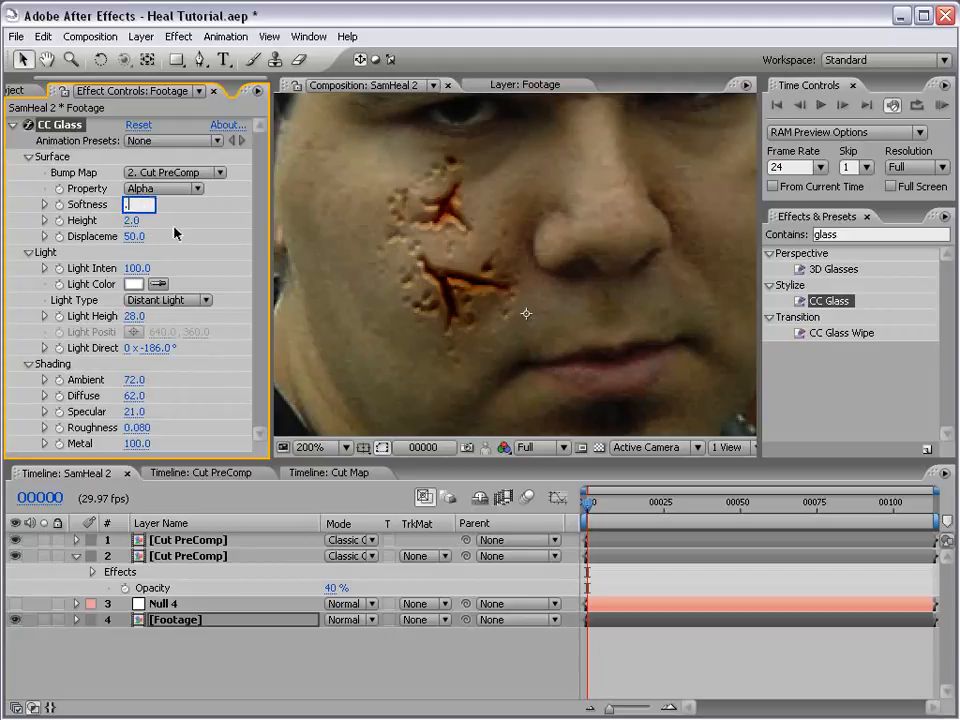
text(5)
key(Return)
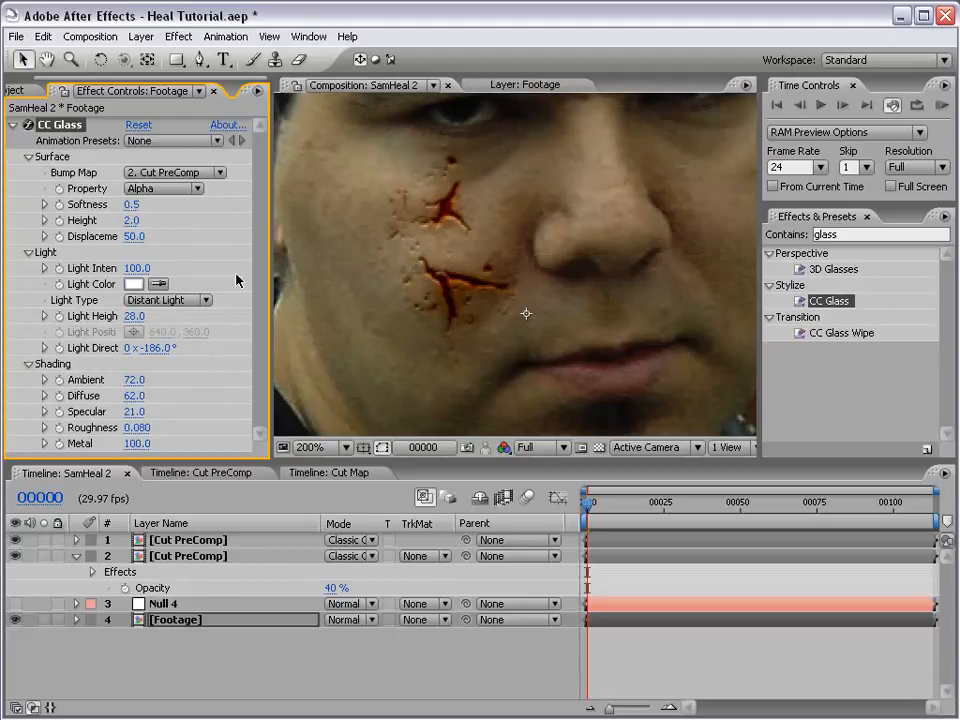
key(grave)
key(comma)
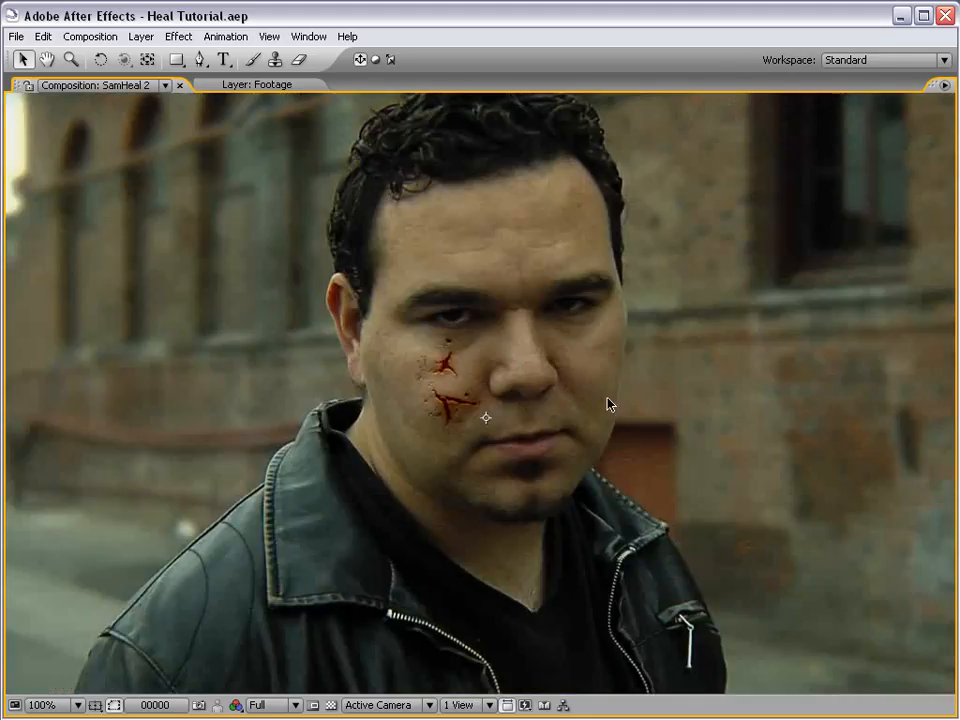
key(grave)
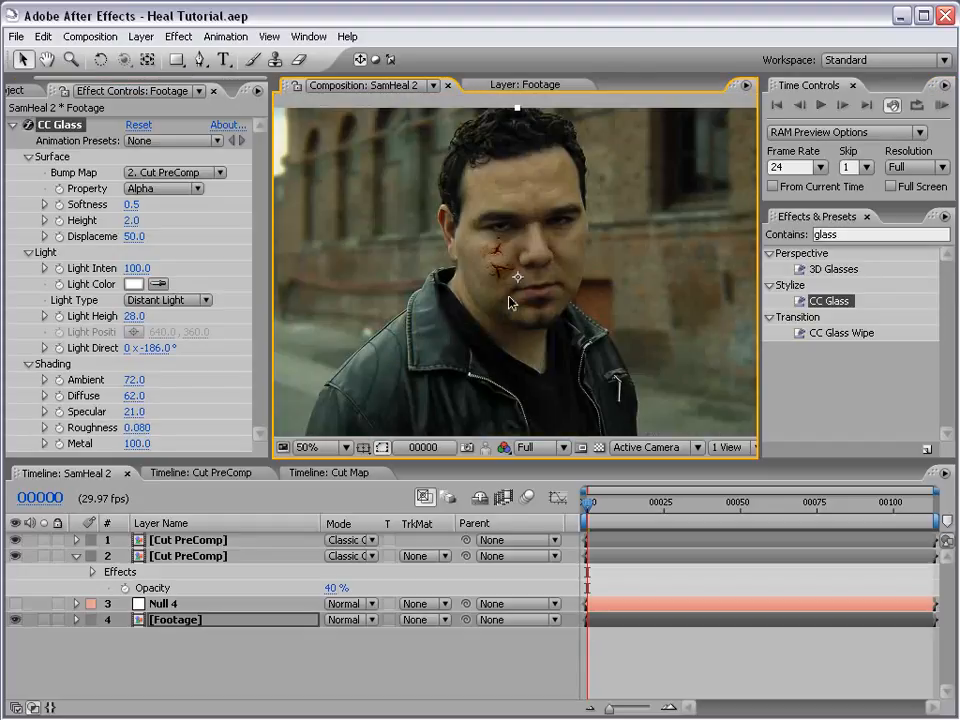
Check the wound at frame 80, inspect the Cut Map layer in Cut PreComp, and review SamHeal 2 at frame 20
drag(590, 503, 832, 512)
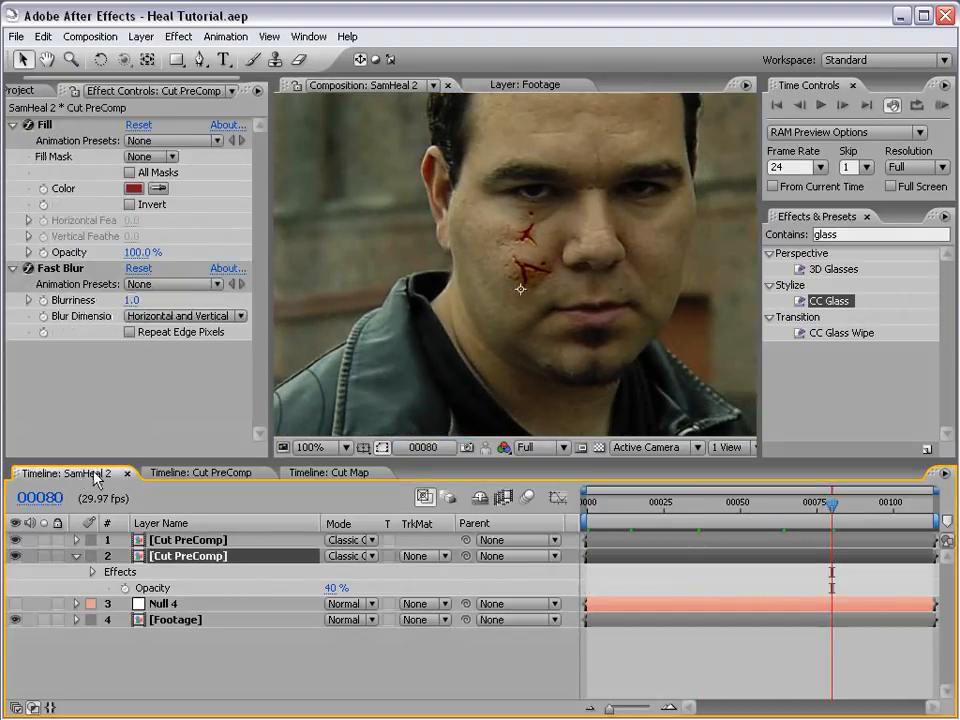
click(196, 472)
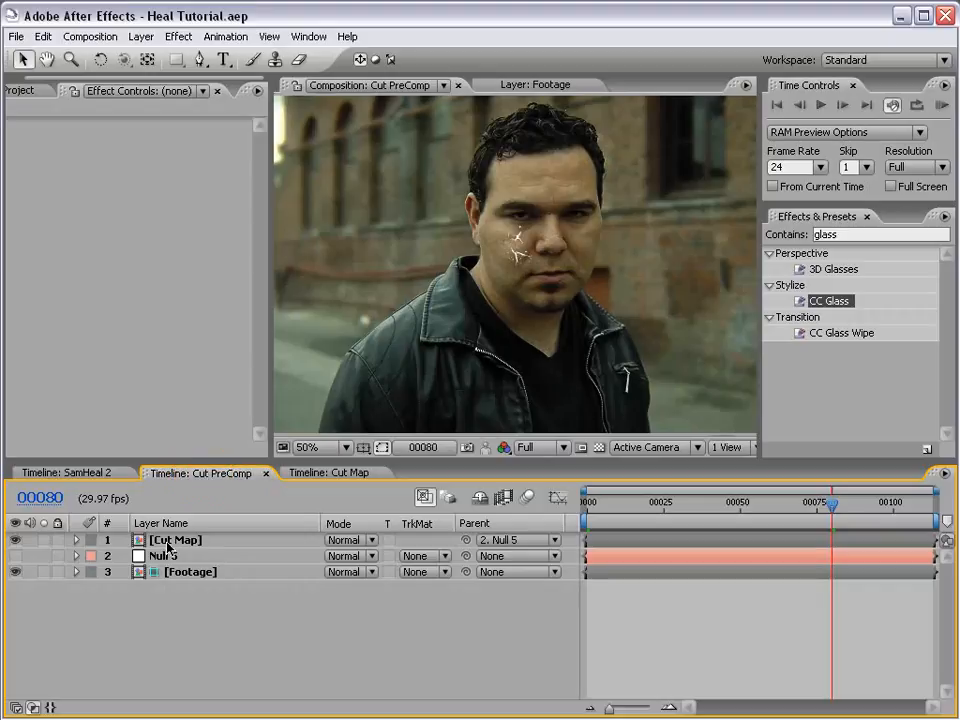
click(168, 540)
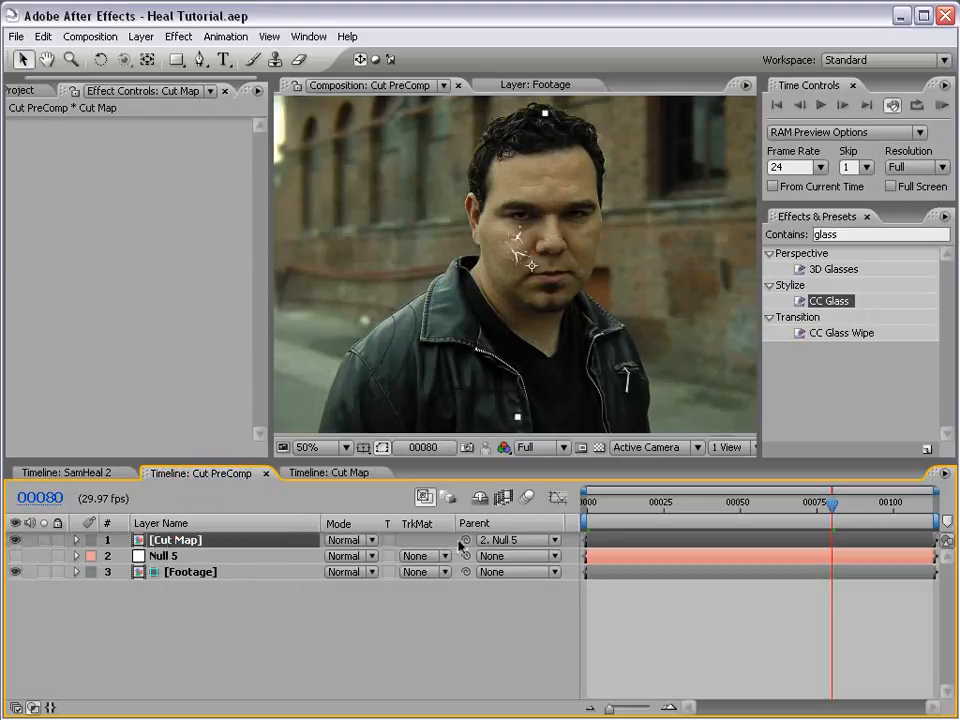
click(60, 472)
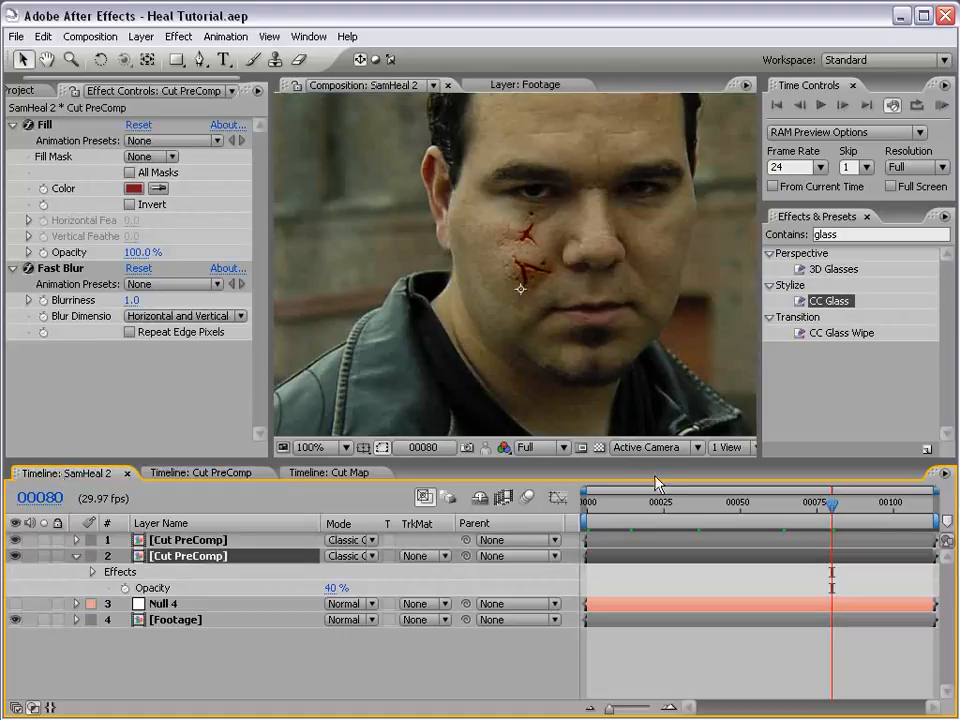
click(648, 505)
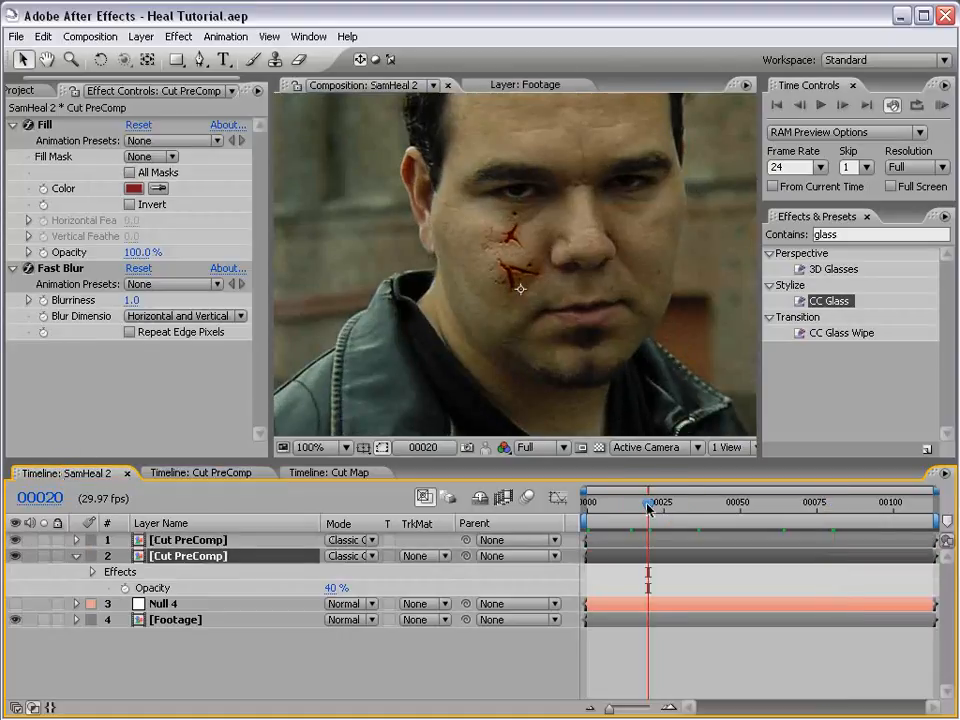
key(grave)
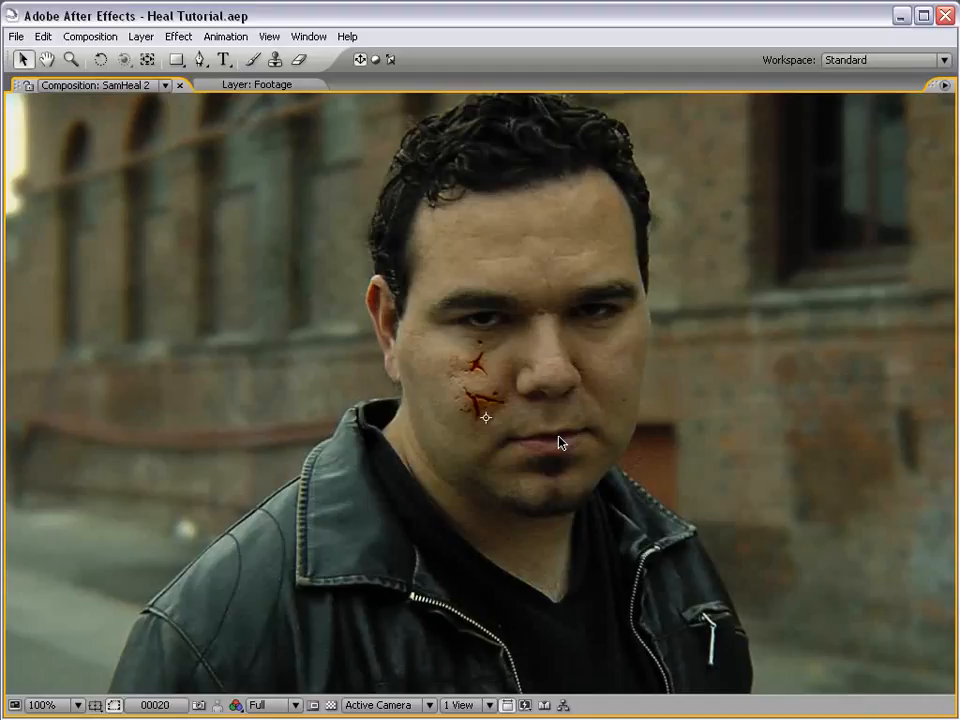
key(grave)
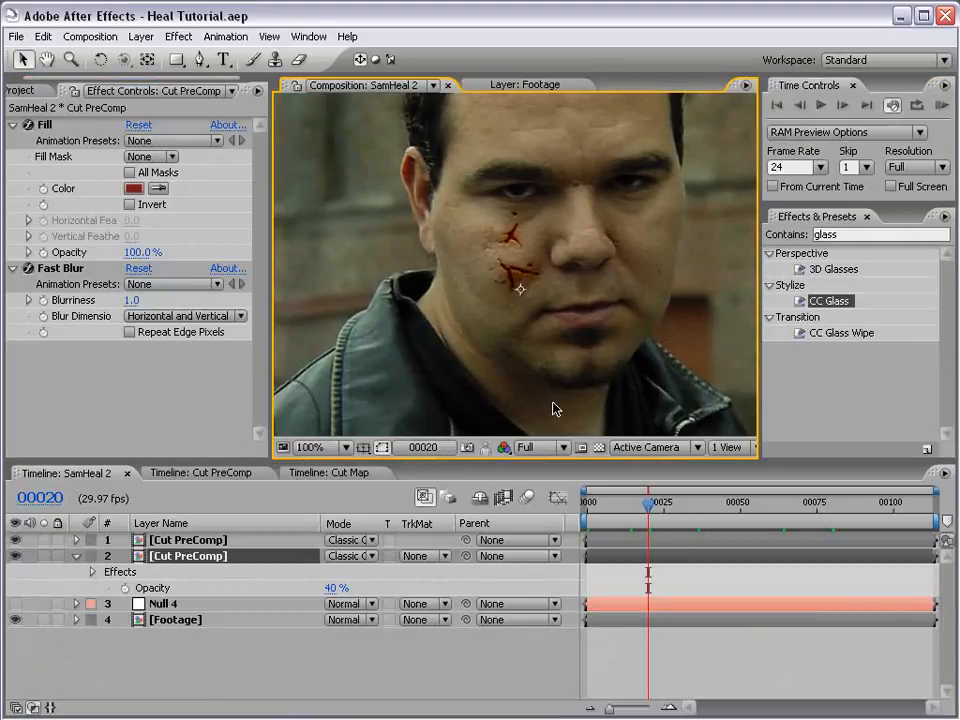
Apply the Simple Choker effect to the Cut Map layer in the Cut PreComp composition and view the cracks up close
click(195, 474)
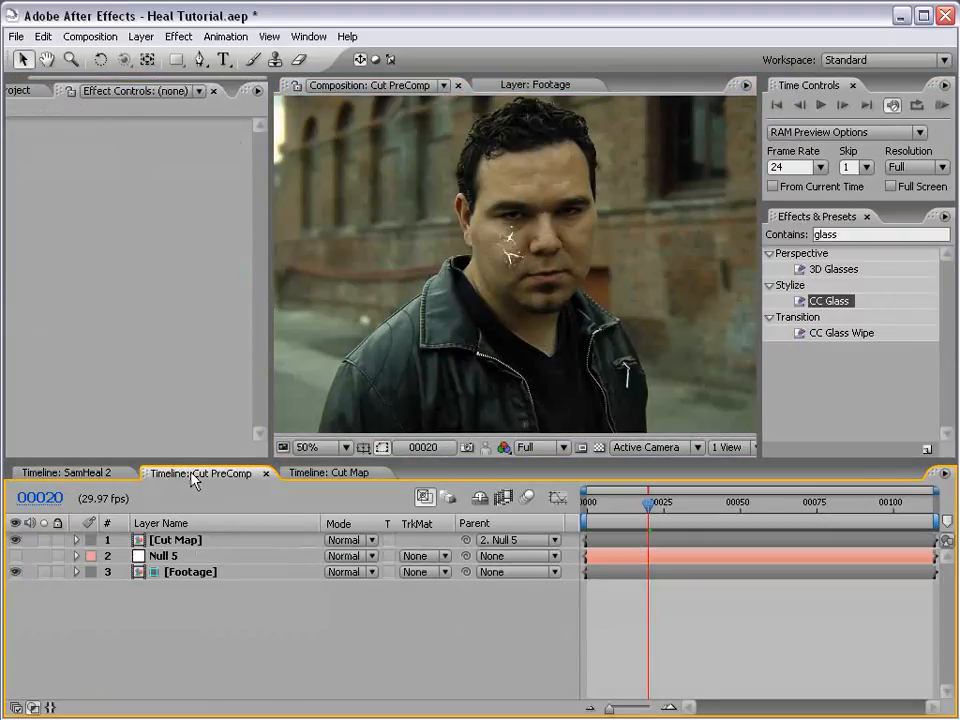
click(178, 541)
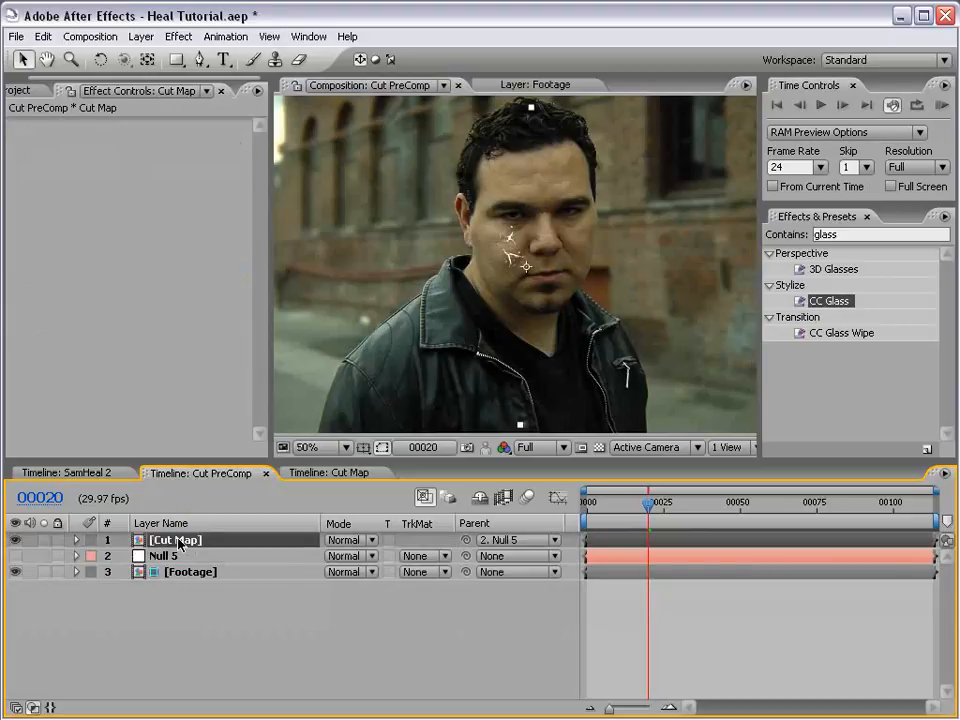
click(178, 36)
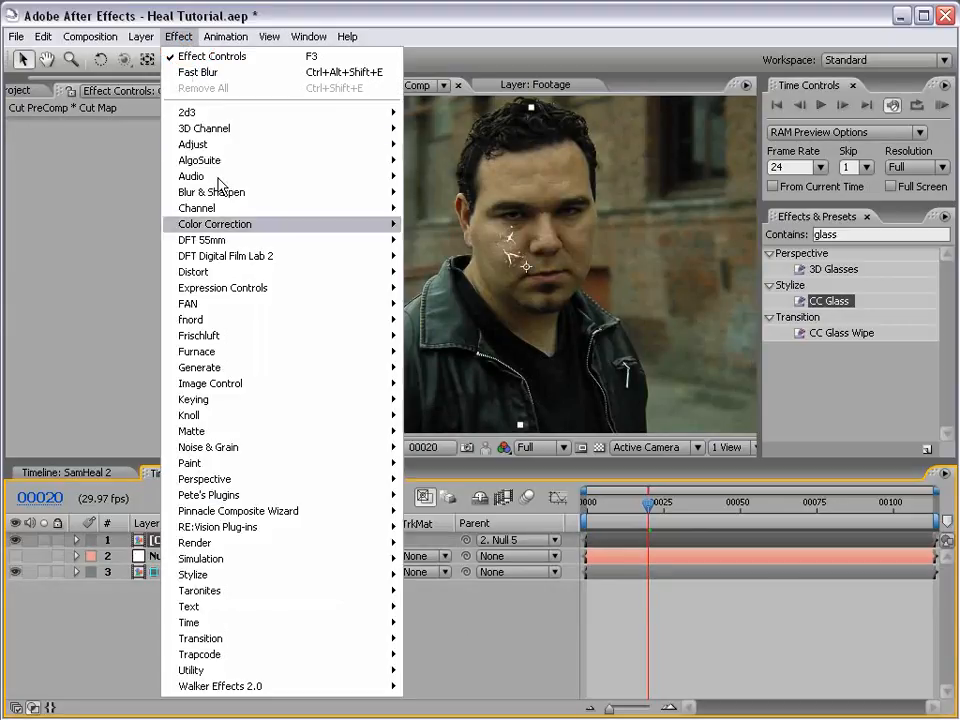
mouse_move(230, 431)
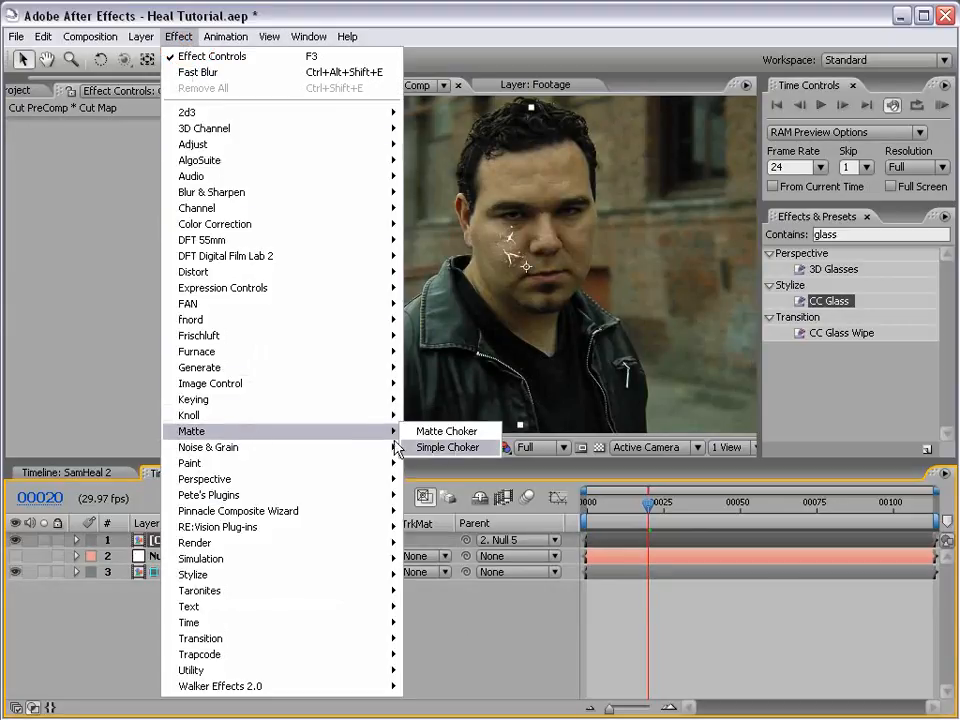
click(480, 449)
key(period)
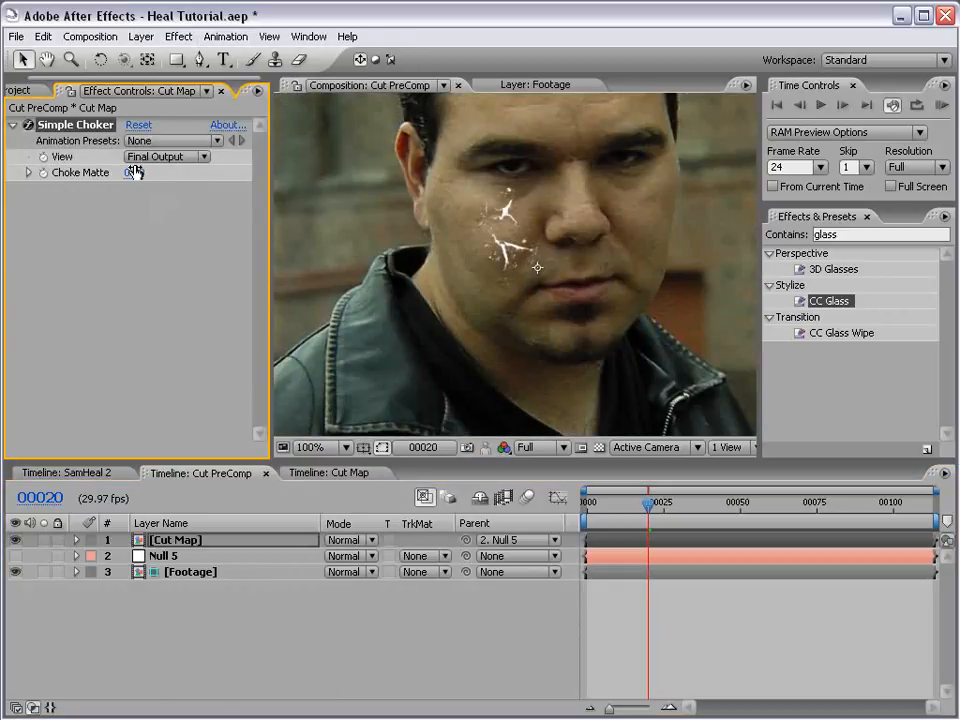
Try a Choke Matte of 1.5 on the Cut Map layer, undo it, and inspect the cracks up close
drag(134, 172, 165, 172)
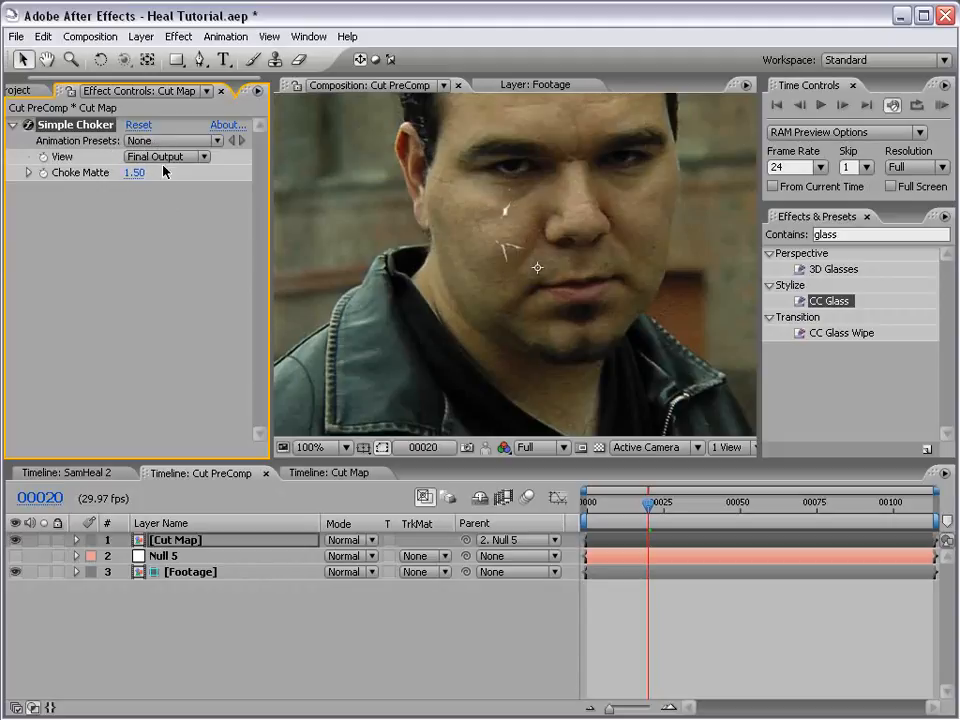
key(ctrl+z)
scroll(478, 264, up, 1)
key(space)
drag(502, 156, 506, 210)
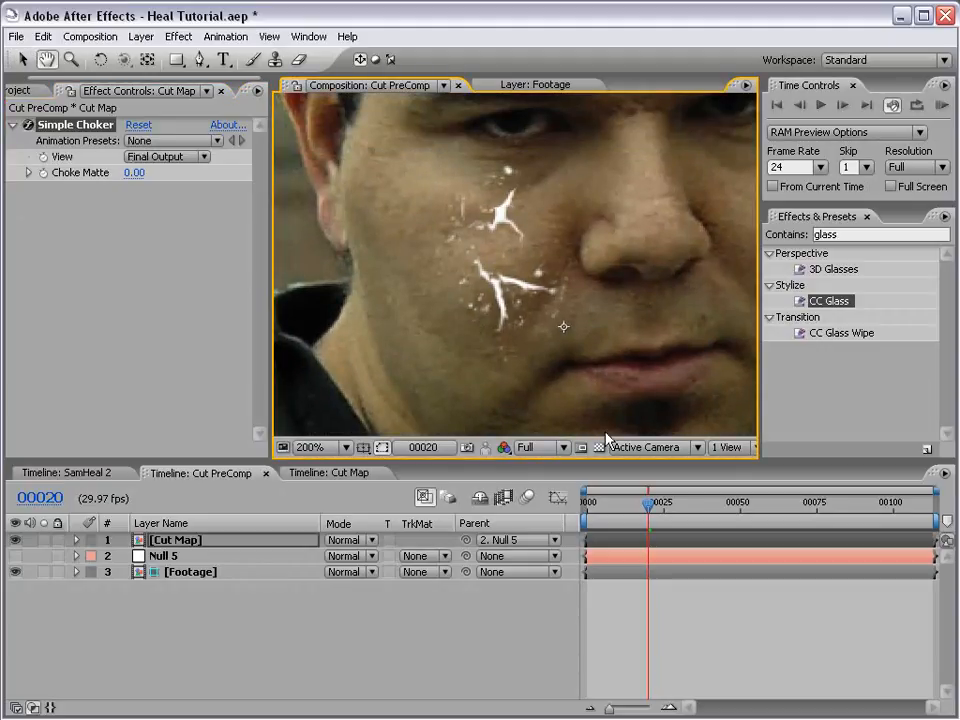
Preview the cracks and start keyframing Cut Map's Choke Matte at frame 35 with a value of 0
key(KP_0)
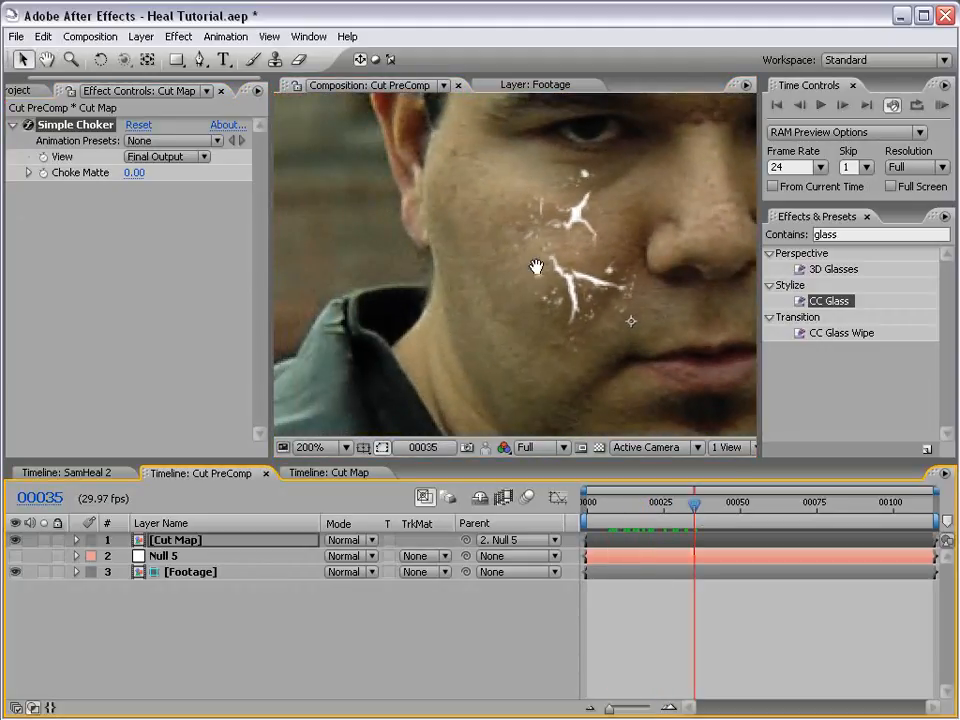
scroll(536, 267, down, 1)
drag(633, 321, 532, 302)
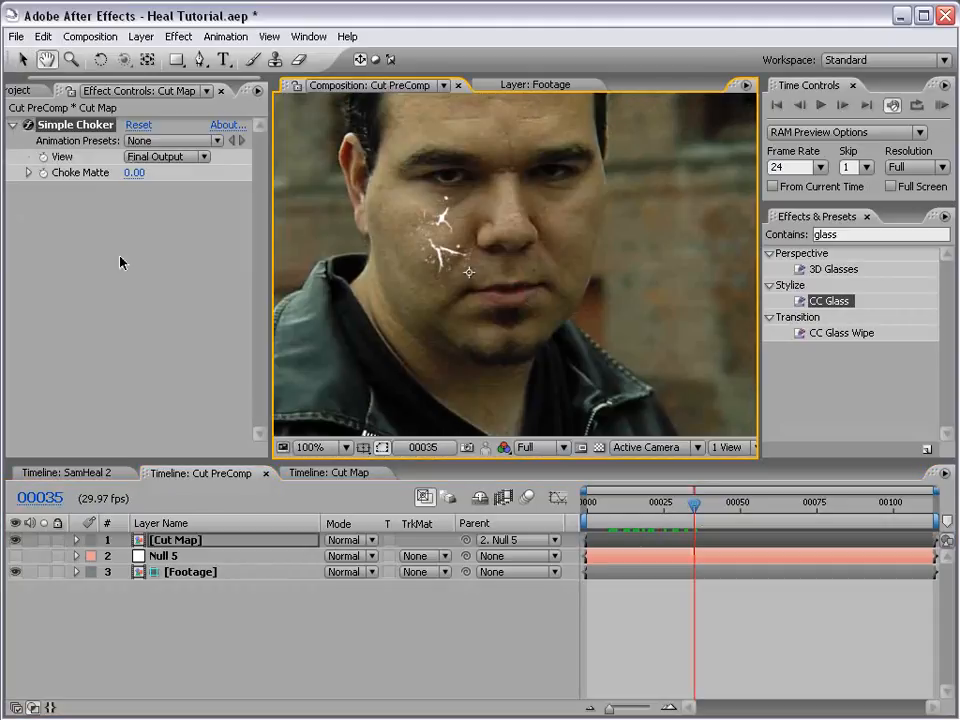
click(43, 173)
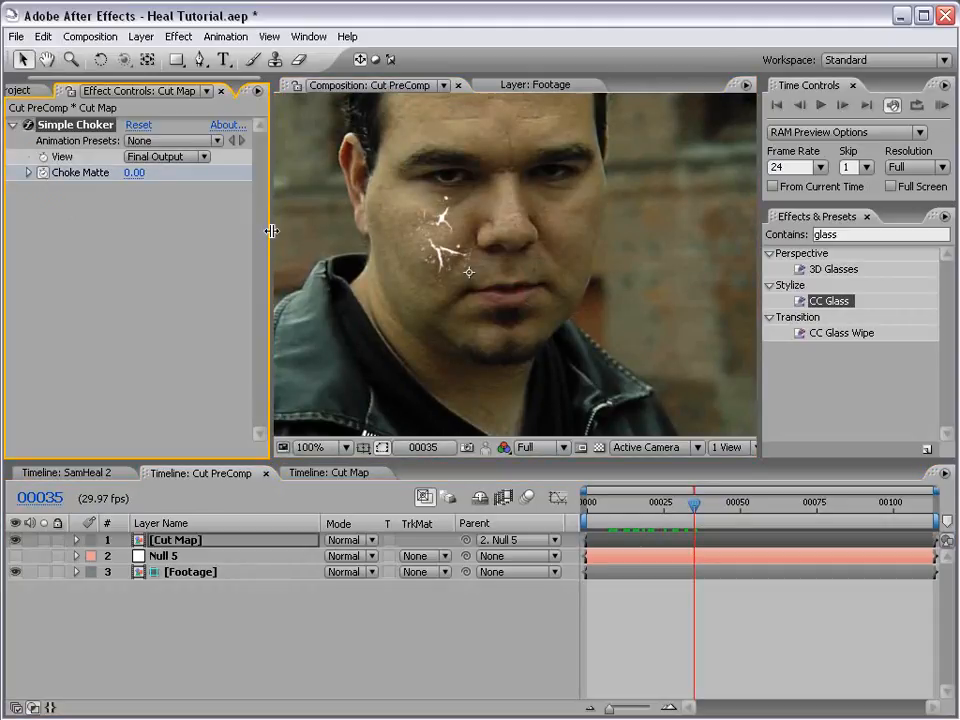
drag(271, 231, 305, 231)
Set a second Choke Matte keyframe of 5.7 at frame 79 and reveal Cut Map's keyframes in the timeline
drag(702, 527, 829, 527)
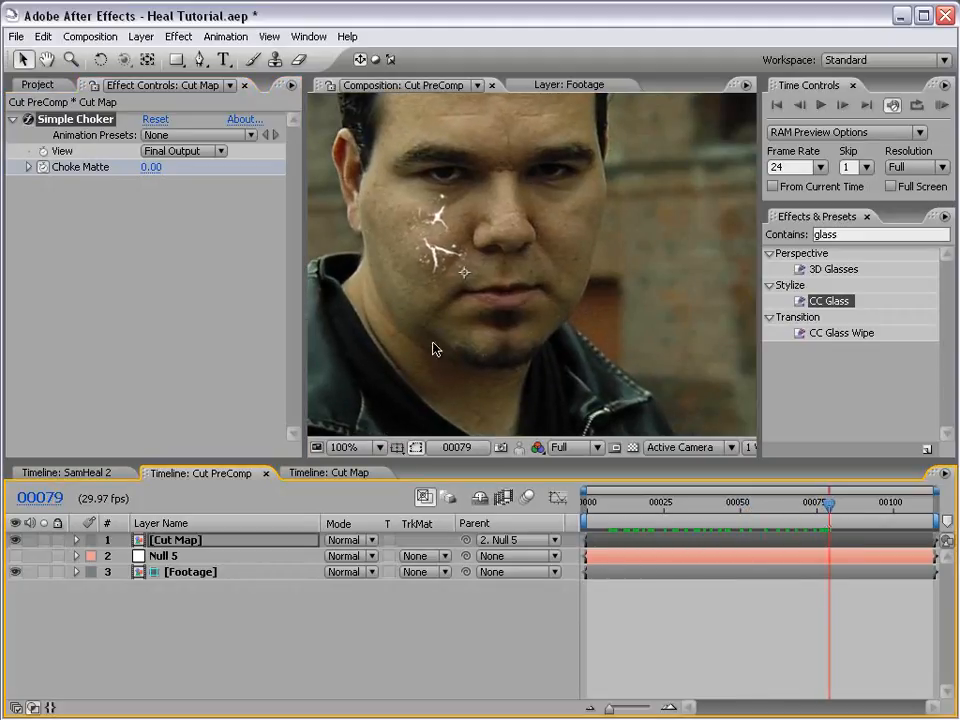
click(150, 167)
text(1)
key(Return)
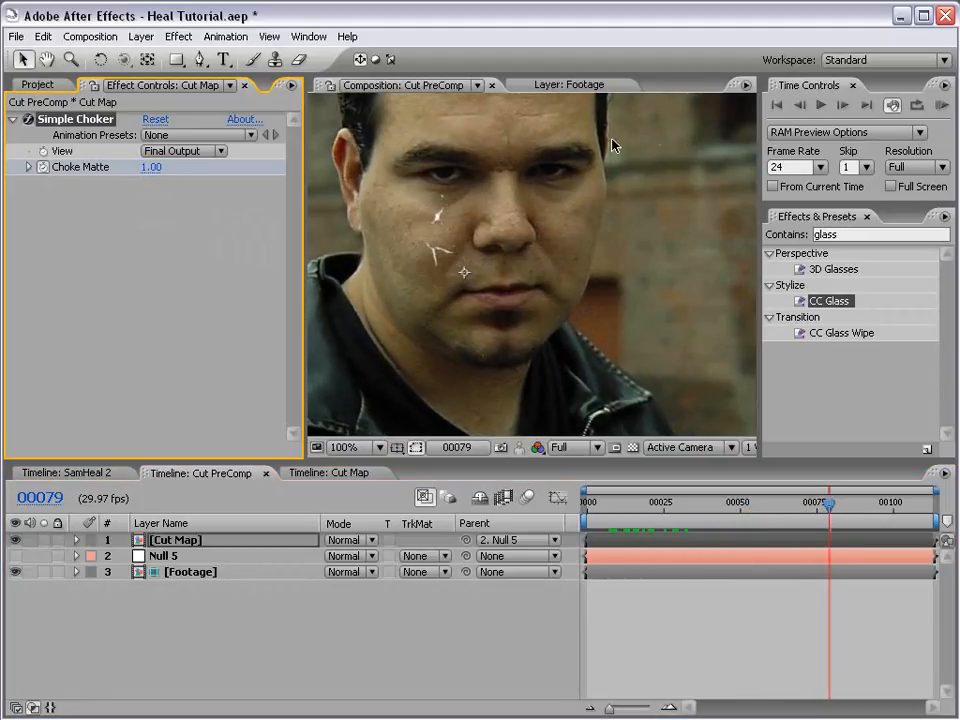
drag(152, 167, 169, 167)
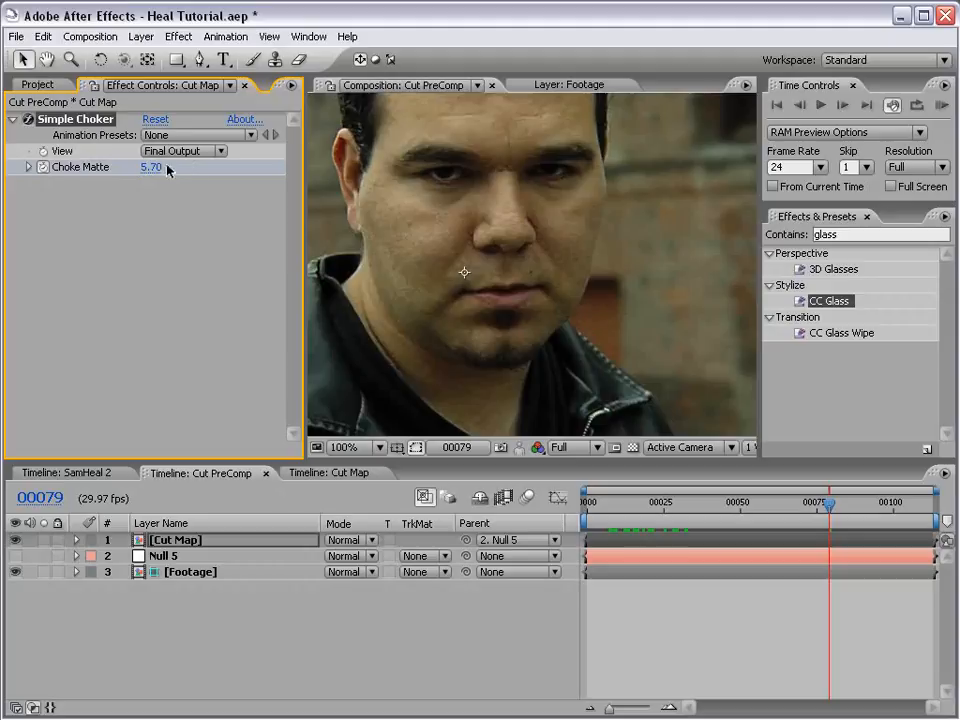
key(u)
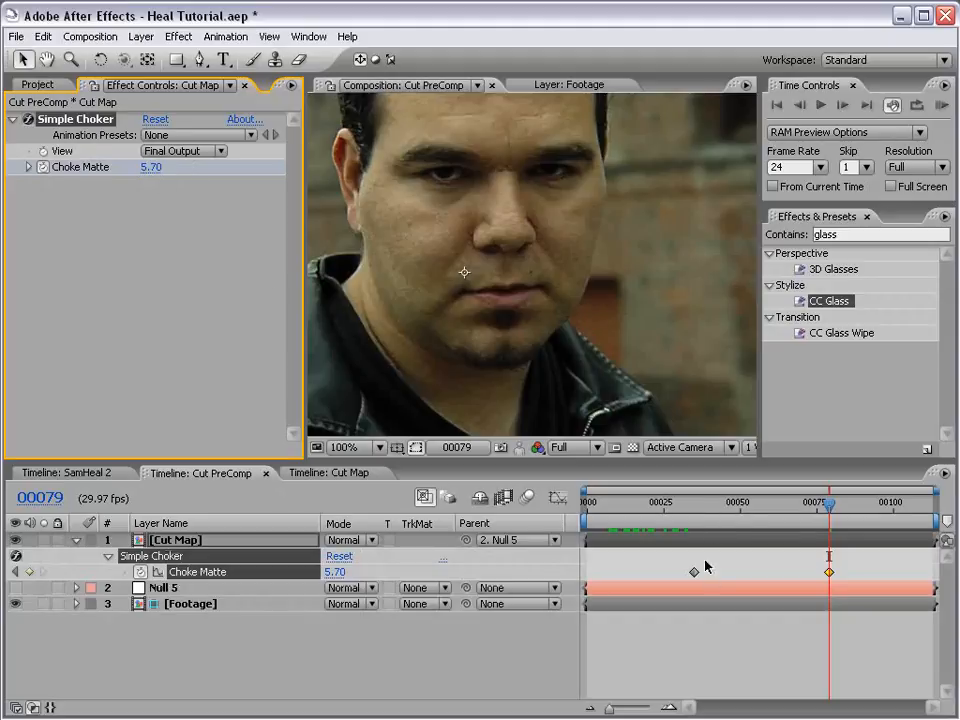
Review the shrinking cracks, add a 0.78 Choke Matte keyframe at frame 41, and move the last two keyframes to about frames 66 and 101
mouse_move(700, 507)
mouse_down()
mouse_move(692, 507)
mouse_move(756, 507)
mouse_move(694, 516)
mouse_up()
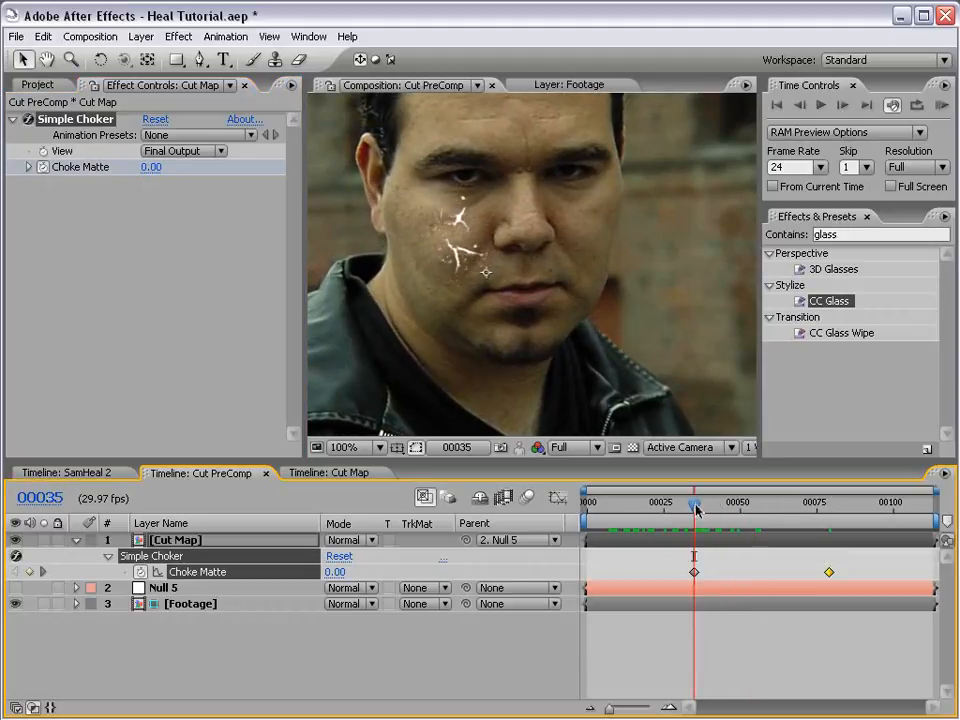
scroll(473, 250, up, 1)
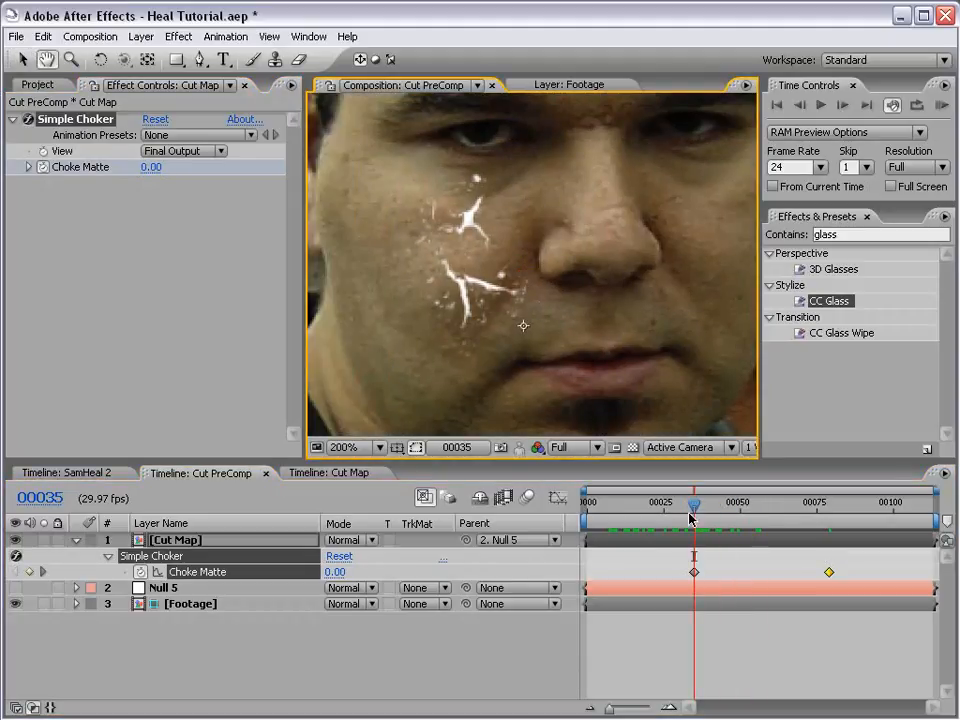
drag(694, 507, 746, 510)
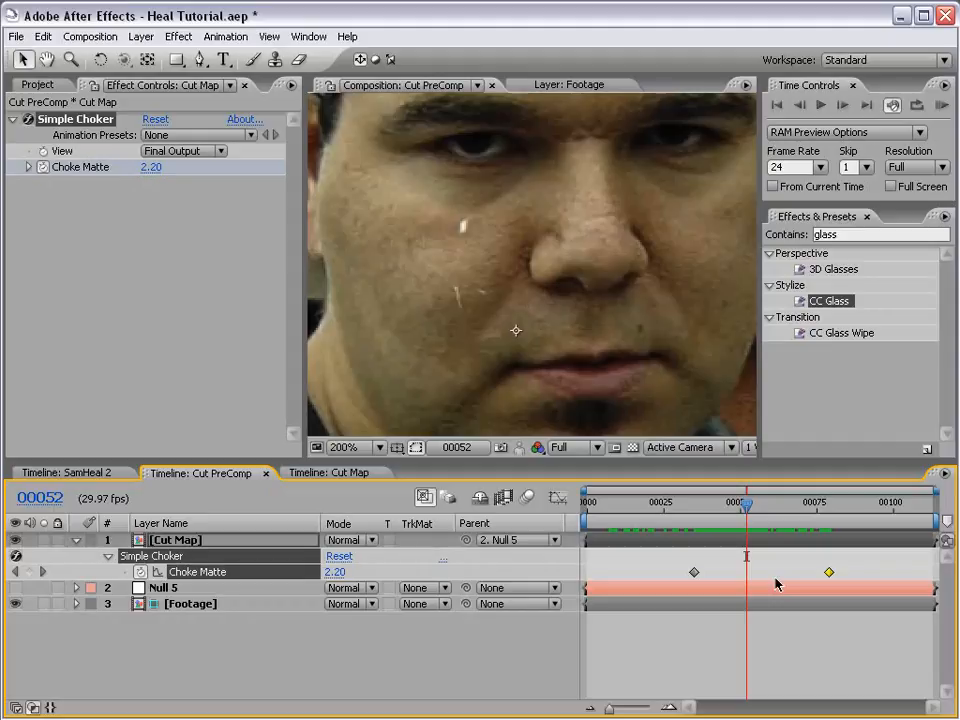
click(694, 504)
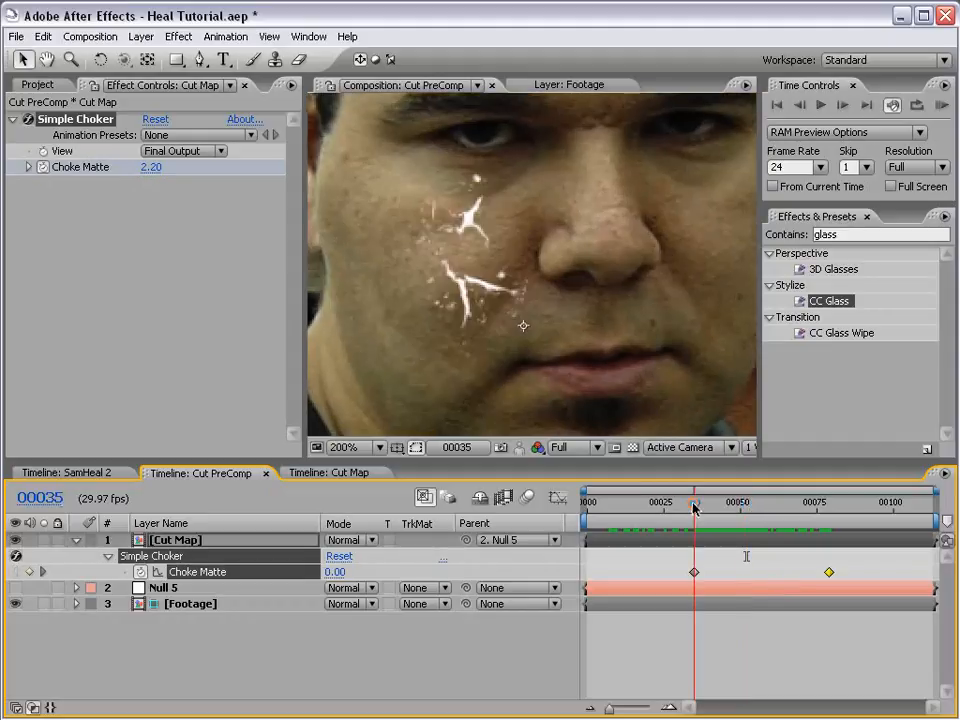
drag(694, 506, 713, 508)
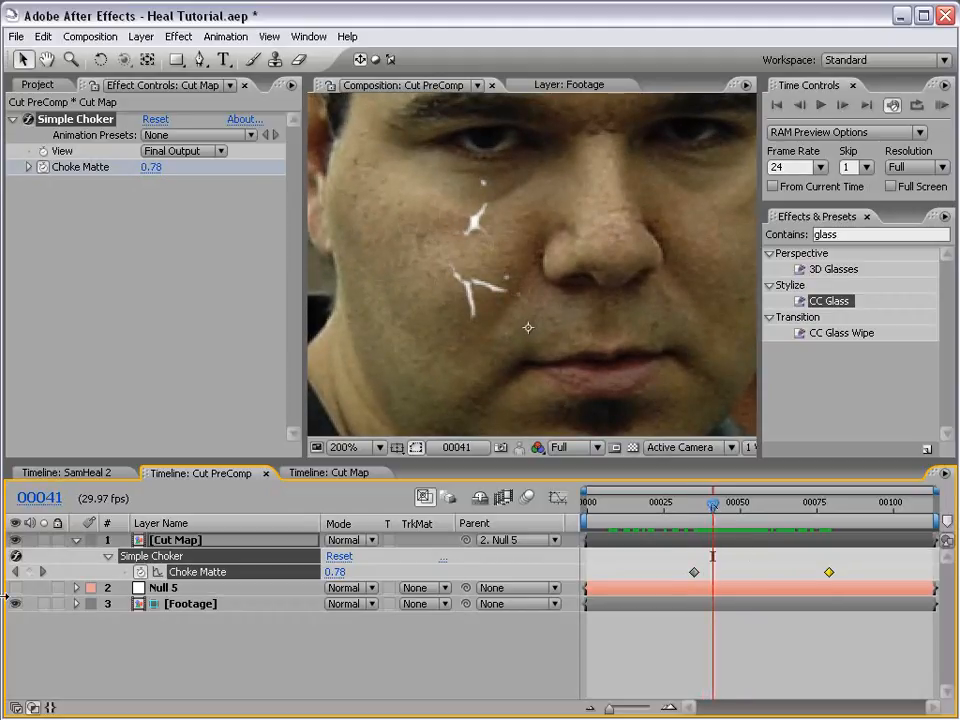
click(29, 572)
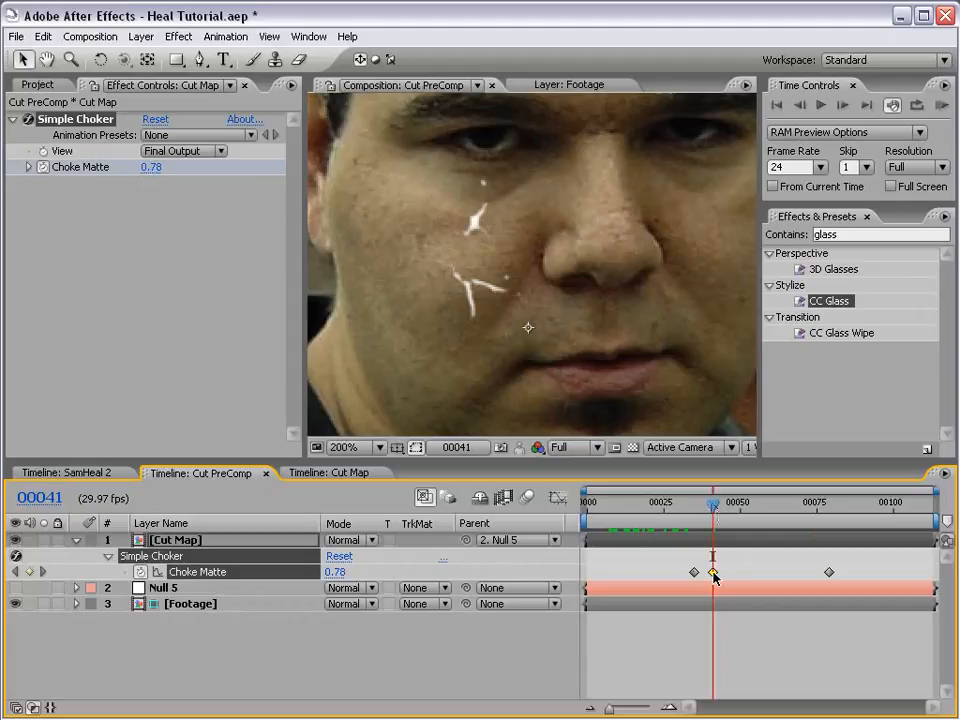
drag(713, 572, 896, 572)
click(829, 572)
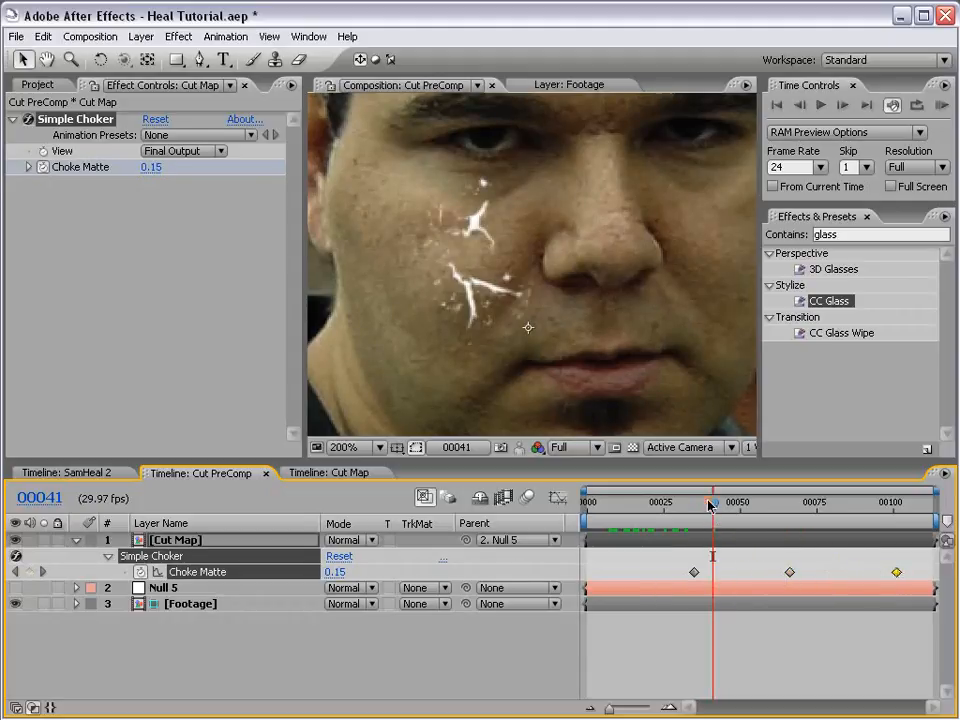
Add Choke Matte keyframes of 0.35 and 0.48, moving them to about frames 39 and 60
drag(709, 505, 740, 507)
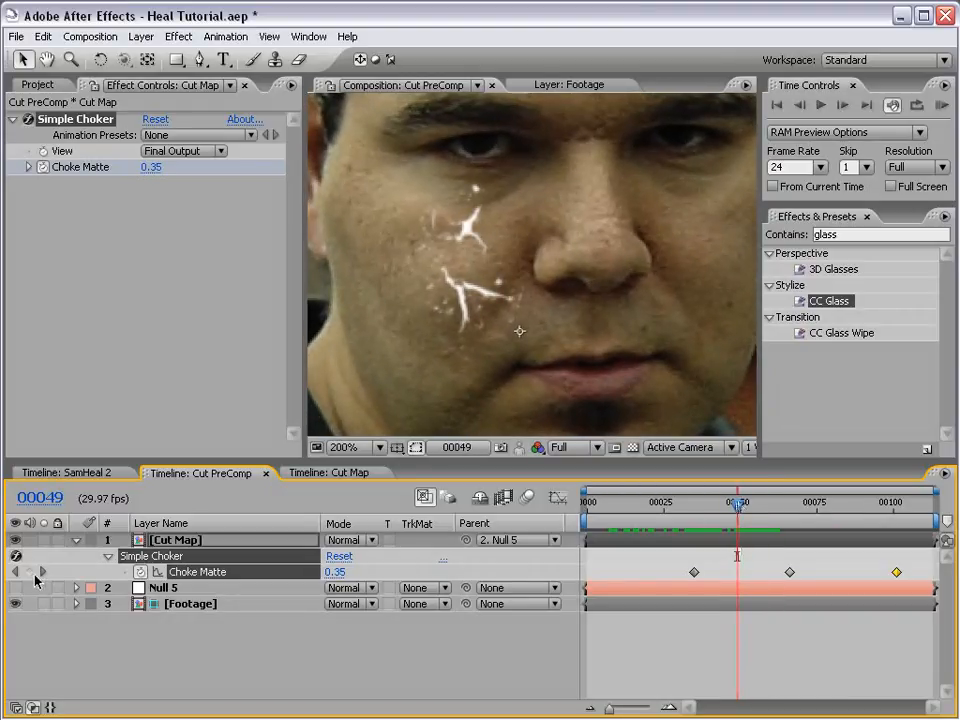
click(29, 571)
drag(737, 572, 706, 572)
drag(697, 515, 731, 510)
click(29, 572)
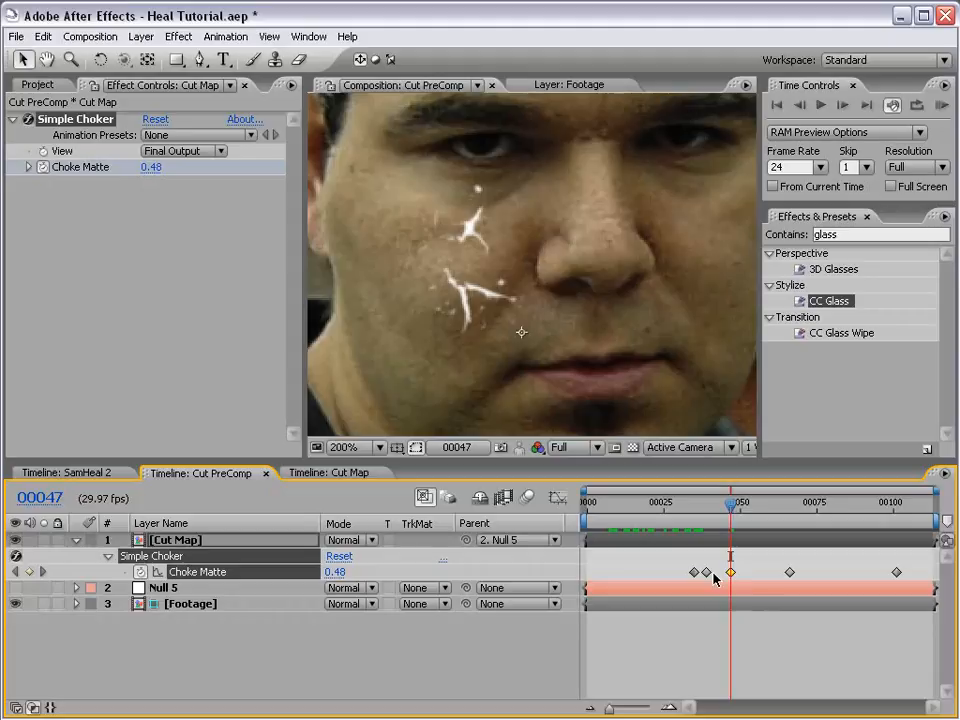
drag(731, 575, 771, 572)
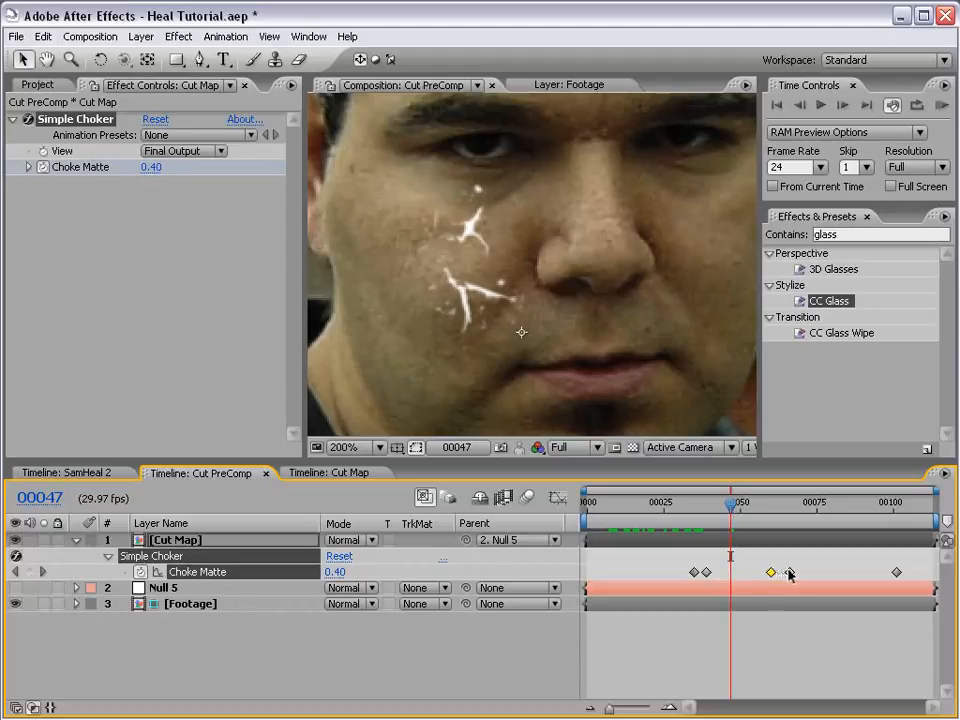
Add a 0.45 Choke Matte keyframe at frame 55 and move the keyframe following it to about frame 86
click(731, 530)
drag(685, 506, 756, 508)
click(30, 572)
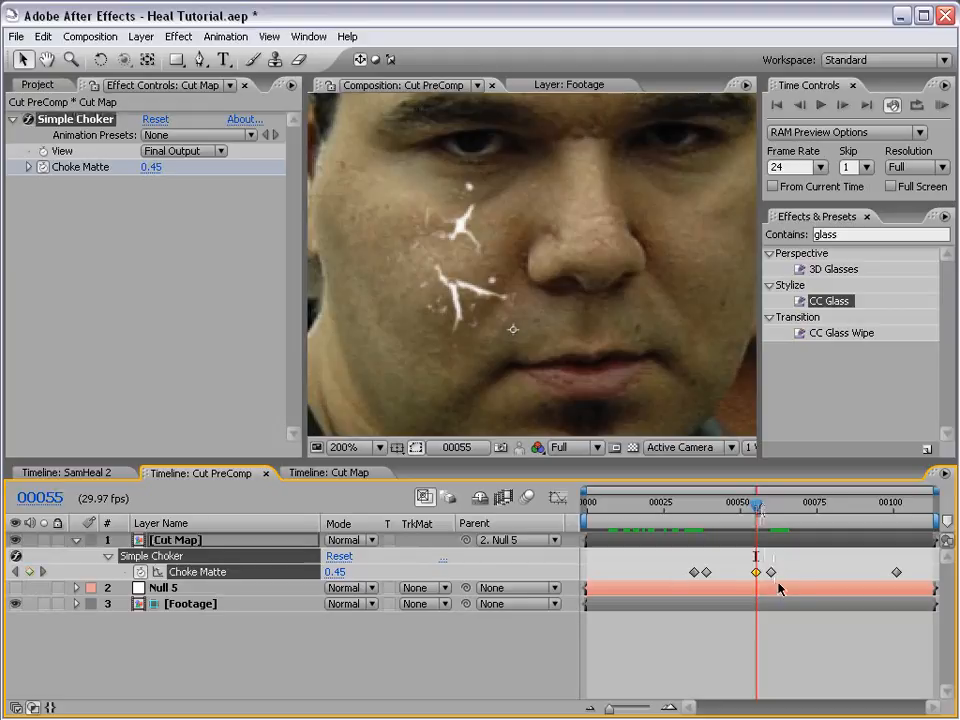
drag(771, 572, 850, 572)
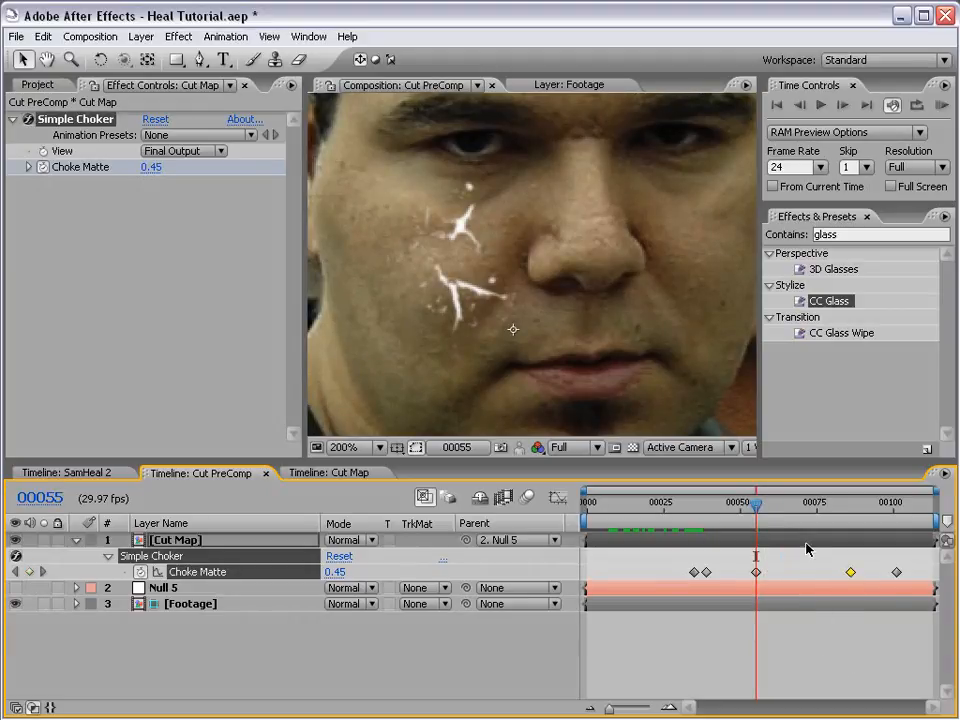
mouse_move(768, 505)
mouse_down()
mouse_move(722, 505)
mouse_move(750, 505)
mouse_up()
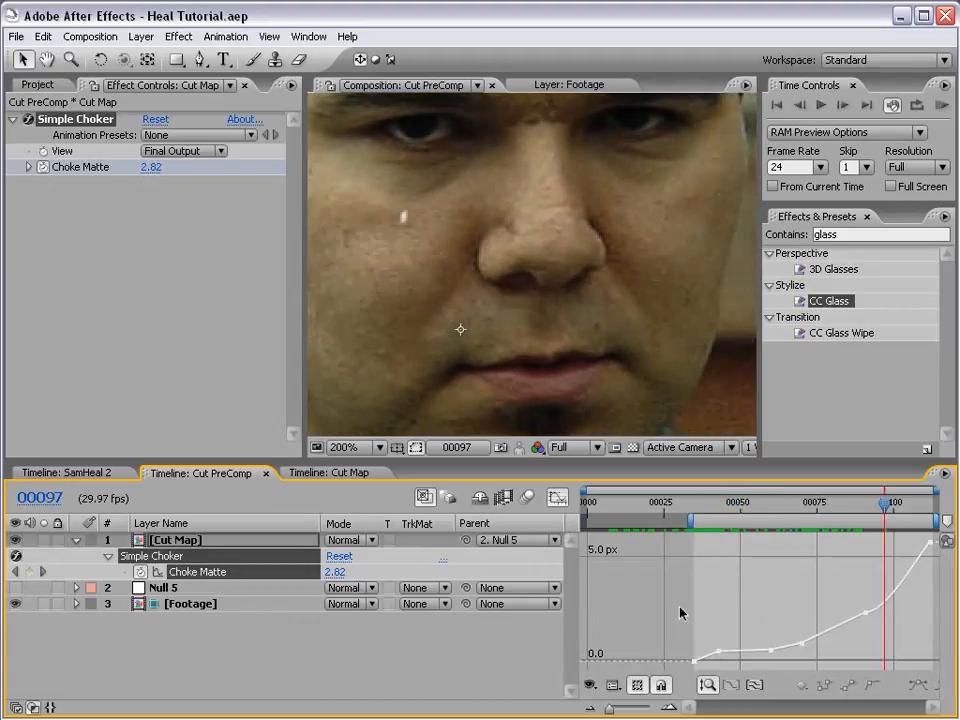
Review the healing wound in the SamHeal 2 composition at several frames between 46 and 84
drag(691, 508, 715, 615)
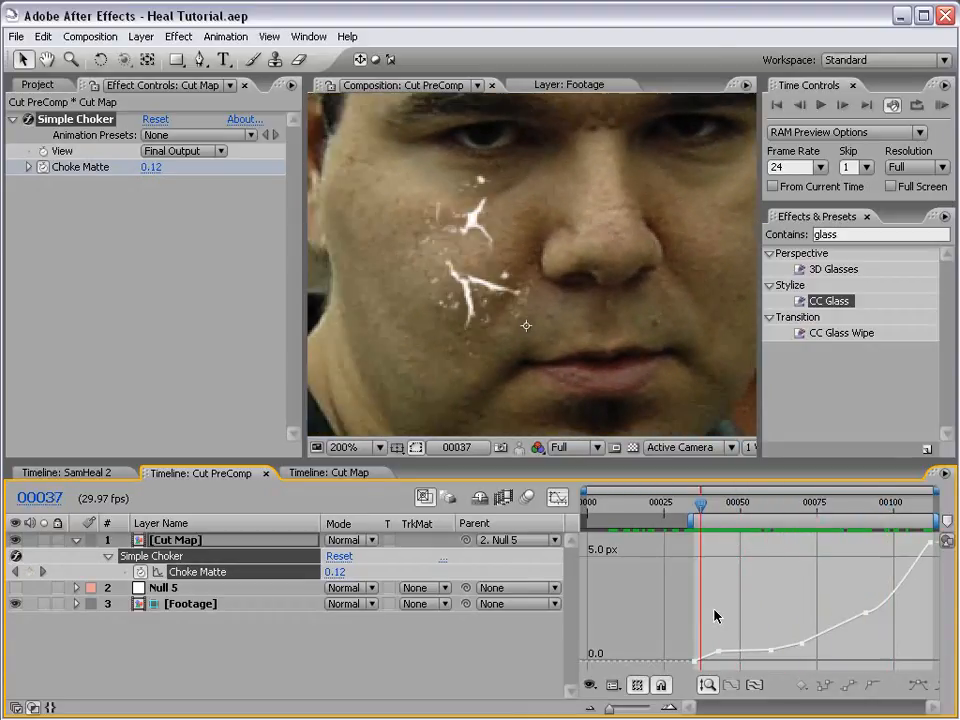
click(80, 473)
click(726, 502)
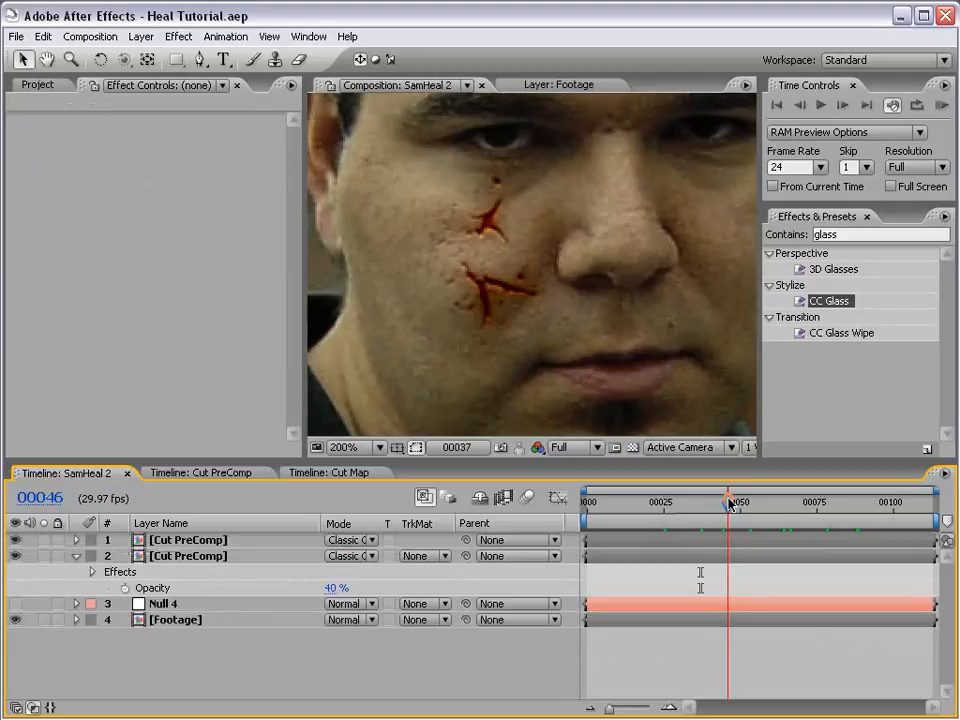
click(751, 502)
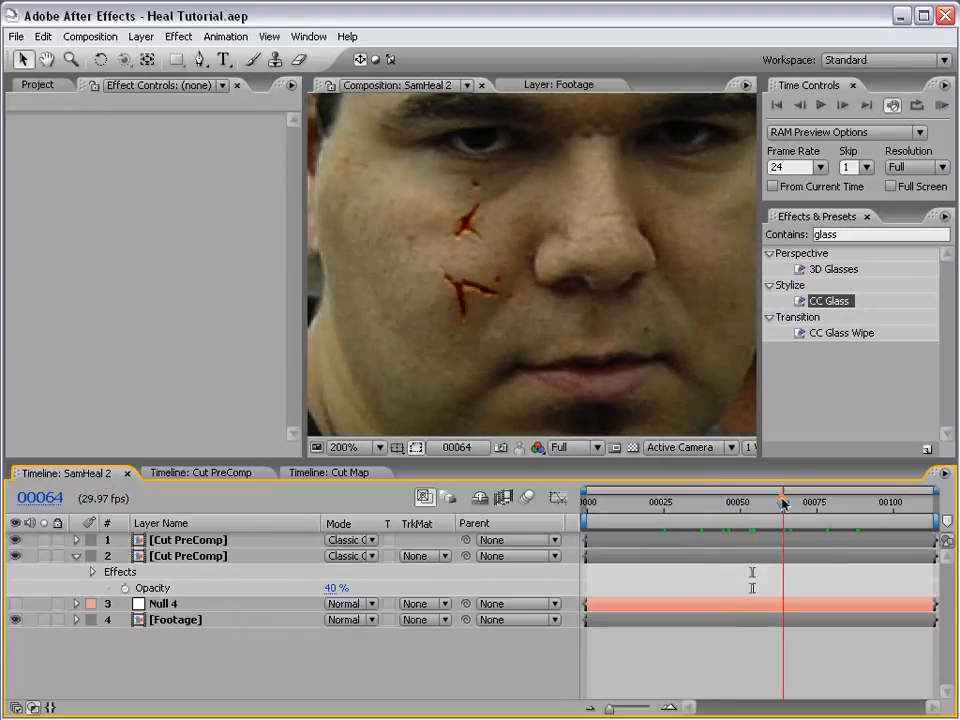
click(813, 504)
click(845, 504)
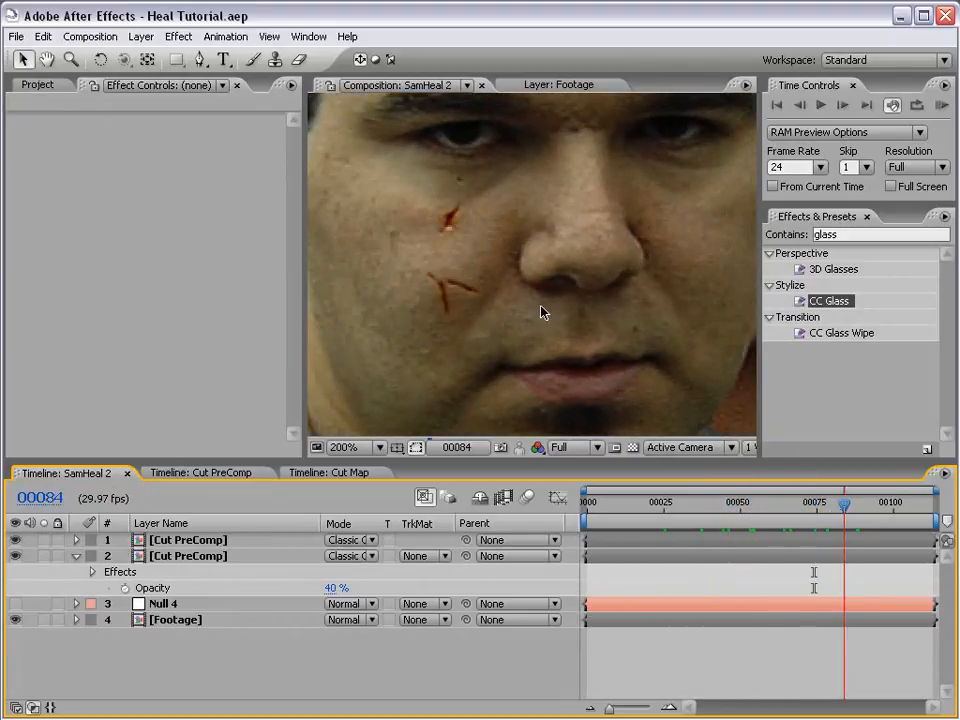
click(768, 502)
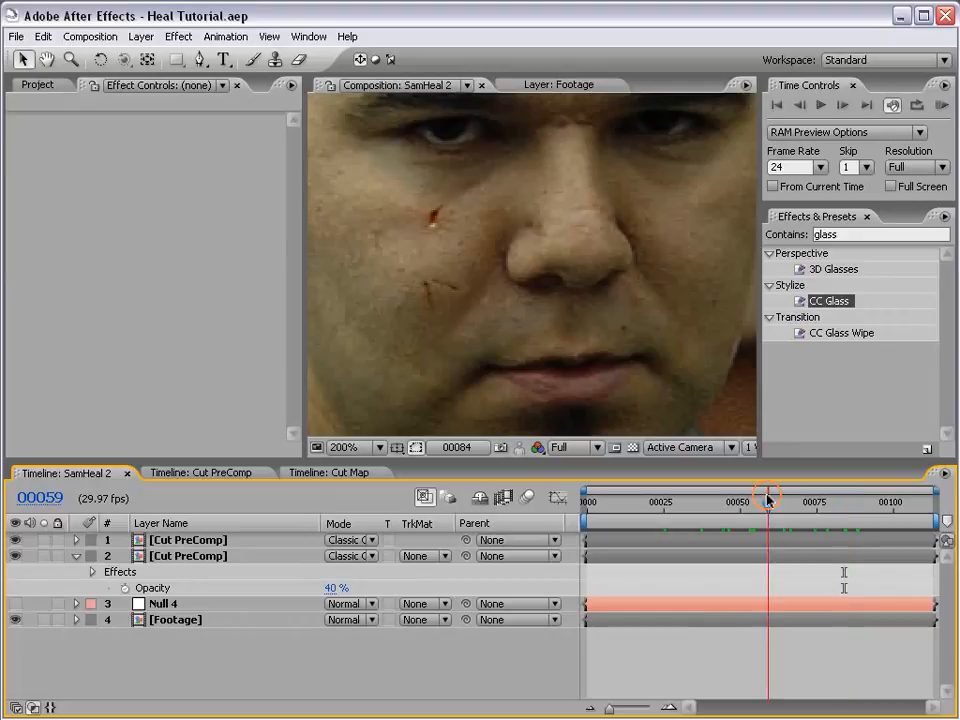
Inspect the Footage layer's CC Glass settings and check the wound at frames 59 and 22 in SamHeal 2
click(180, 618)
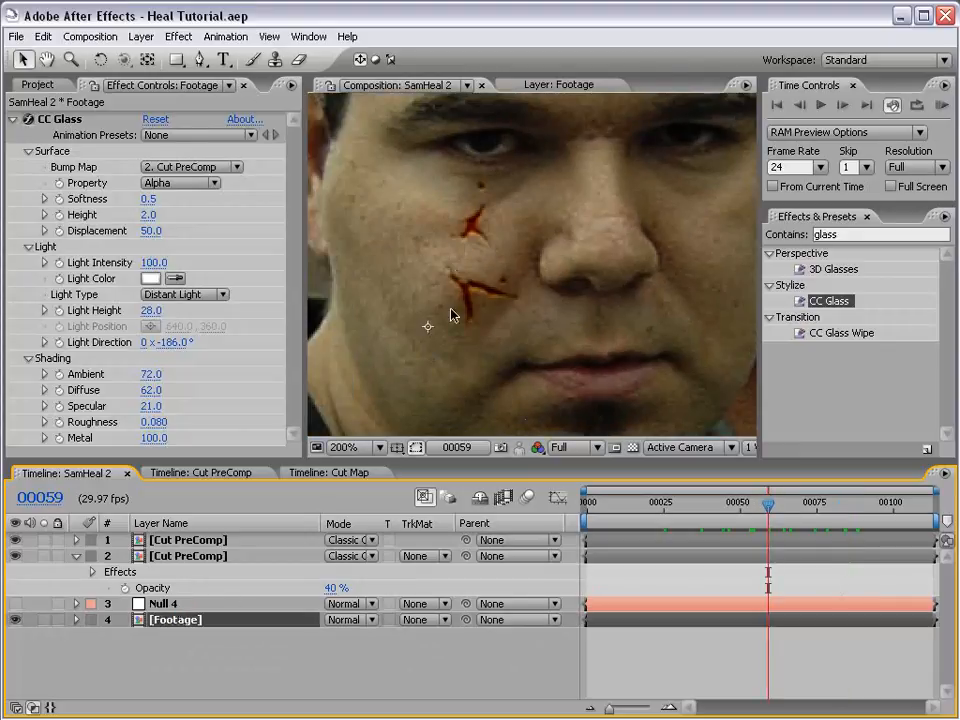
scroll(478, 316, down, 1)
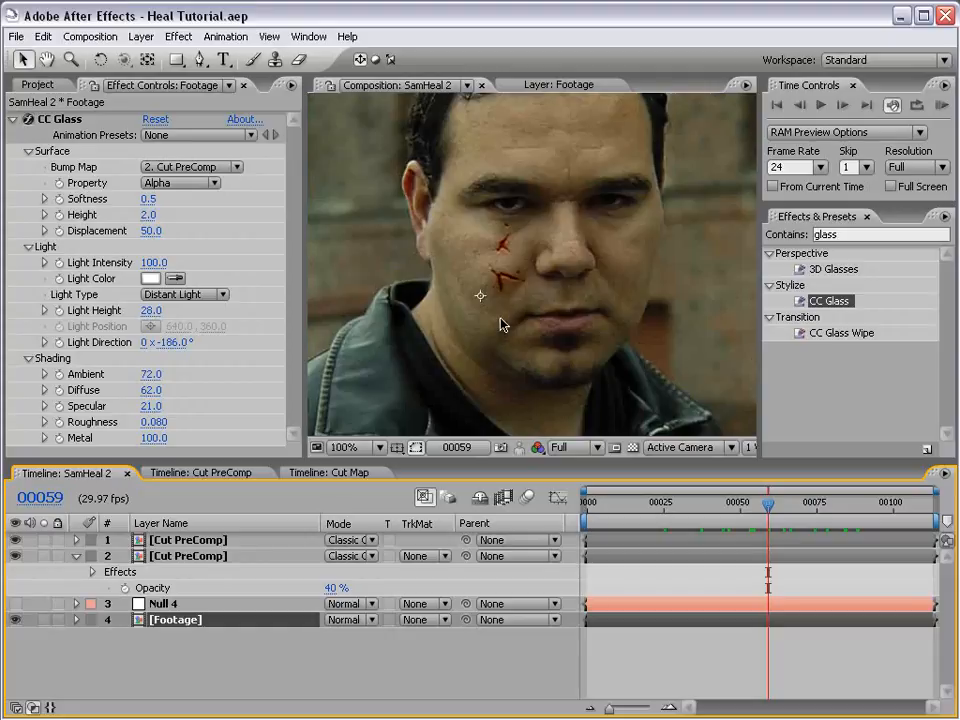
scroll(500, 324, up, 1)
click(654, 502)
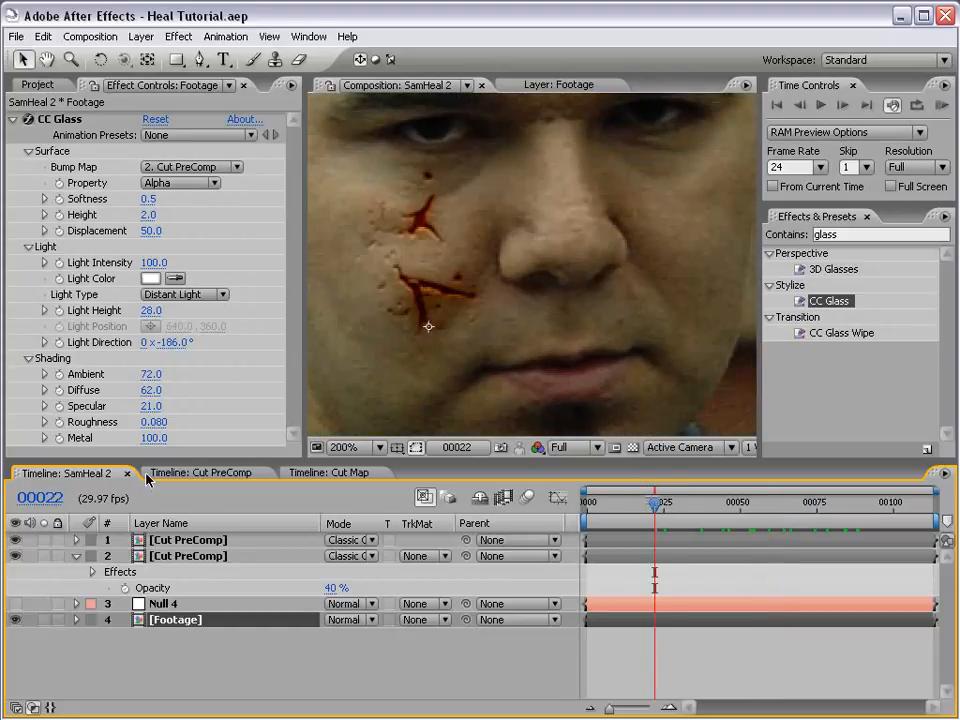
In the Cut Map composition, reposition the Tex_10_grayscale.jpg layer to place a different crack pattern on the cheek
click(199, 477)
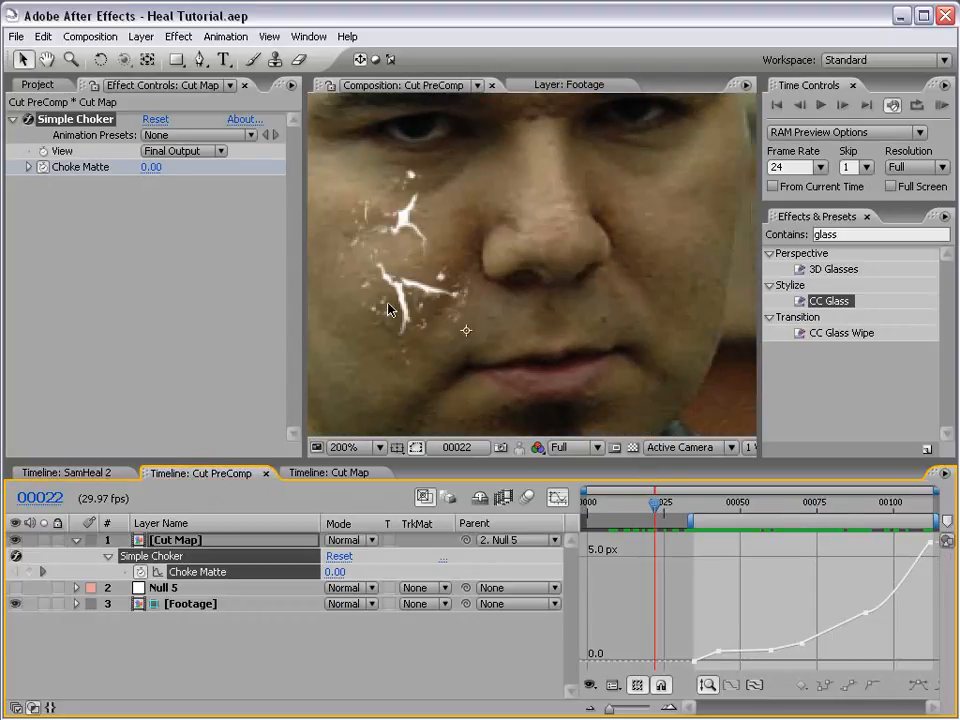
click(329, 472)
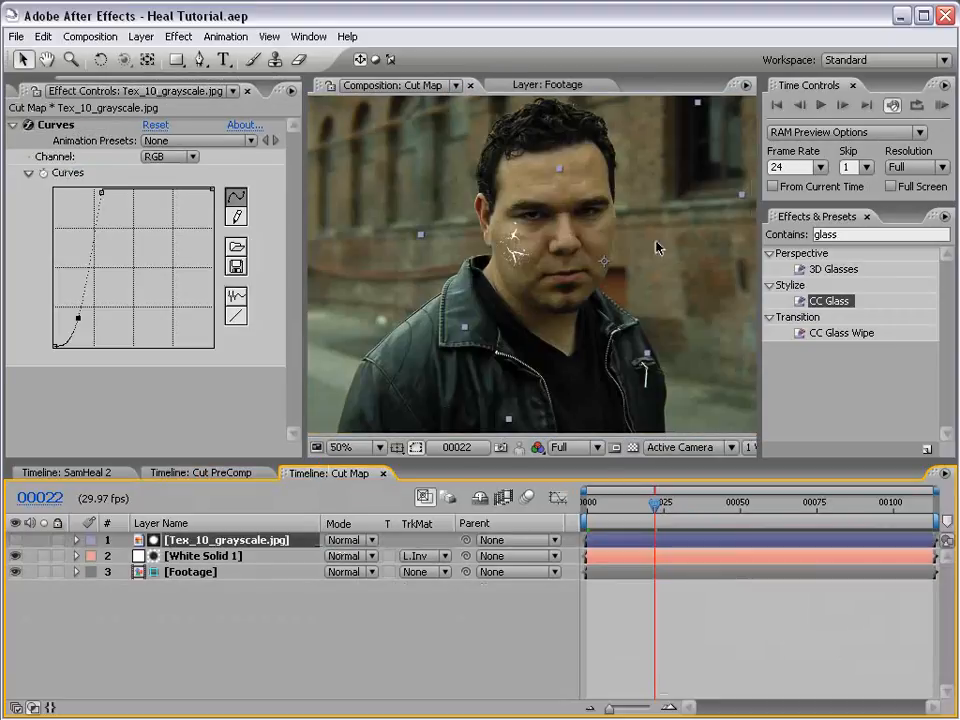
drag(520, 265, 476, 249)
key(comma)
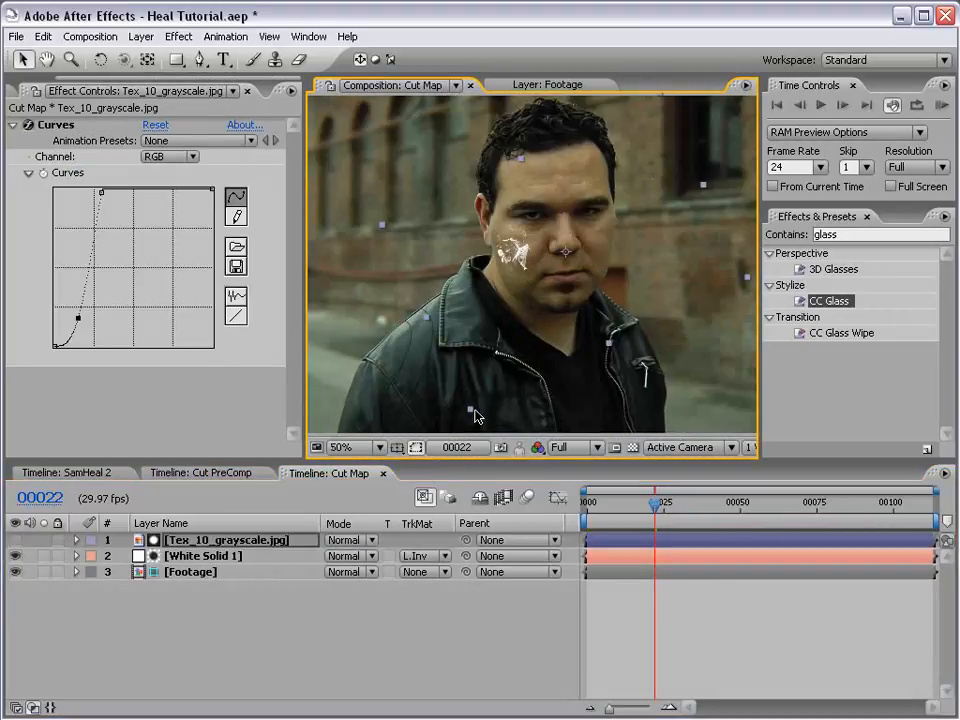
key(period)
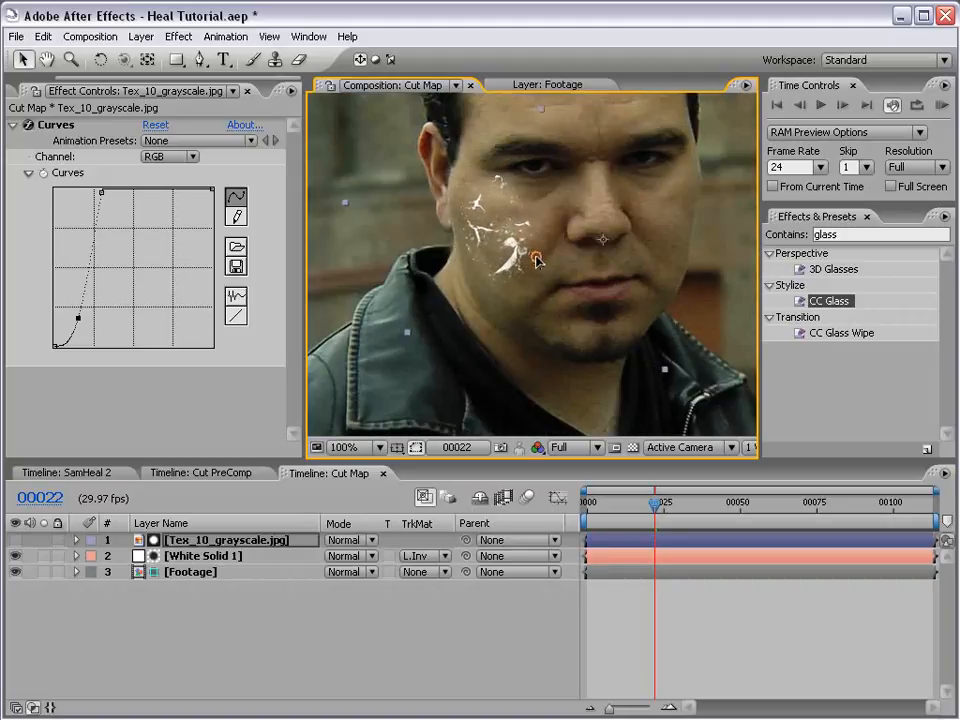
drag(523, 254, 520, 250)
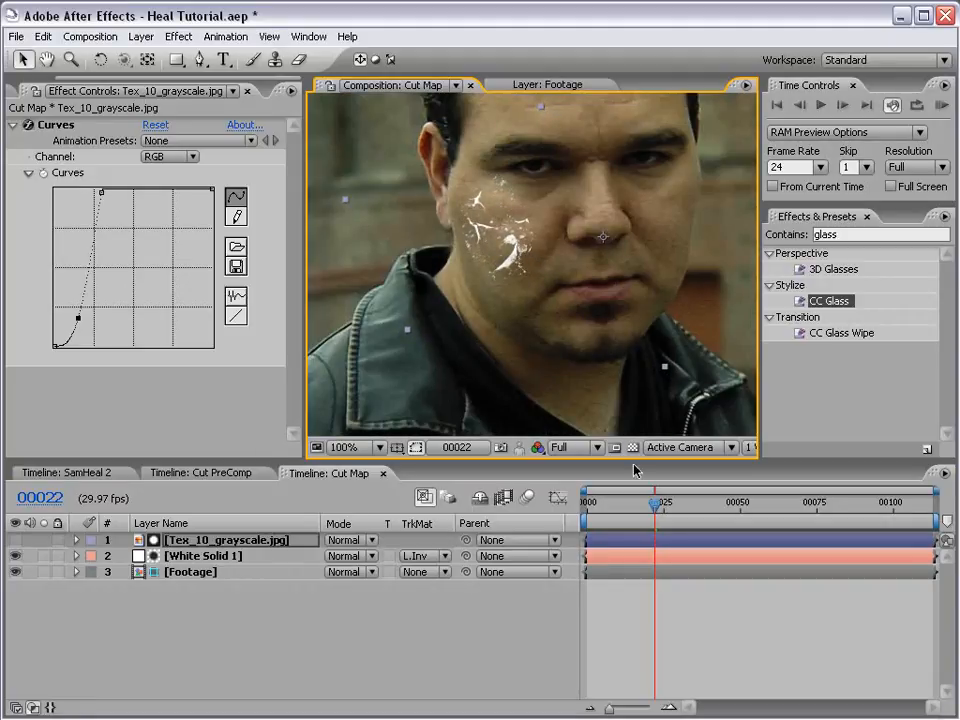
Nudge the Tex_10_grayscale.jpg crack texture toward the nose in Cut Map and check the wound in SamHeal 2
click(638, 556)
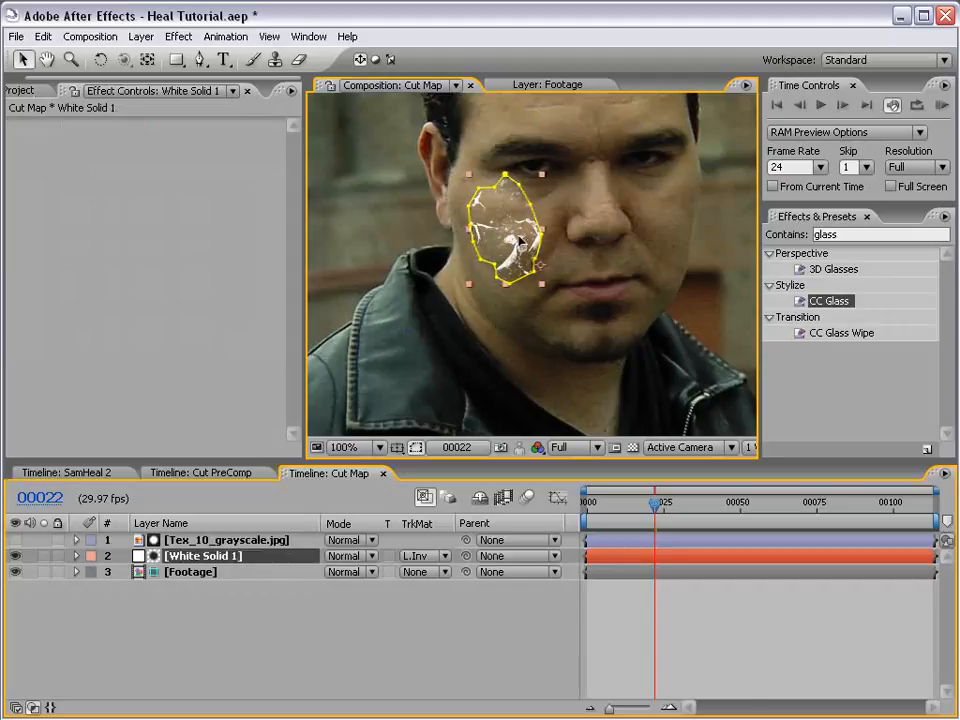
click(615, 540)
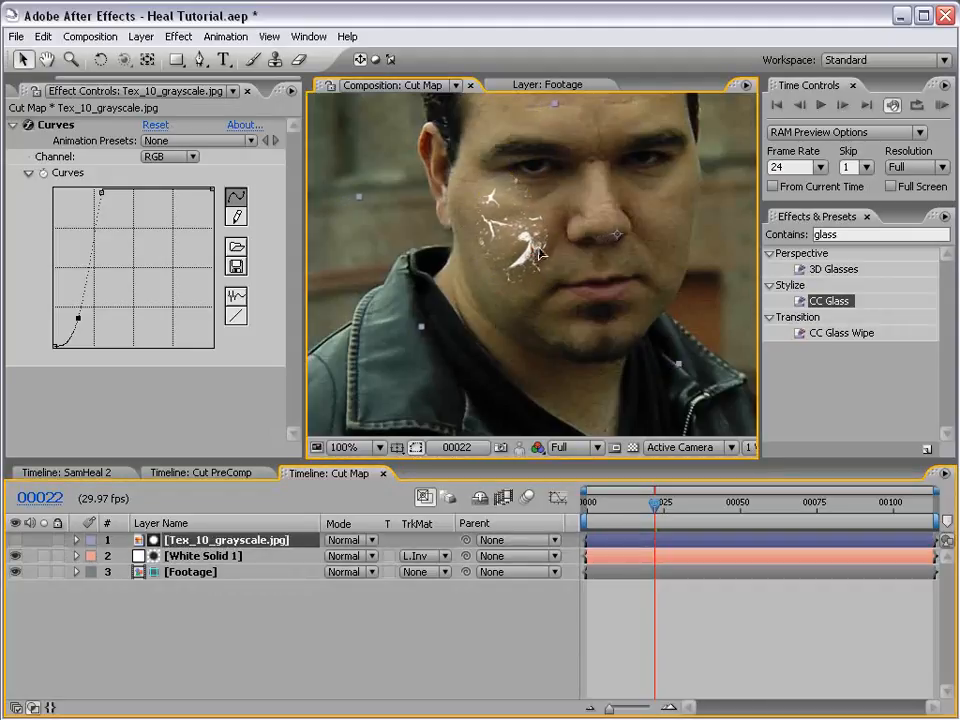
drag(541, 254, 541, 258)
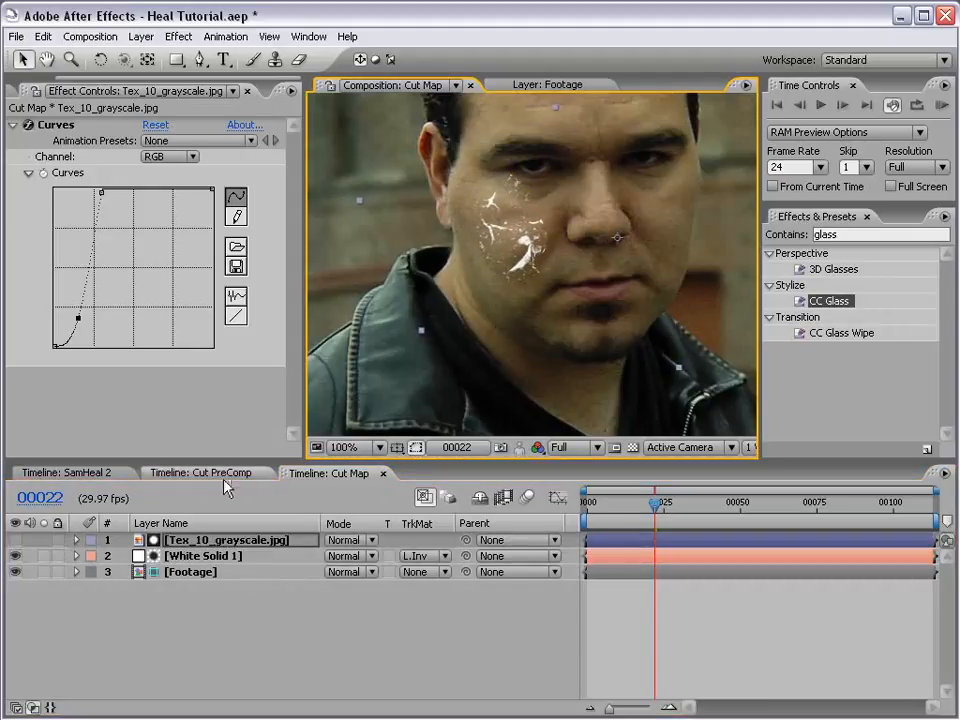
click(72, 472)
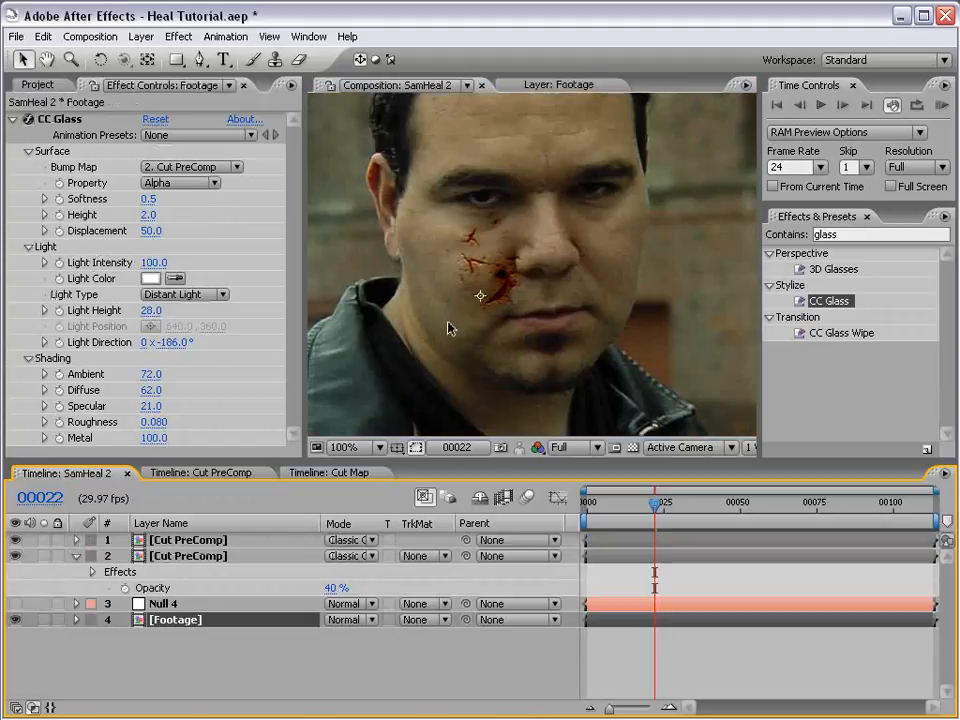
key(grave)
scroll(422, 373, up, 1)
key(grave)
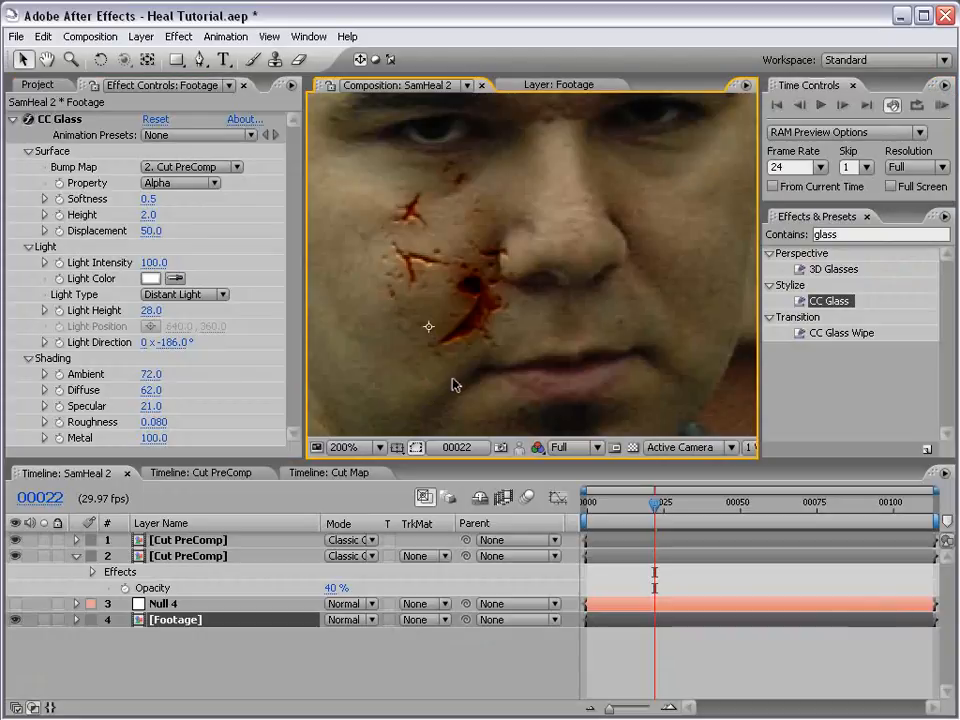
scroll(532, 270, down, 1)
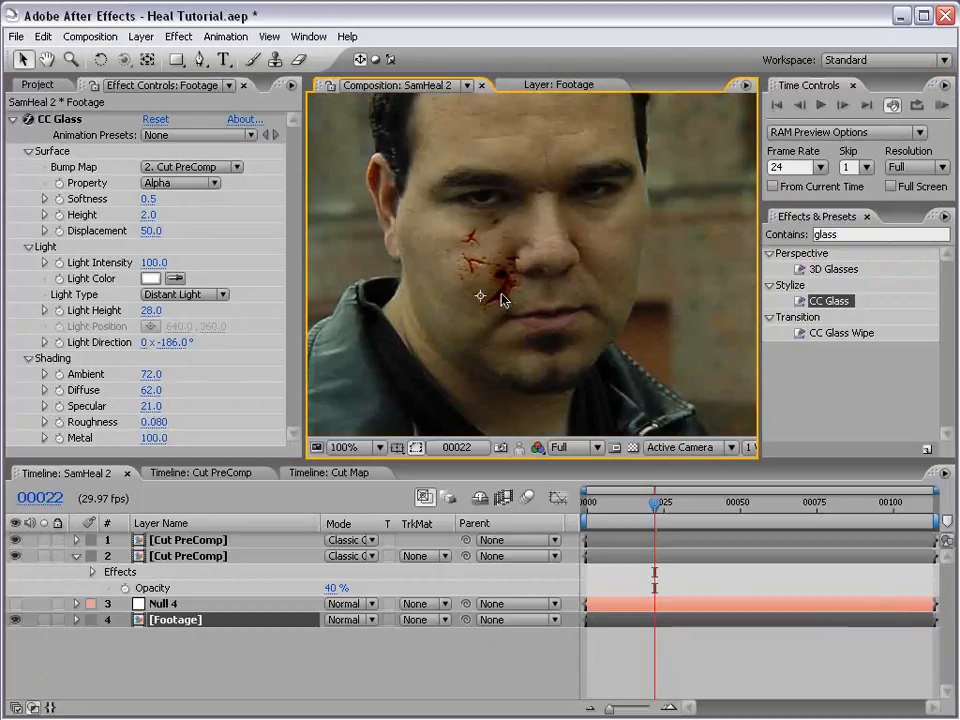
In Cut PreComp, shift the Cut Map layer slightly away from the nose and check the wound in SamHeal 2
click(193, 474)
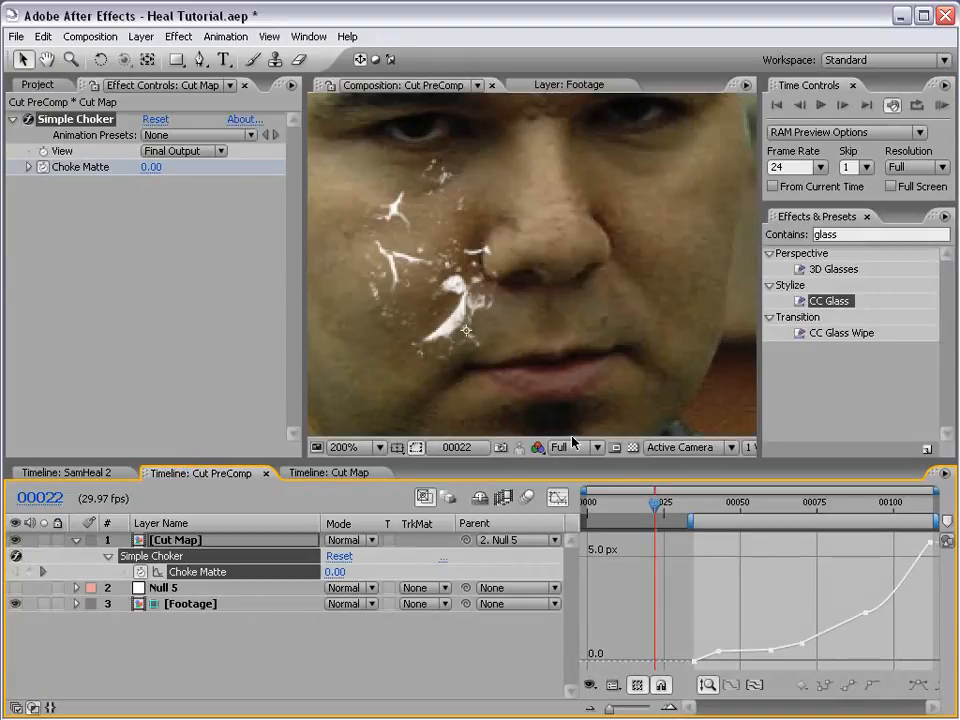
click(550, 499)
scroll(424, 321, down, 1)
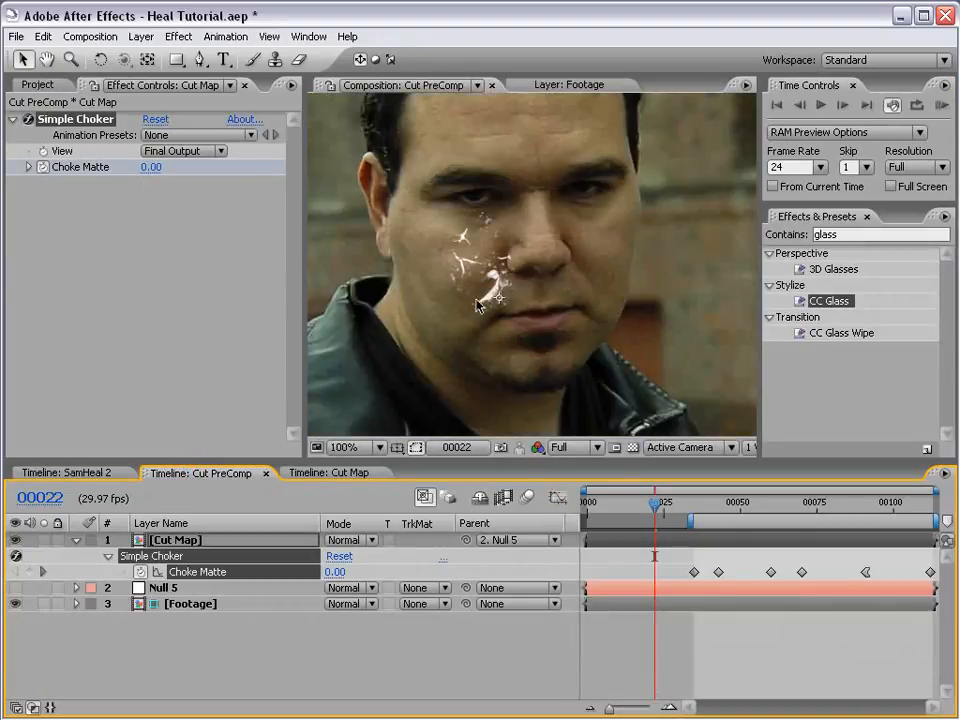
click(489, 289)
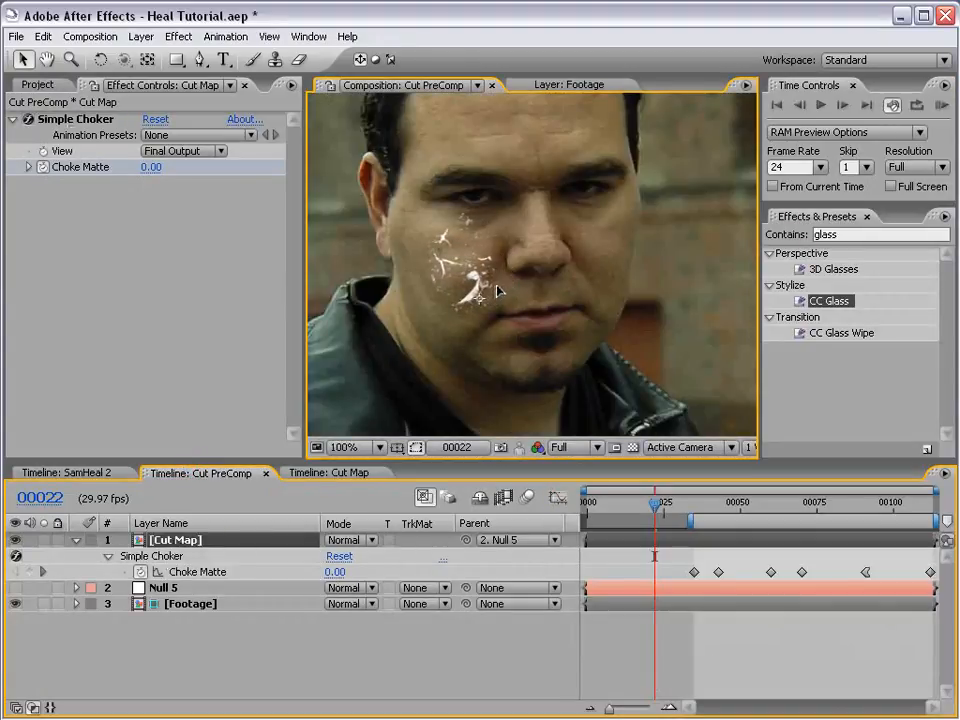
click(50, 472)
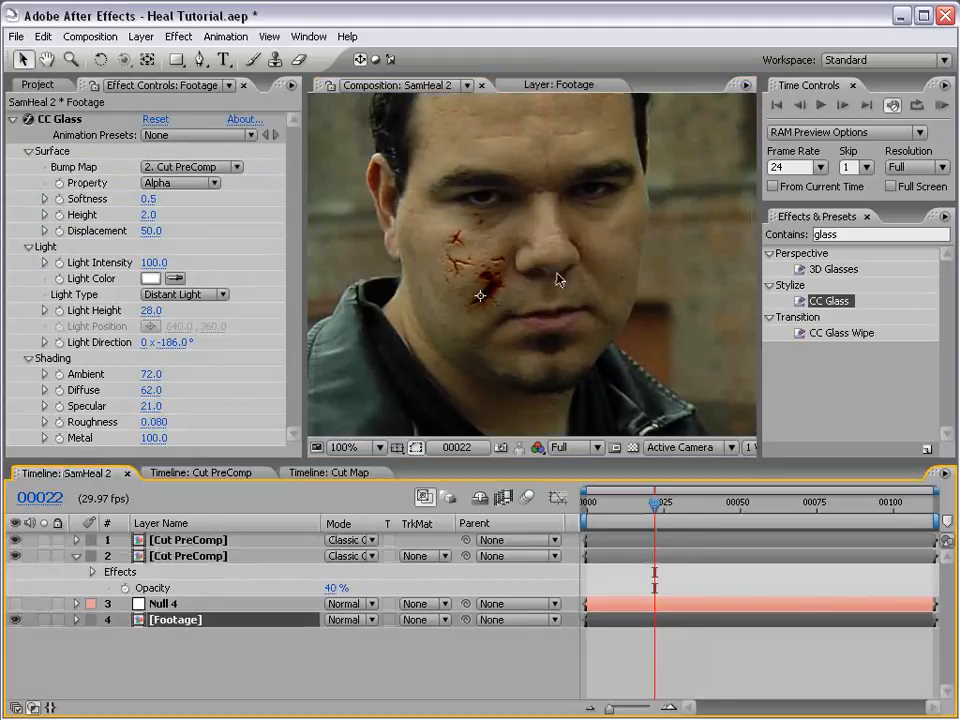
key(grave)
scroll(525, 403, down, 1)
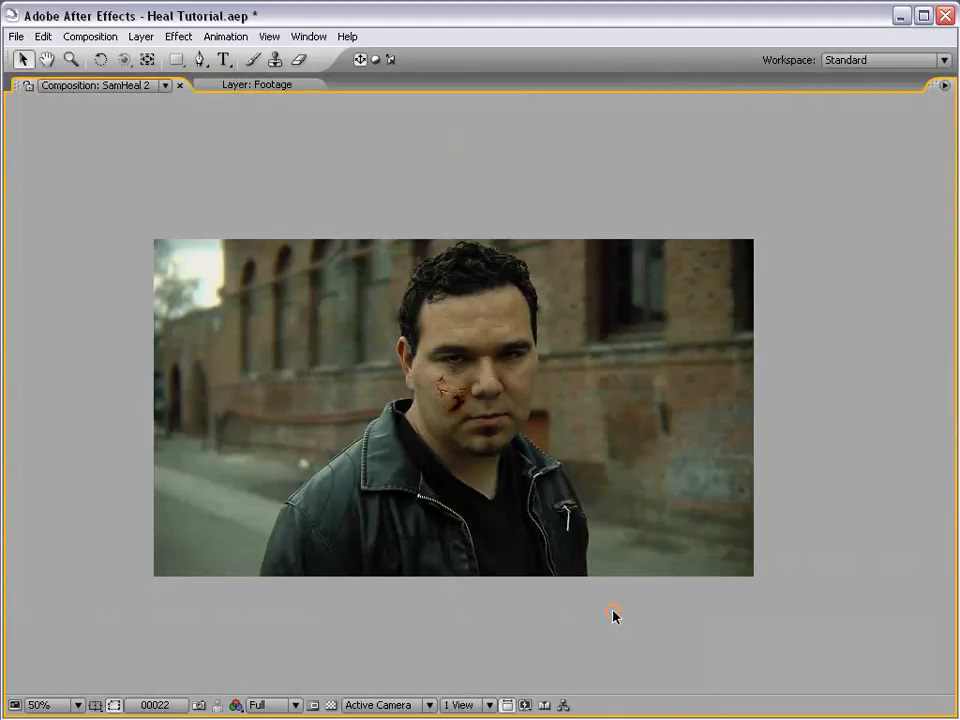
scroll(590, 500, up, 1)
key(grave)
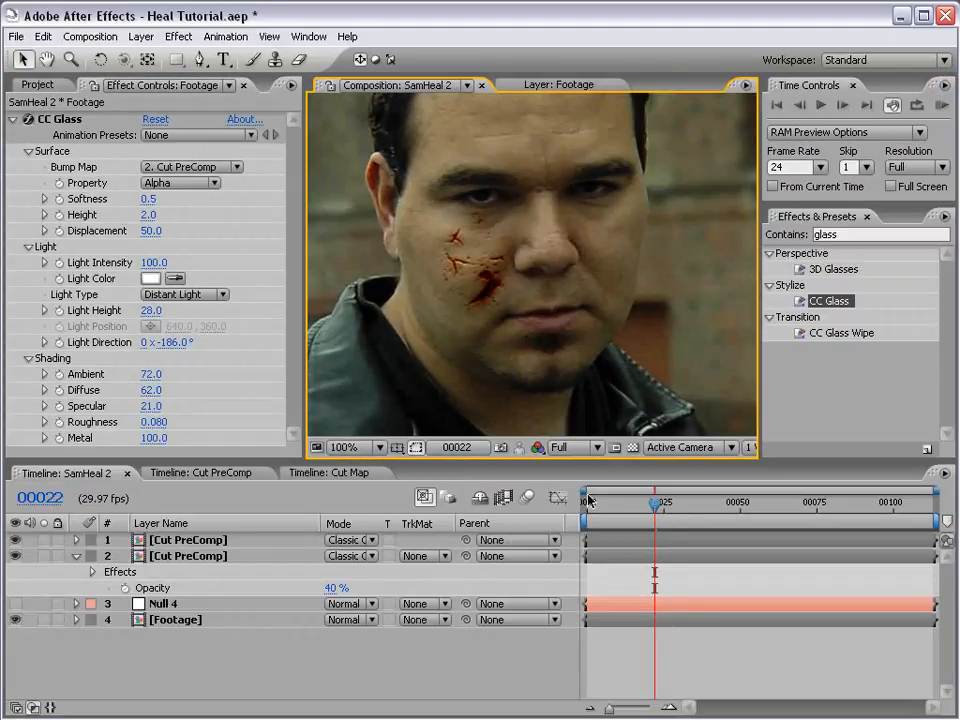
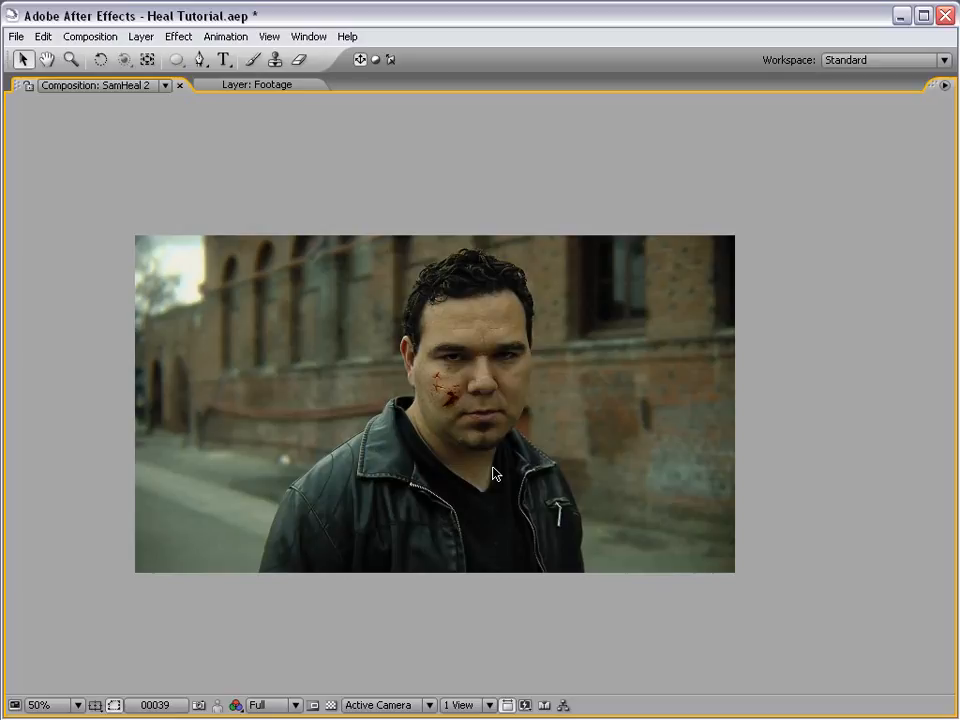
Create a 1280 x 720 deep purple solid with colour 5E2CB9 in SamHeal 2
key(grave)
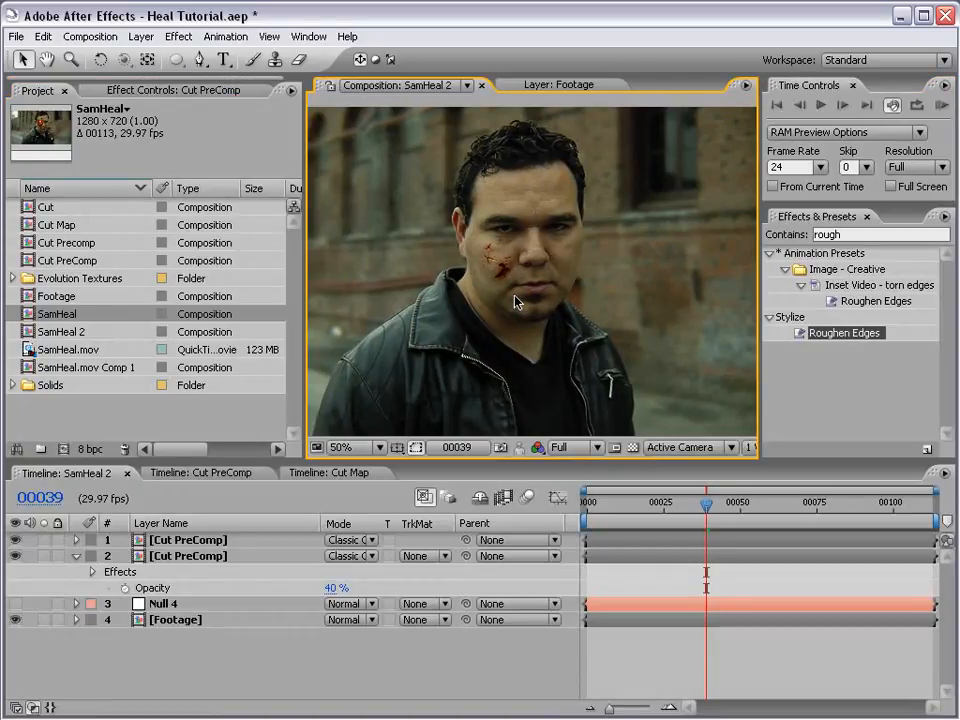
click(136, 42)
mouse_move(150, 56)
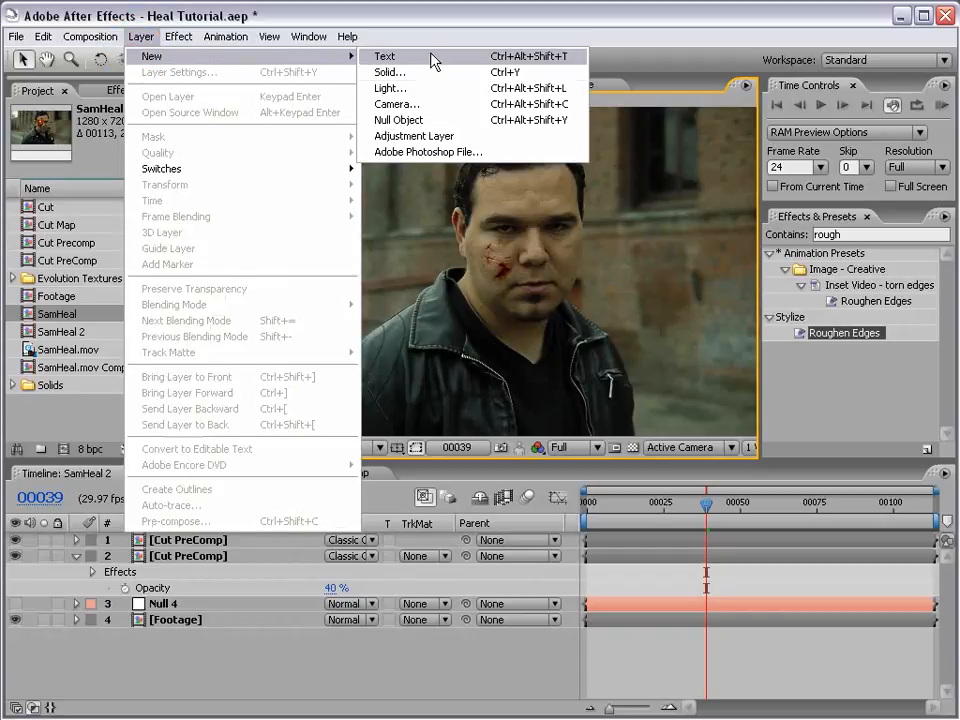
click(420, 73)
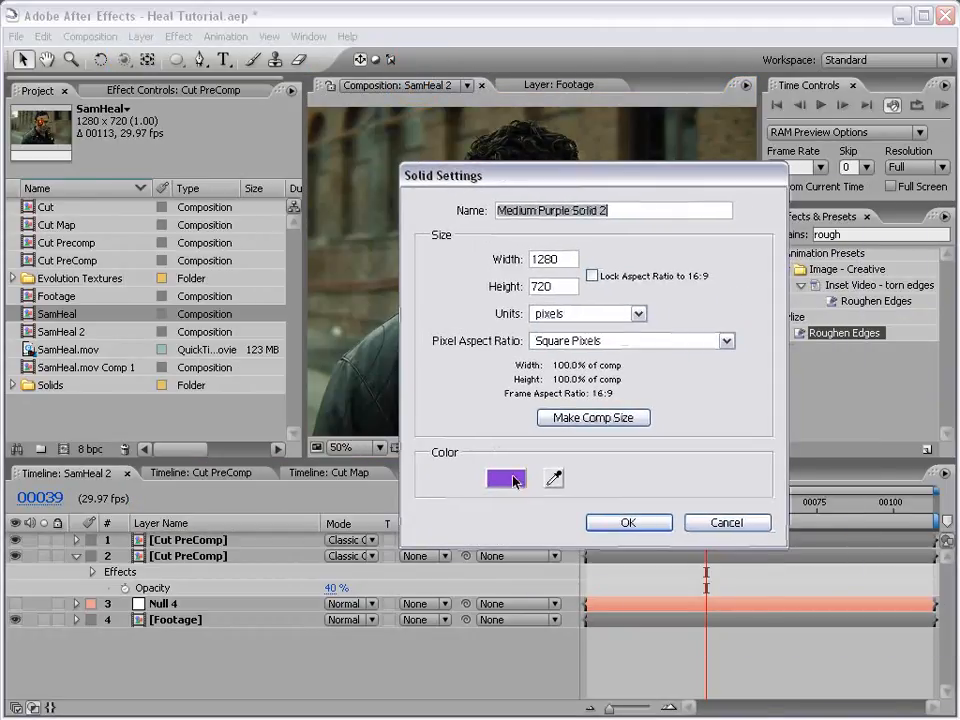
click(512, 478)
click(484, 499)
drag(561, 493, 566, 505)
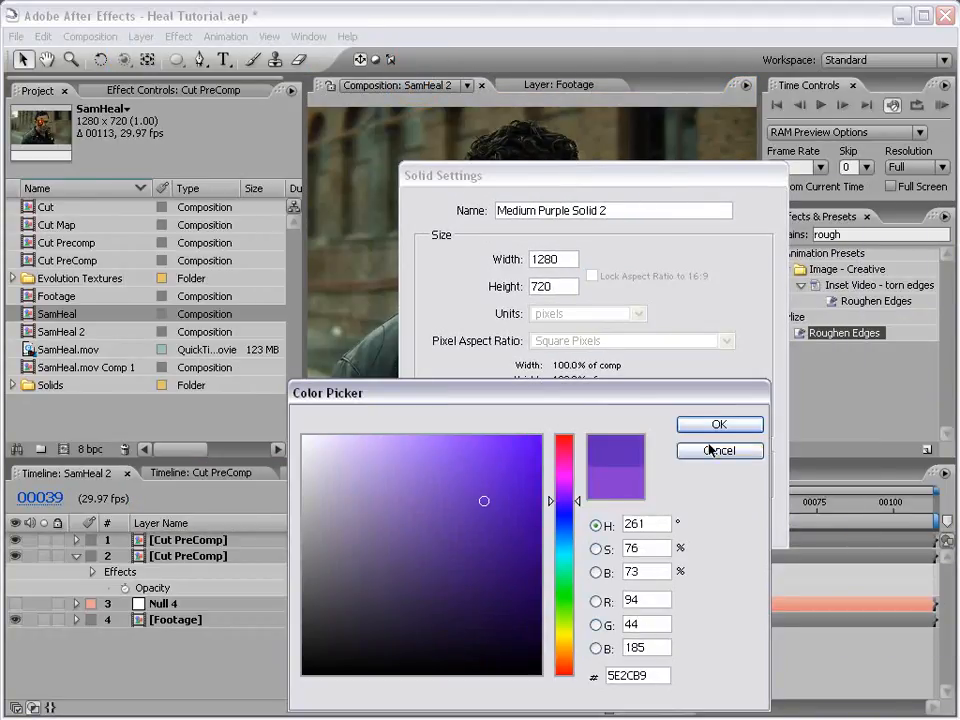
click(717, 426)
click(650, 520)
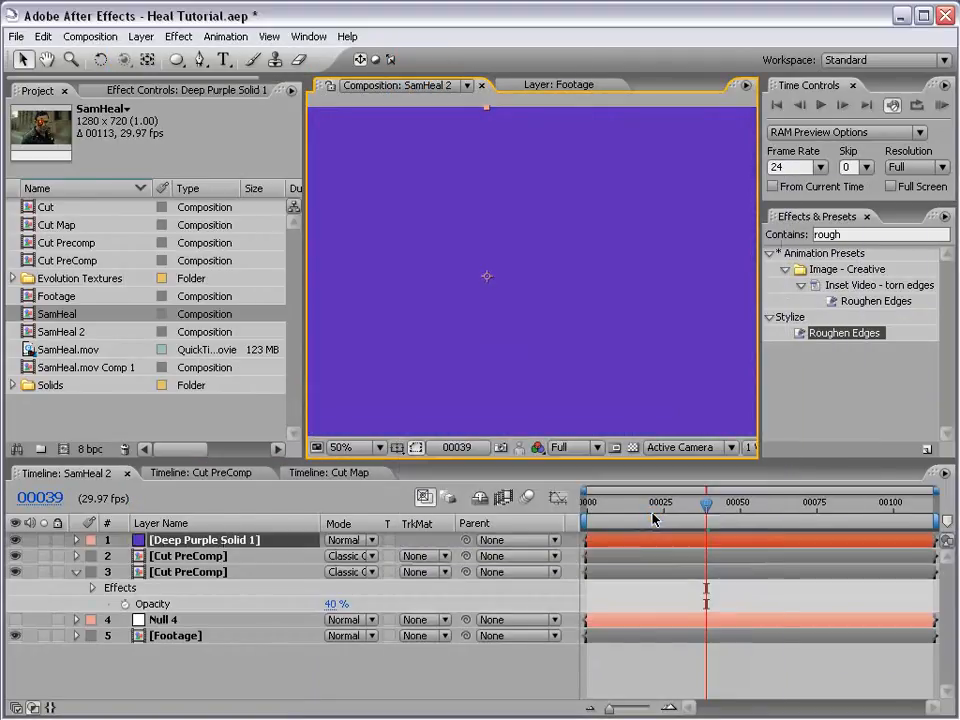
Set the purple solid's blending mode to Soft Light
click(345, 540)
click(355, 719)
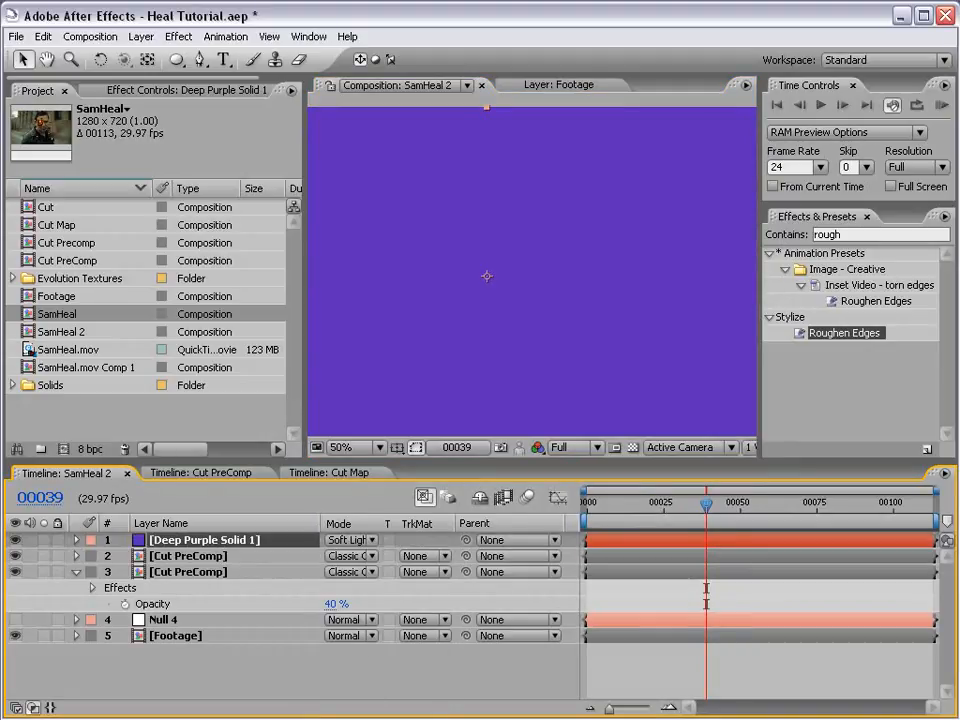
click(369, 540)
click(371, 543)
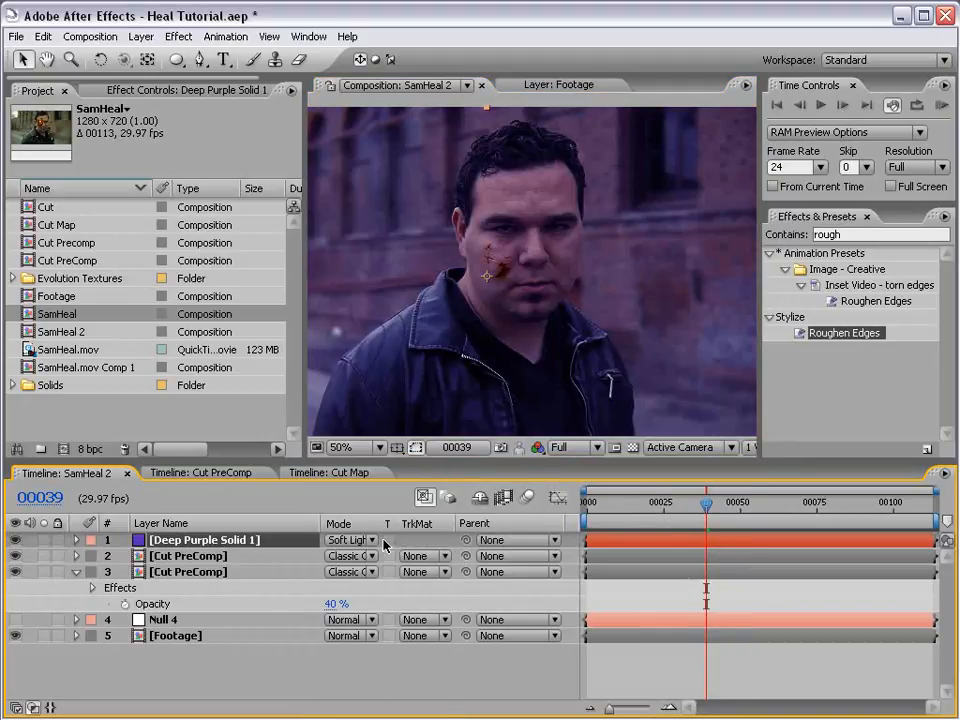
Draw a closed six-point Pen mask on the purple solid across the upper cheek, just below the eye
click(200, 61)
scroll(546, 238, up, 1)
drag(535, 210, 546, 238)
click(515, 250)
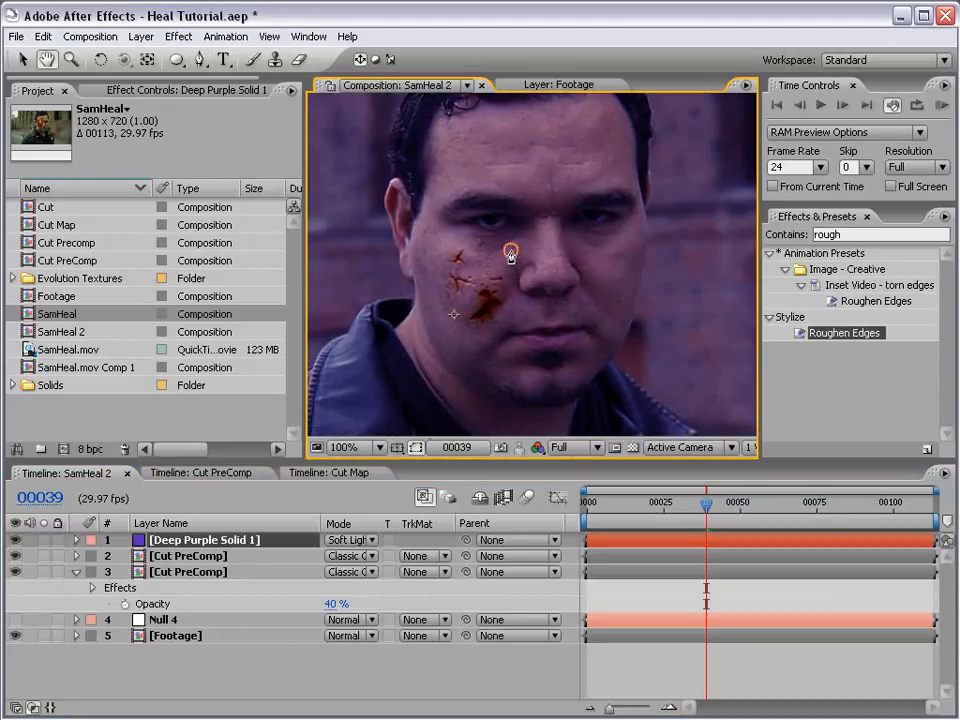
click(472, 239)
click(447, 238)
click(448, 260)
click(476, 265)
click(506, 268)
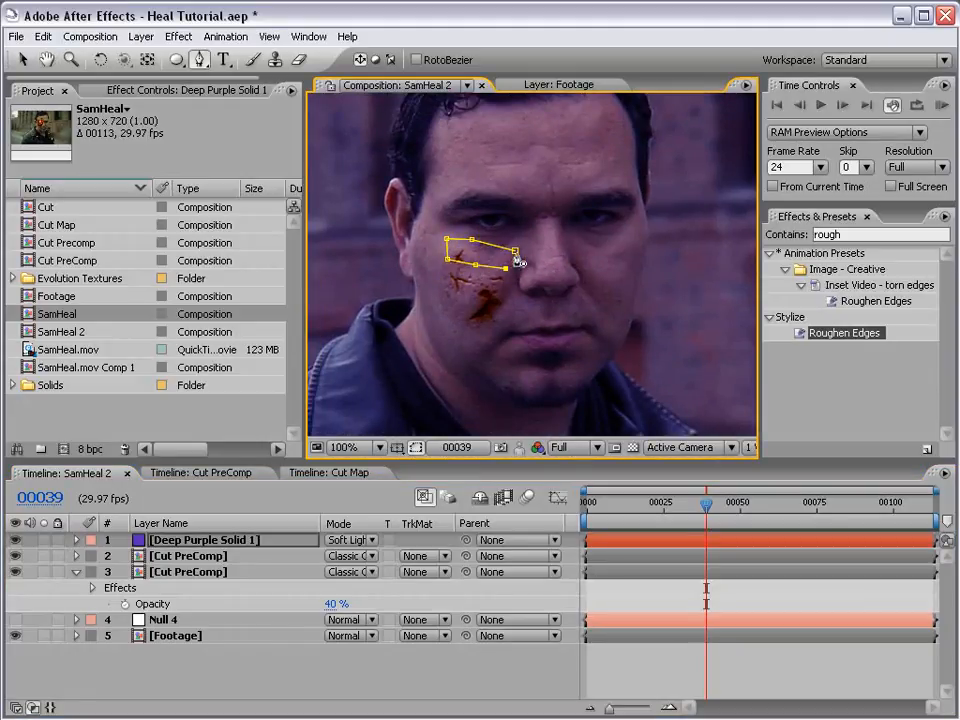
click(515, 250)
Draw a second closed Pen mask on the purple solid between the wound, the nose and the corner of the mouth
click(518, 267)
click(485, 283)
click(488, 303)
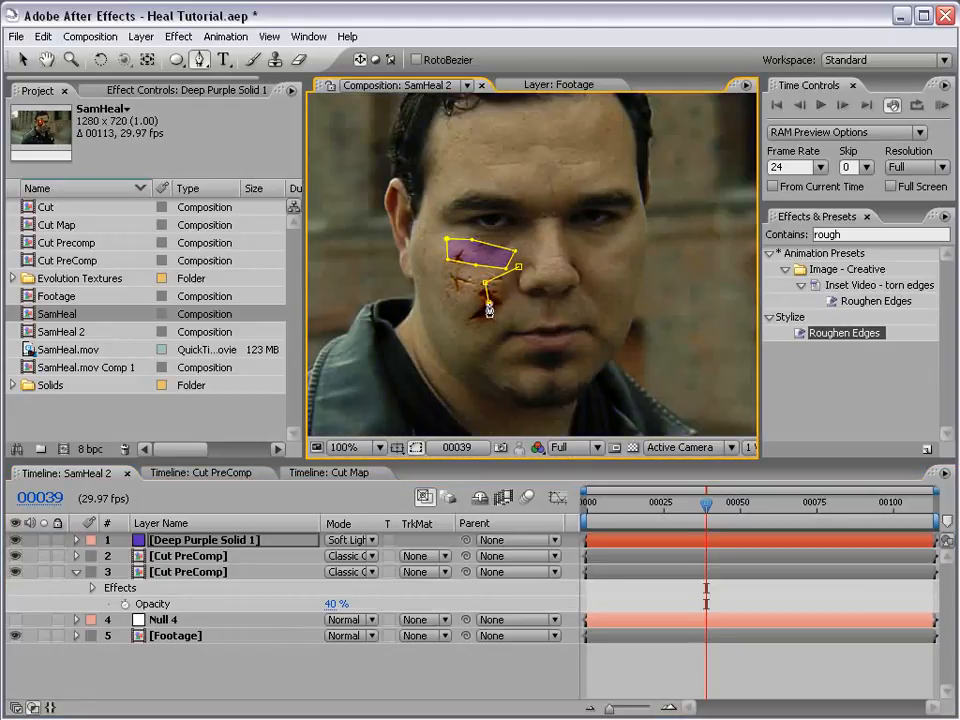
click(487, 325)
click(480, 346)
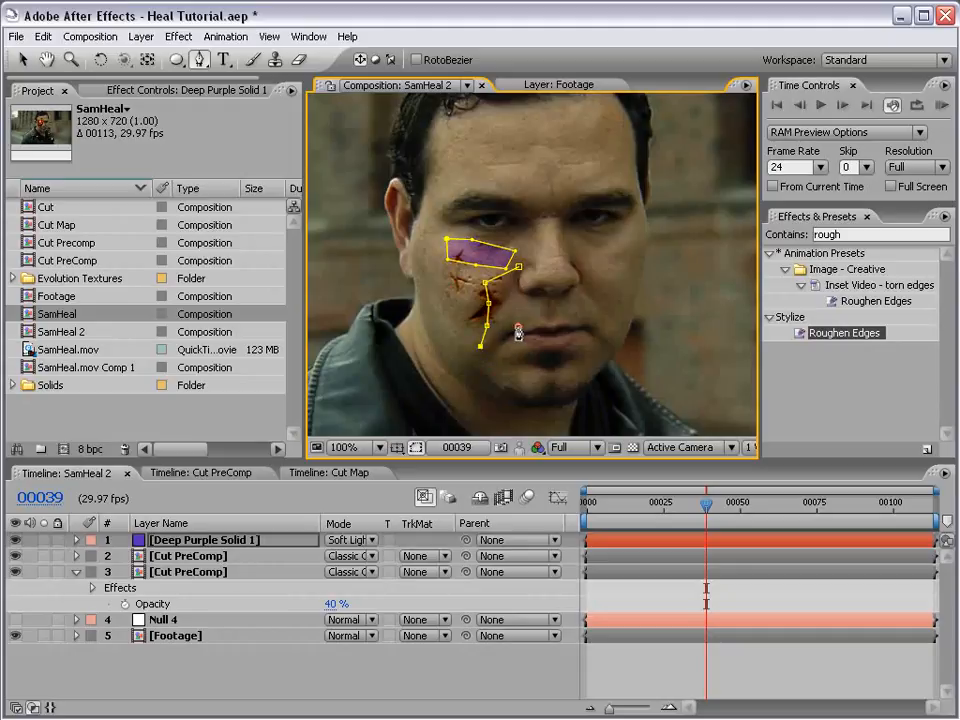
click(518, 267)
Feather Mask 1 by 37 pixels and Mask 2 by 32 pixels, and set the solid's opacity to 87%
key(f)
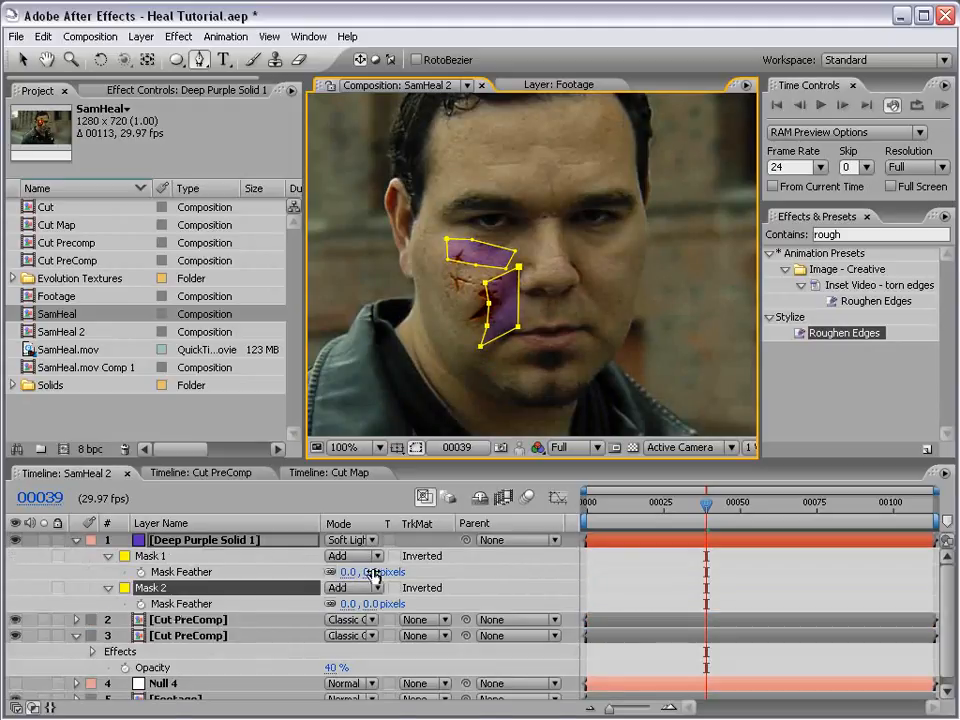
drag(378, 572, 398, 556)
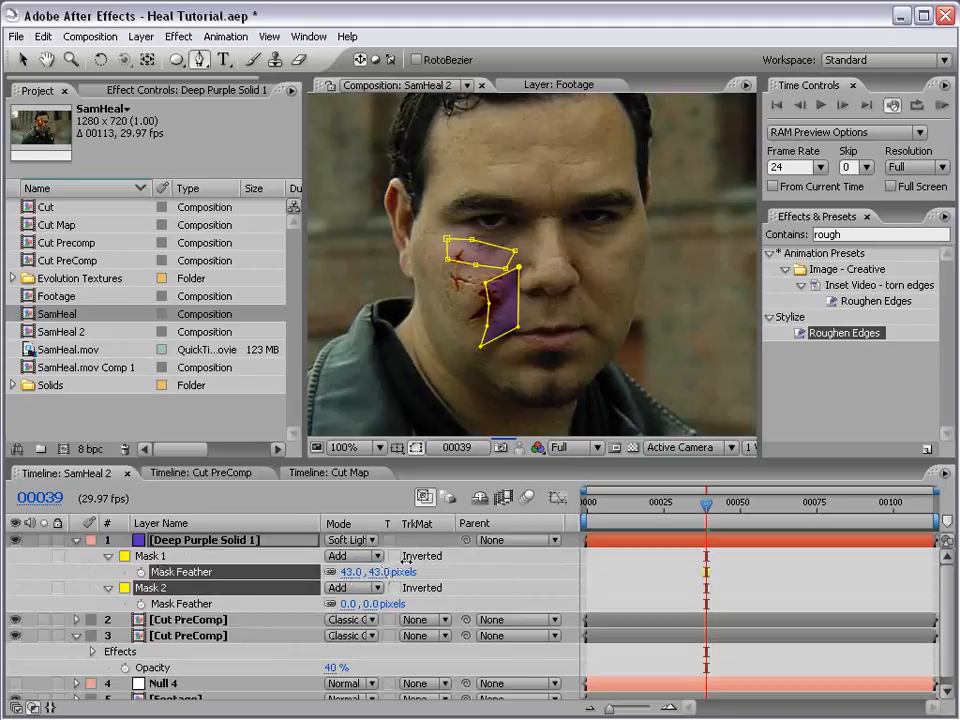
drag(368, 606, 390, 573)
click(577, 573)
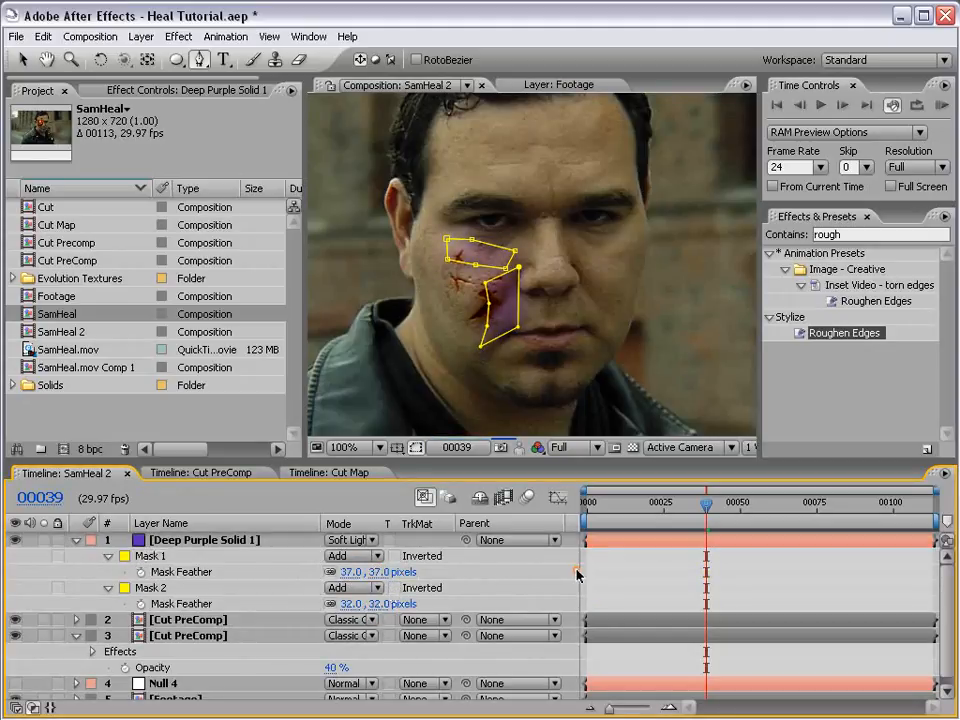
click(619, 541)
key(t)
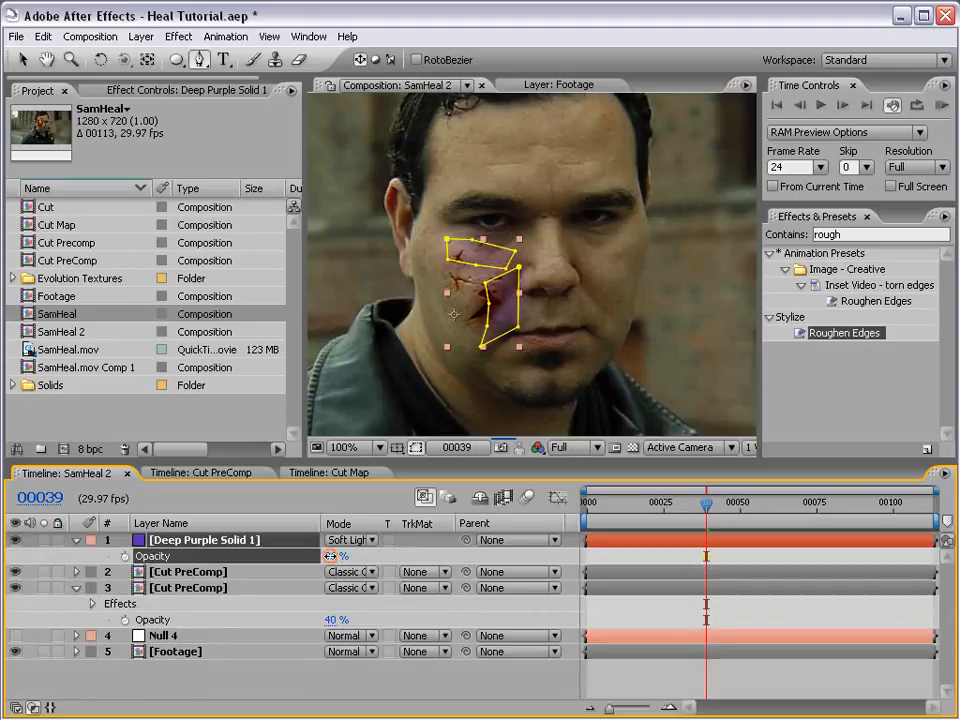
Change the purple solid's colour to a deep blue by shifting its hue, keeping the 1280 x 720 size
click(141, 36)
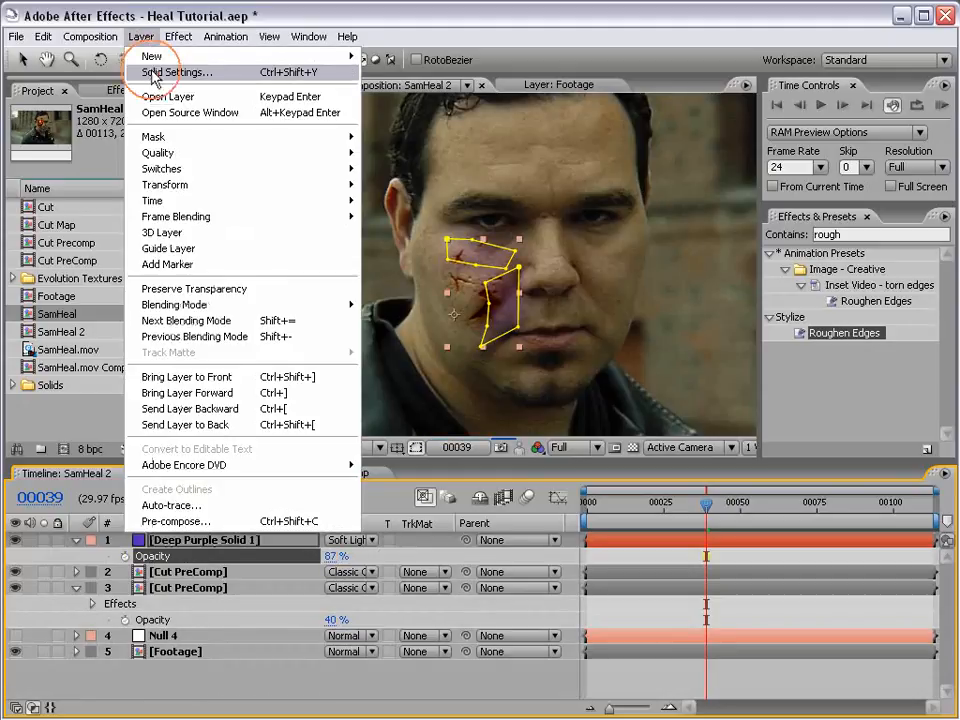
click(160, 72)
click(681, 516)
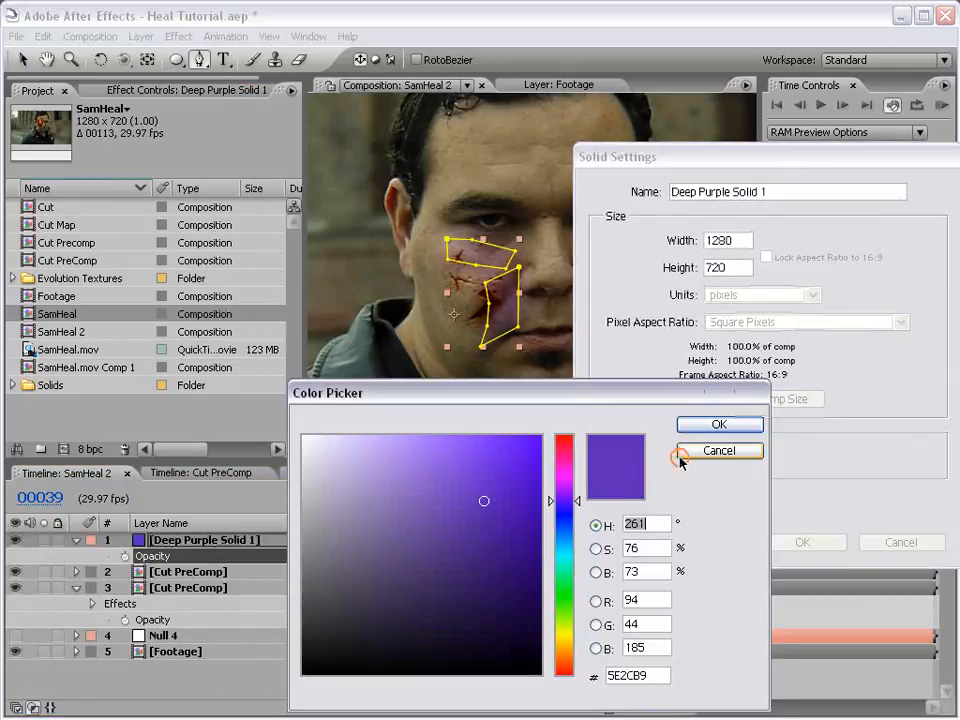
click(566, 512)
drag(566, 512, 566, 515)
click(718, 424)
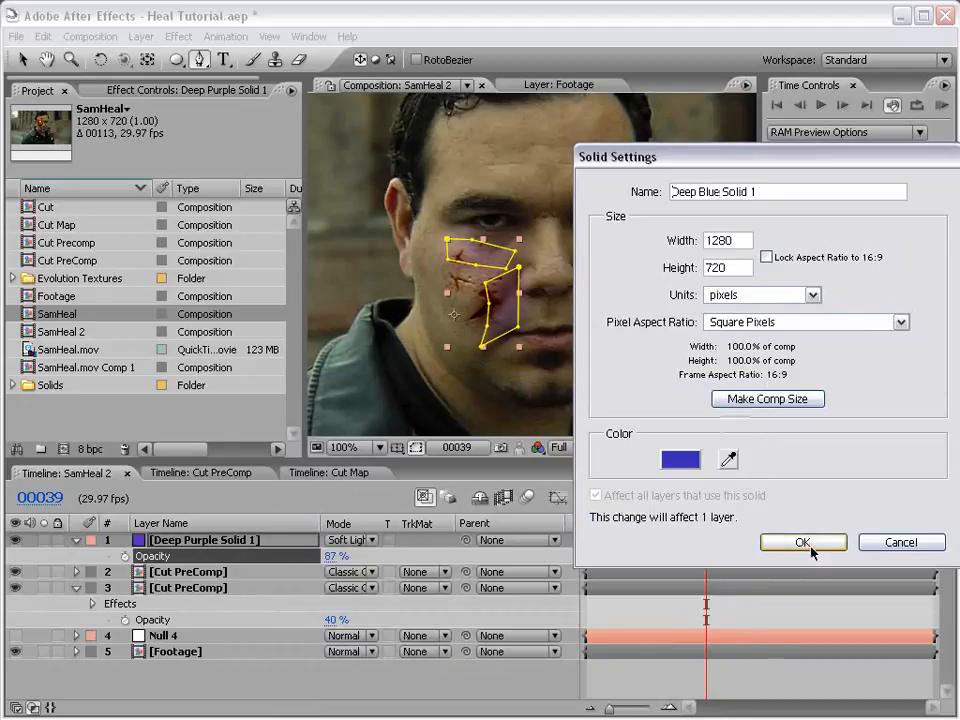
click(802, 542)
click(645, 681)
Save the project and check the bruise in an enlarged view of the composition
key(ctrl+s)
key(grave)
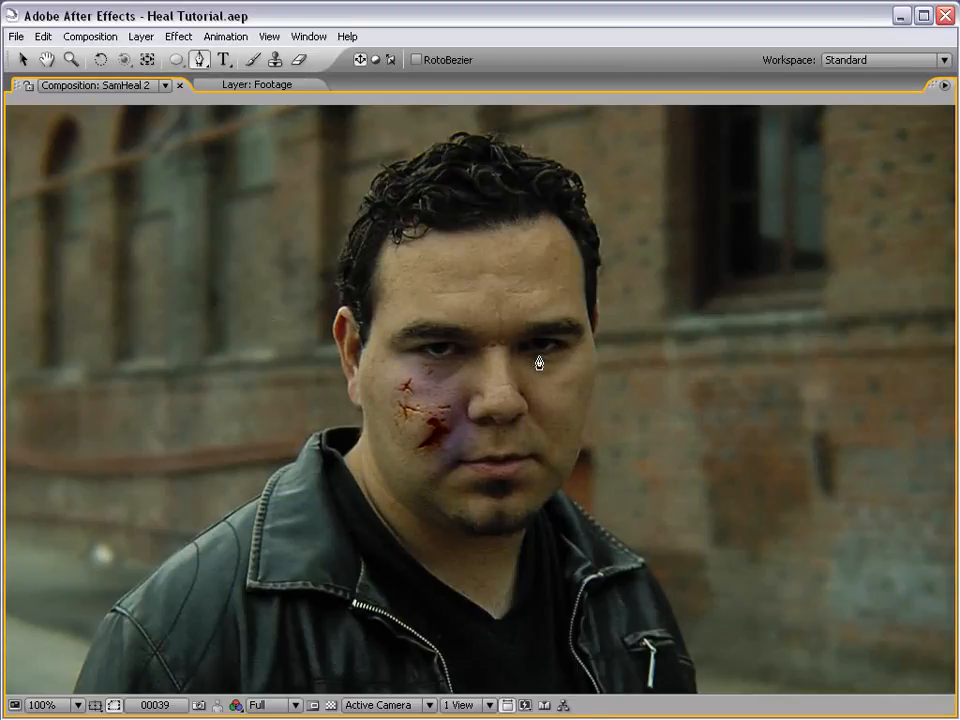
key(grave)
scroll(535, 305, down, 1)
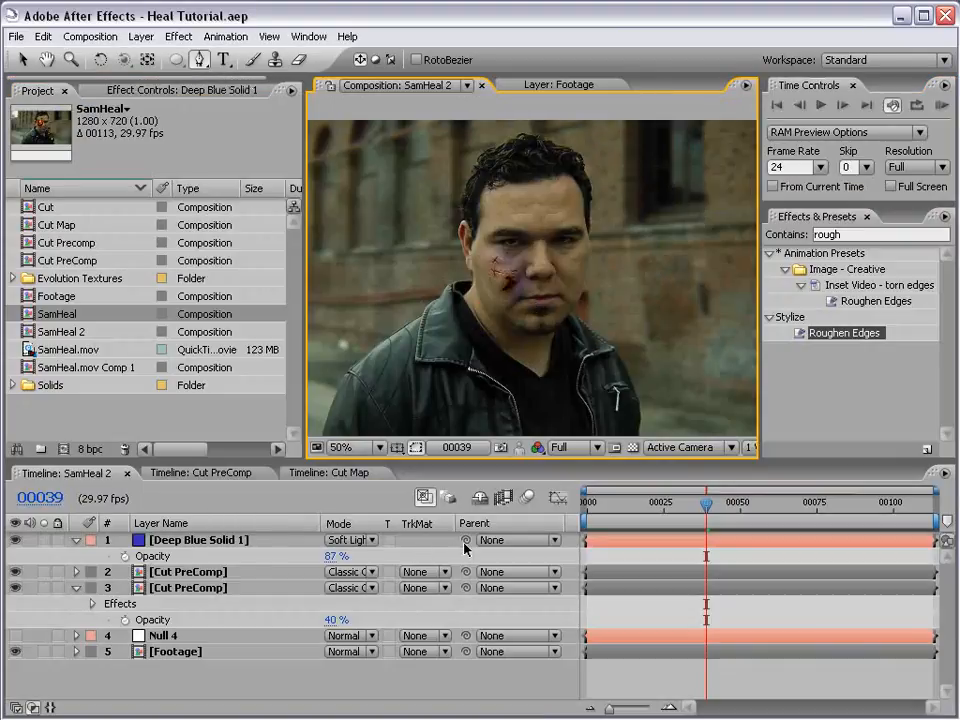
Parent the Deep Blue Solid 1 layer to Null 4 and check the bruise at frame 91
drag(465, 541, 208, 640)
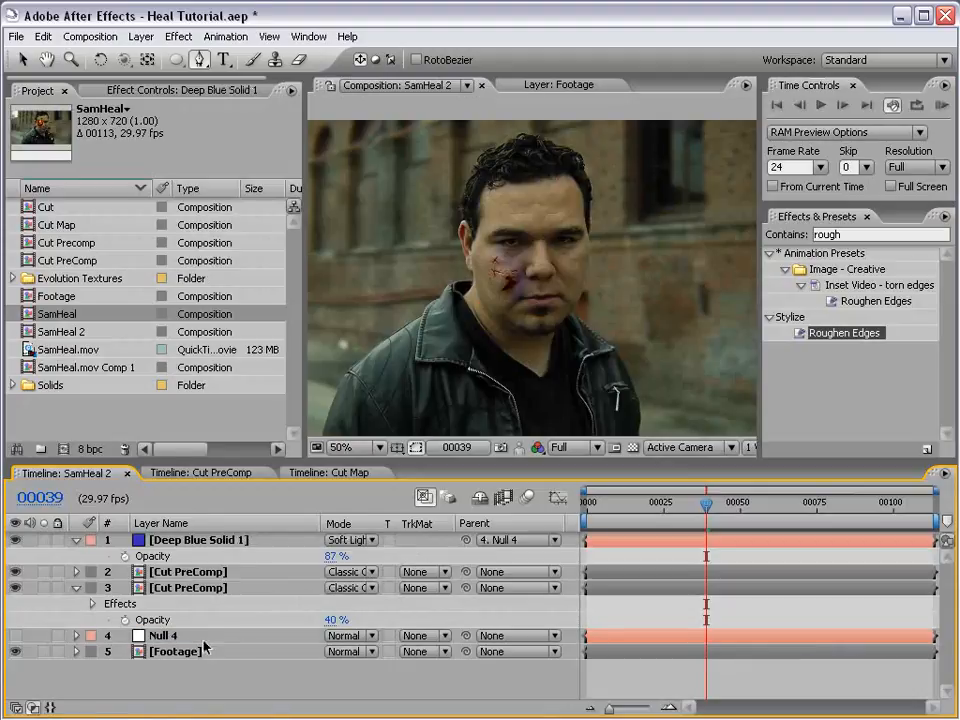
click(199, 638)
click(657, 674)
scroll(503, 262, up, 1)
drag(709, 510, 866, 505)
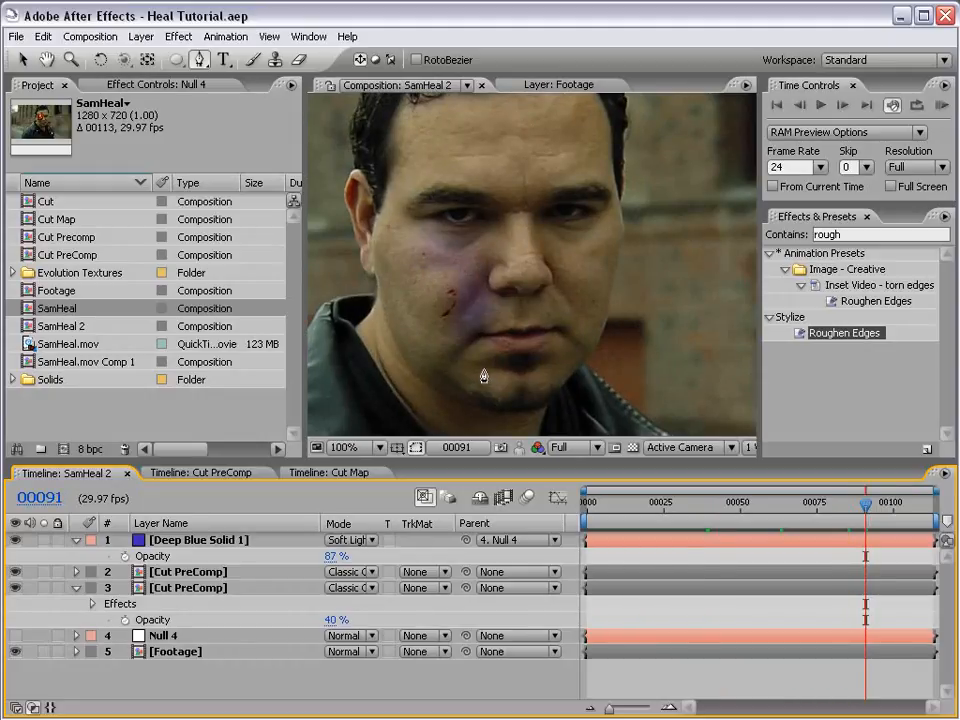
Open the SamHeal composition and examine the glowing metal eye wound at frame 19 in an enlarged view, both close up and at full frame
scroll(502, 240, down, 2)
key(v)
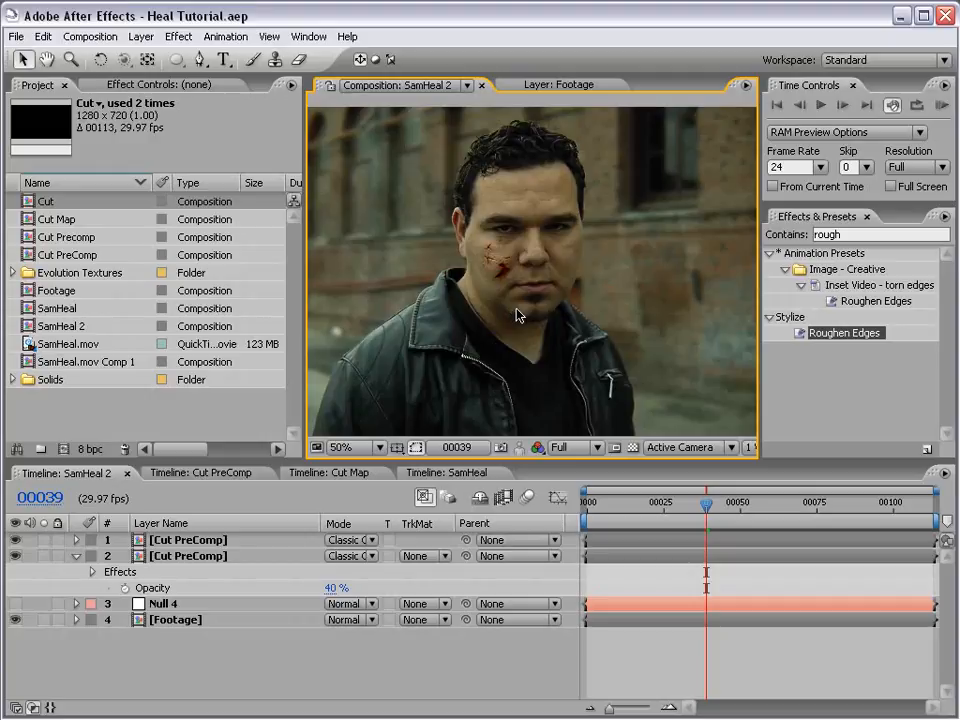
click(432, 472)
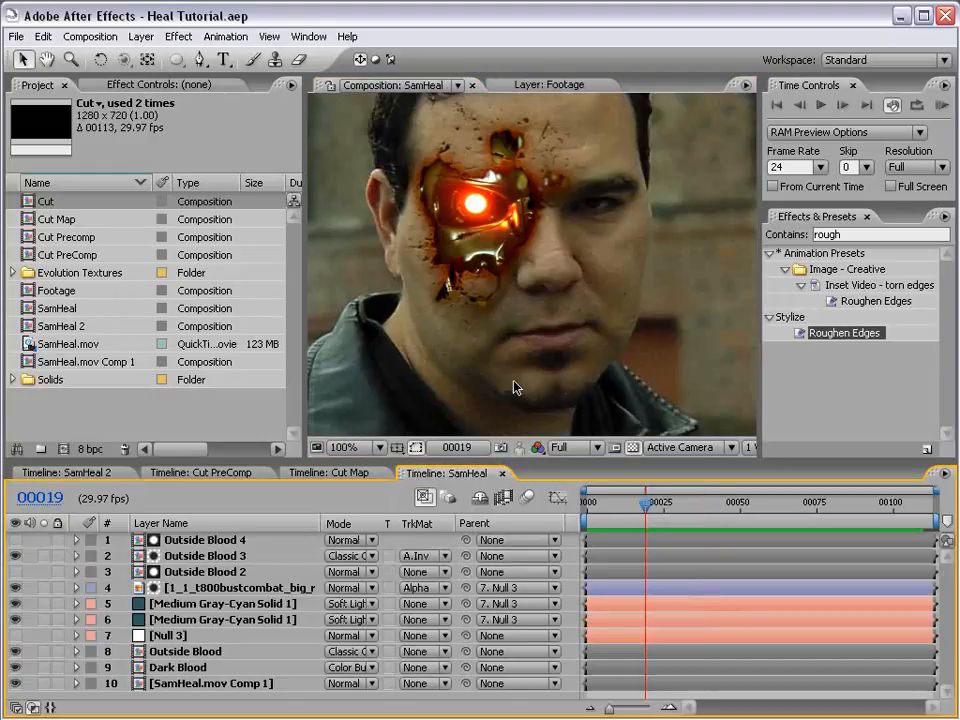
key(grave)
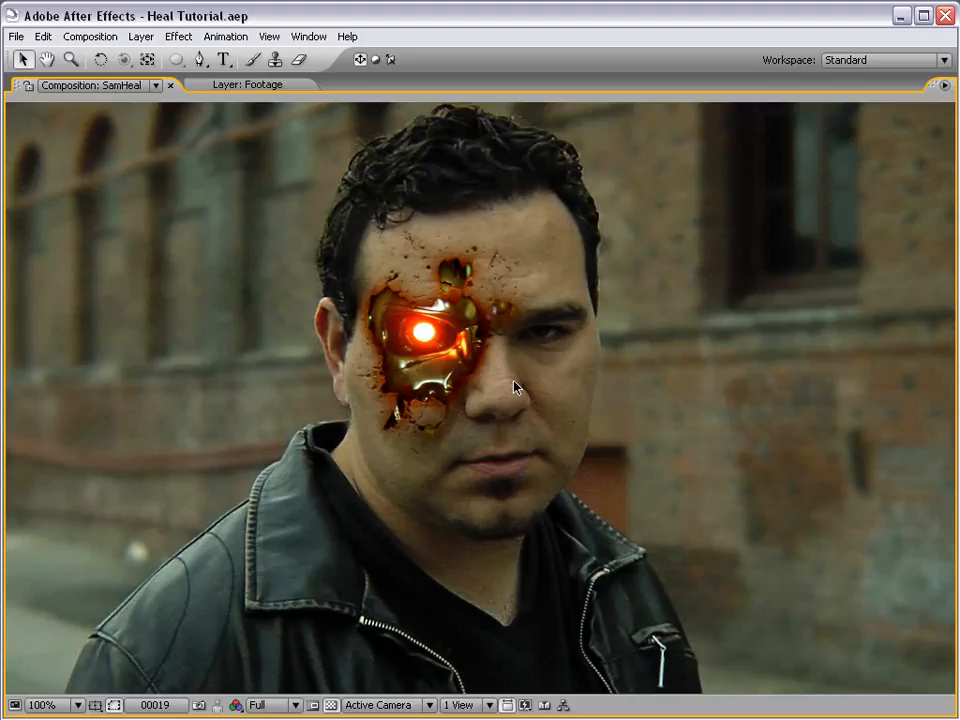
key(comma)
key(comma)
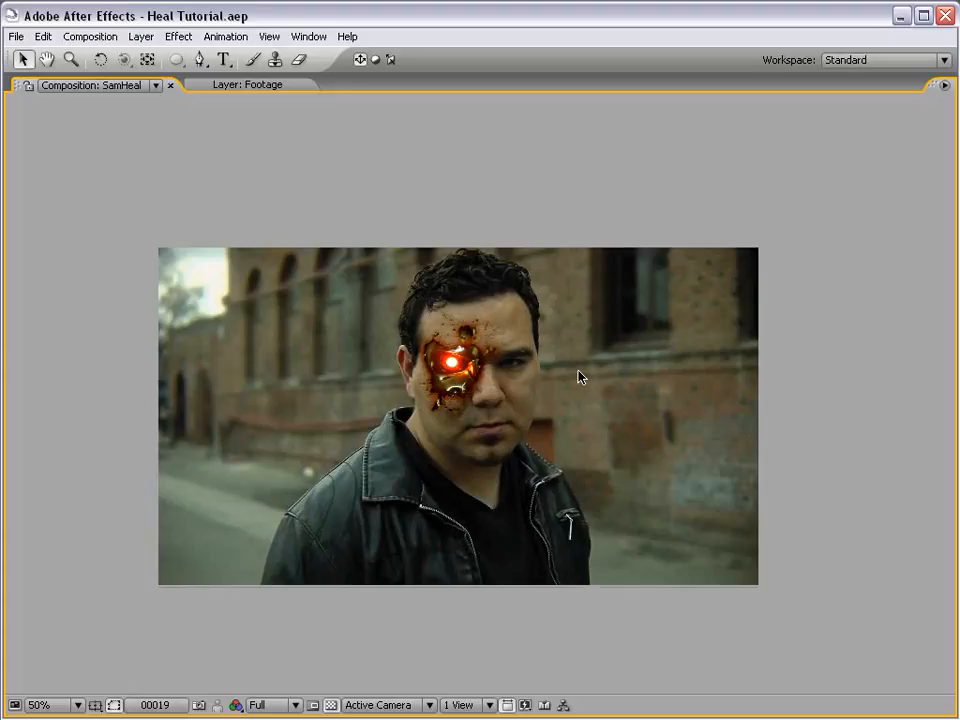
key(period)
key(period)
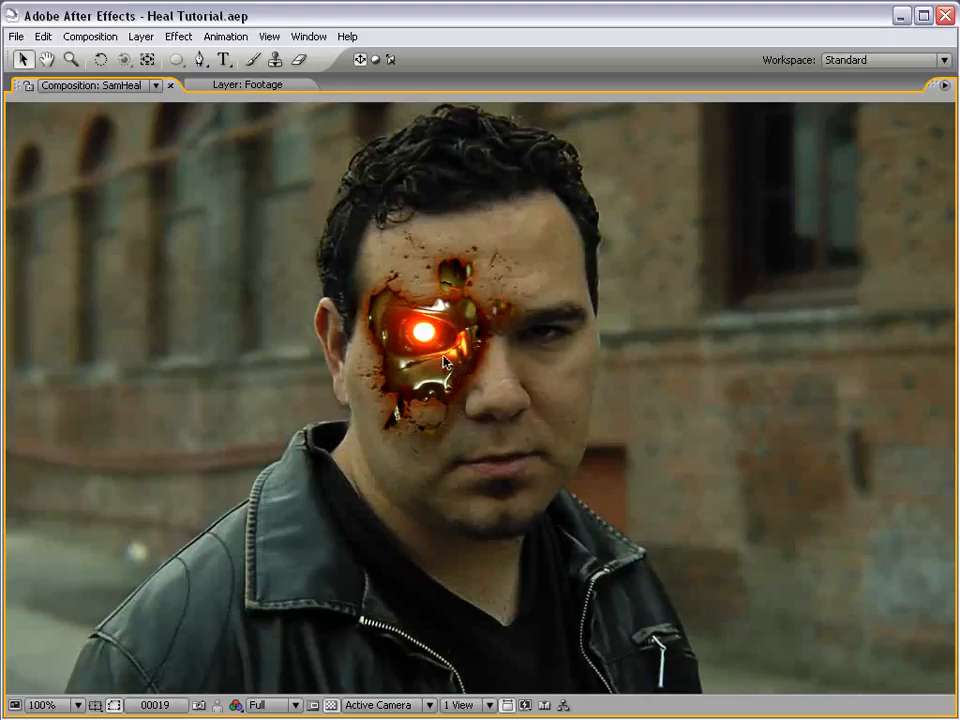
scroll(425, 335, up, 1)
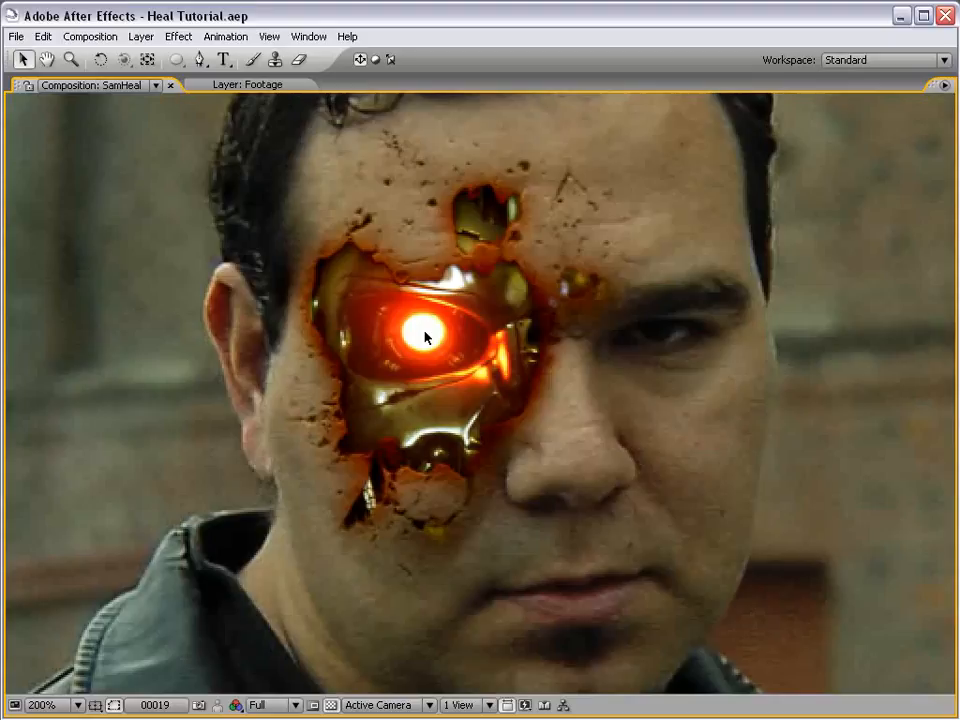
scroll(425, 335, up, 1)
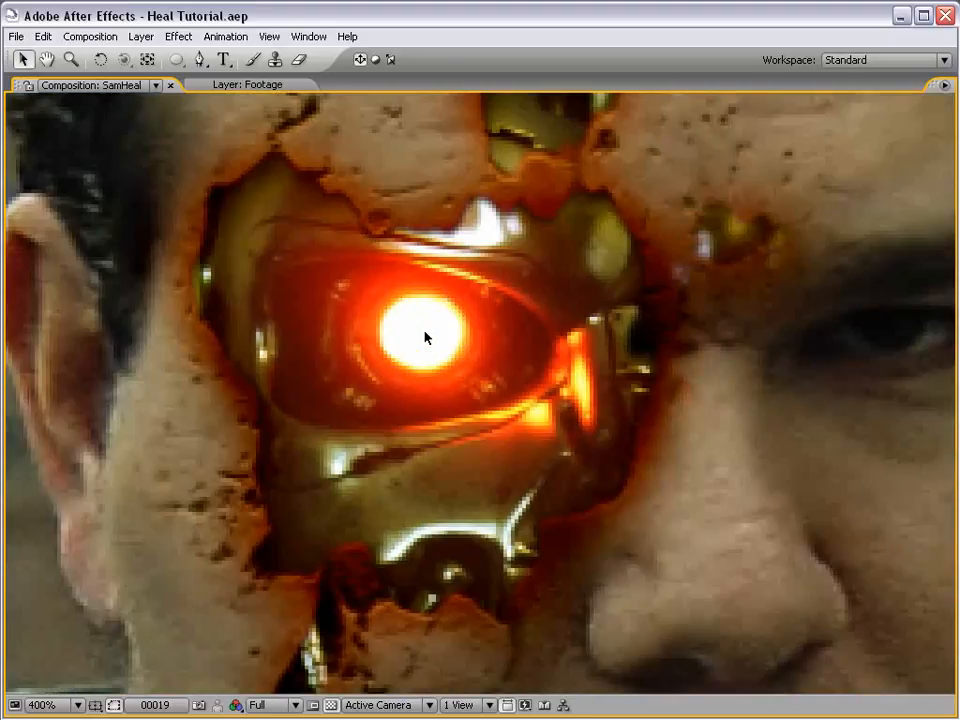
scroll(425, 337, up, 2)
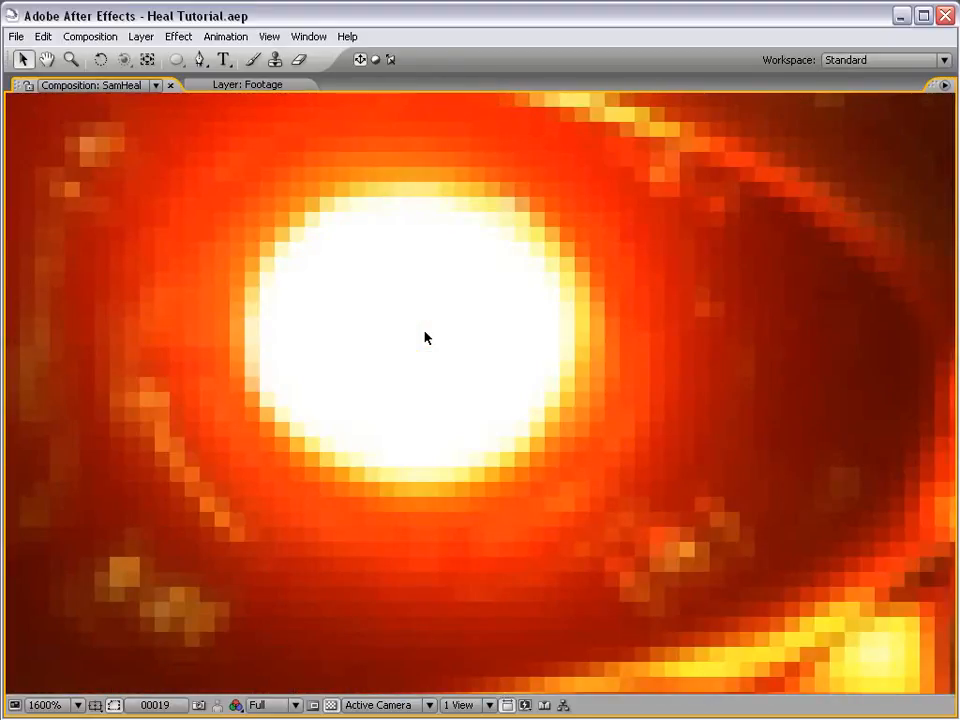
scroll(425, 337, down, 4)
drag(559, 438, 529, 390)
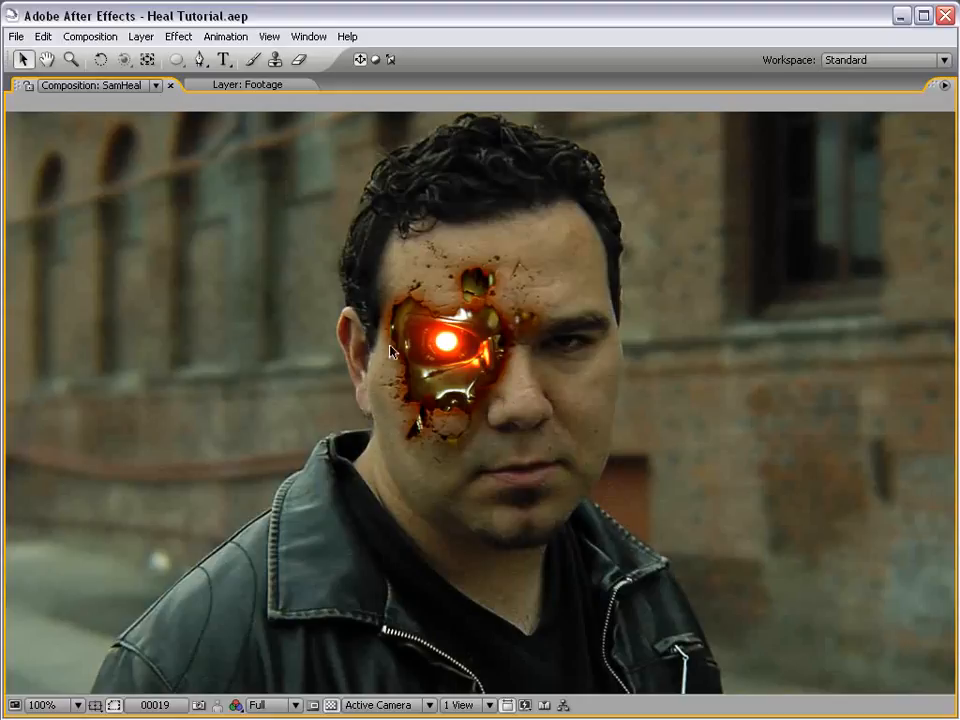
key(grave)
Inspect the mask shapes of the topmost Term layer around the eye wound in the Cut Precomp composition
scroll(478, 331, down, 1)
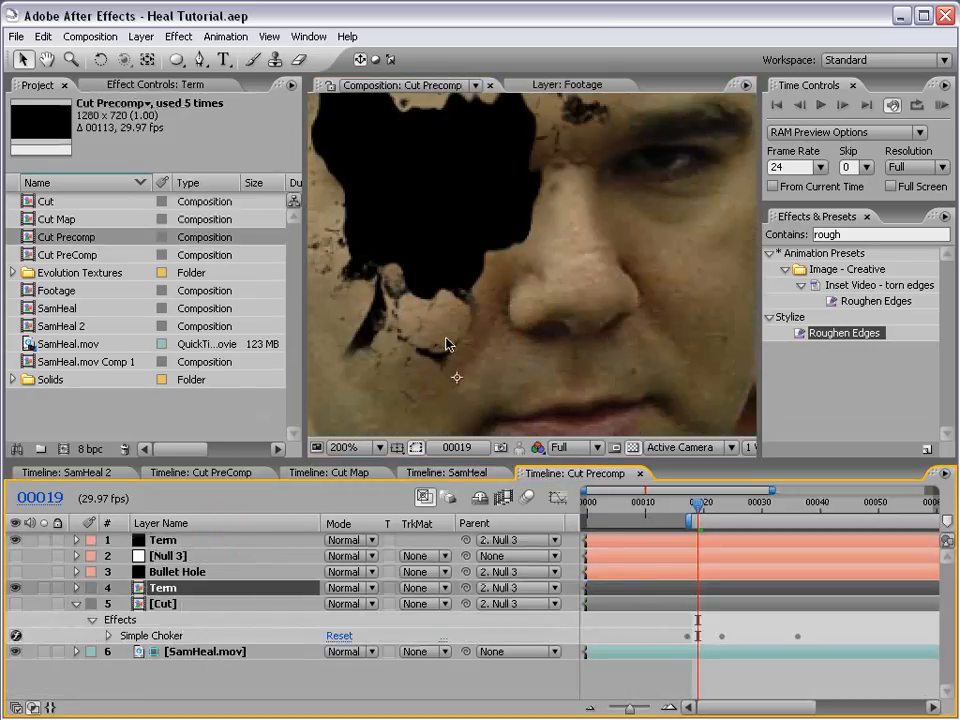
scroll(459, 350, down, 1)
key(space)
drag(443, 212, 458, 243)
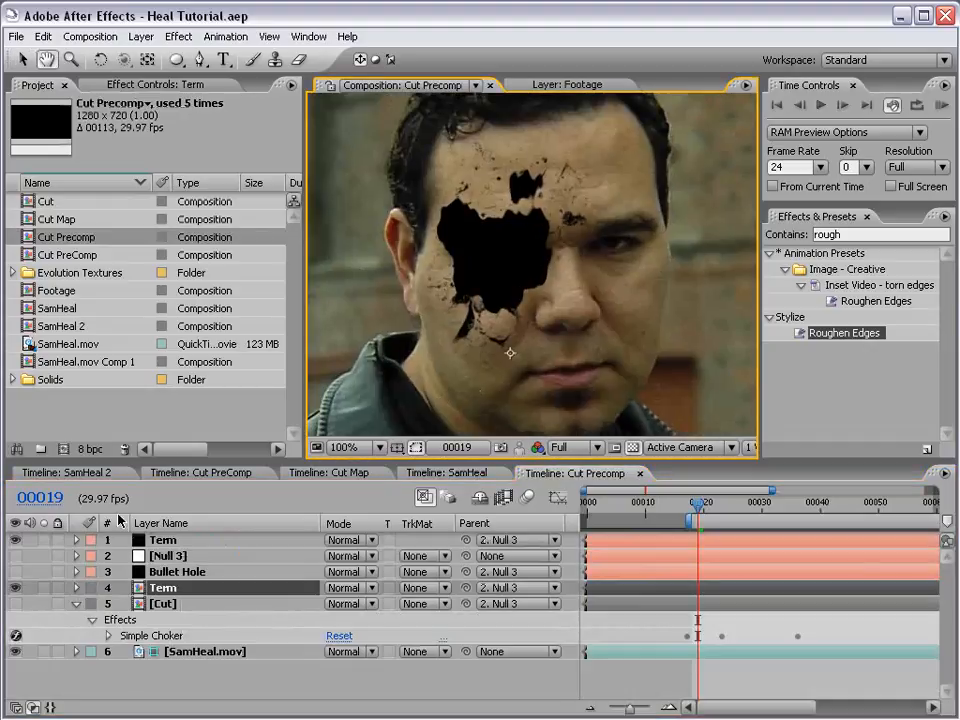
click(175, 541)
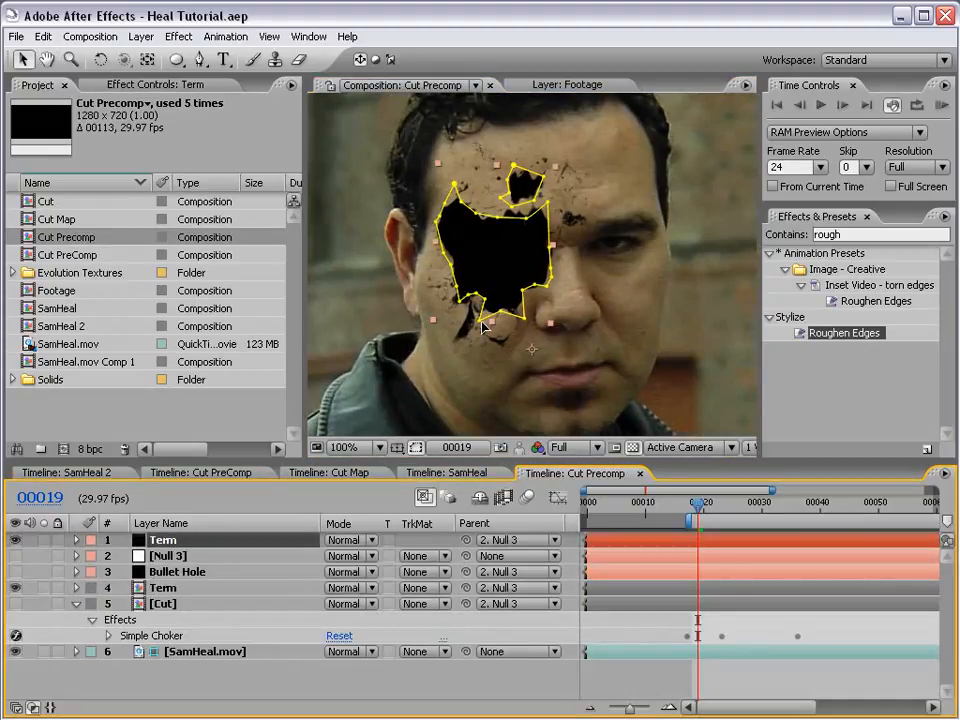
Hide the 1_1_t800bustcombat image layer in SamHeal to check the wound beneath it, and undo the visibility change
click(430, 474)
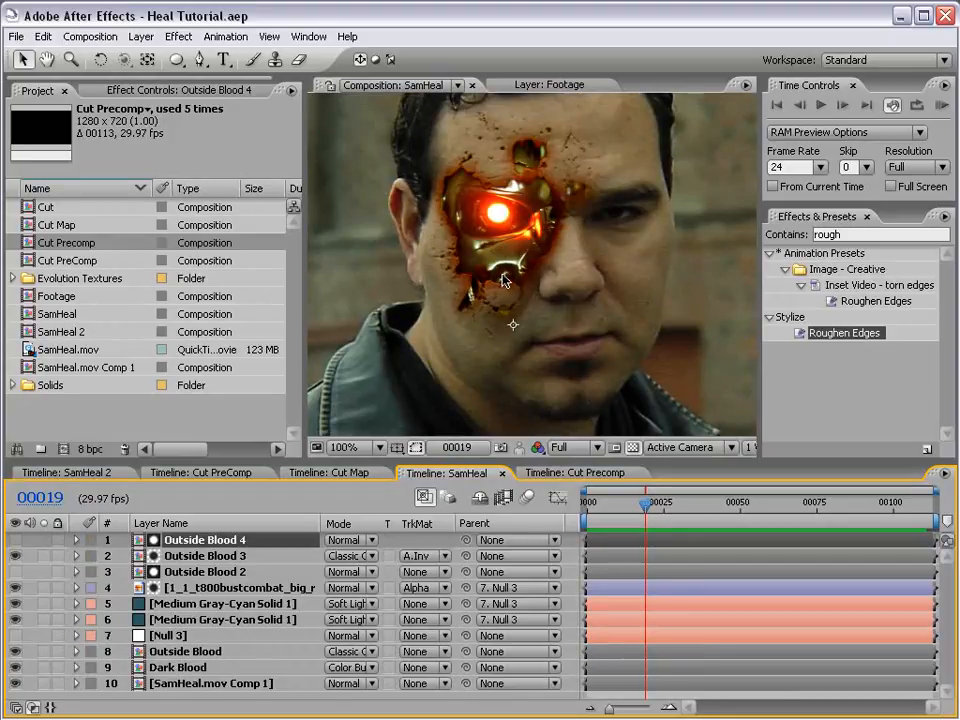
click(187, 588)
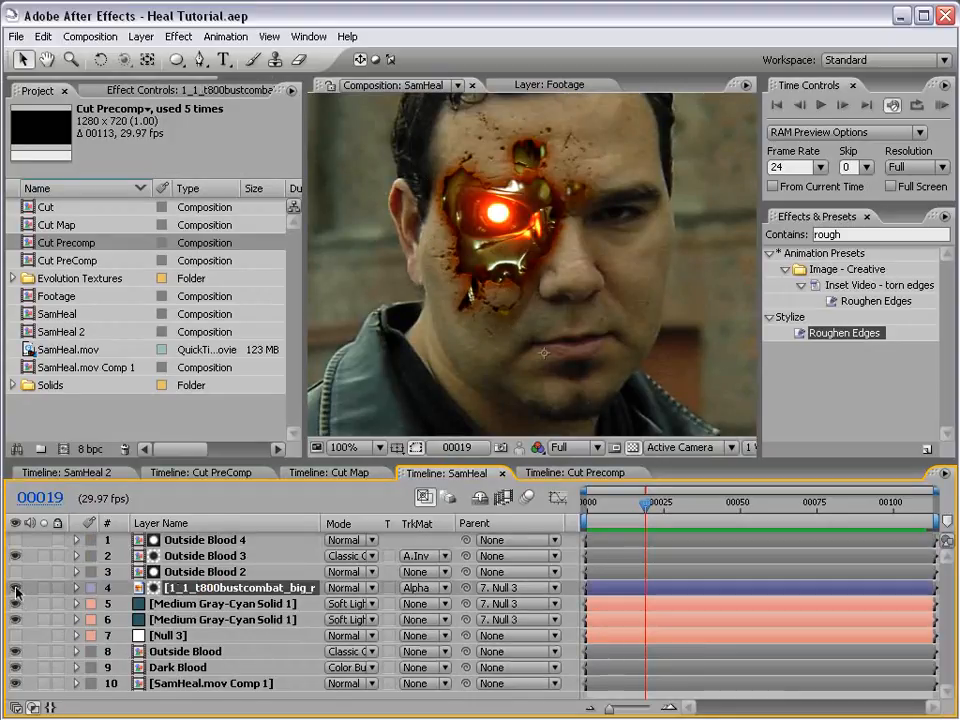
click(13, 590)
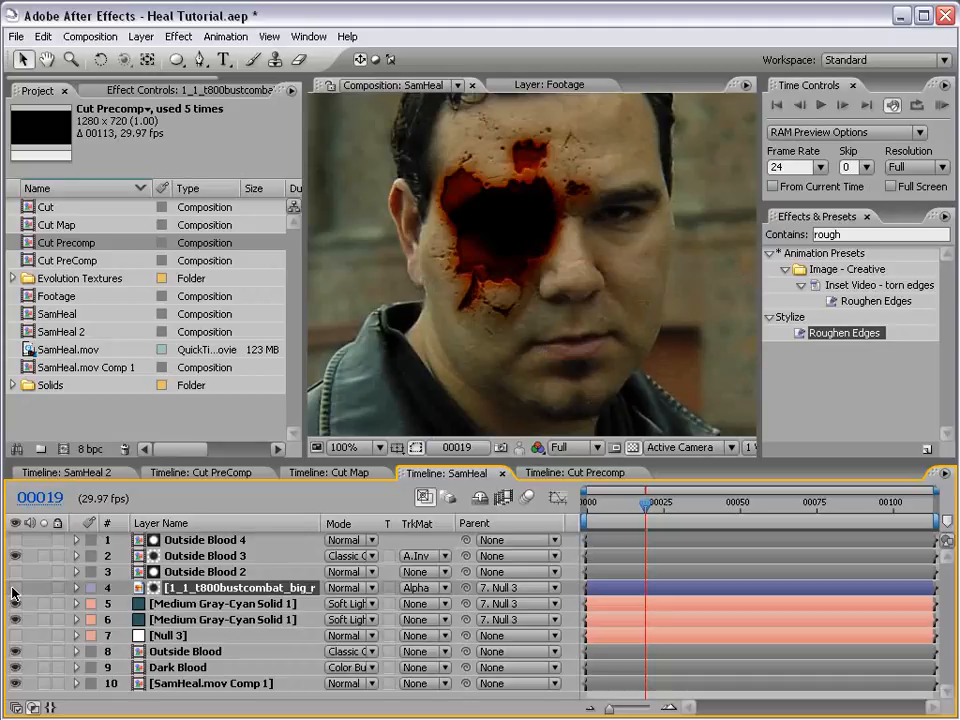
key(ctrl+z)
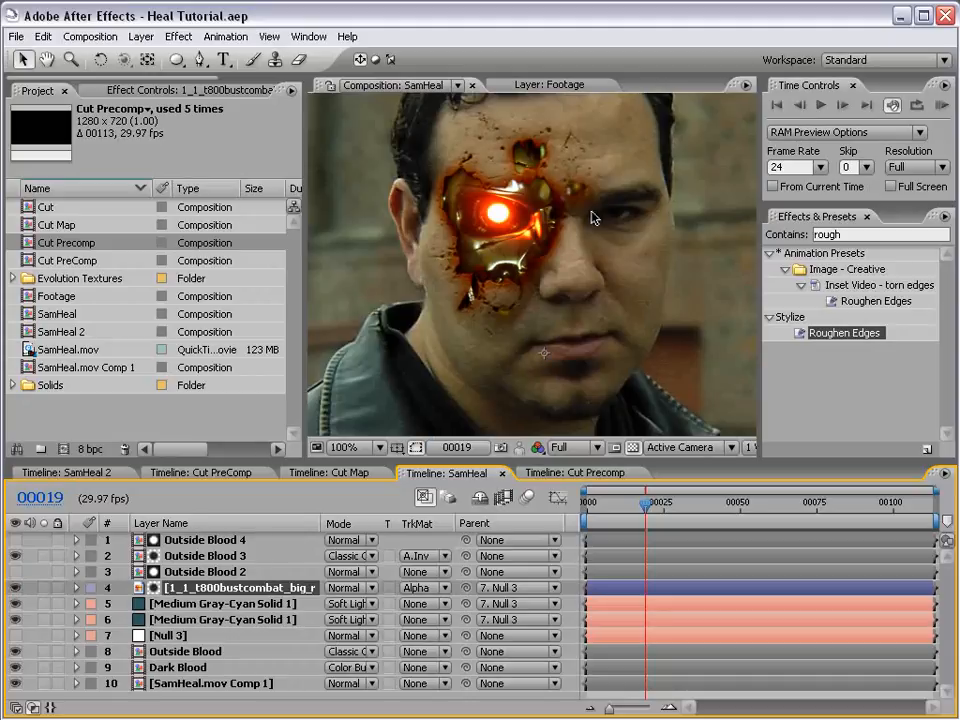
scroll(585, 279, down, 1)
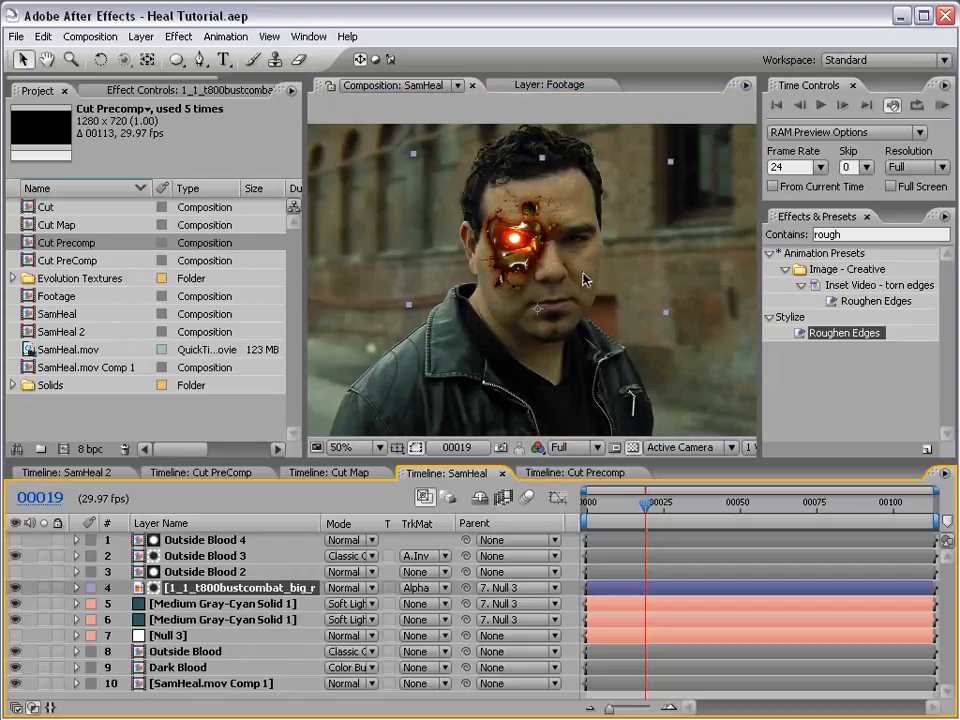
scroll(584, 279, up, 1)
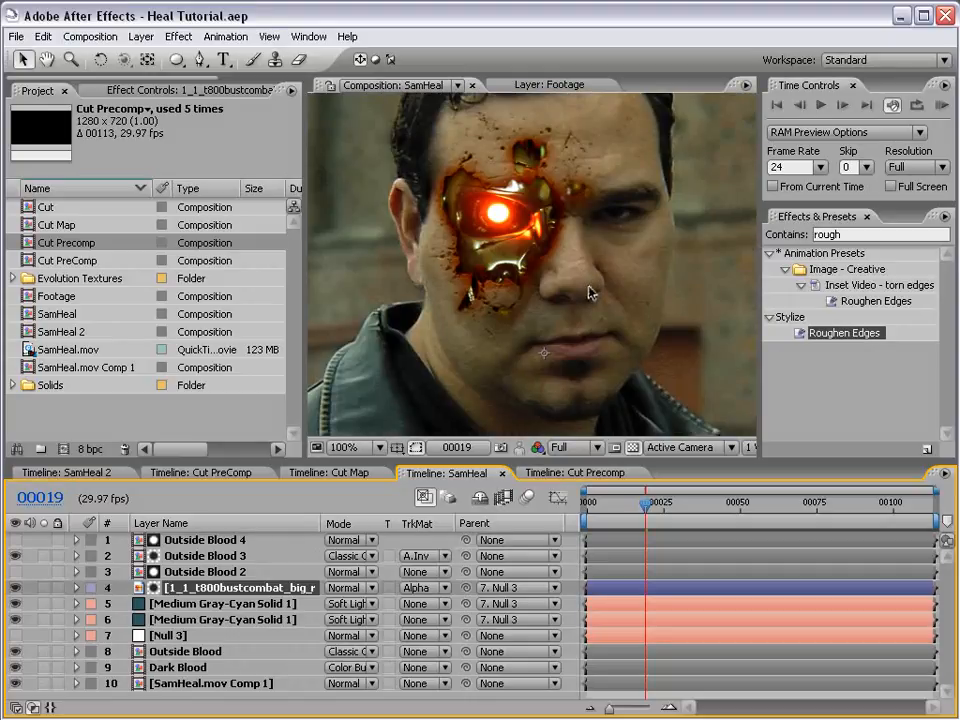